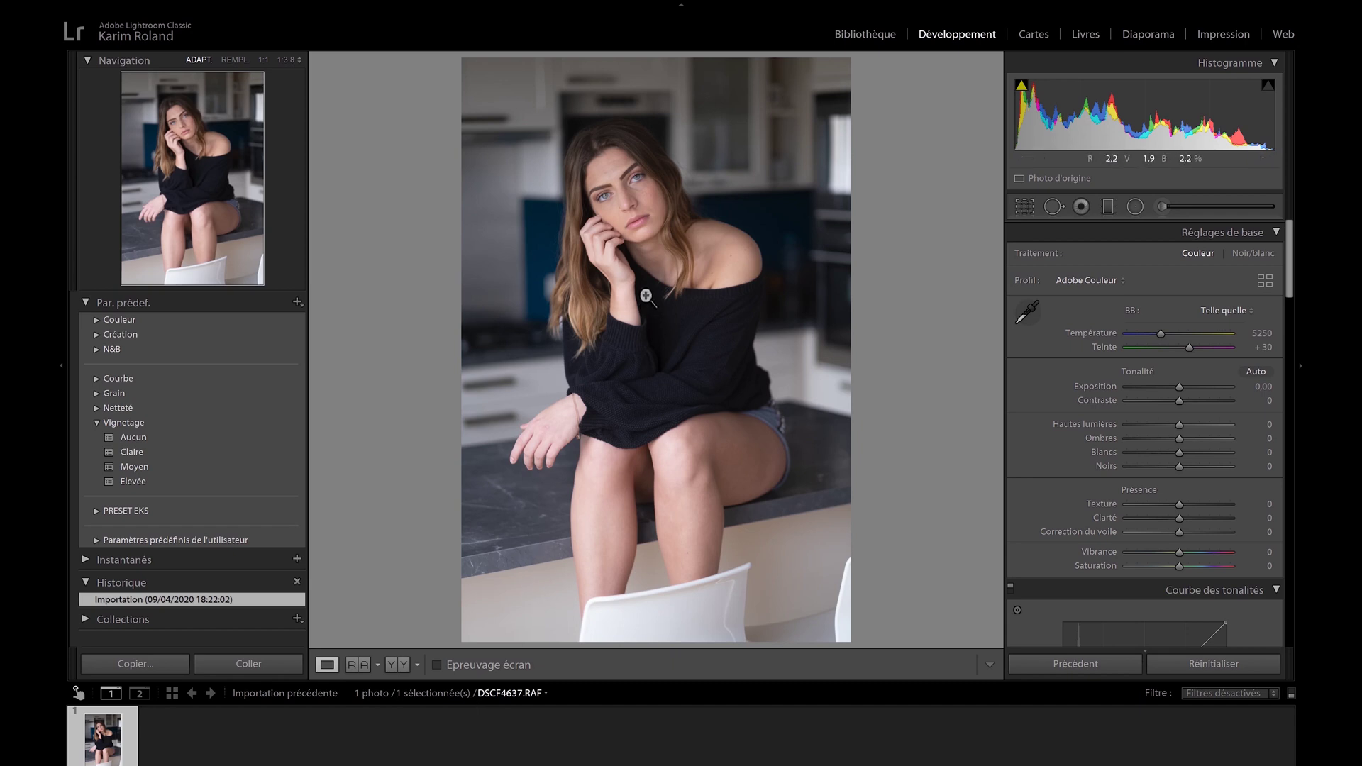
Examine the woman's face at 1:1, the whole photo at smaller scale, and the available adjustments down to the HSL settings.
left_click(667, 264)
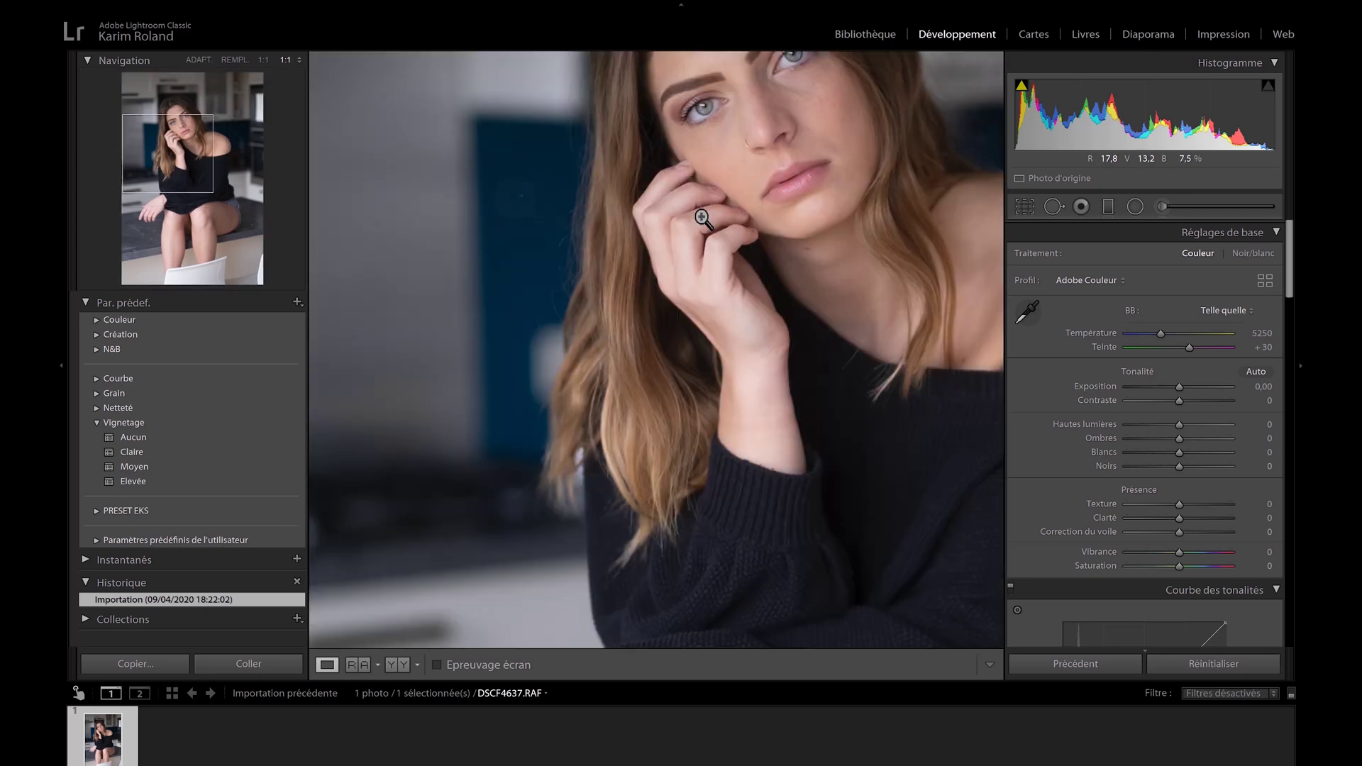
left_click_drag(704, 220, 385, 556)
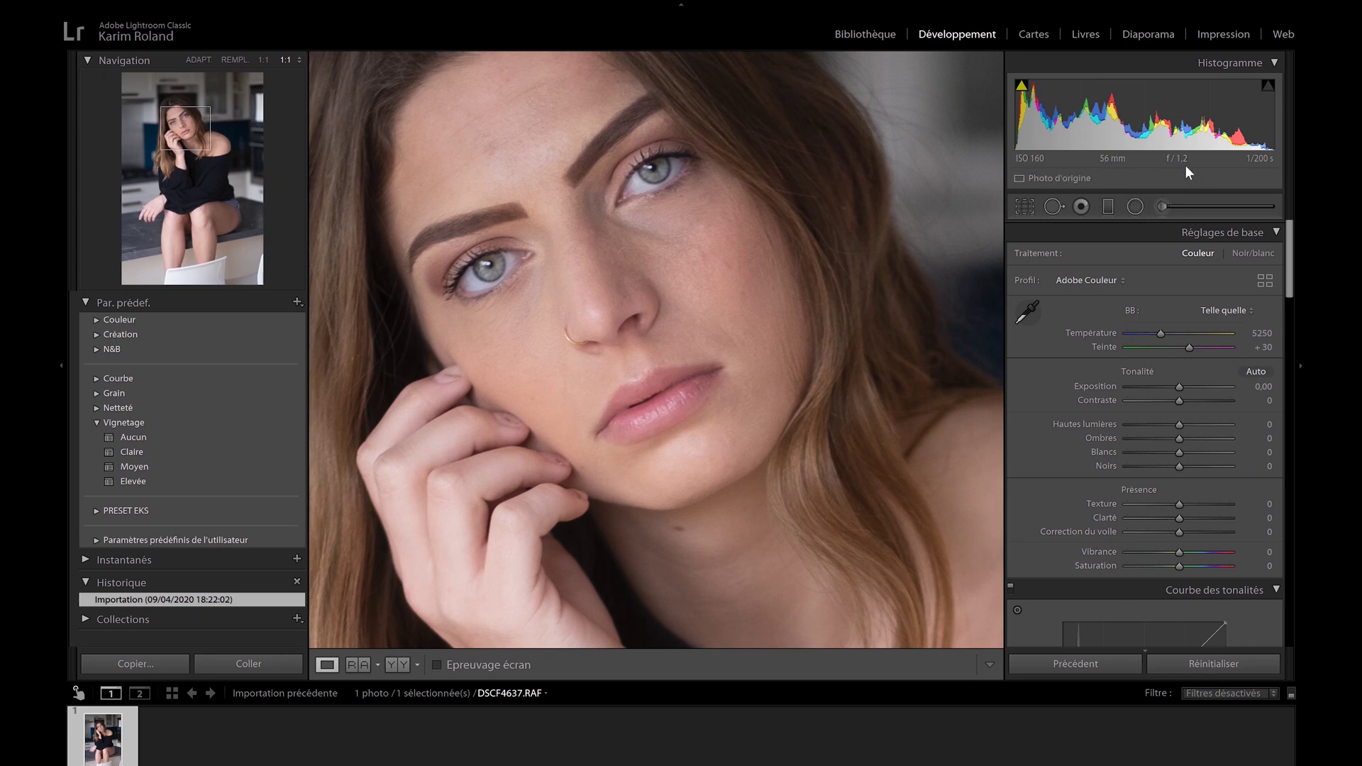
left_click(435, 224)
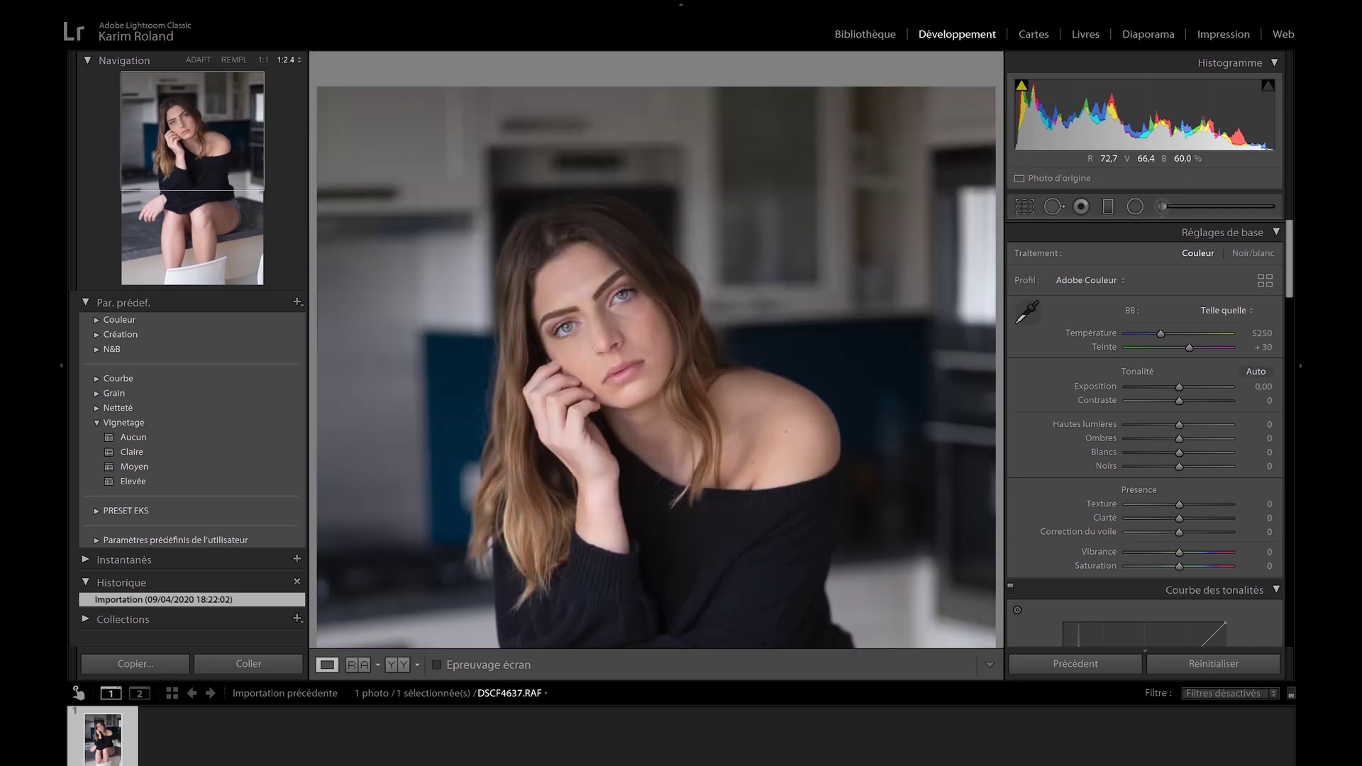
scroll(657, 355, "down", 3)
left_click_drag(656, 355, 656, 214)
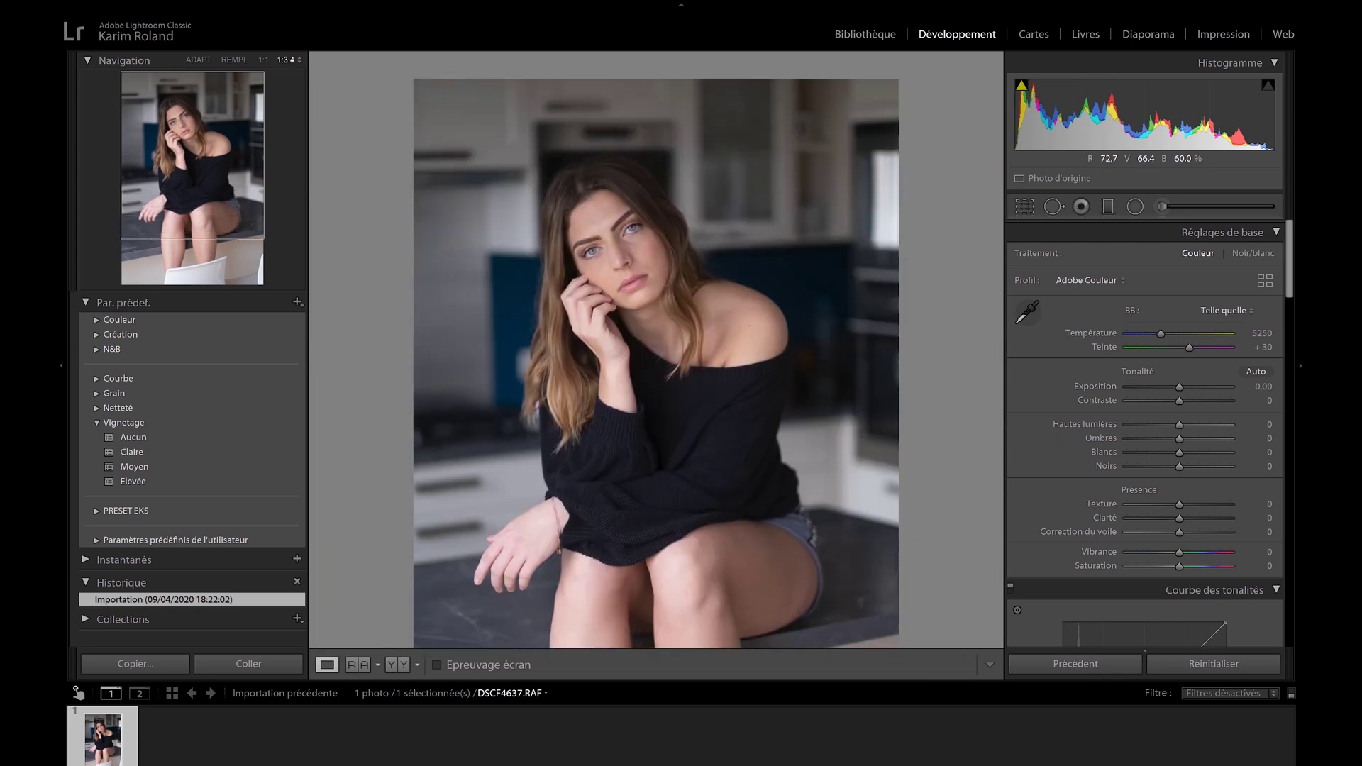
scroll(502, 371, "down", 2)
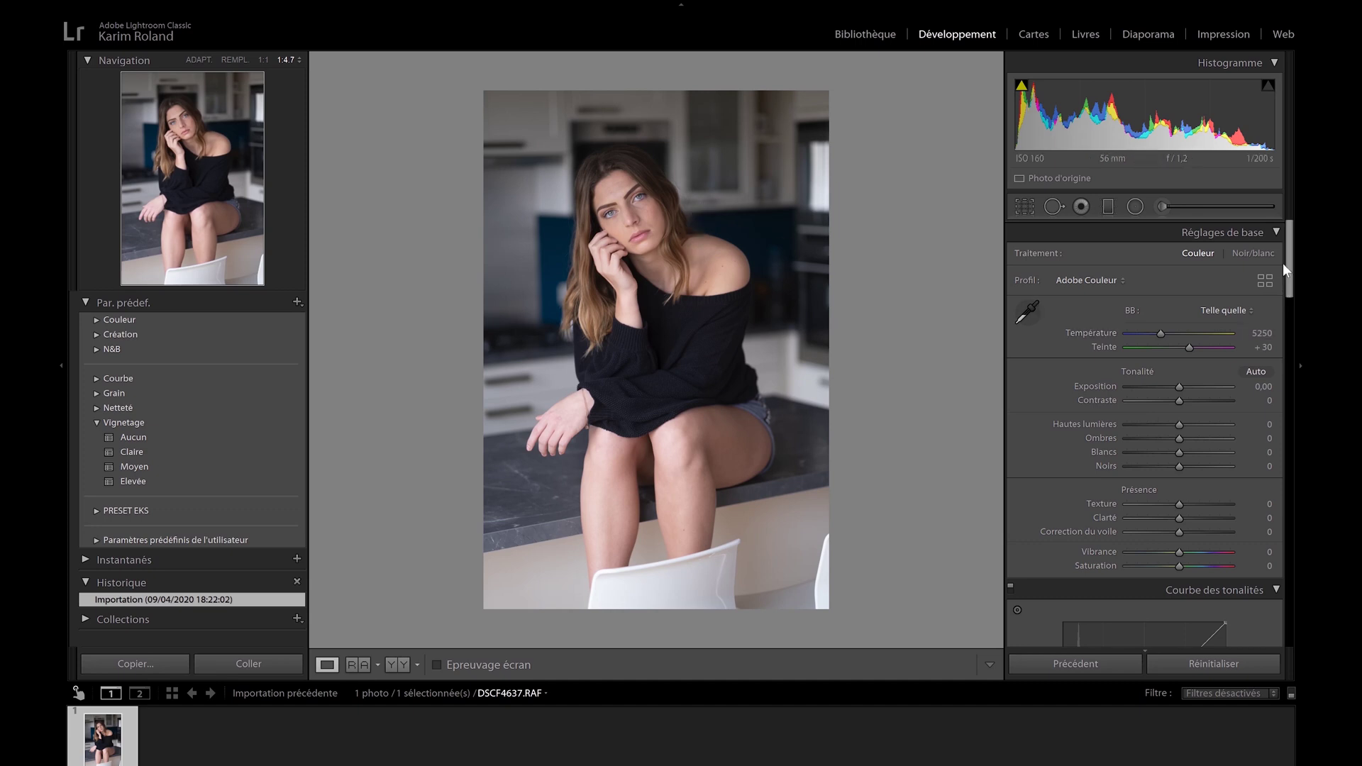
mouse_move(1291, 264)
left_mouse_down()
mouse_move(1293, 291)
mouse_move(1294, 256)
left_mouse_up()
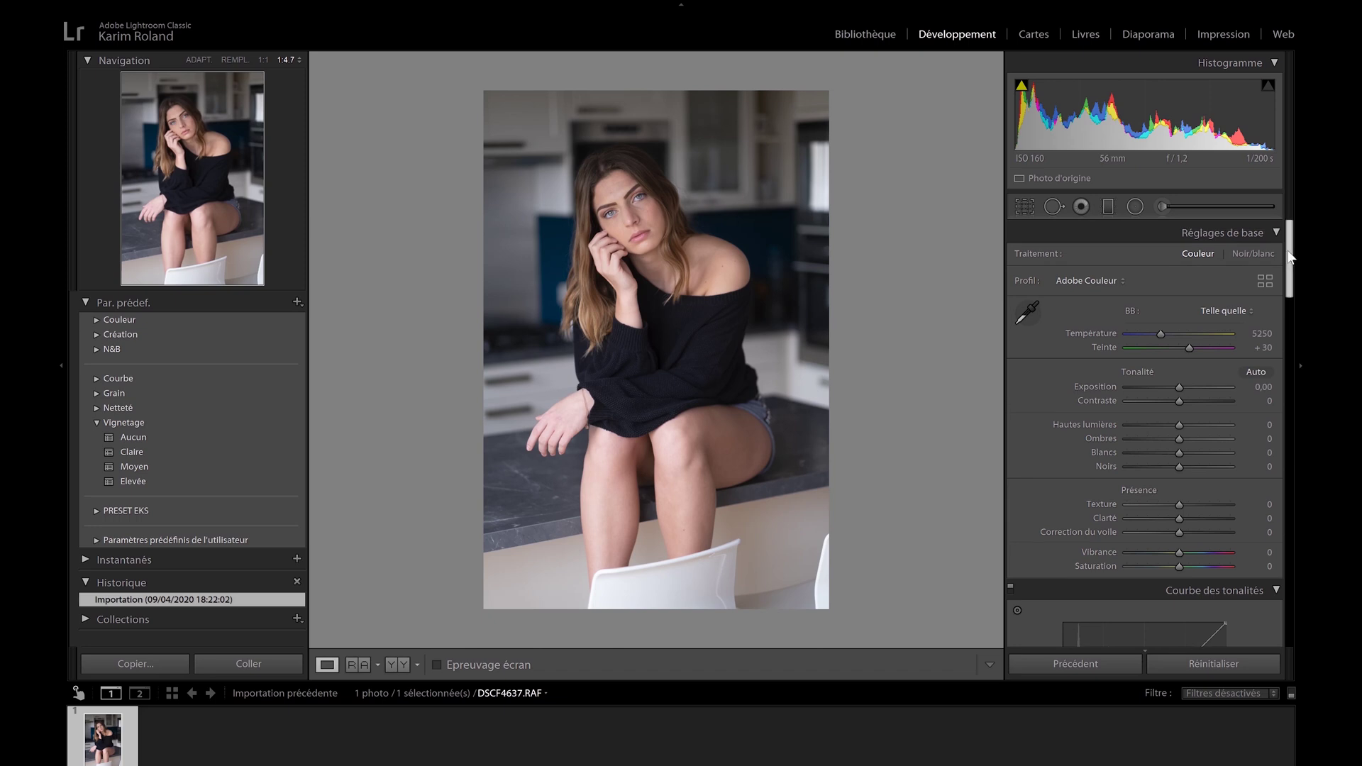
left_click_drag(1292, 256, 1291, 373)
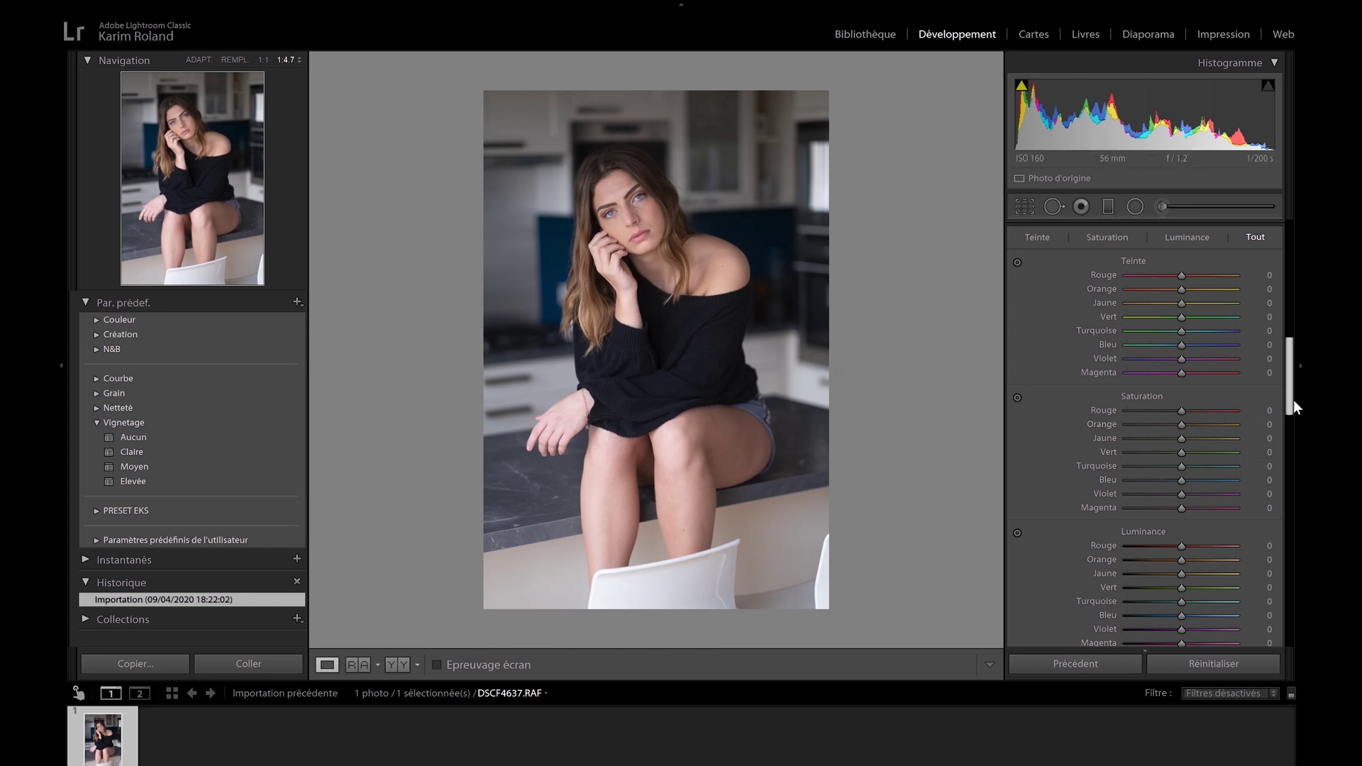
left_click_drag(1289, 412, 1301, 274)
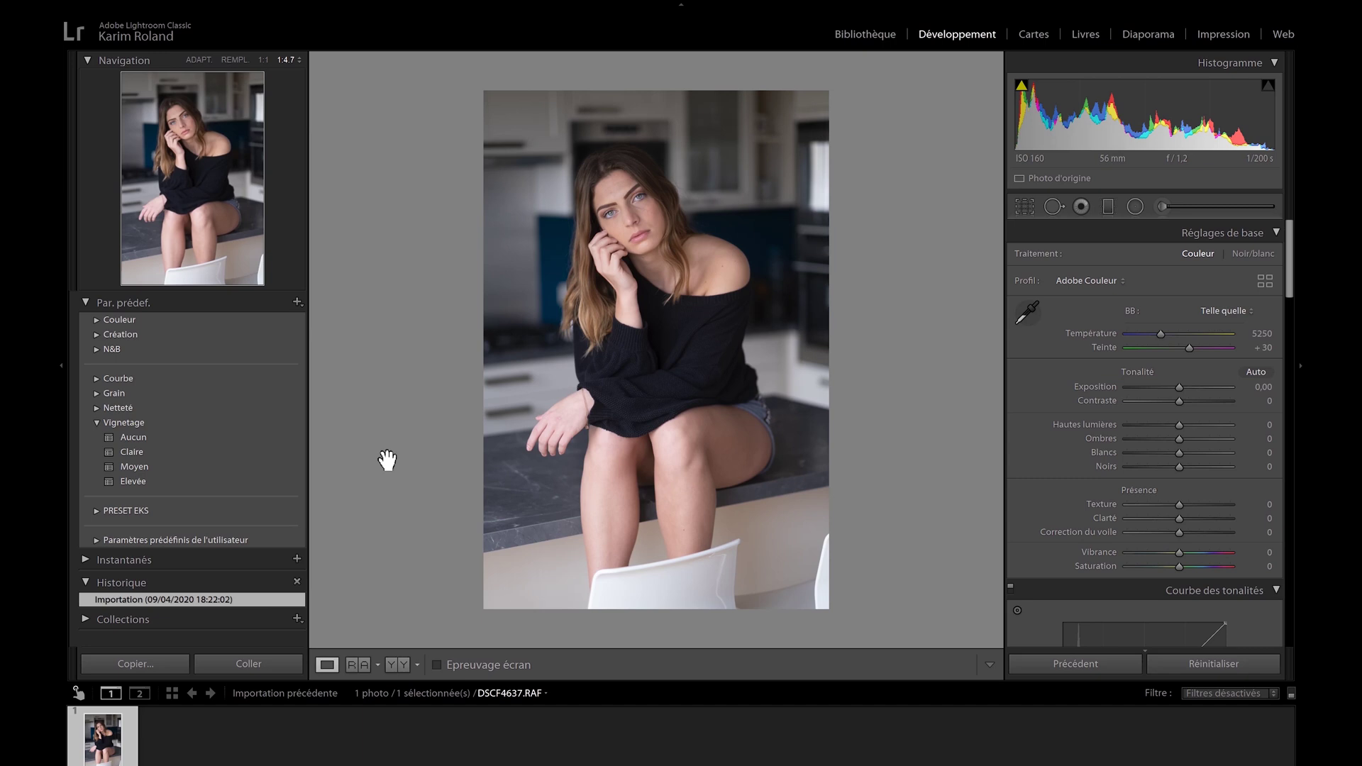
Run the detail enhancement (Accentuation des détails) on DSCF4637.RAF and select the resulting enhanced DNG copy for editing.
key("alt")
key("ctrl+alt+i")
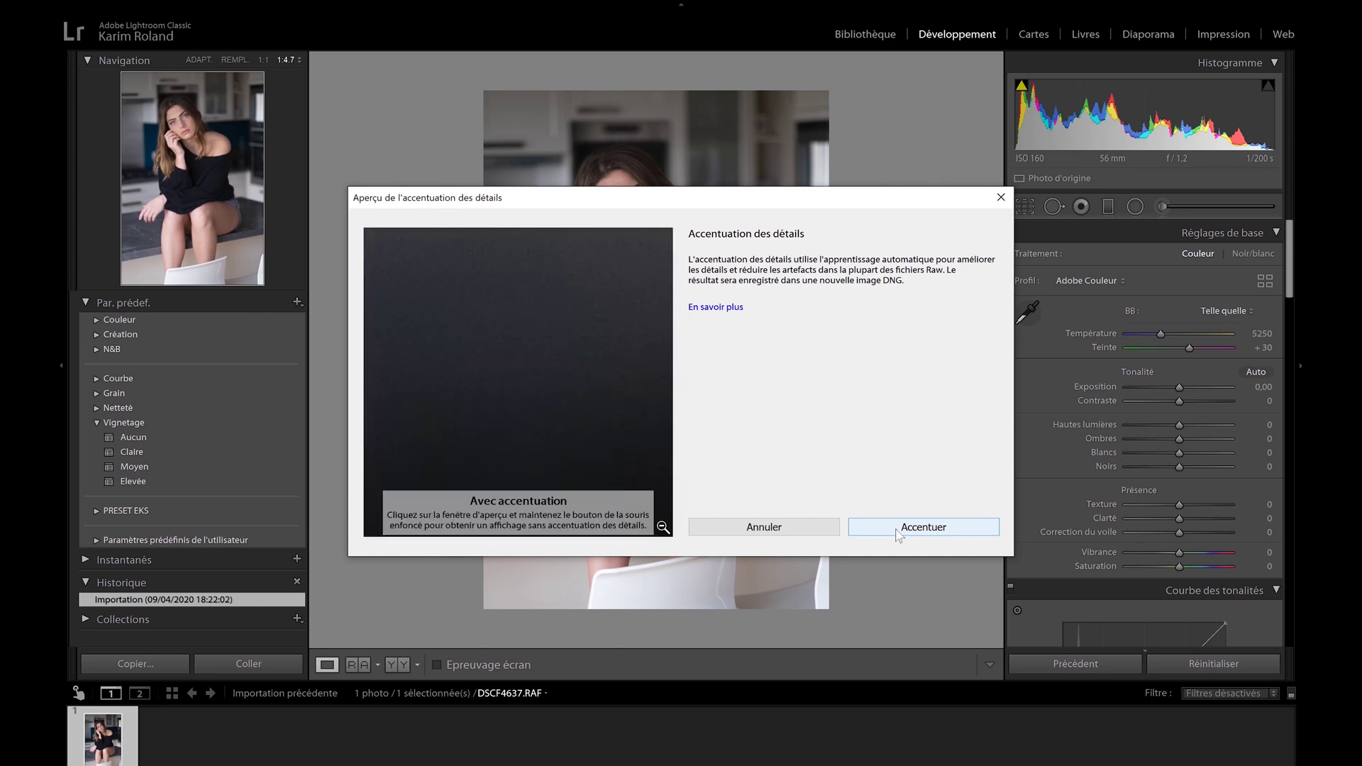
left_click(898, 530)
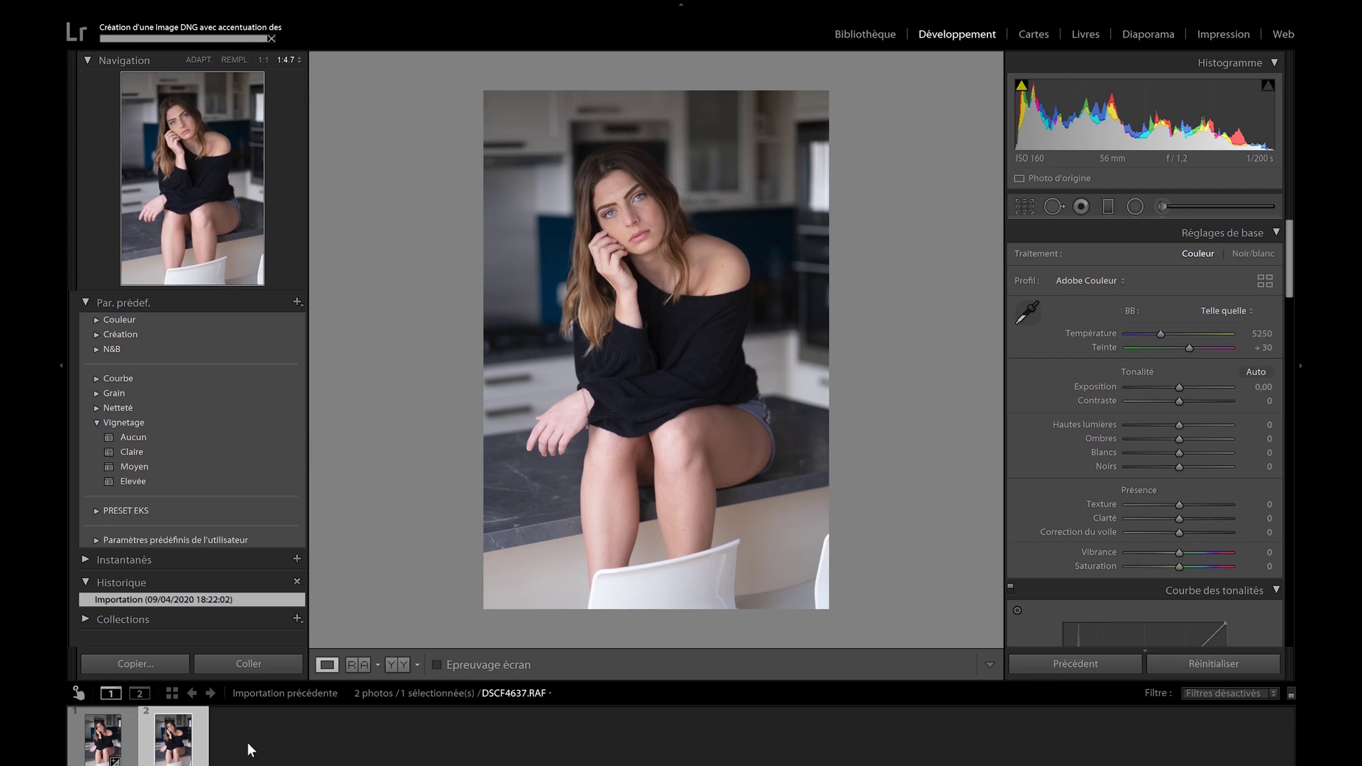
left_click(104, 743)
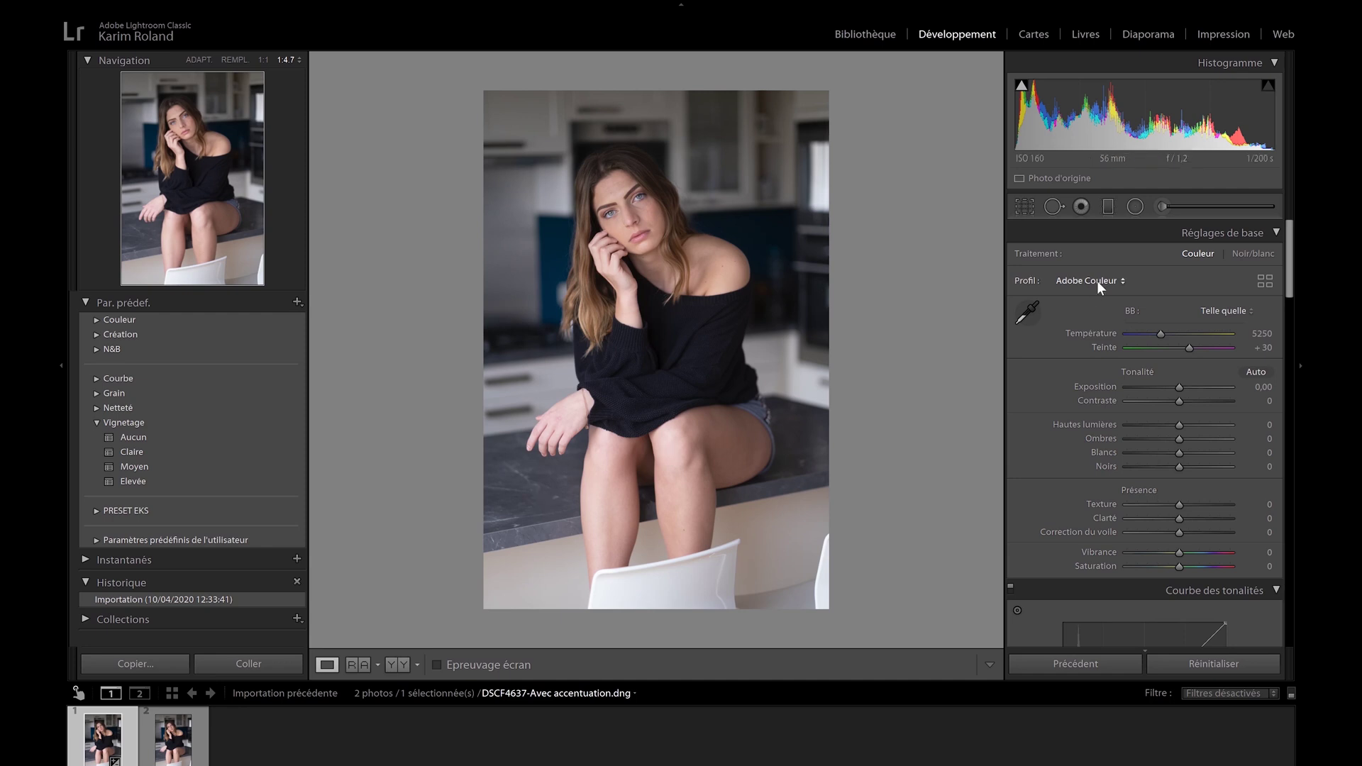
Crop the enhanced photo at its original aspect ratio, cutting out the chair and lower legs and reframing the woman.
left_click(1020, 210)
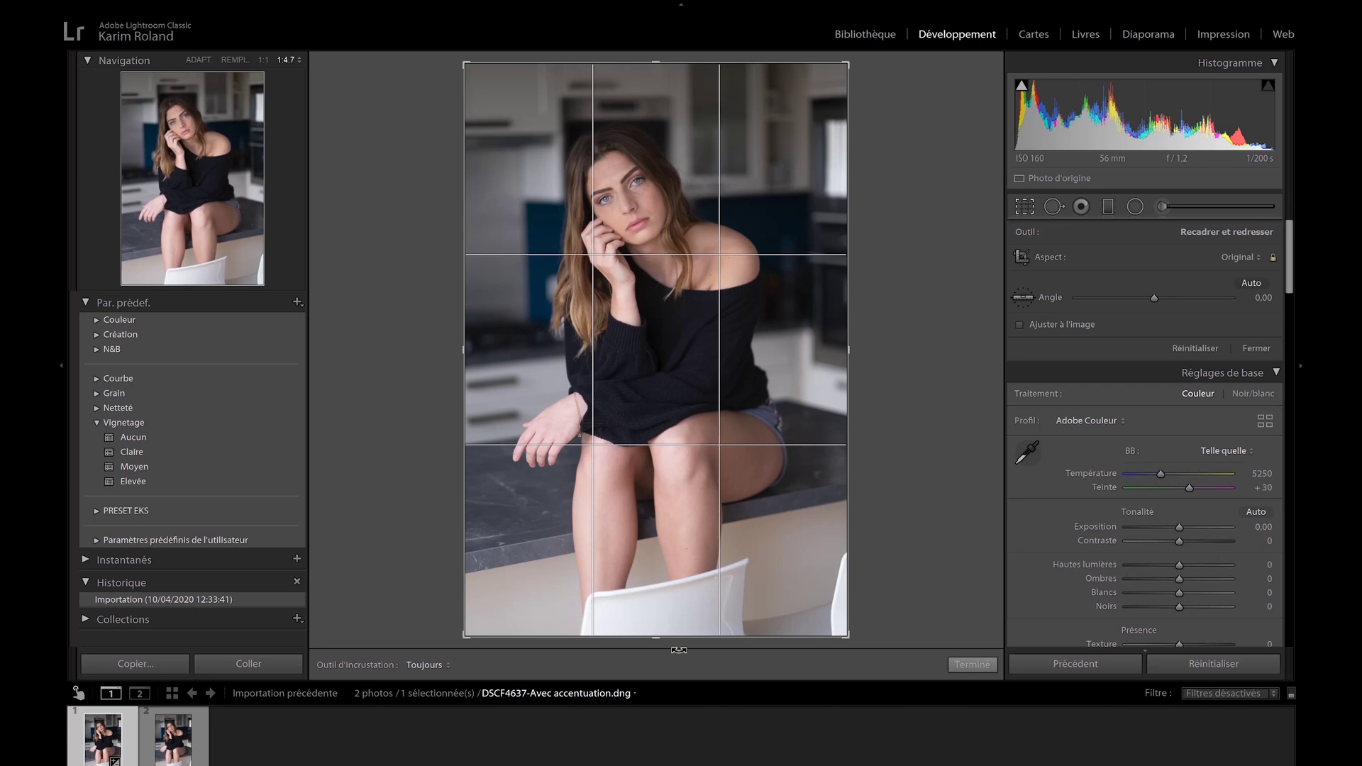
left_click_drag(675, 637, 674, 568)
left_click_drag(699, 469, 705, 466)
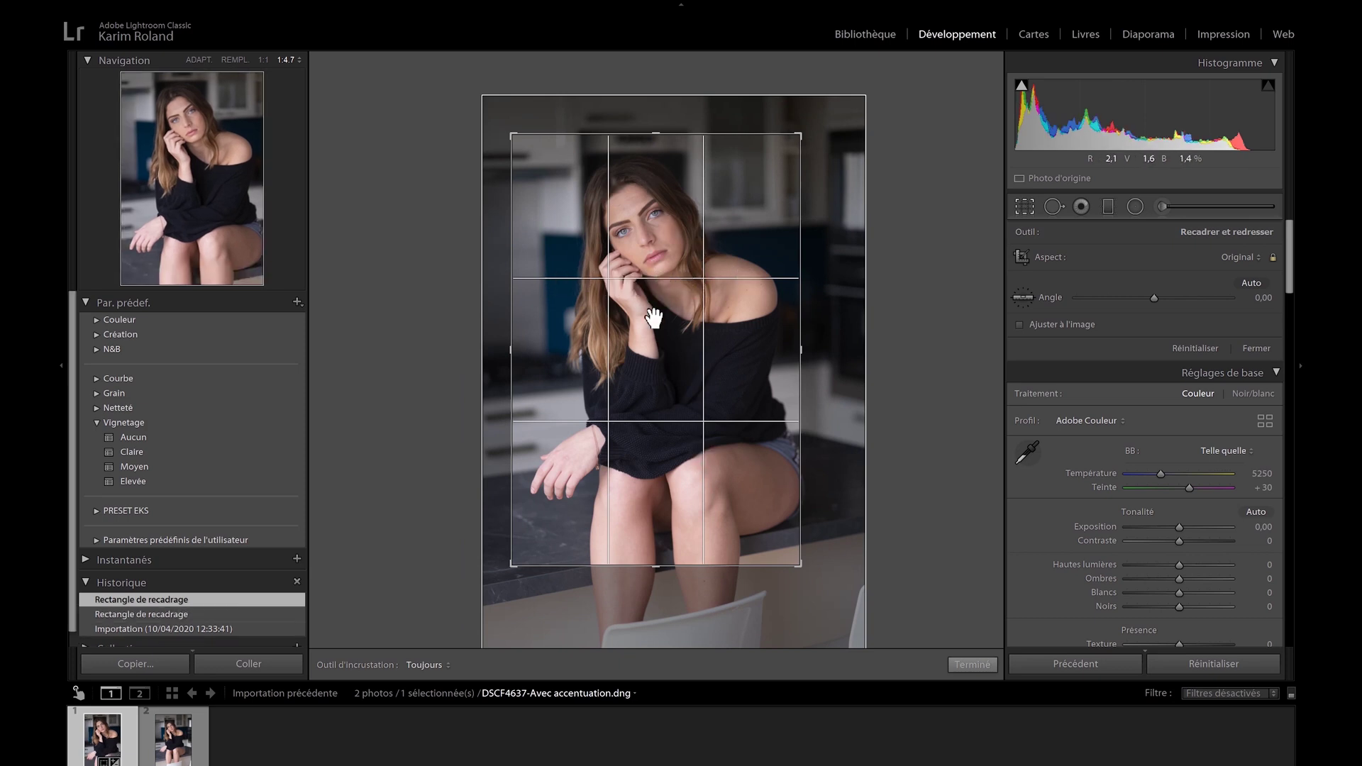
left_click_drag(642, 343, 709, 323)
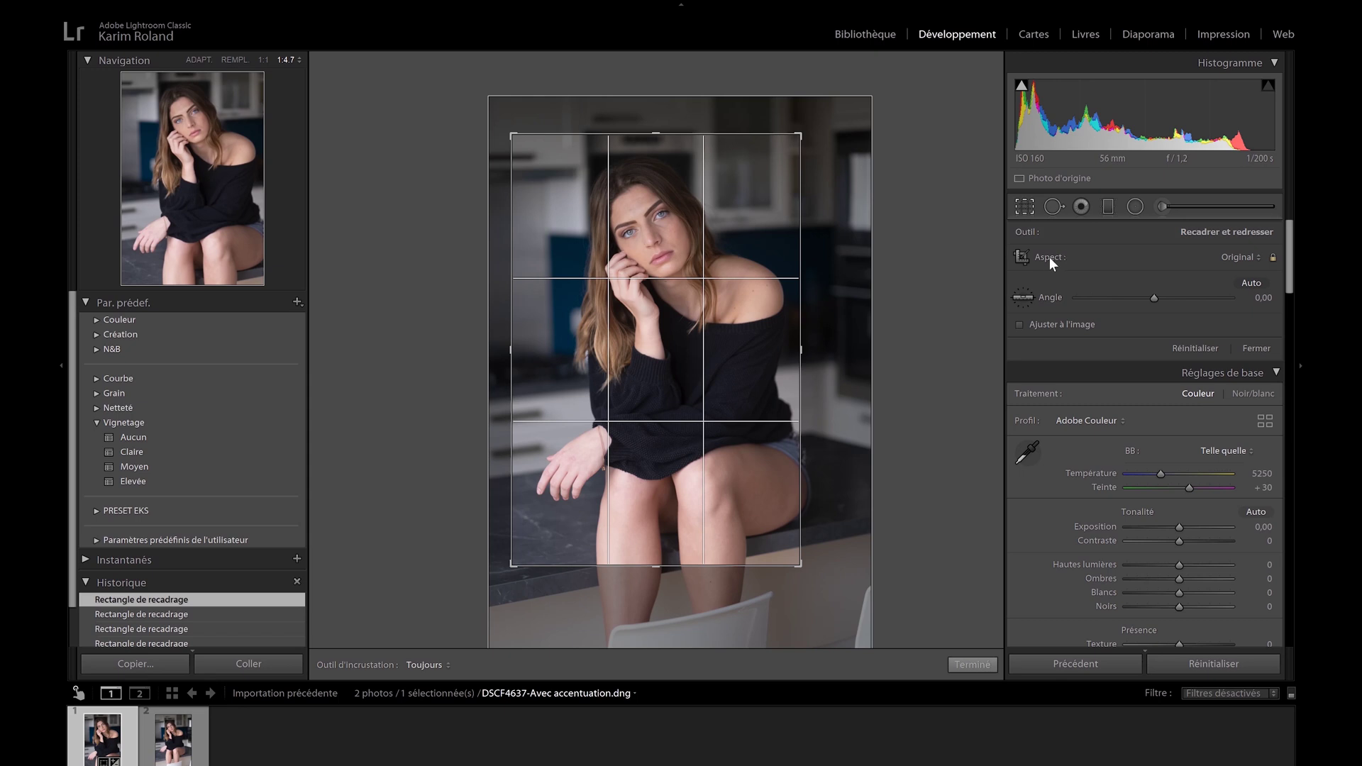
left_click(1026, 206)
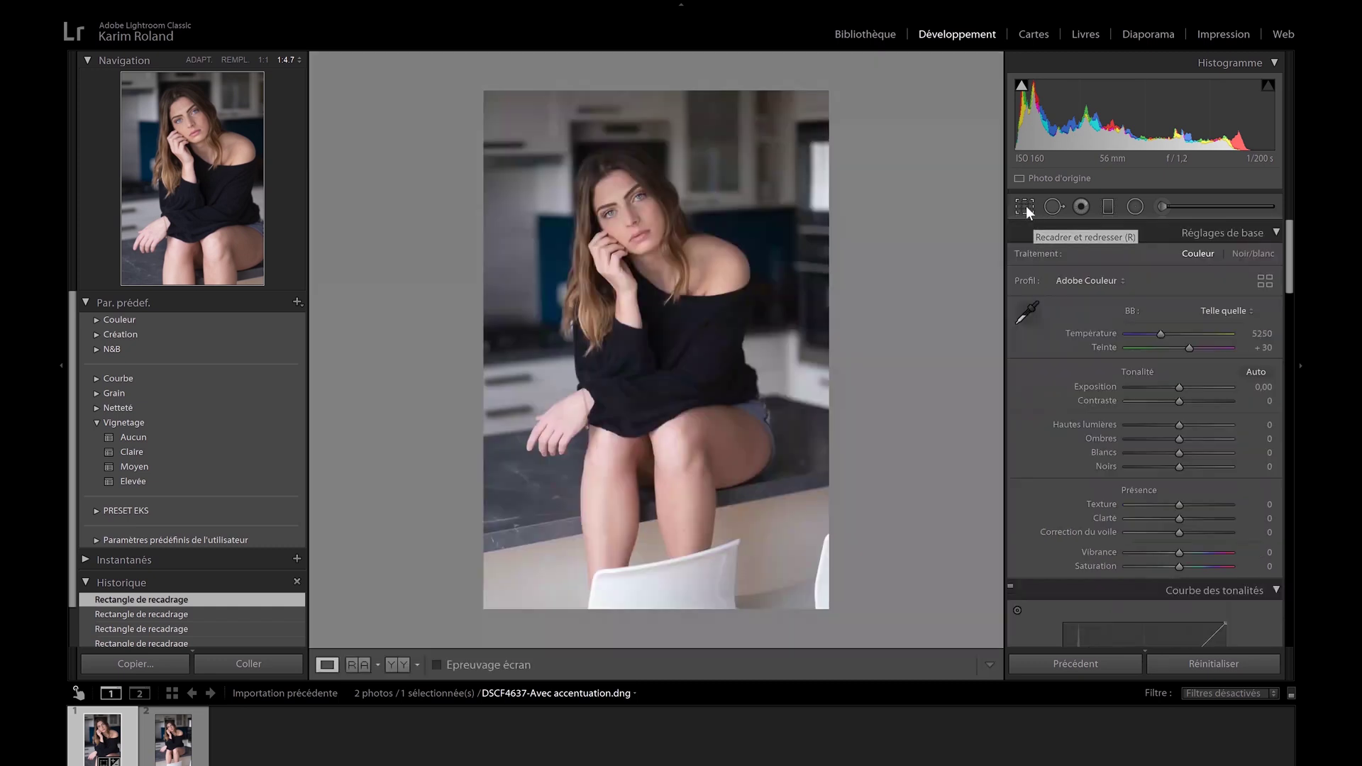
Change the crop aspect to 4 x 5 / 8 x 10, enlarge and reposition the frame around the woman, and apply it.
left_click(1025, 205)
left_click(1246, 257)
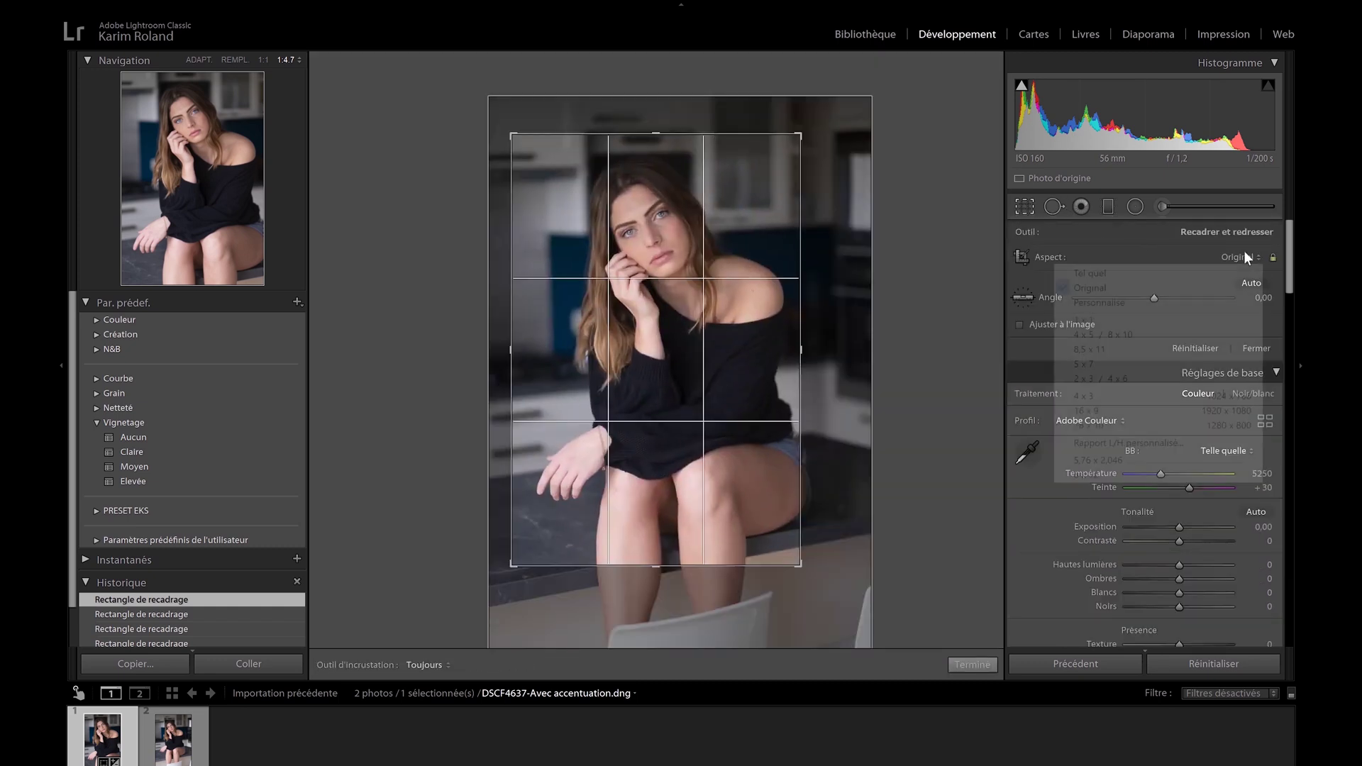
left_click(1172, 335)
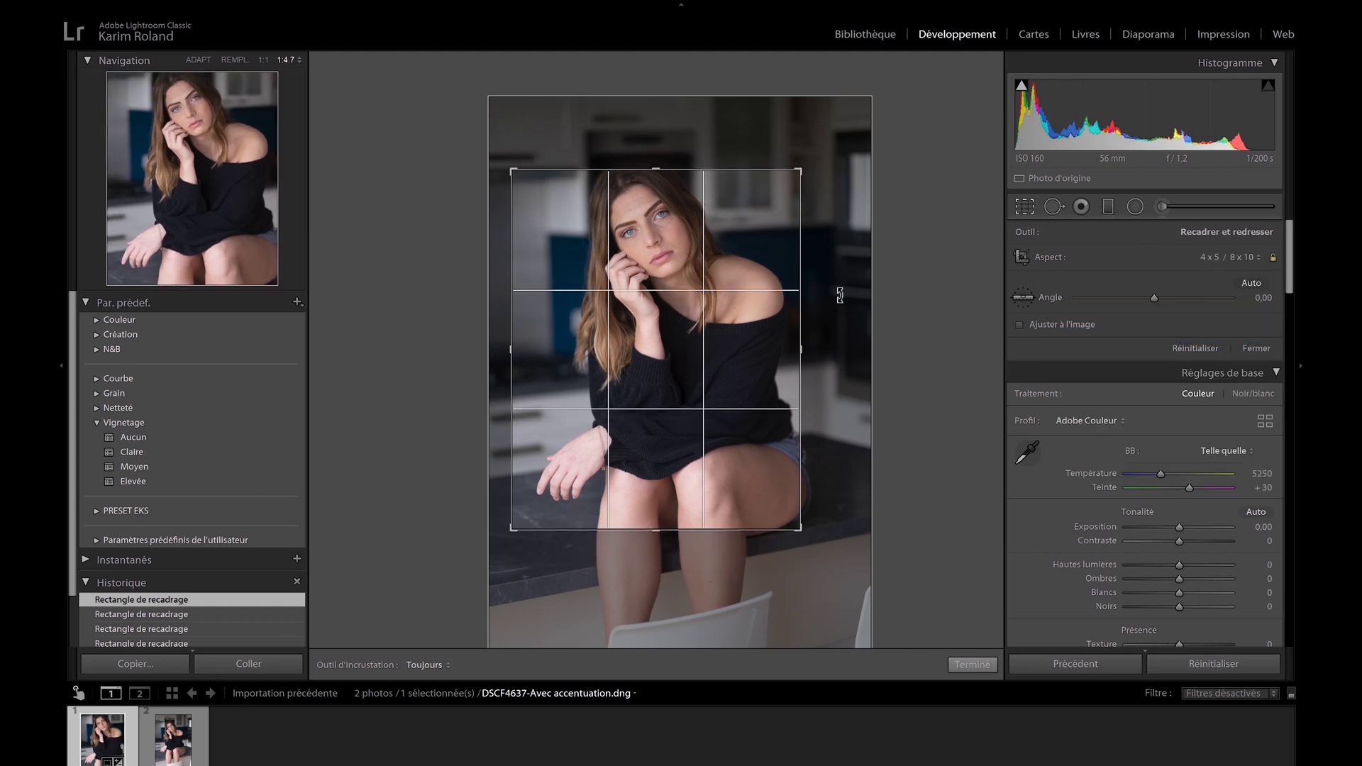
left_click_drag(802, 177, 838, 161)
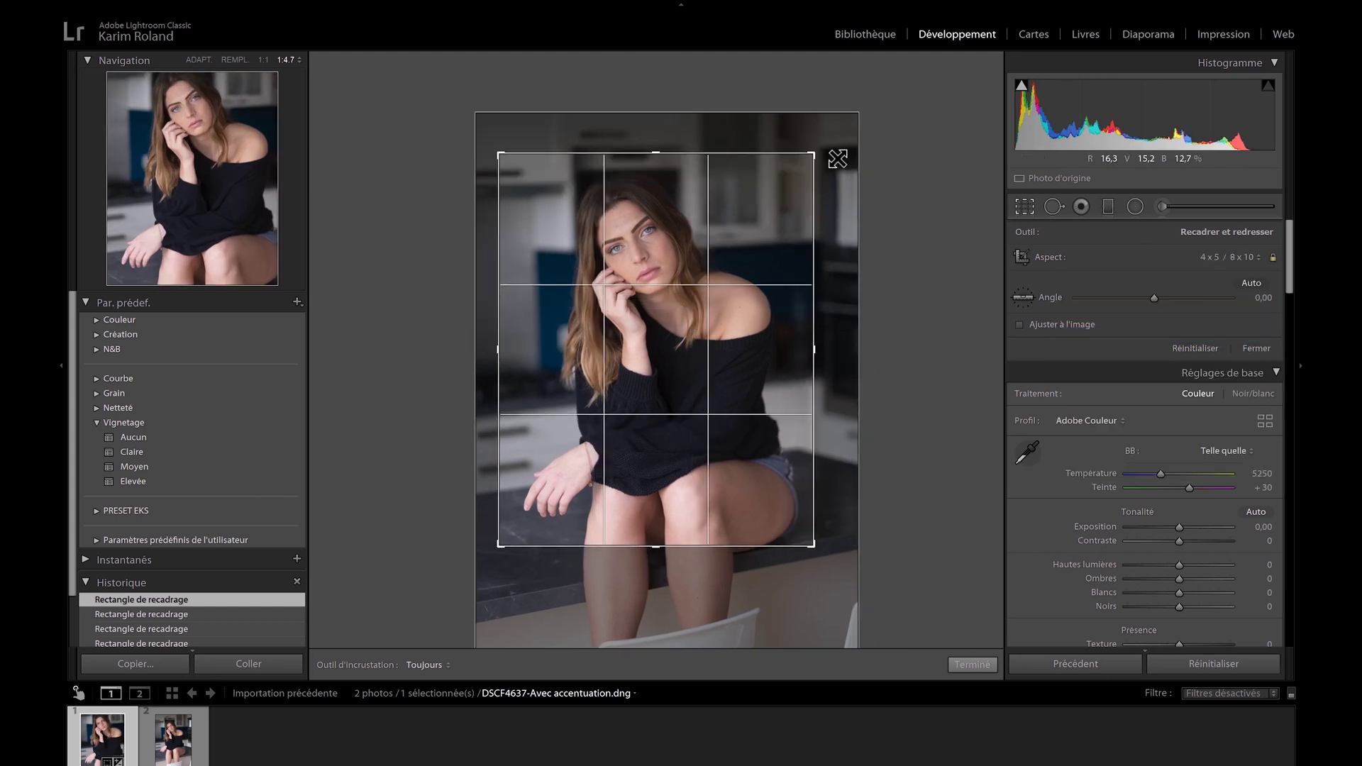
left_click_drag(709, 302, 731, 275)
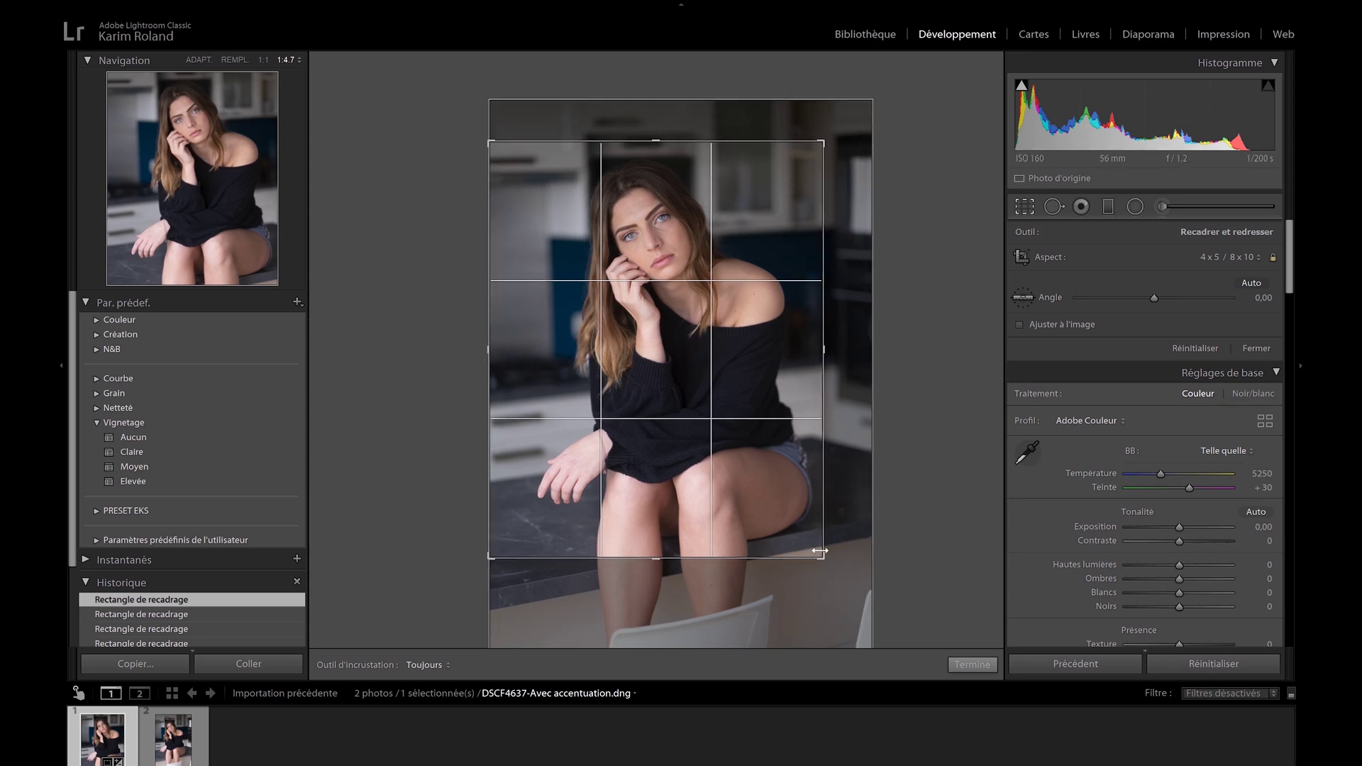
left_click_drag(831, 566, 836, 570)
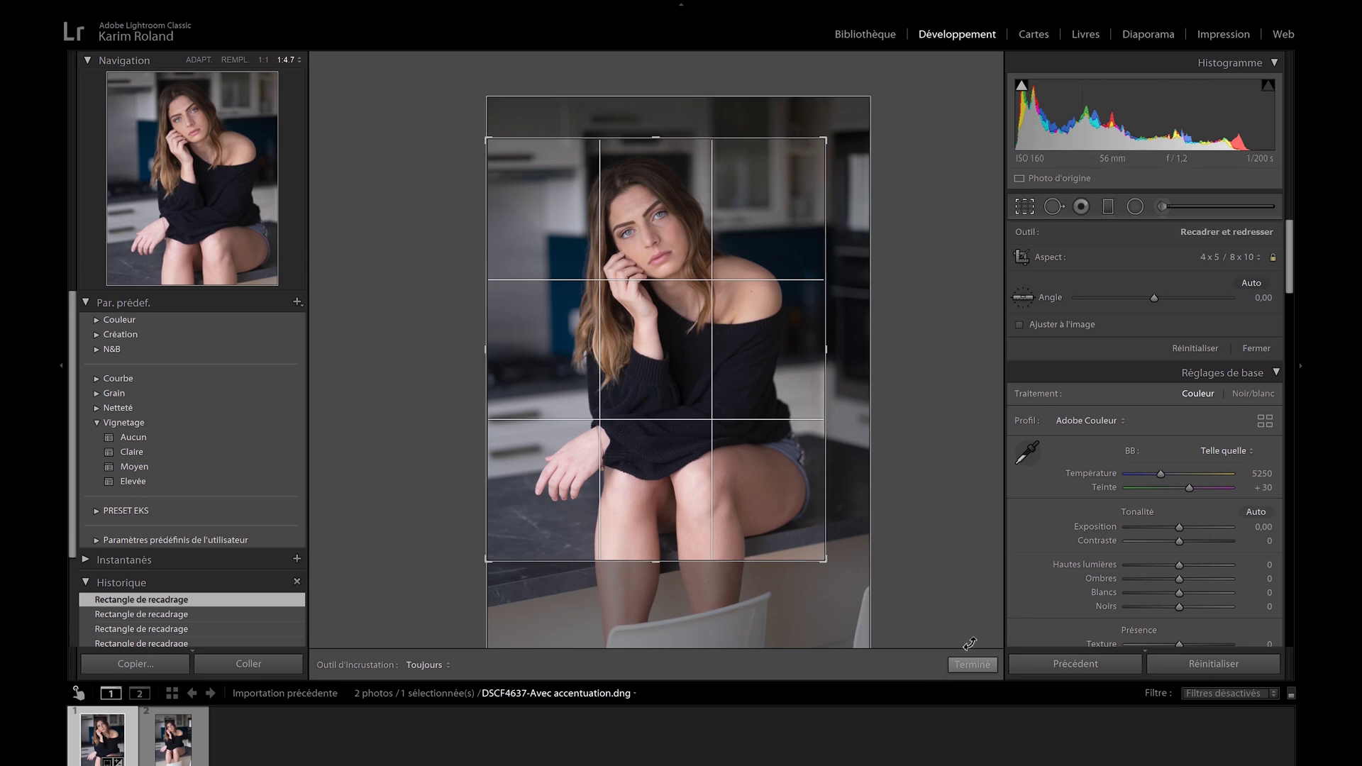
left_click(973, 665)
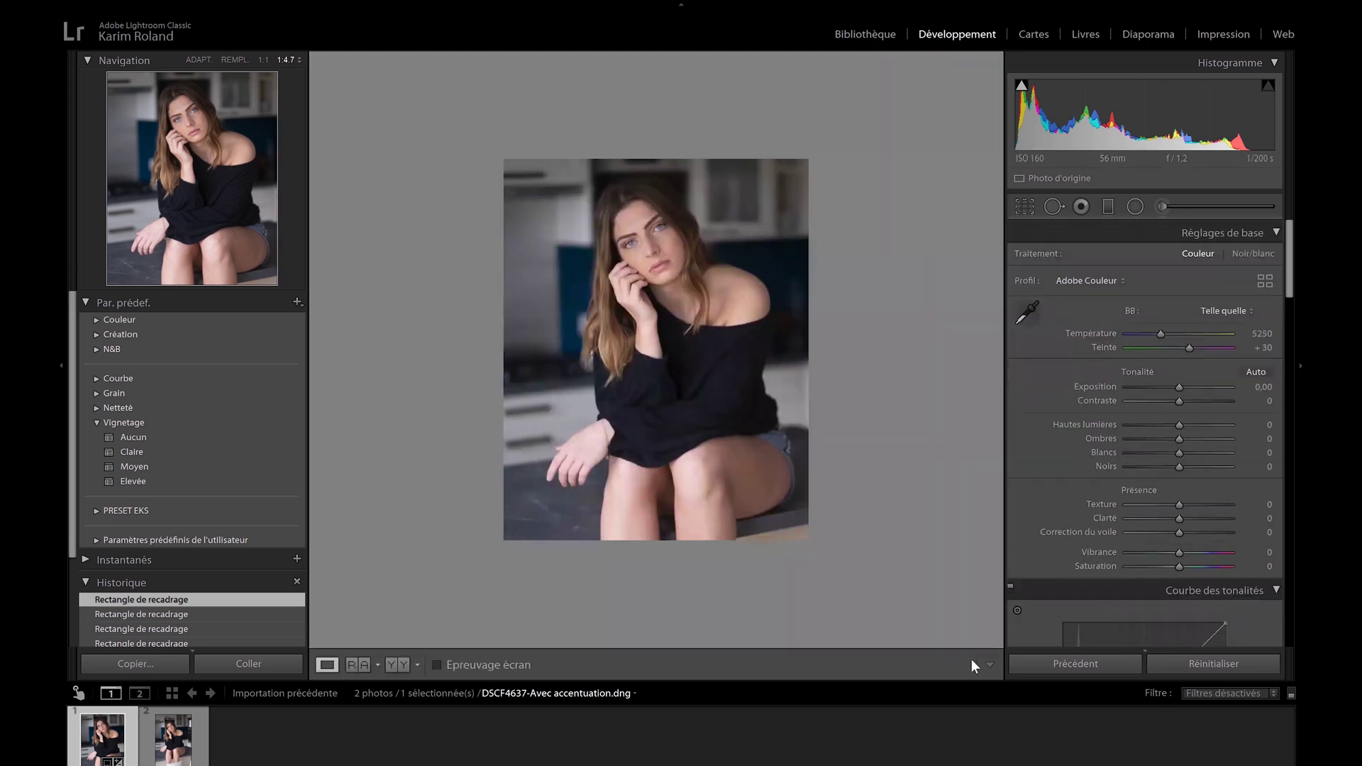
left_click(709, 420)
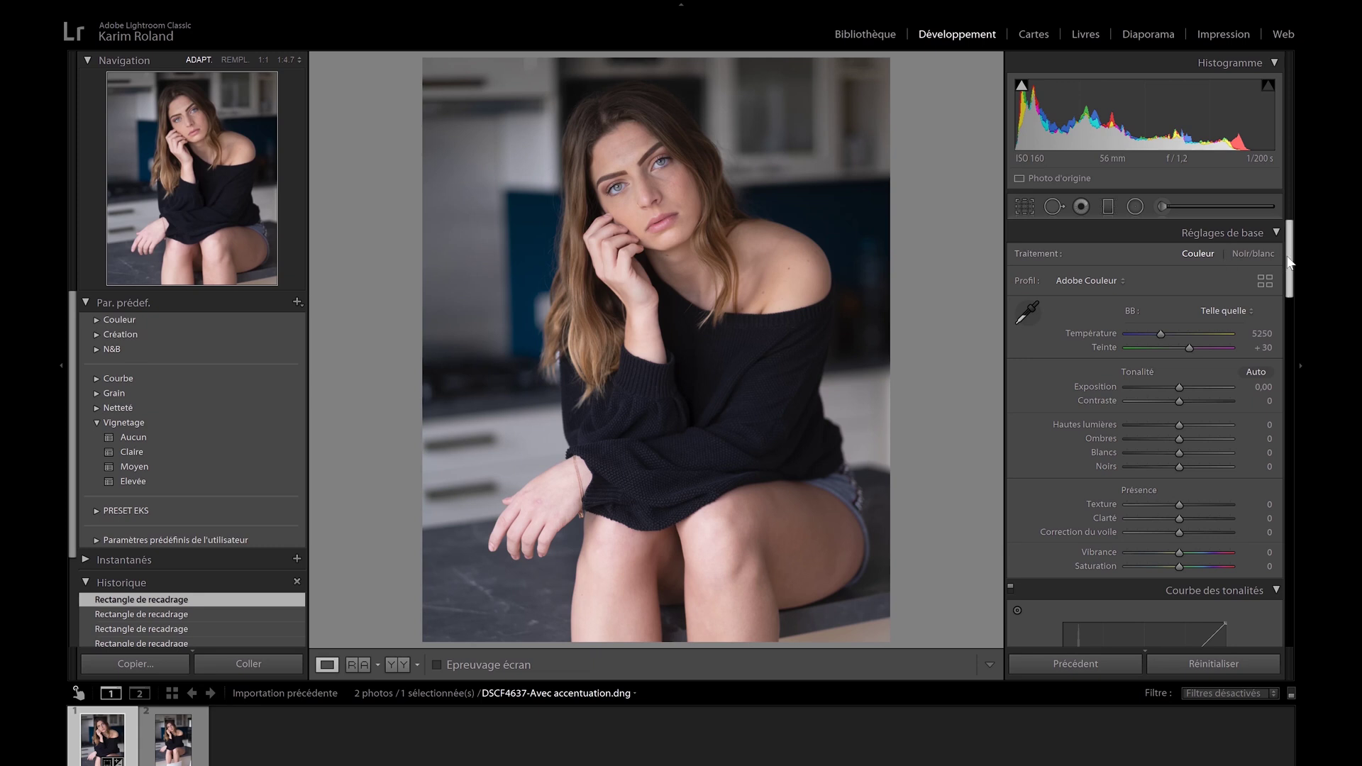
Try a white balance with temperature 6275 and tint +7, and restore the cropped state from the history.
left_click_drag(1288, 256, 1288, 249)
left_click_drag(1162, 340, 1172, 339)
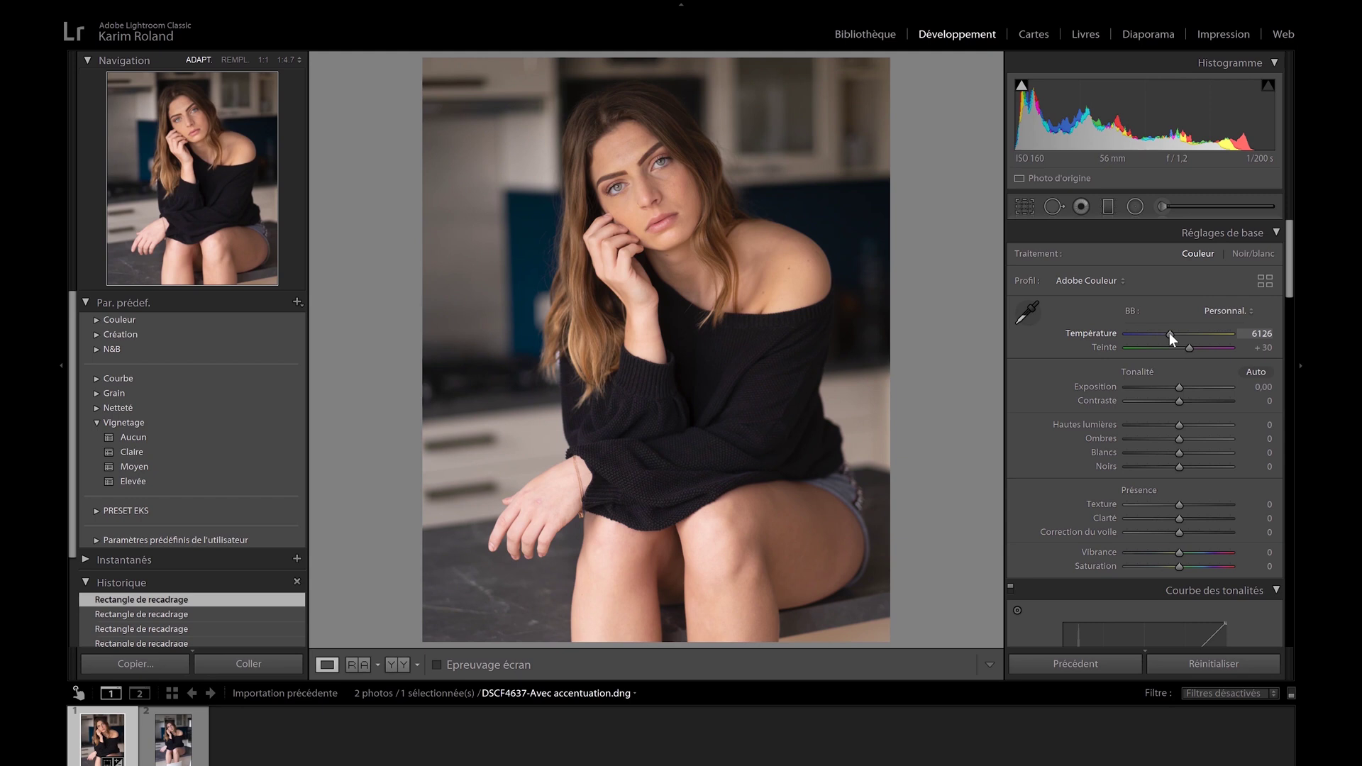
left_click_drag(1171, 339, 1173, 339)
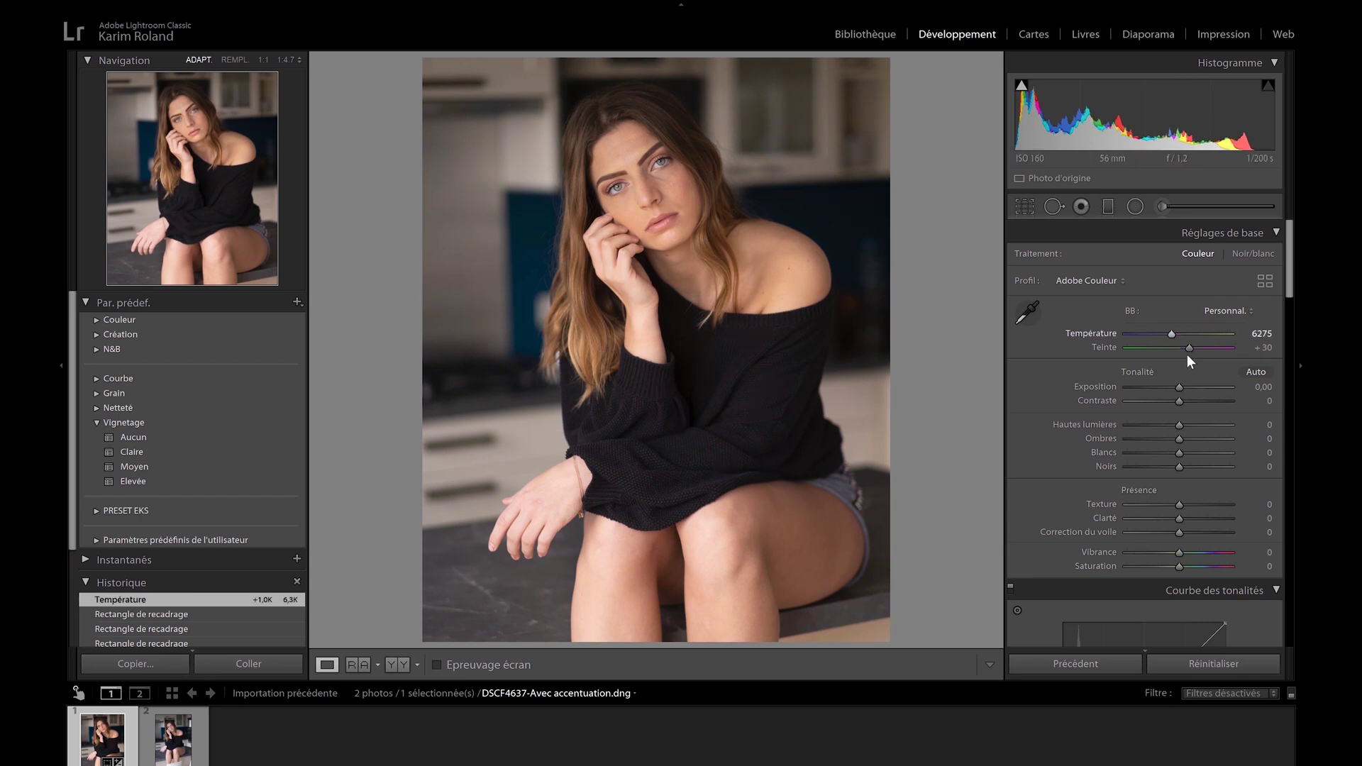
left_click_drag(1187, 348, 1181, 345)
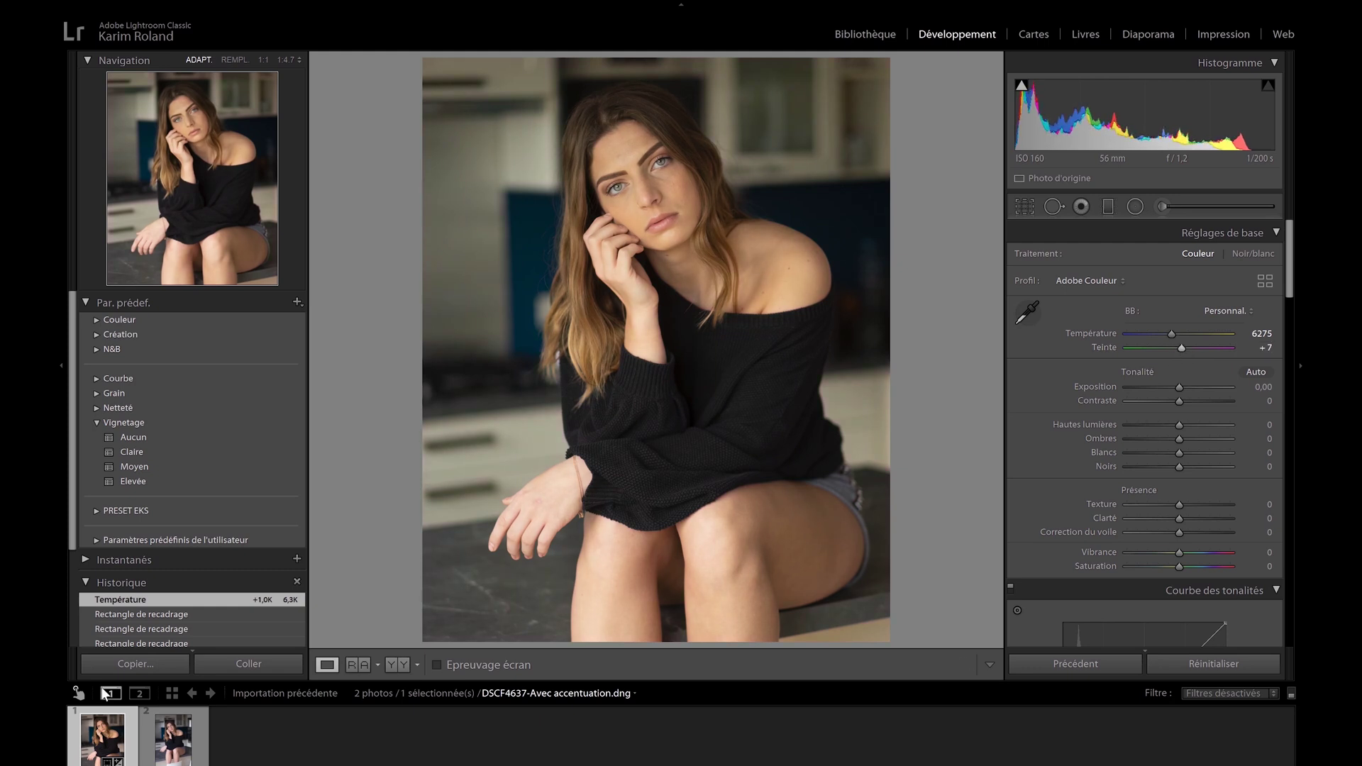
left_click(159, 628)
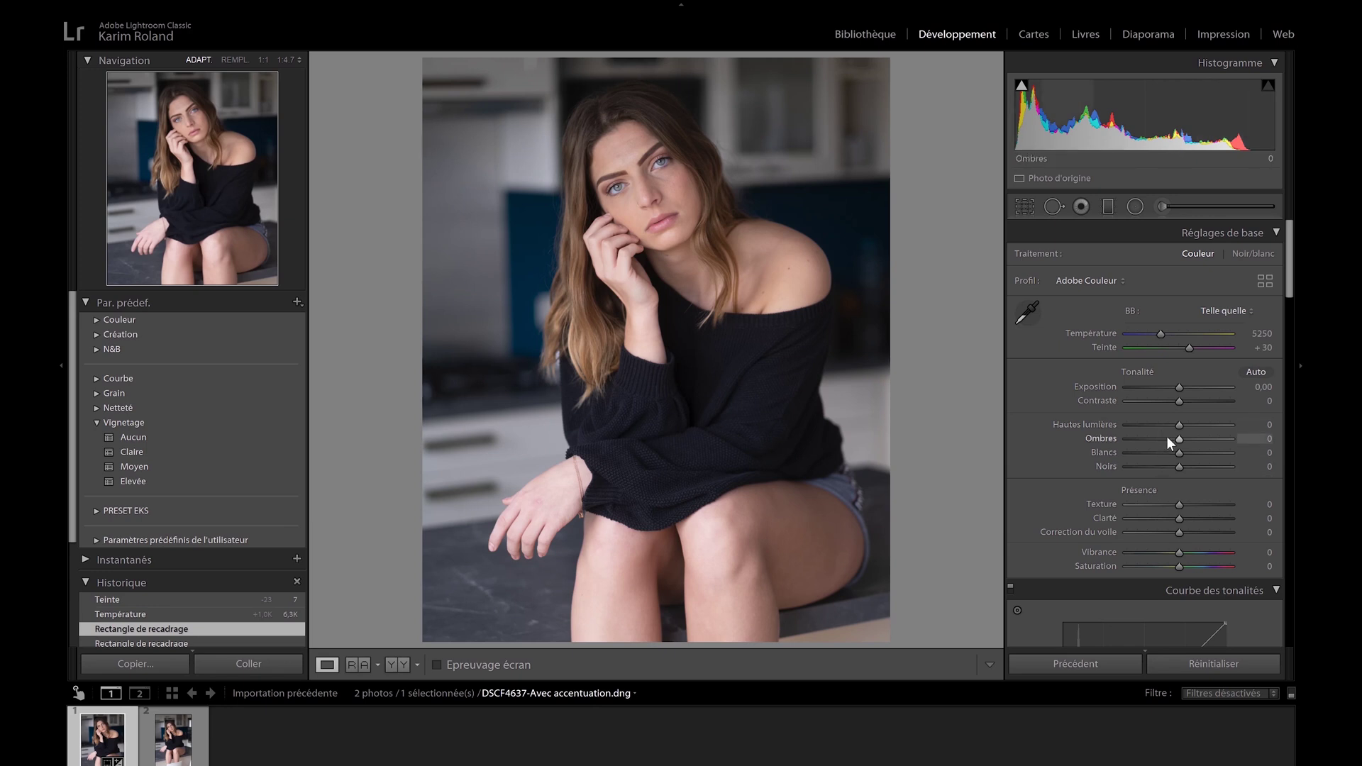
Try highlights -32, shadows +30, whites +12 and blacks -17, and restore the cropped state from the history.
left_click_drag(1178, 427, 1169, 459)
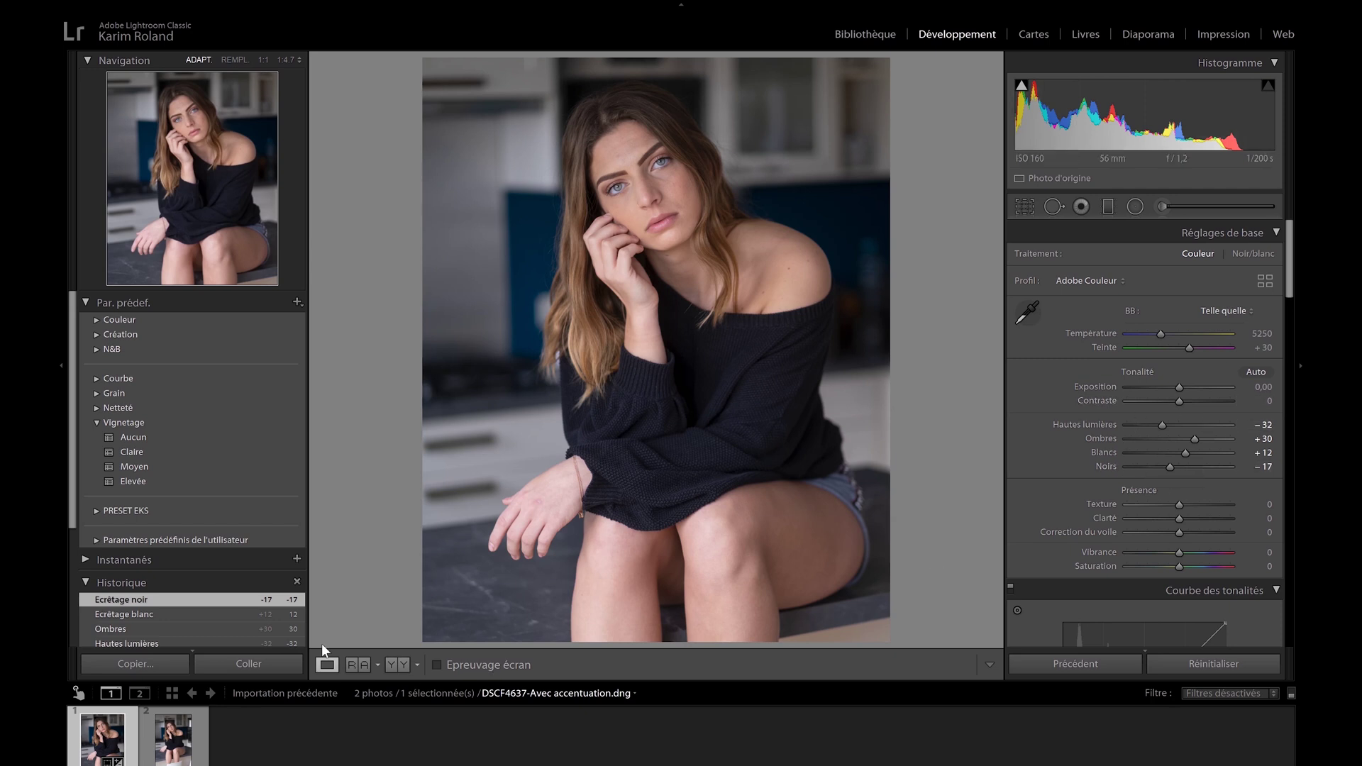
scroll(194, 627, "down", 1)
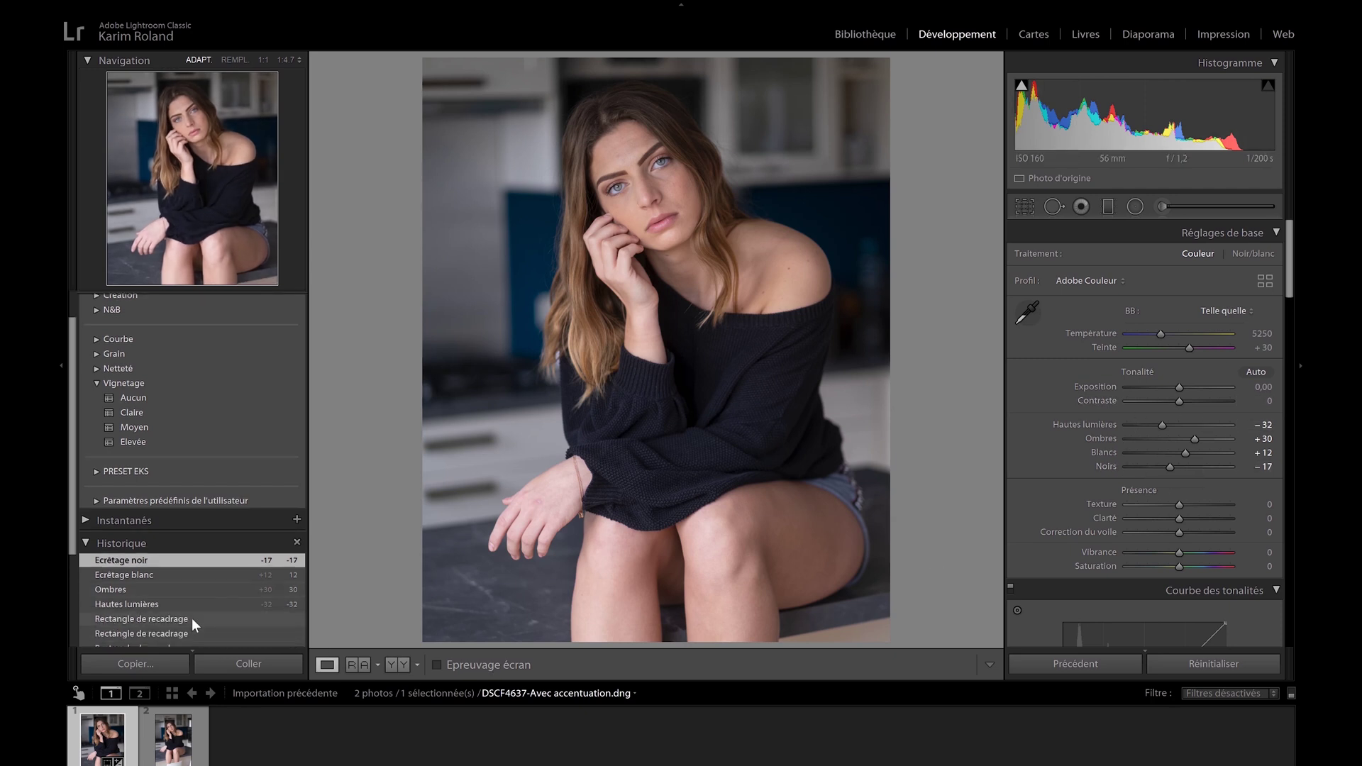
left_click(192, 619)
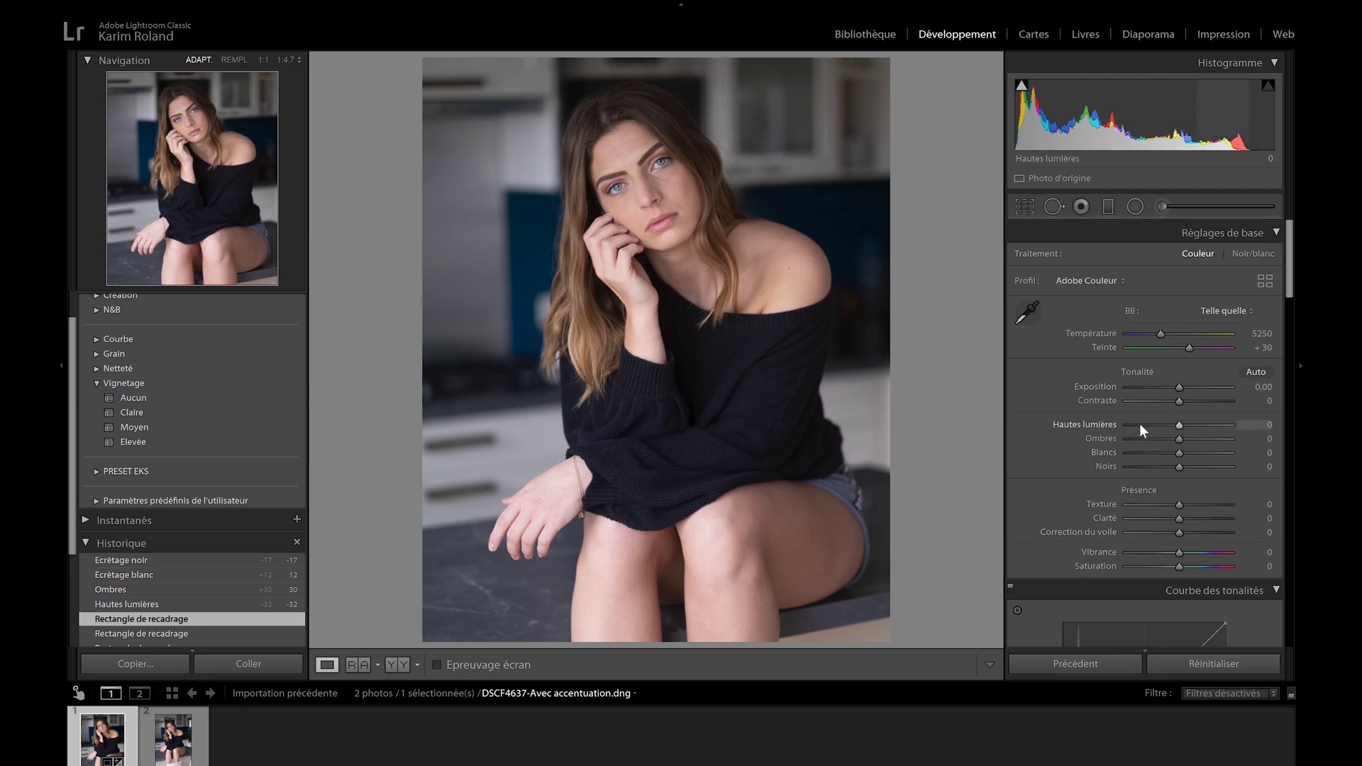
Raise the black point of the RGB tone curve to an output of 5.9 % at input 0.0 %.
scroll(1147, 410, "down", 3)
scroll(1147, 408, "up", 3)
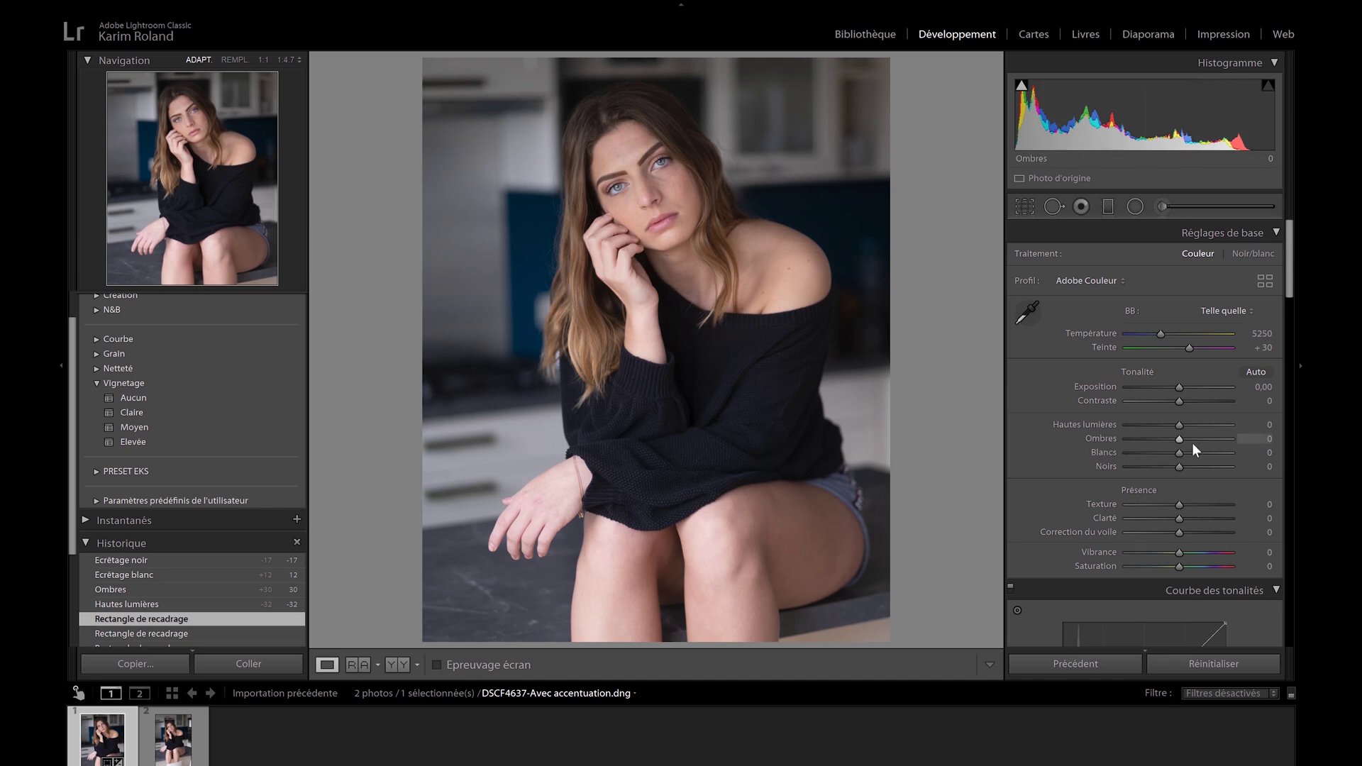
scroll(1159, 462, "down", 3)
scroll(1159, 462, "up", 3)
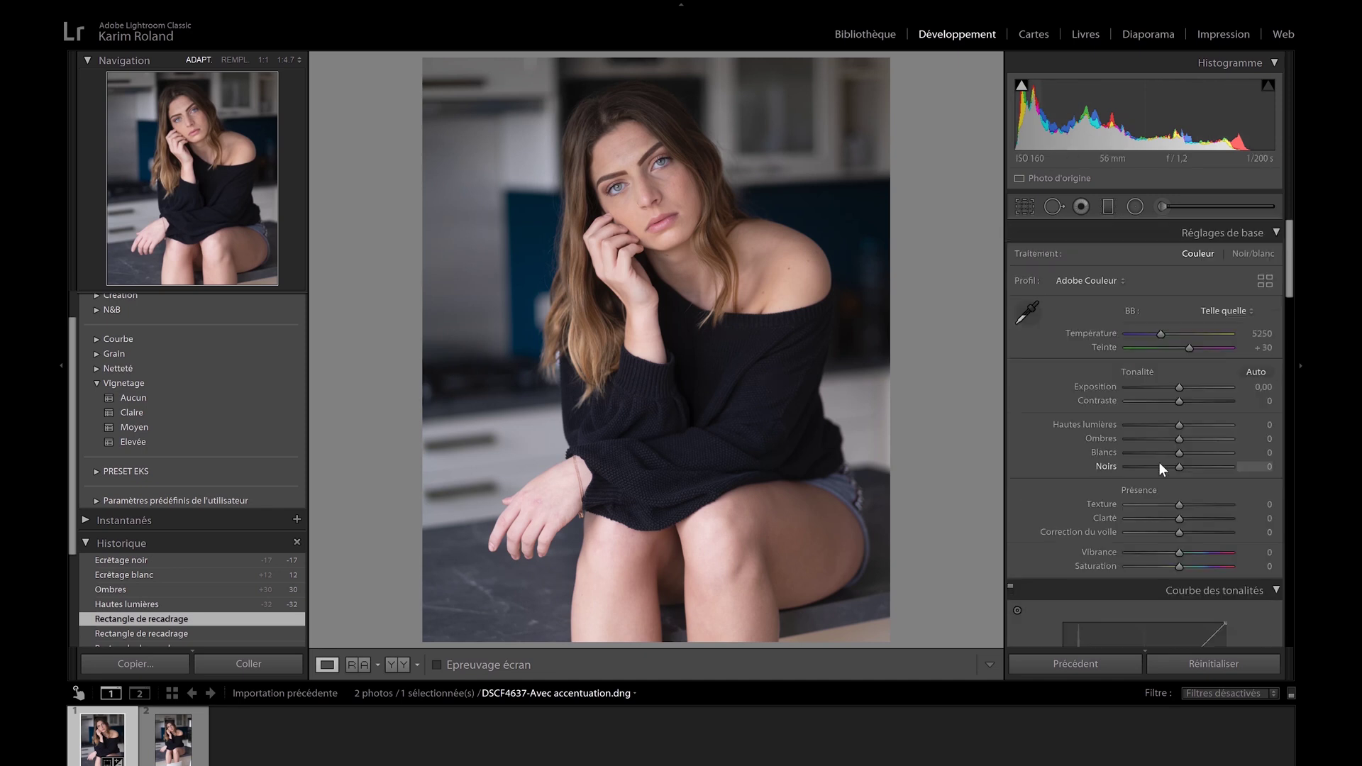
scroll(1159, 462, "down", 3)
scroll(1159, 462, "up", 3)
scroll(1159, 461, "down", 3)
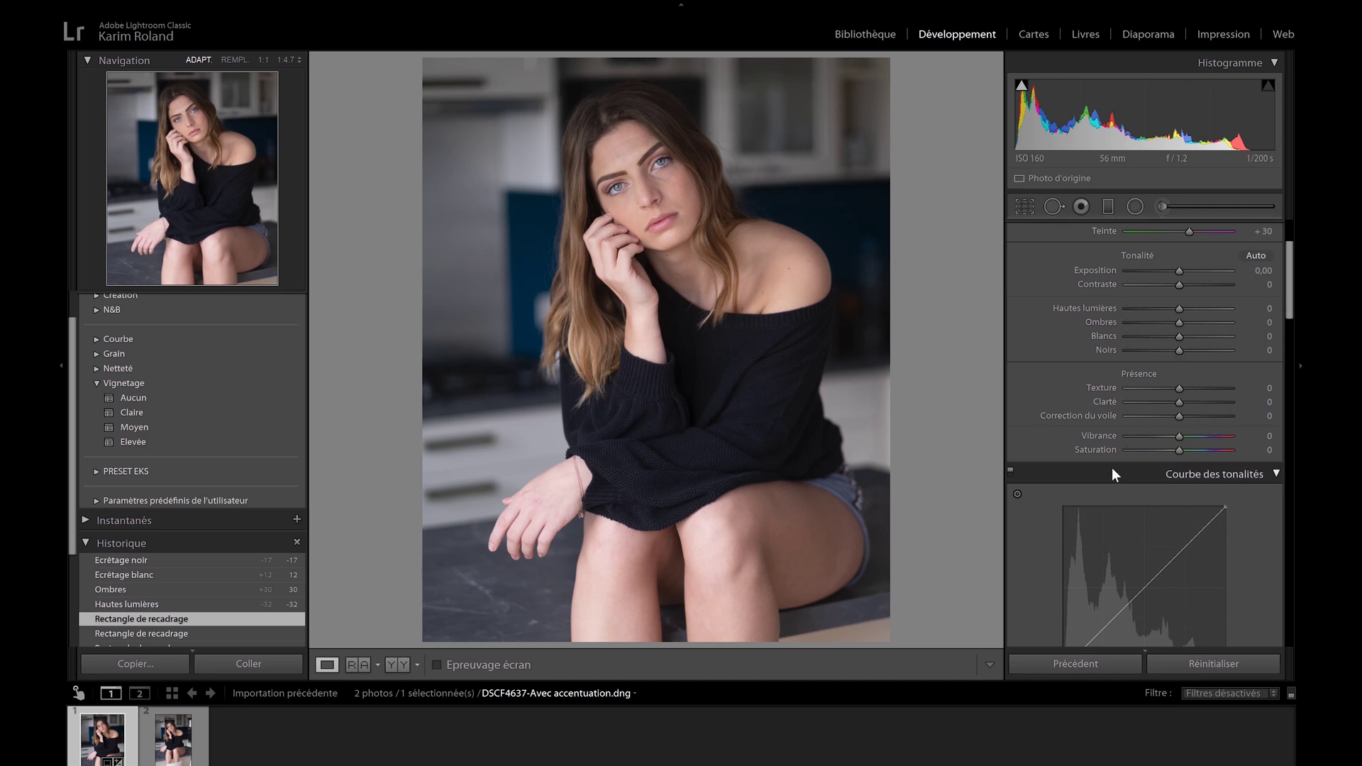
scroll(1113, 488, "down", 3)
scroll(1127, 520, "down", 3)
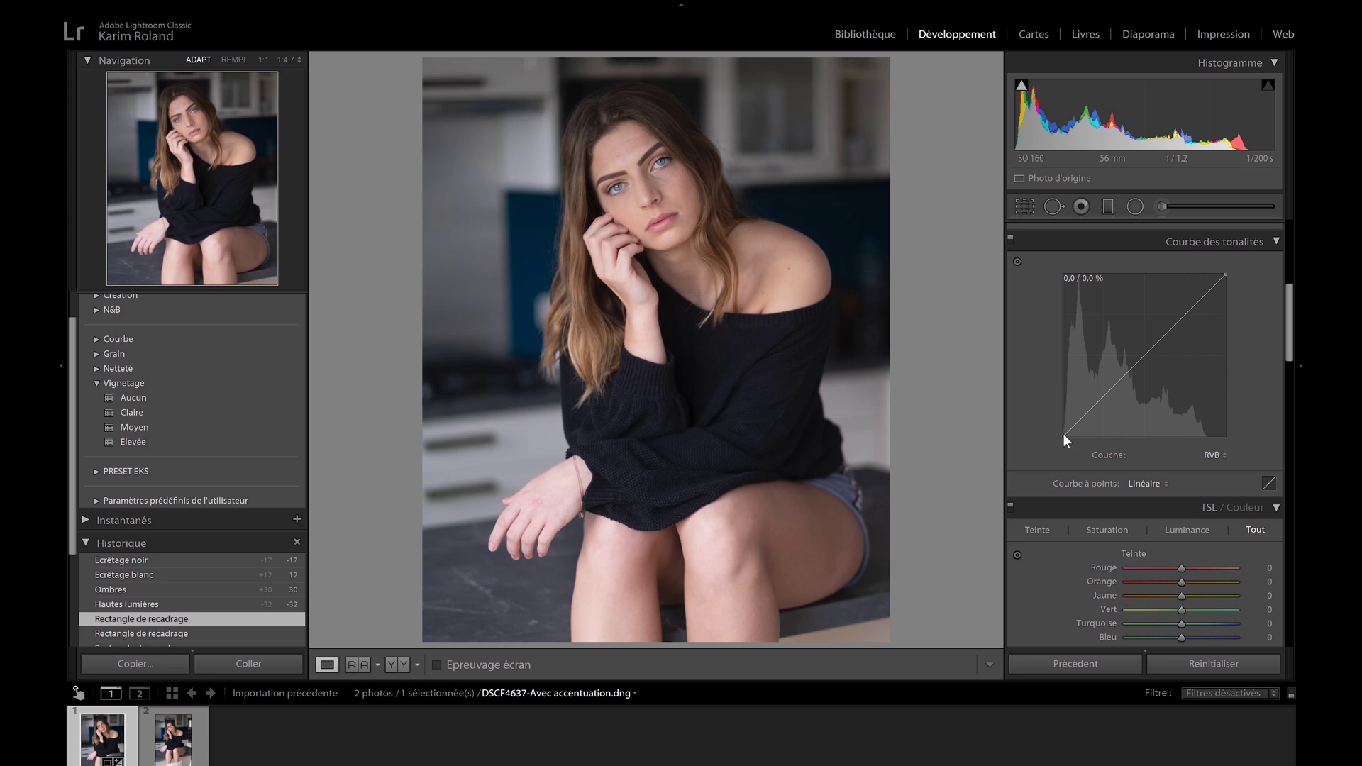
left_click_drag(1063, 432, 1061, 427)
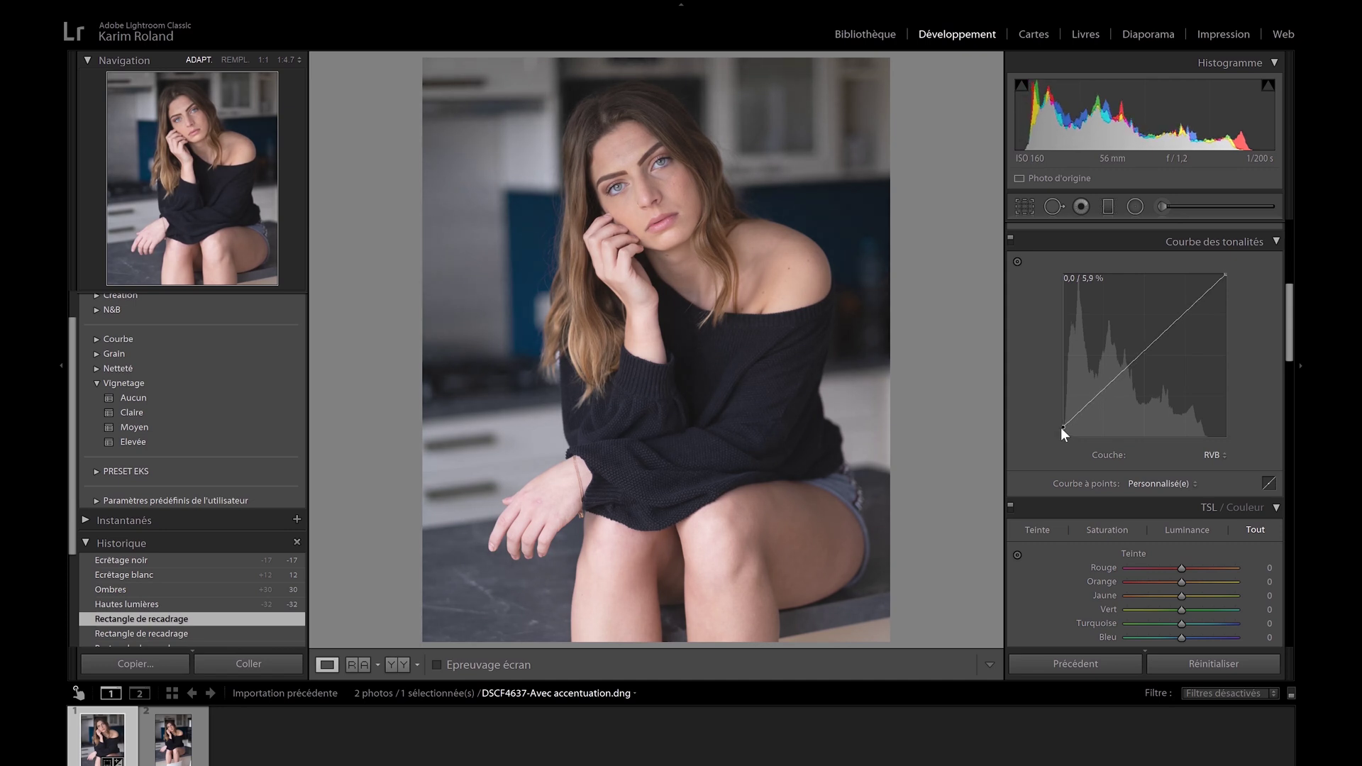
left_click_drag(1061, 427, 1062, 427)
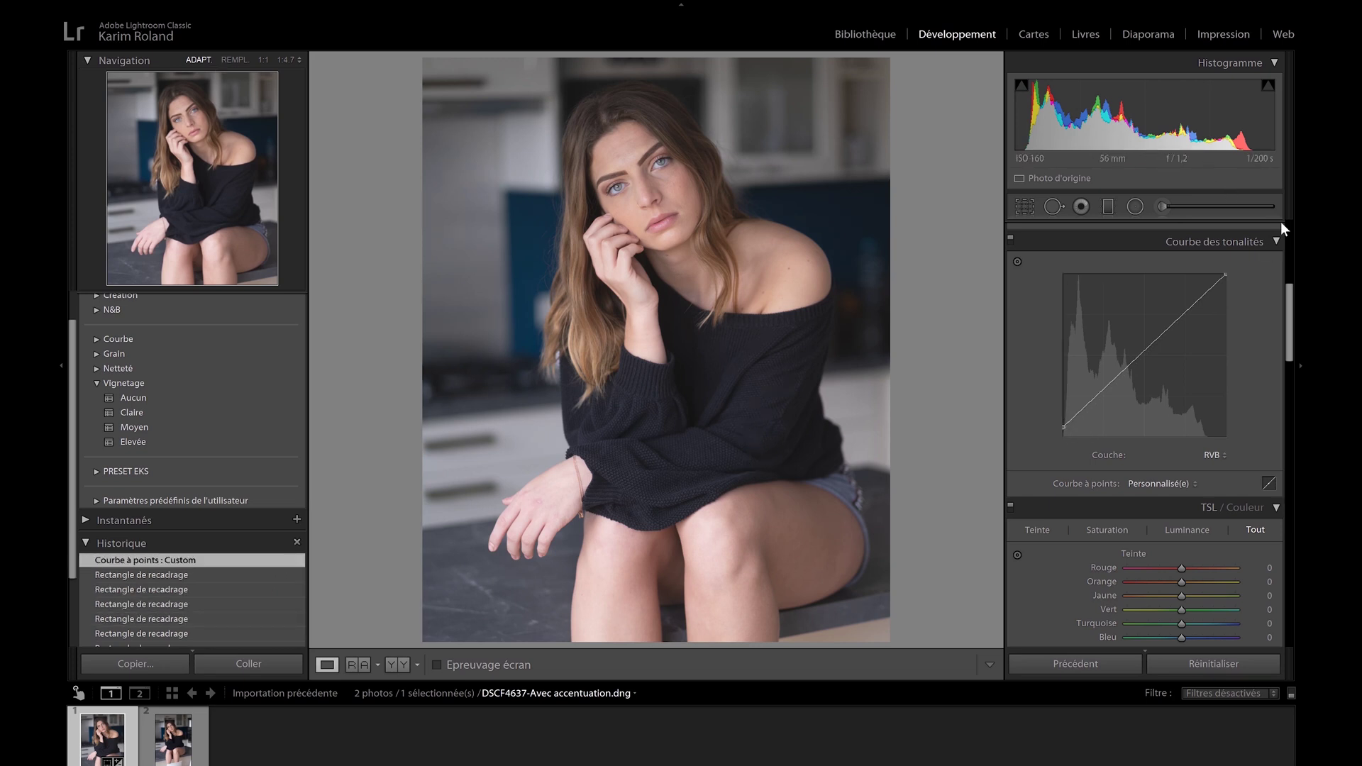
Deepen the shadows of the RGB tone curve with two control points at inputs of about 6.7 % and 15.3 %.
scroll(1283, 299, "up", 1)
scroll(1282, 299, "up", 4)
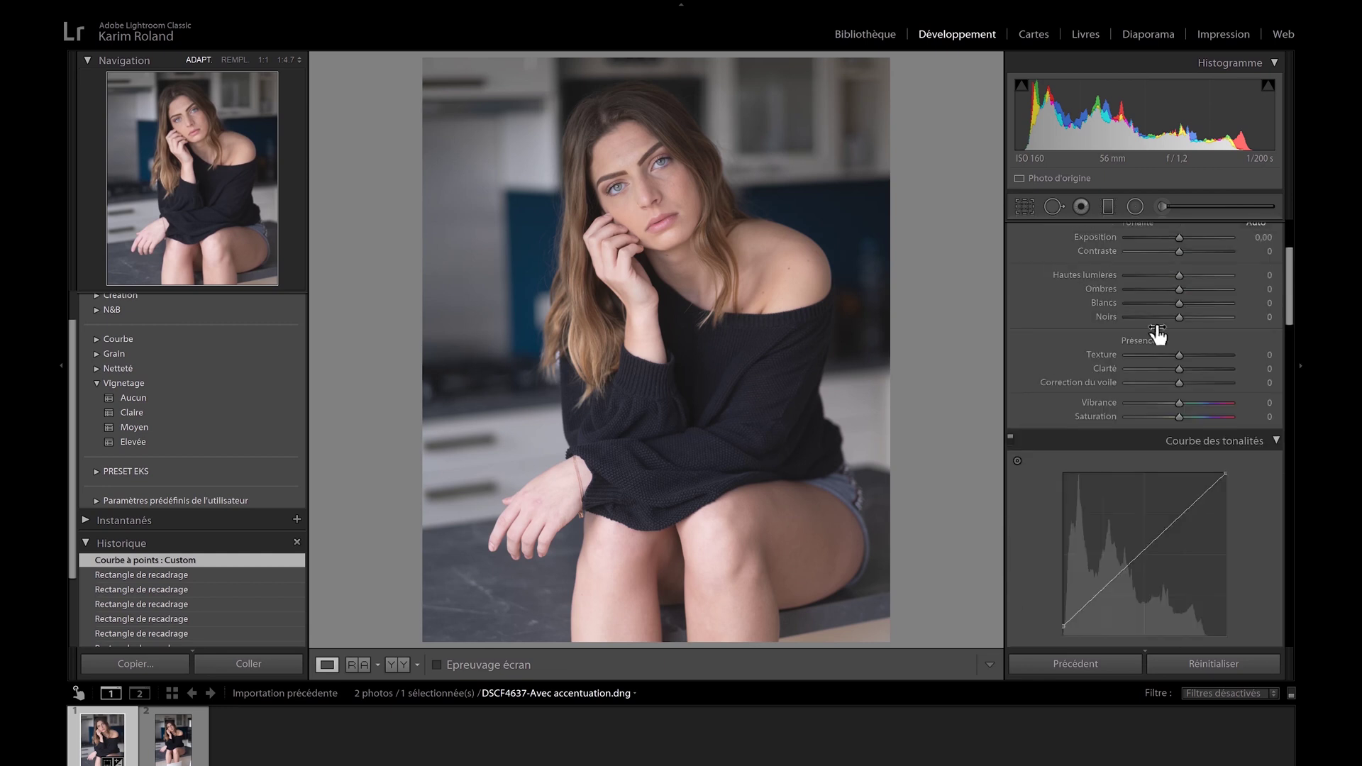
scroll(1290, 304, "down", 3)
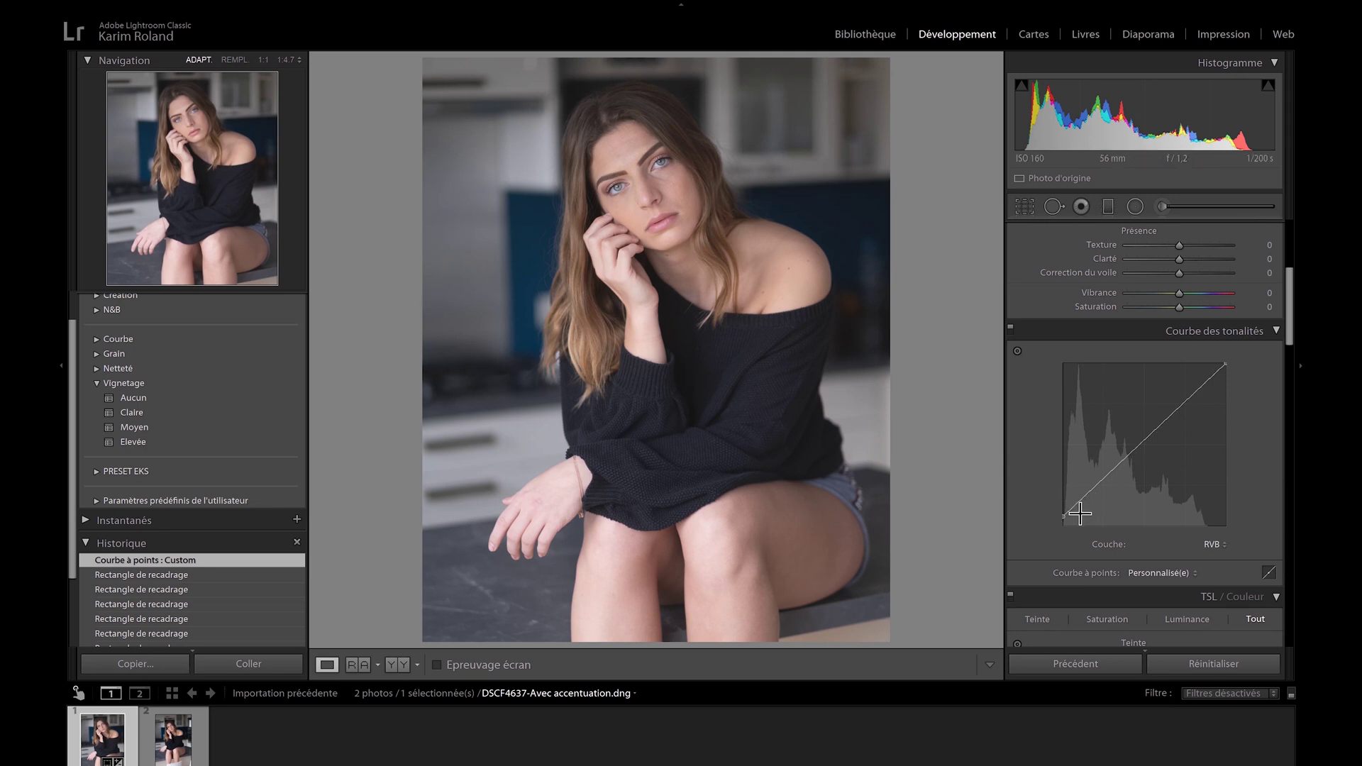
left_click_drag(1080, 514, 1074, 509)
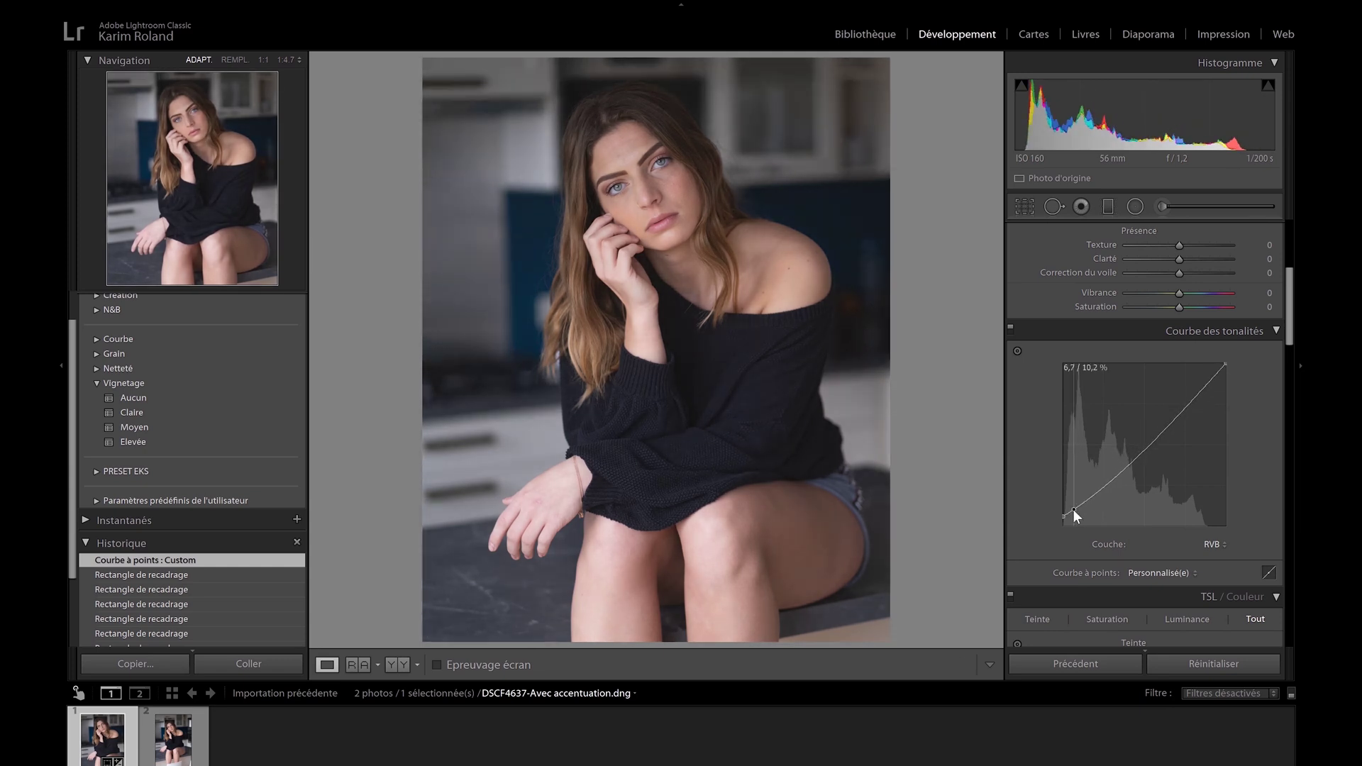
left_click_drag(1074, 510, 1074, 512)
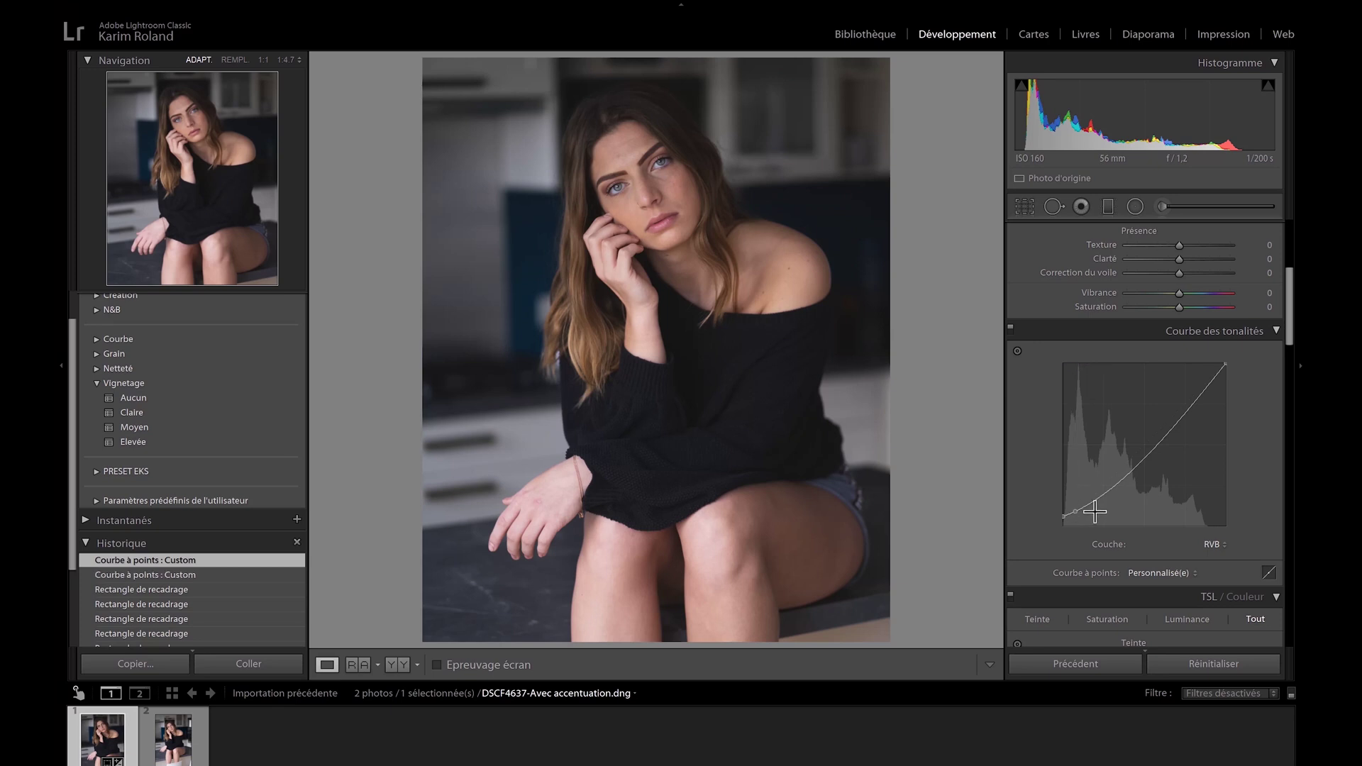
left_click_drag(1085, 501, 1087, 503)
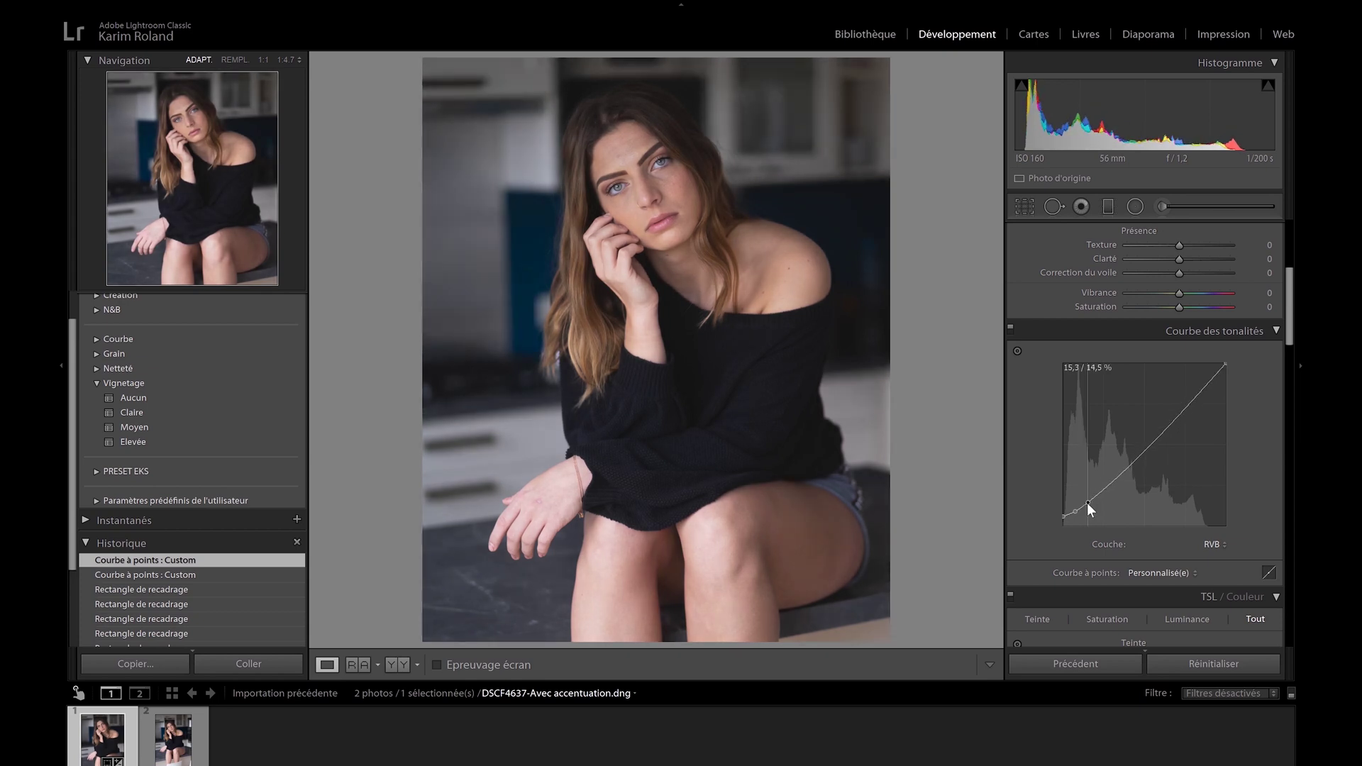
left_click_drag(1086, 502, 1087, 504)
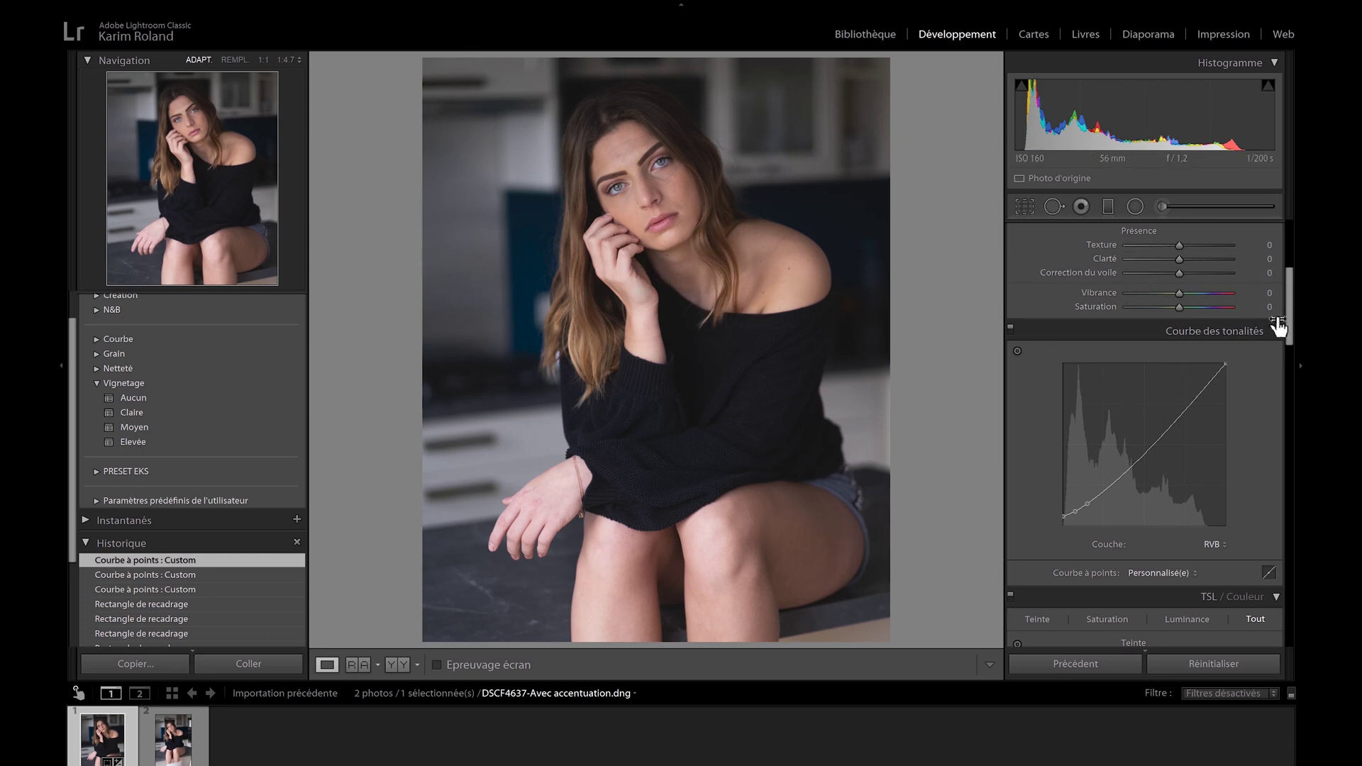
Shift the HSL hues to red +24, orange -17 and yellow -60.
scroll(1284, 308, "up", 5)
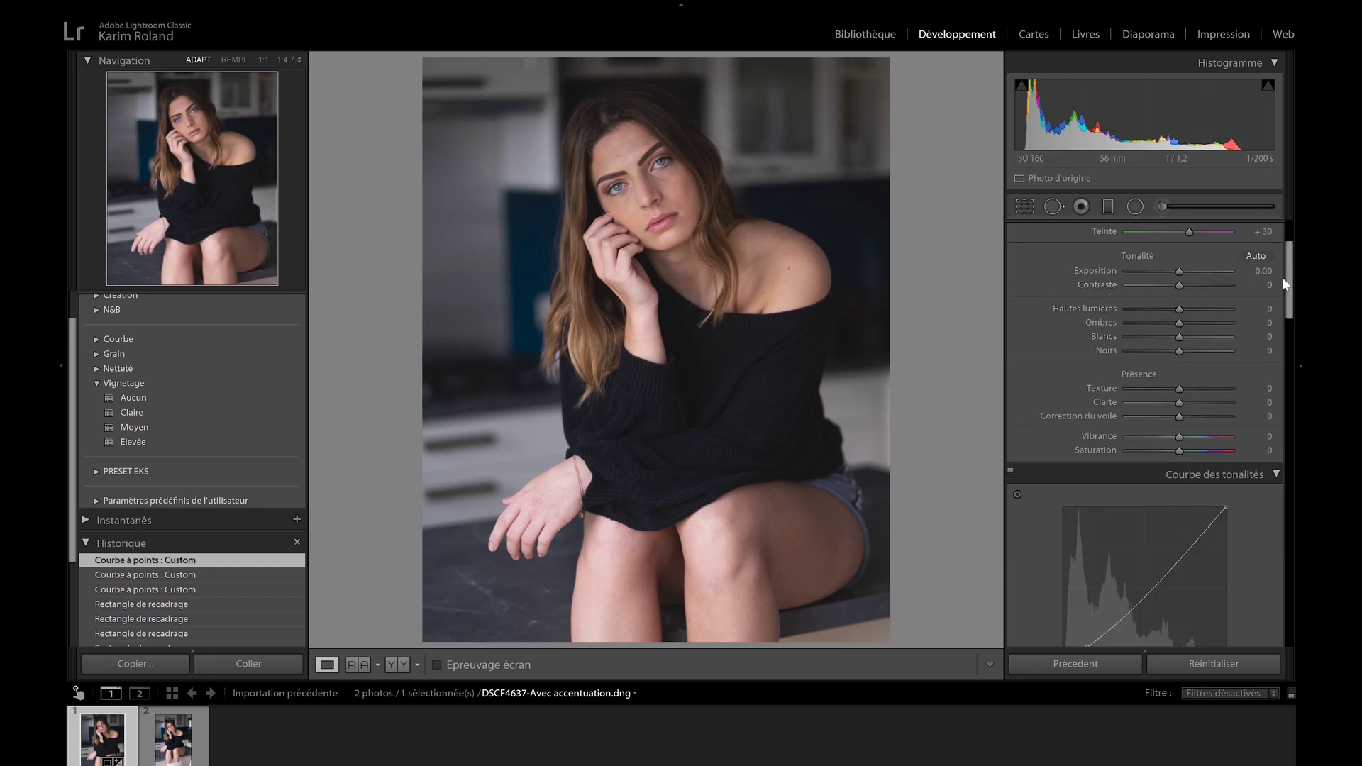
left_click_drag(1290, 279, 1281, 383)
scroll(1277, 377, "up", 2)
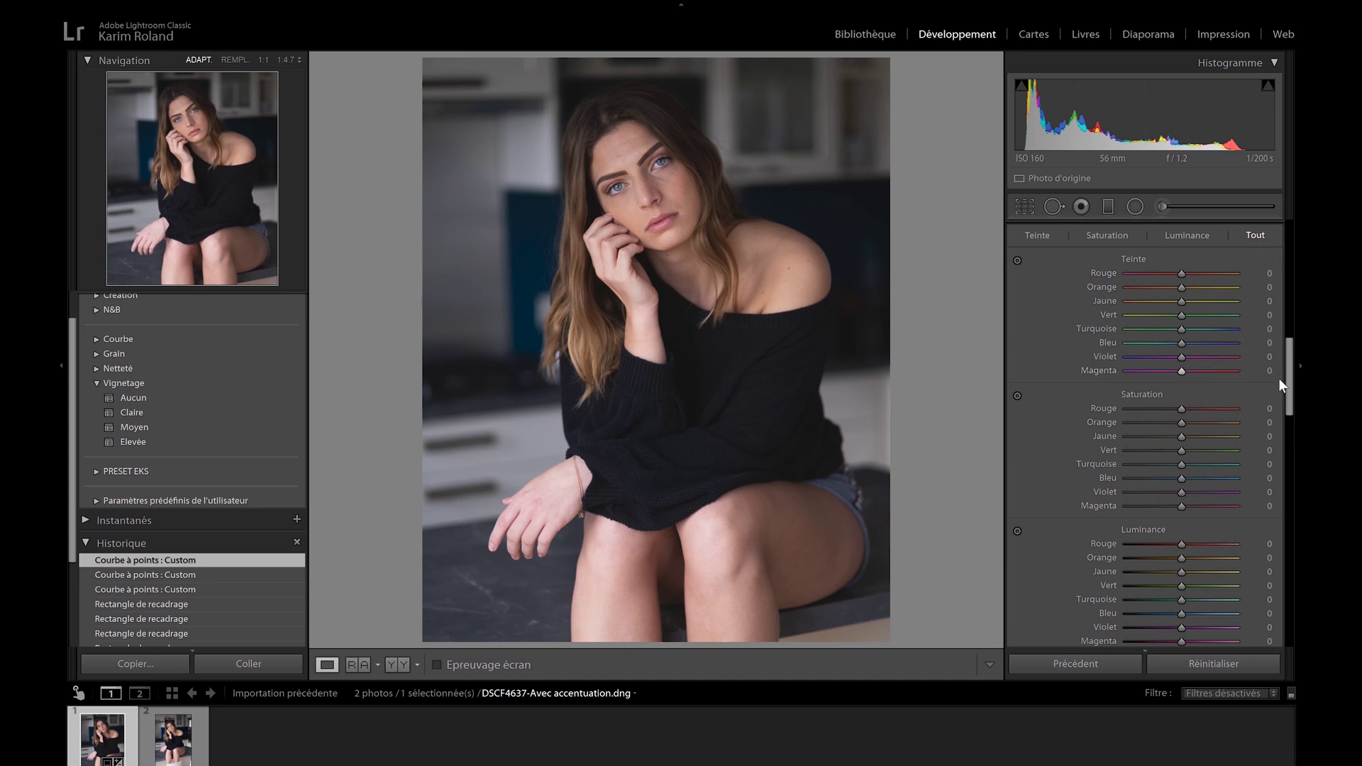
scroll(1290, 386, "down", 1)
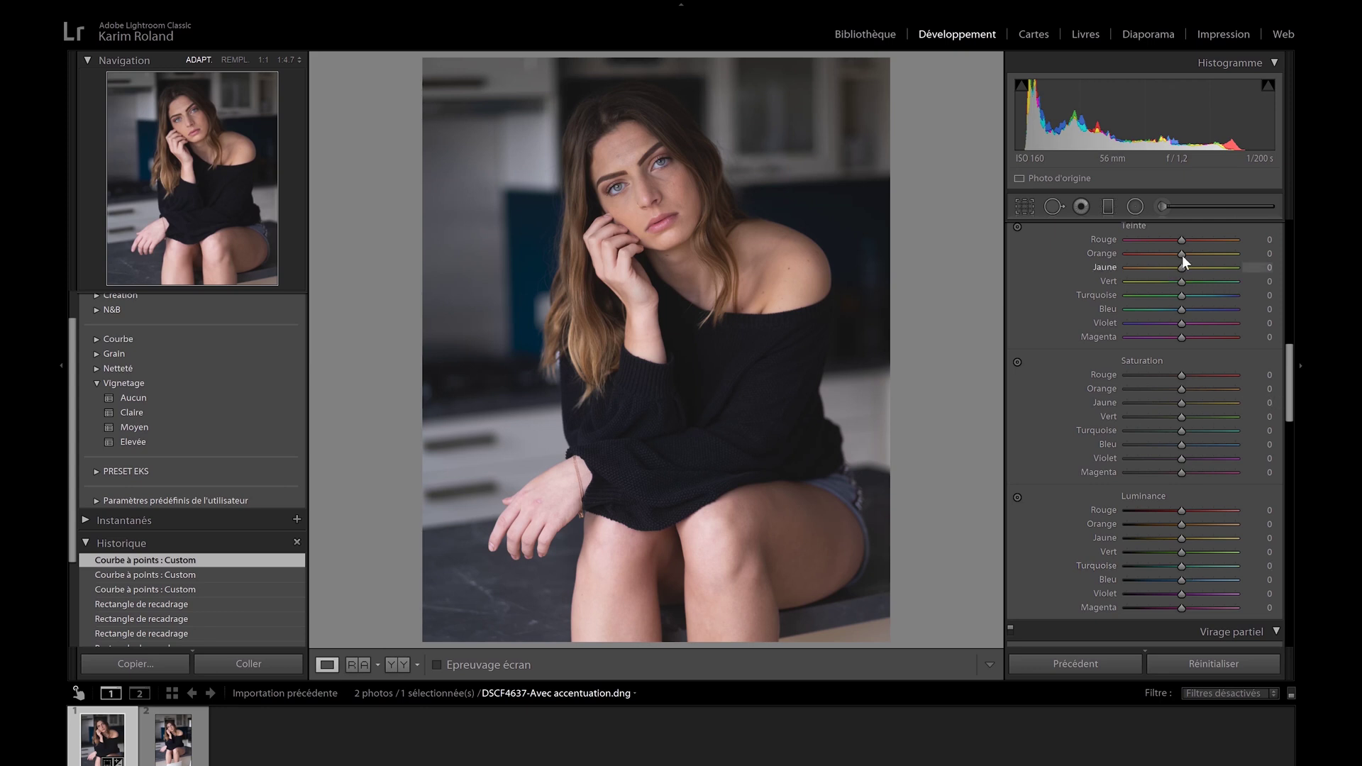
left_click_drag(1290, 364, 1289, 355)
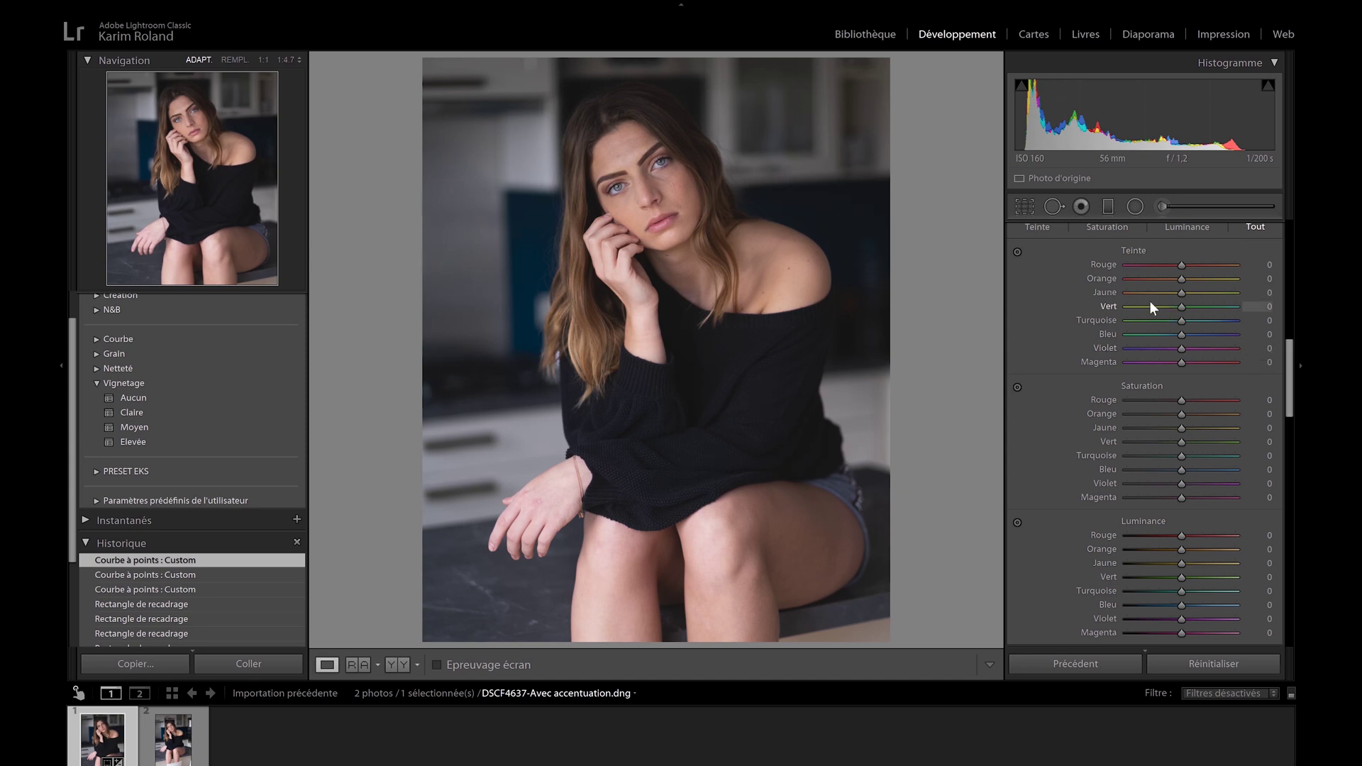
scroll(1149, 305, "down", 5)
scroll(1150, 301, "up", 5)
left_click_drag(1183, 268, 1195, 268)
left_click_drag(1196, 265, 1196, 268)
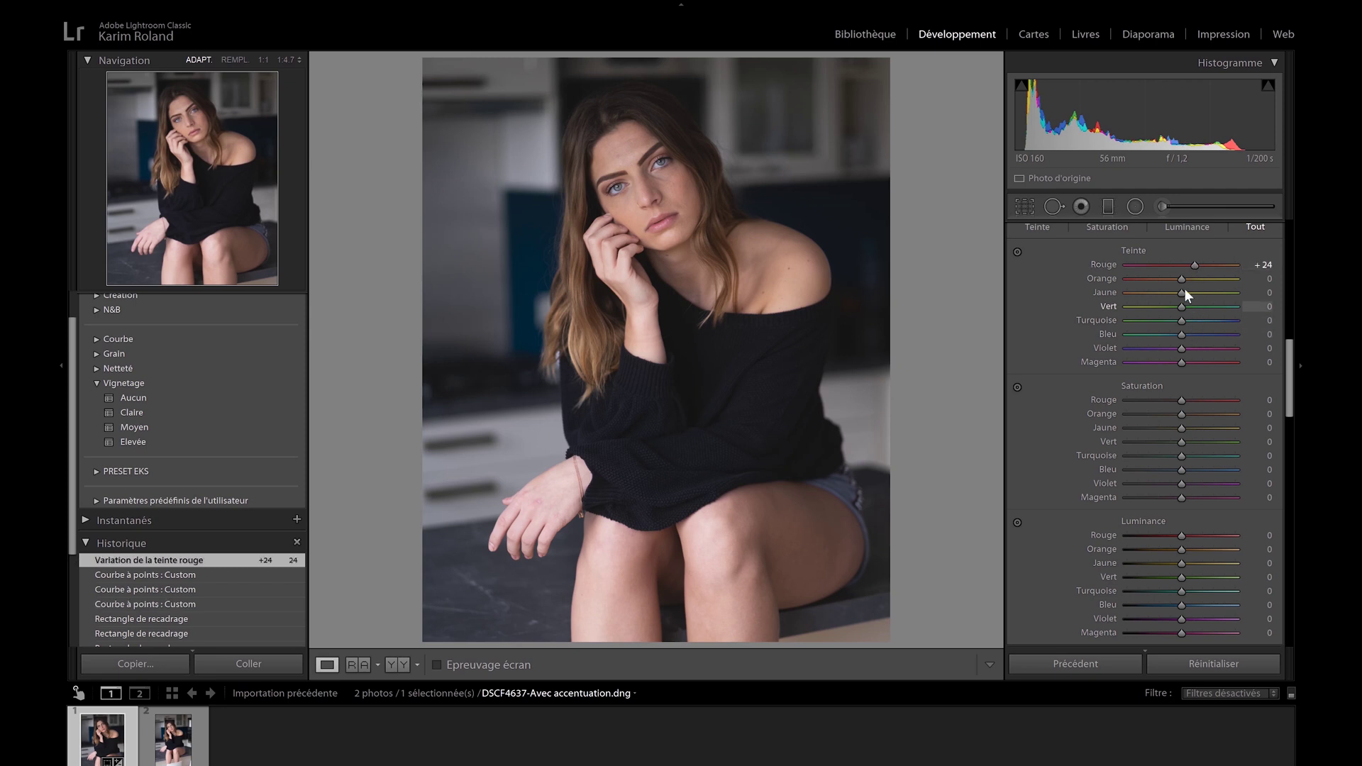
left_click_drag(1183, 278, 1175, 278)
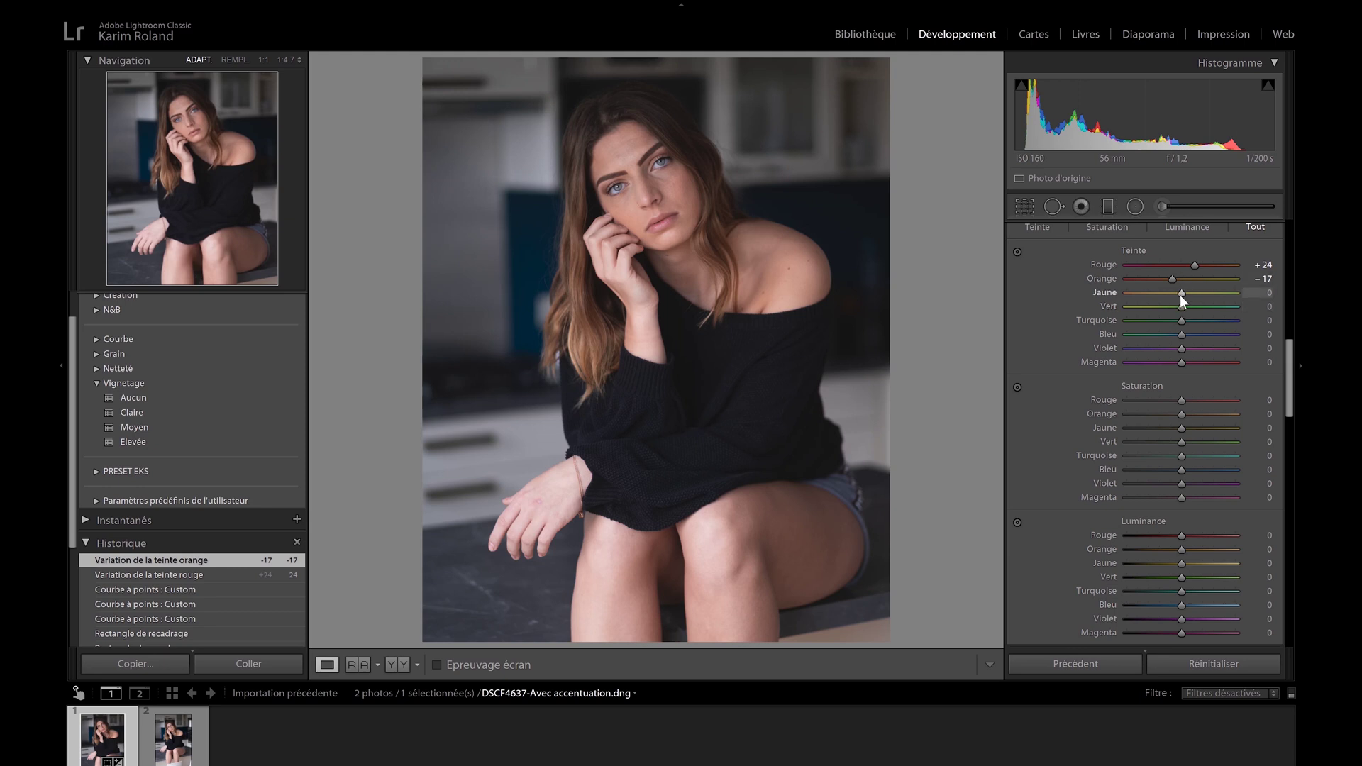
left_click_drag(1180, 294, 1156, 292)
left_click_drag(1147, 291, 1152, 298)
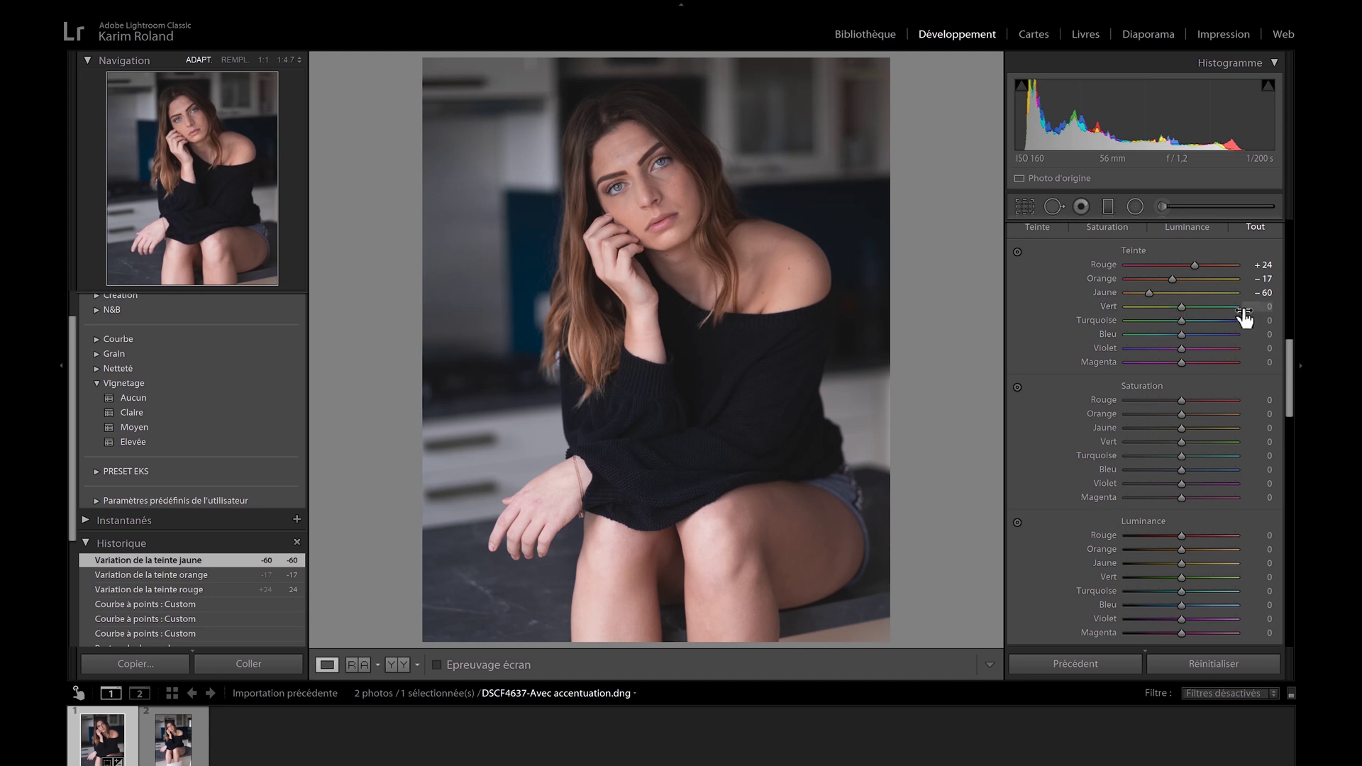
Shift the HSL hues to green +100, turquoise +55 and blue -33.
left_click_drag(1182, 312, 1189, 315)
left_click_drag(720, 303, 775, 299)
left_click_drag(1184, 320, 1207, 321)
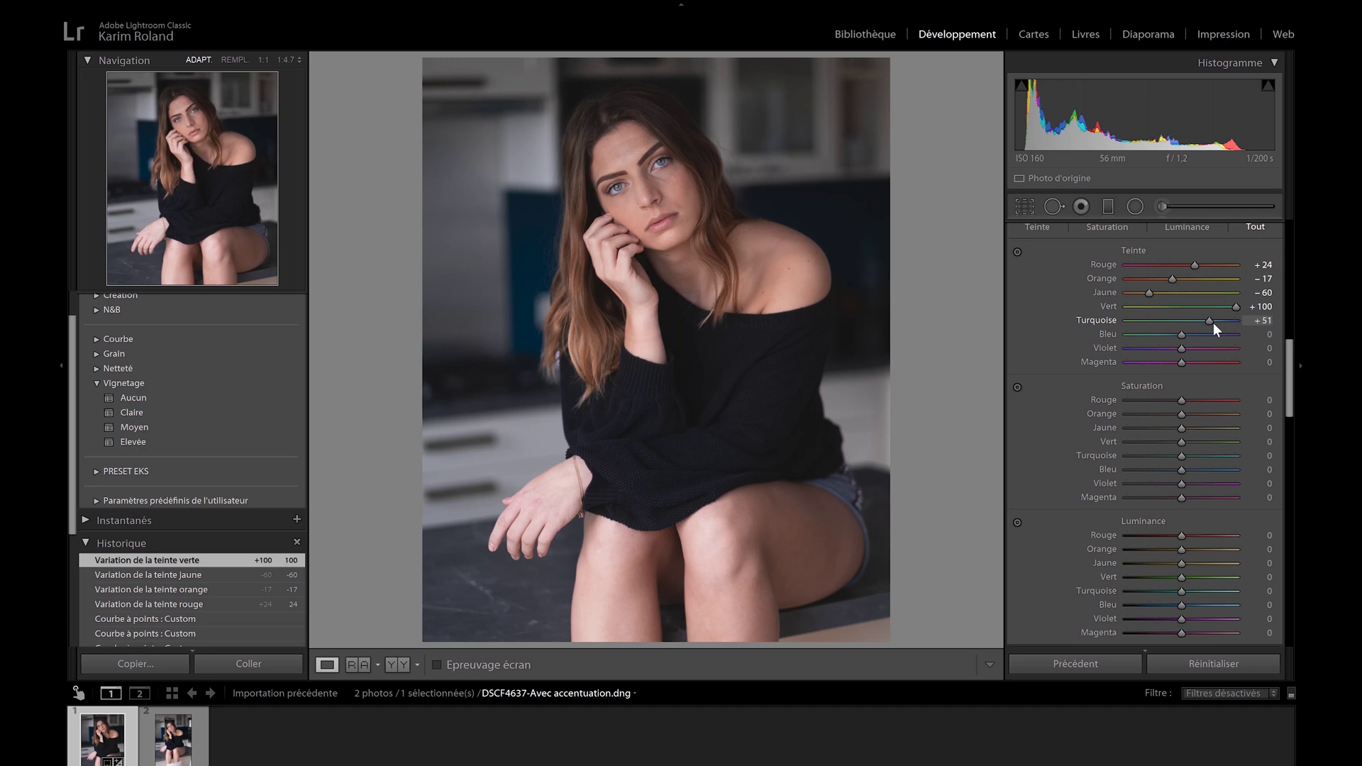
left_click_drag(1216, 322, 1216, 322)
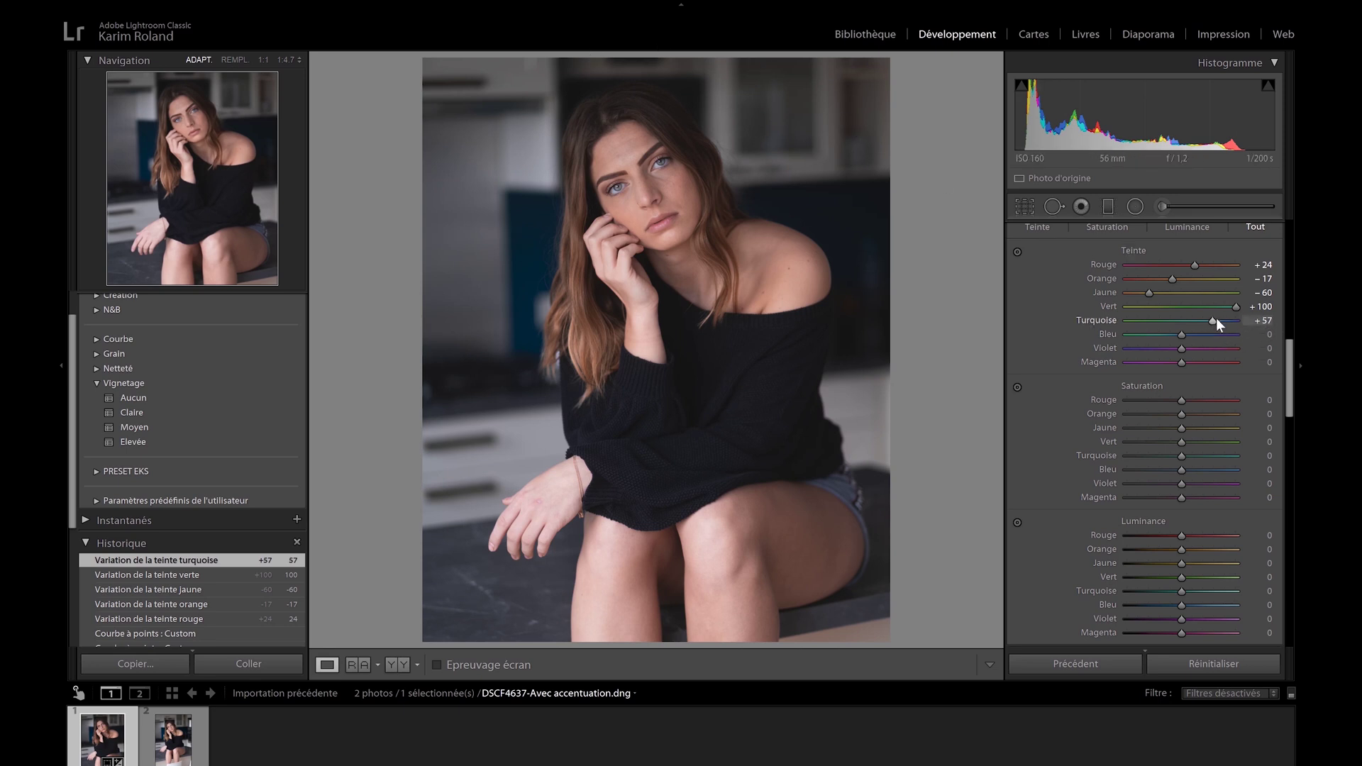
left_click_drag(1212, 318, 1210, 320)
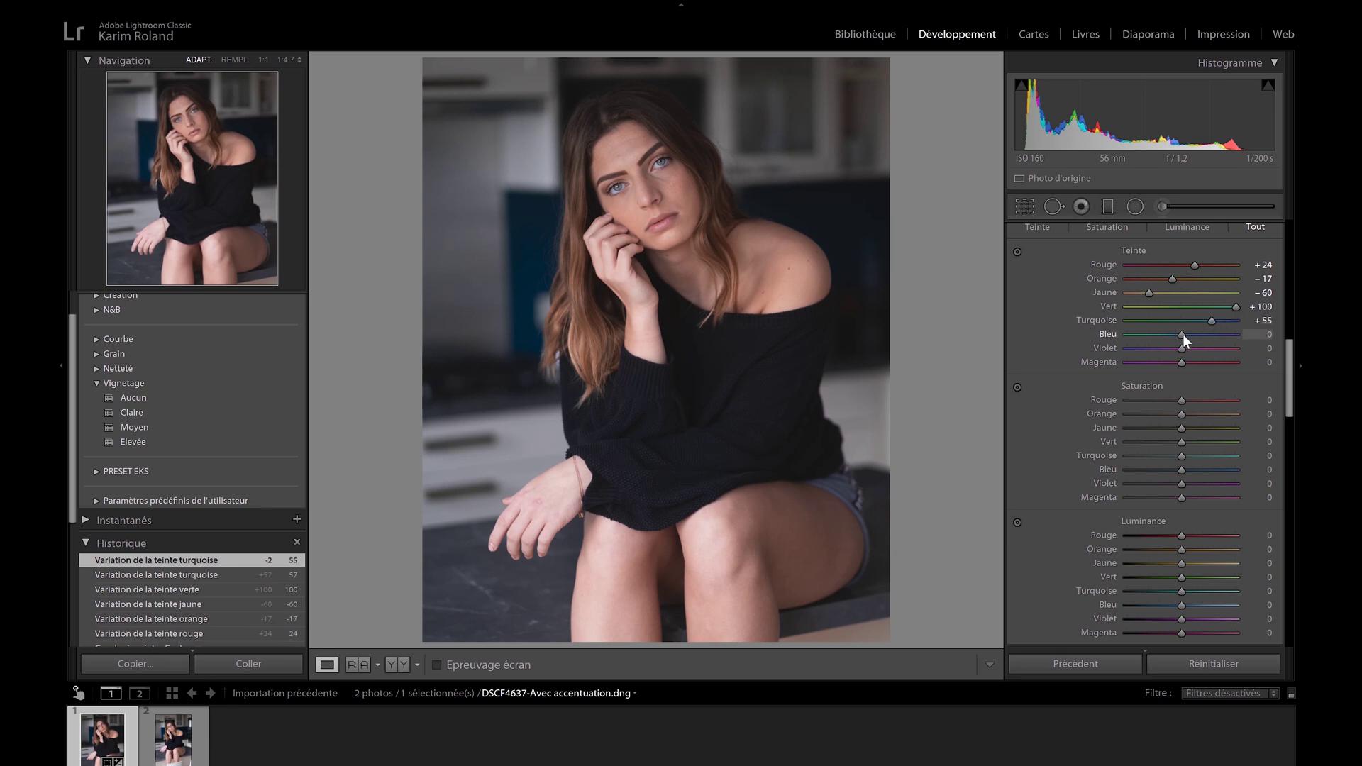
left_click_drag(1182, 333, 1165, 321)
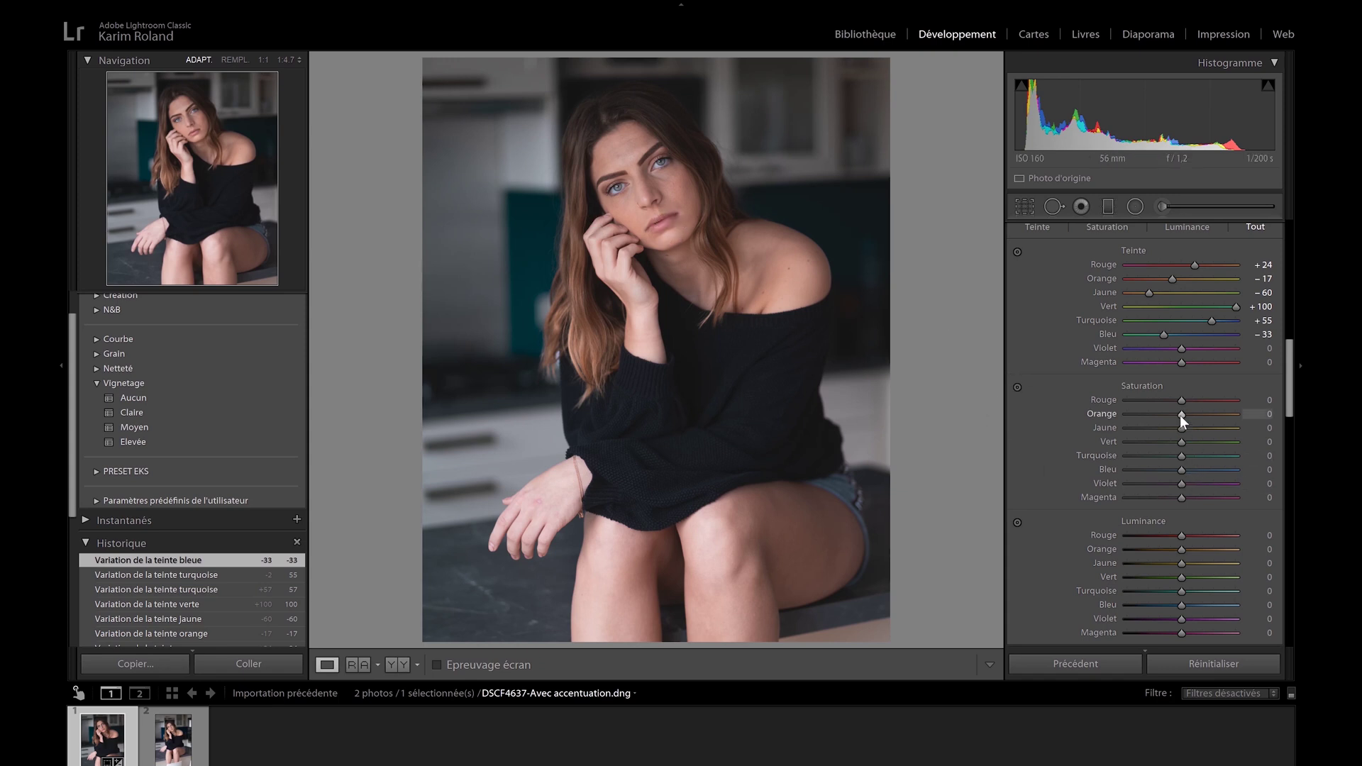
Fine-tune the HSL saturation of the orange tones to +4.
left_click_drag(1181, 415, 1181, 414)
left_click_drag(1182, 415, 1182, 415)
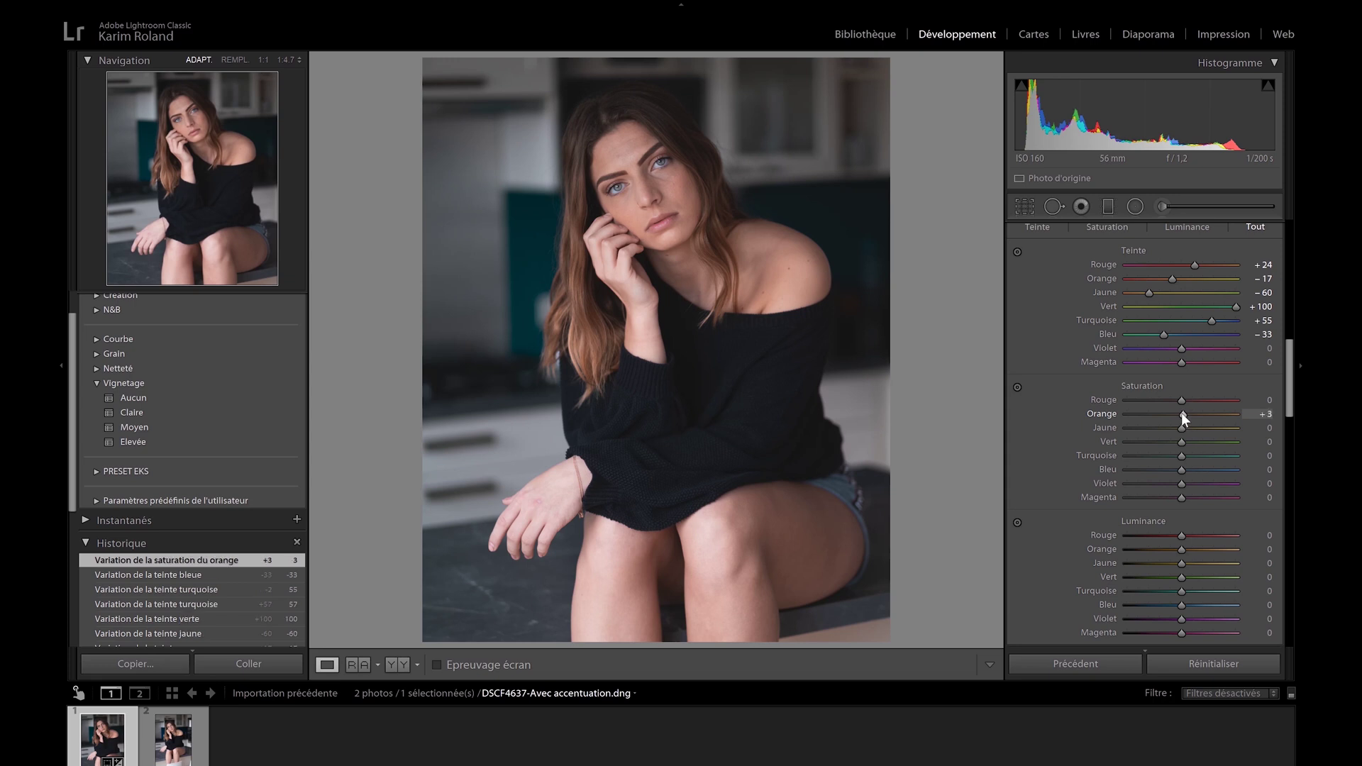
left_click_drag(1181, 416, 1178, 418)
left_click_drag(1174, 411, 1173, 412)
left_click_drag(1186, 412, 1182, 409)
left_click_drag(1182, 409, 1183, 417)
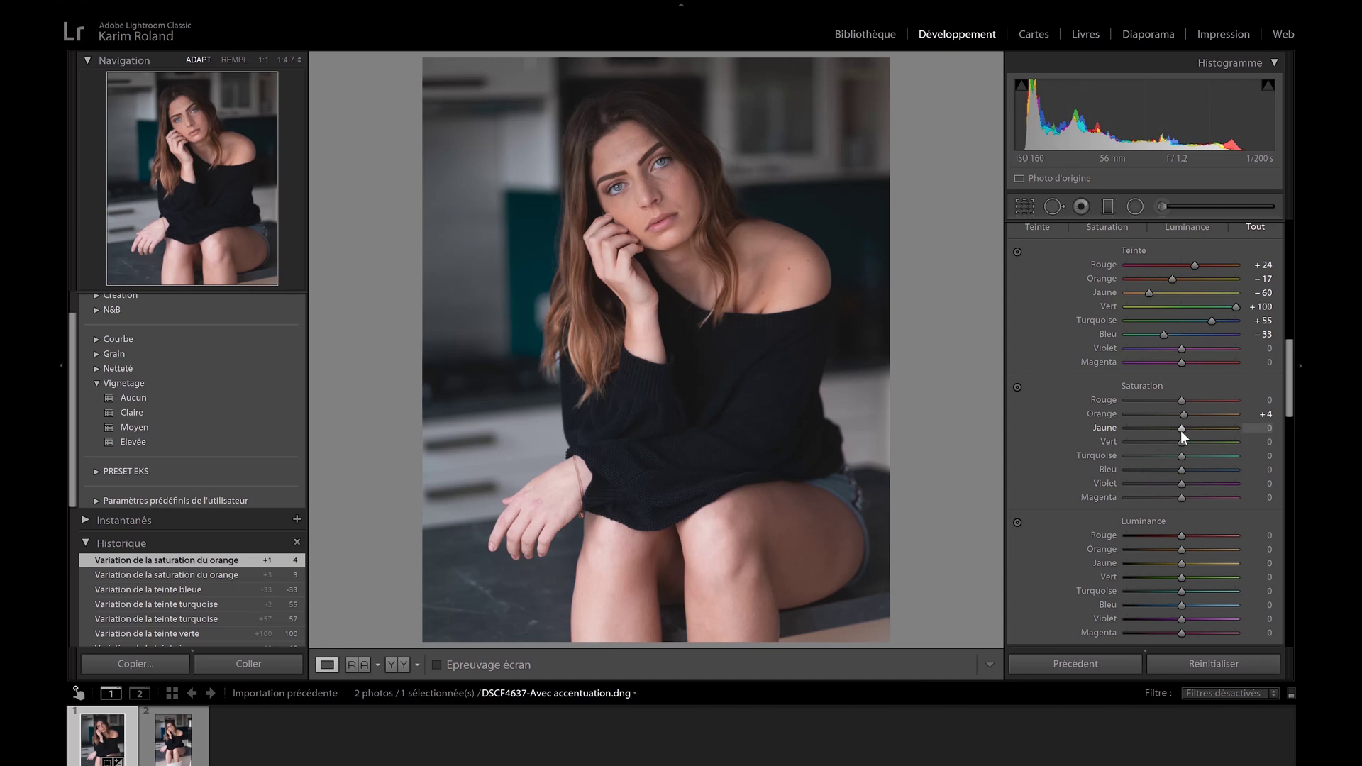
Reduce the HSL saturation to yellow -78, green -100, turquoise -74 and blue -4.
left_click_drag(1173, 430, 1142, 437)
left_click_drag(1138, 436, 1137, 435)
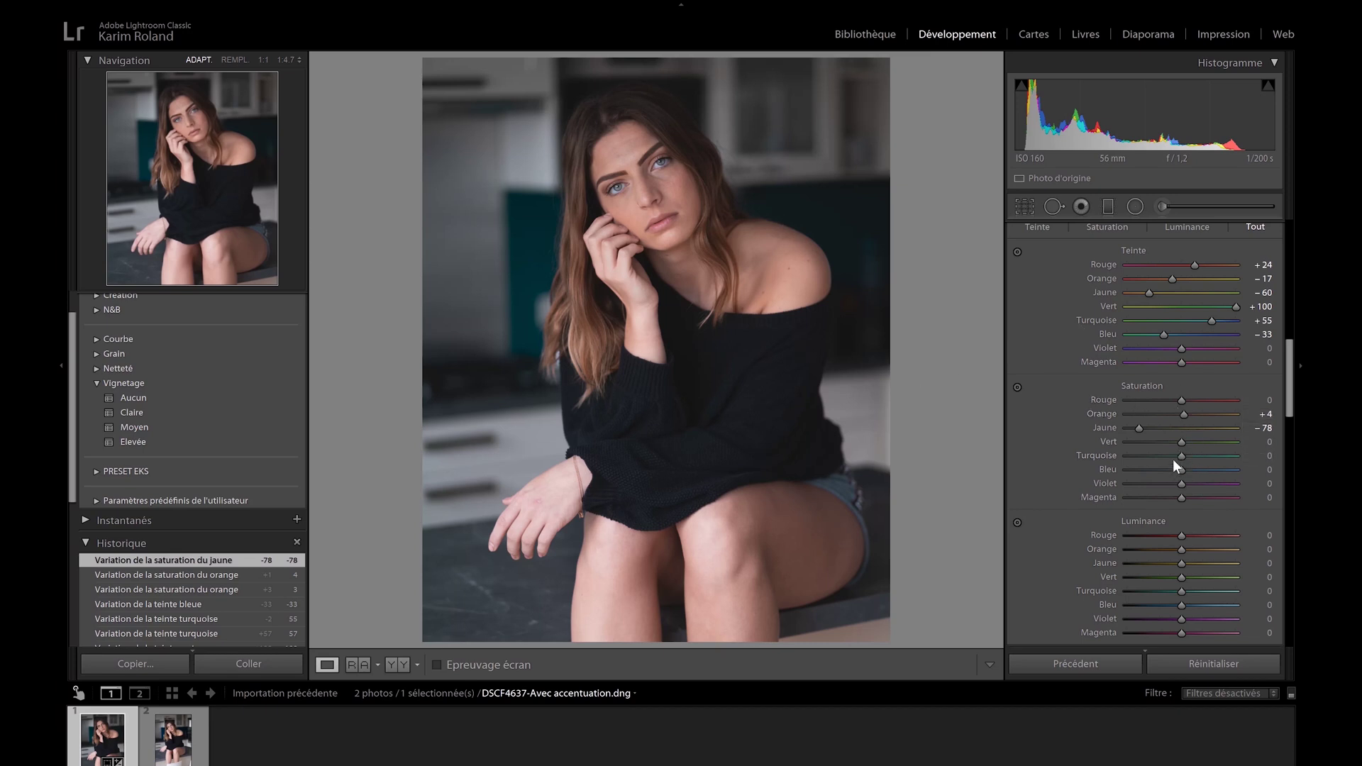
left_click_drag(1182, 439, 986, 441)
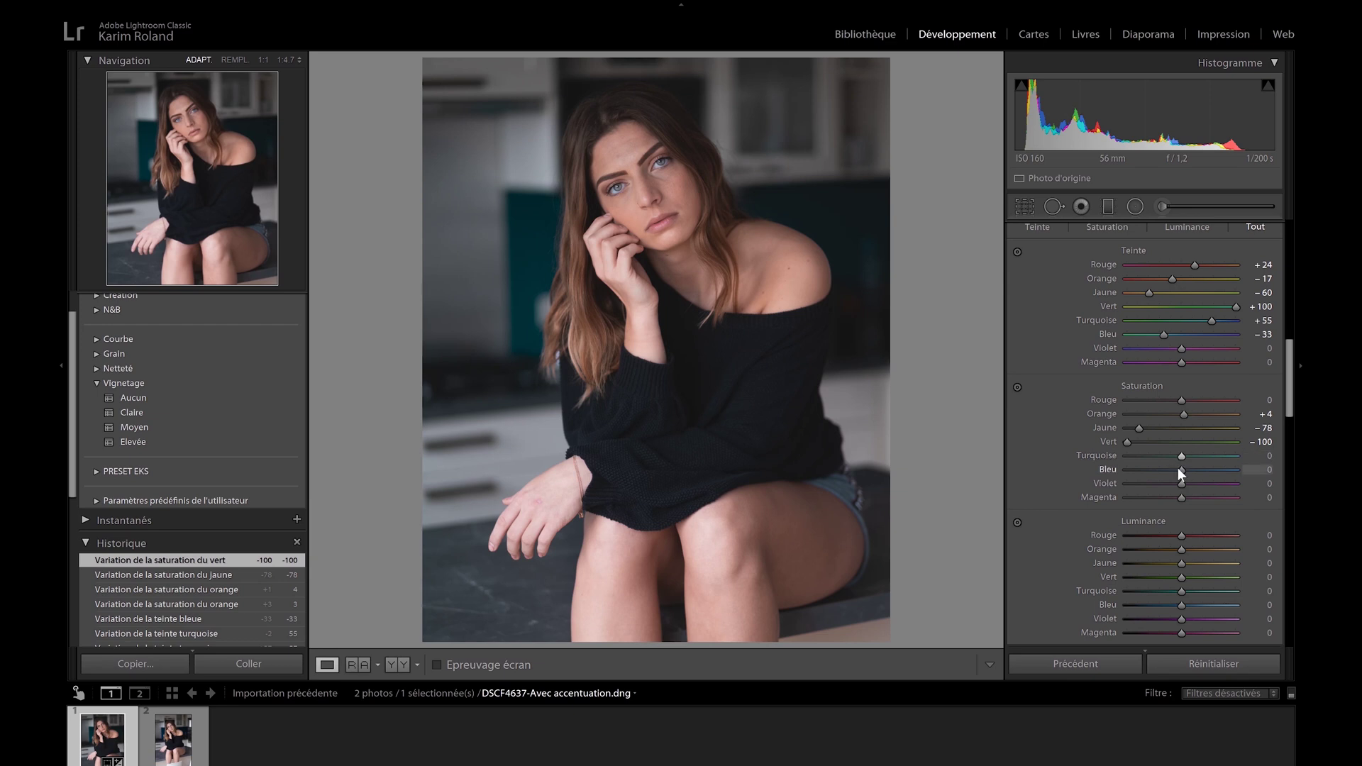
left_click_drag(1181, 453, 1147, 450)
left_click_drag(1145, 444, 1140, 445)
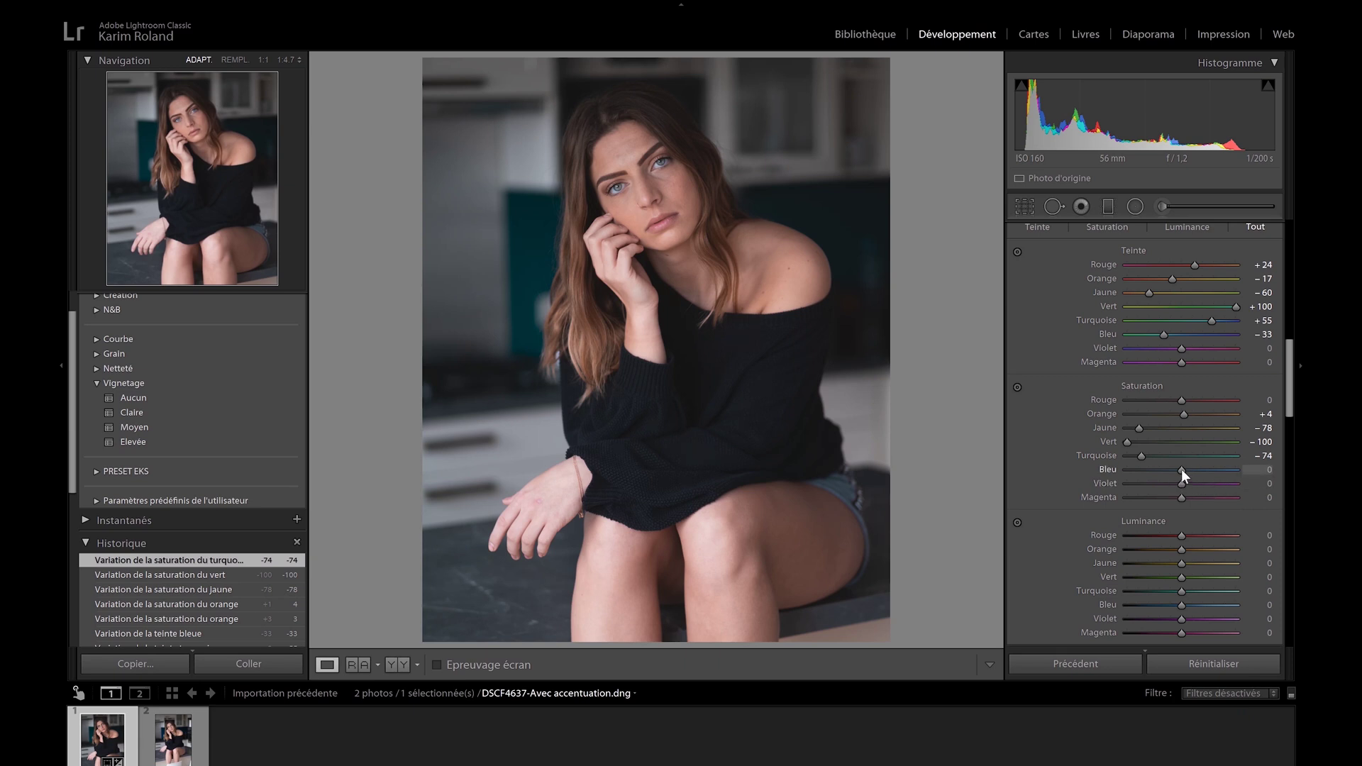
left_click_drag(1181, 469, 1180, 468)
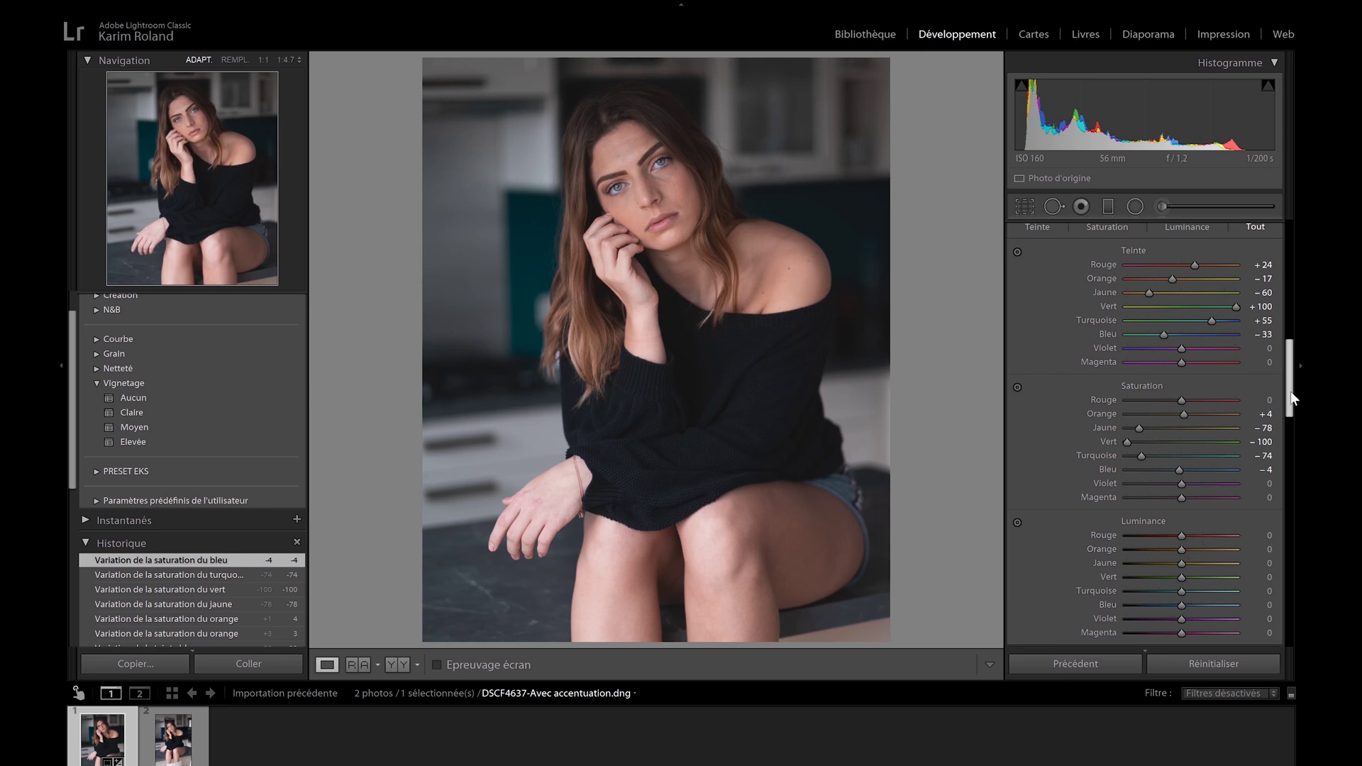
Brighten the skin tones by raising the HSL luminance of orange to +31.
left_click_drag(1291, 410, 1291, 445)
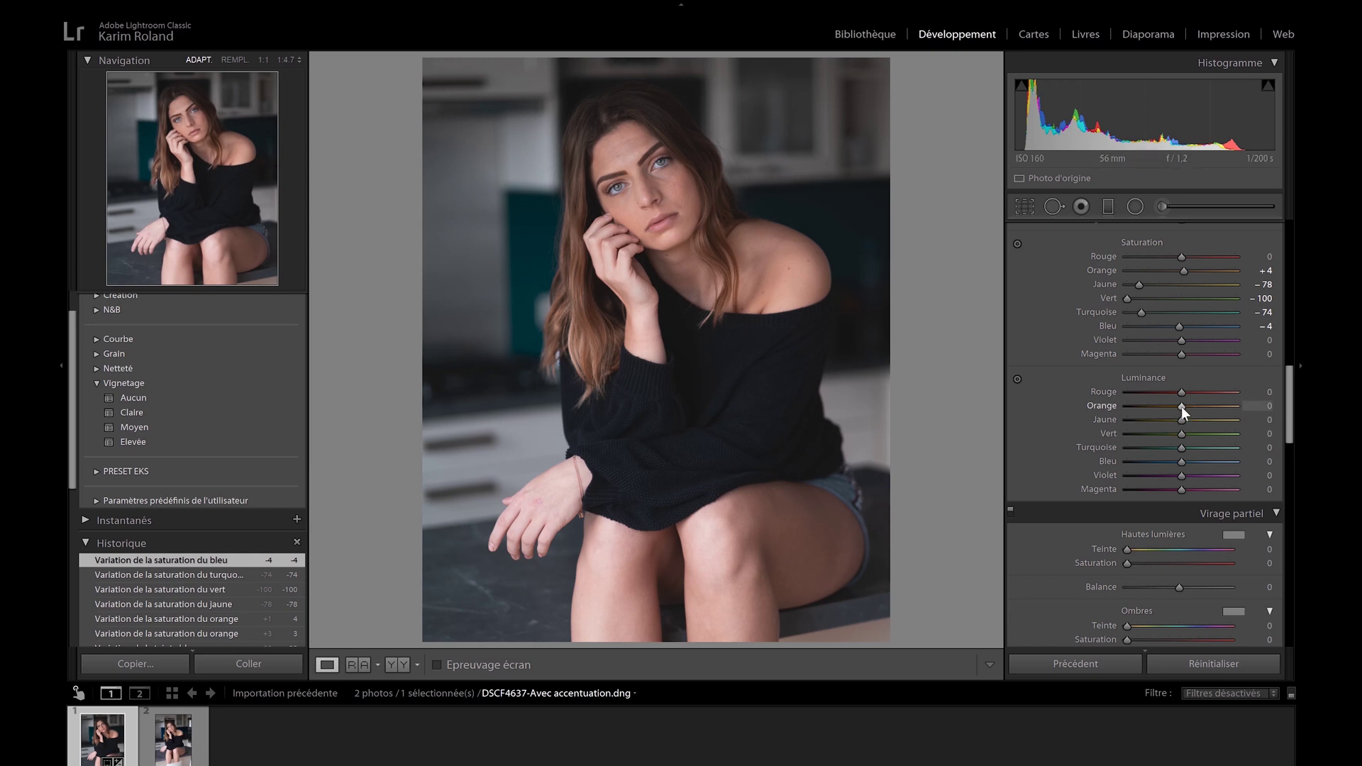
left_click_drag(1181, 406, 1183, 405)
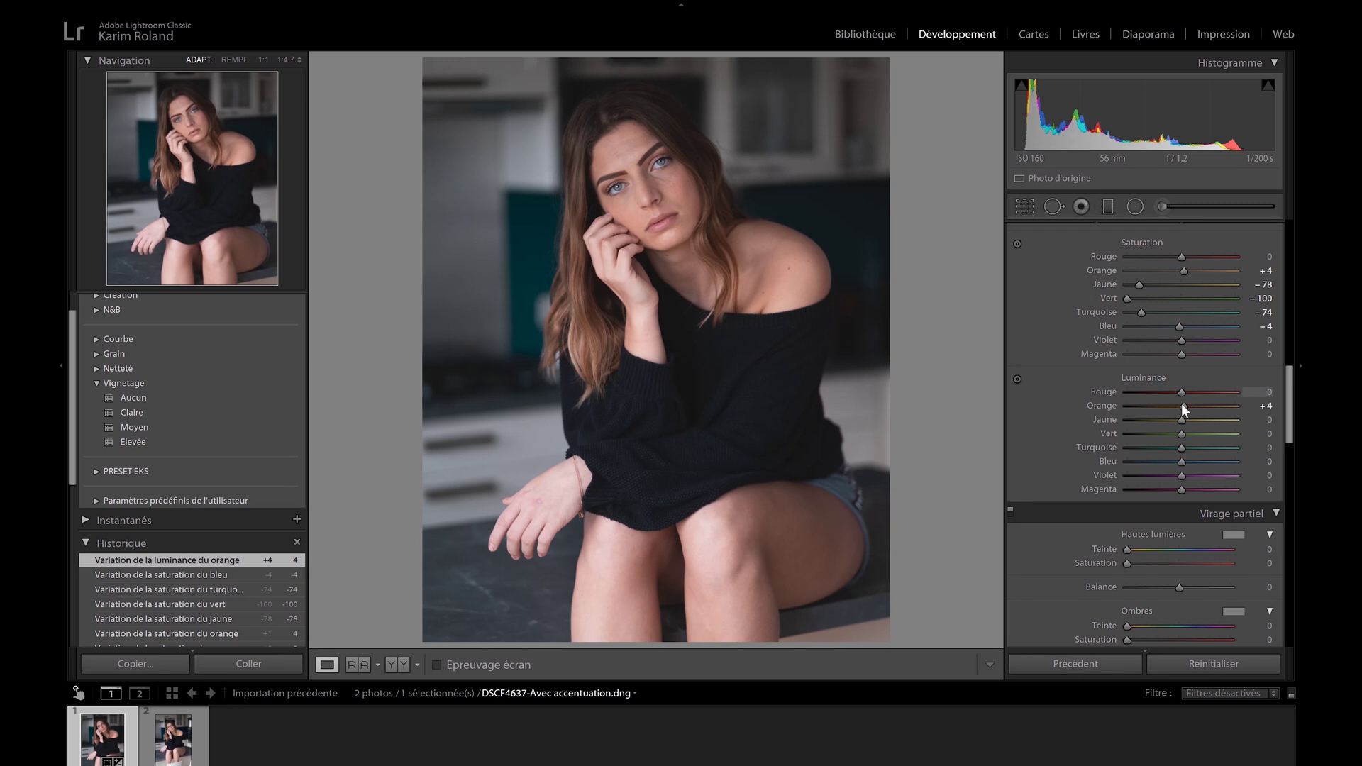
left_click_drag(1184, 406, 1193, 409)
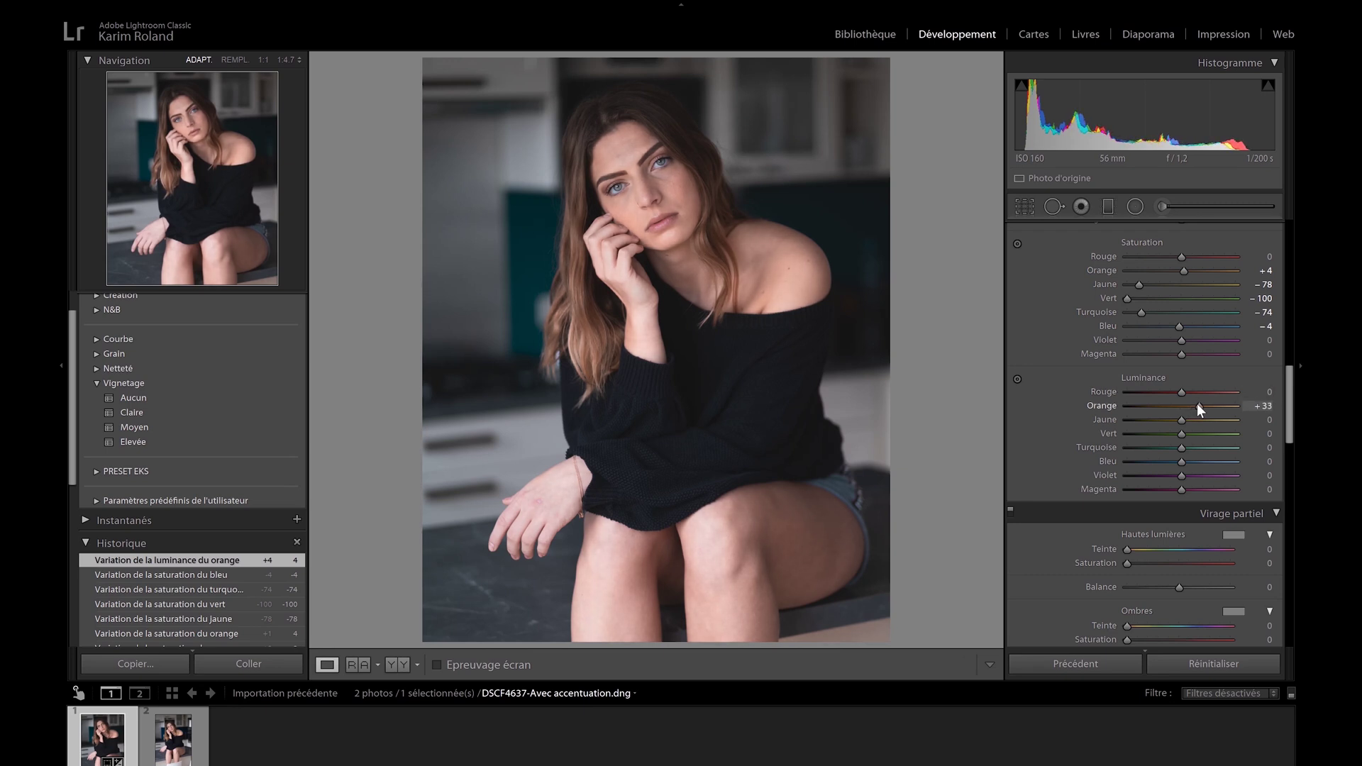
left_click_drag(1196, 404, 1195, 407)
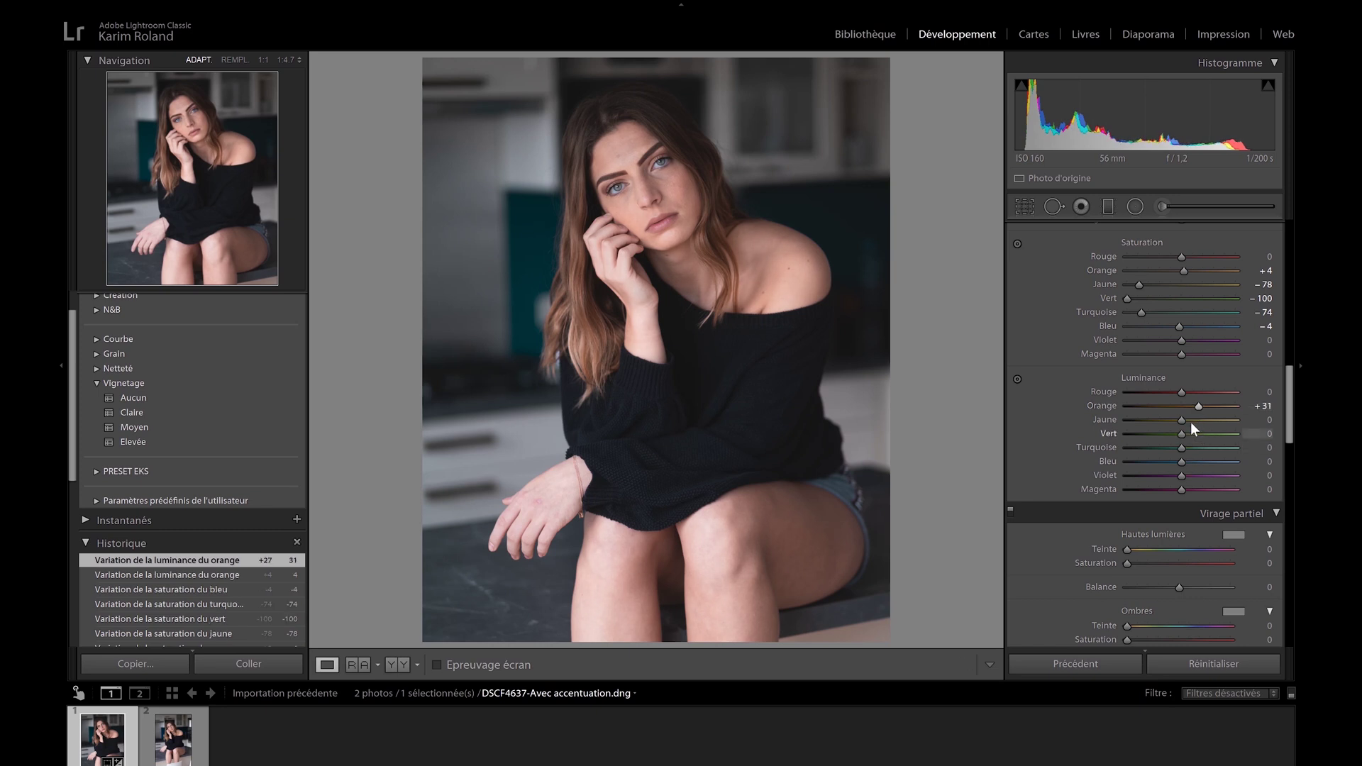
Set the HSL luminance to yellow +28, green -4, turquoise -26 and blue +4.
left_click_drag(1181, 422, 1196, 419)
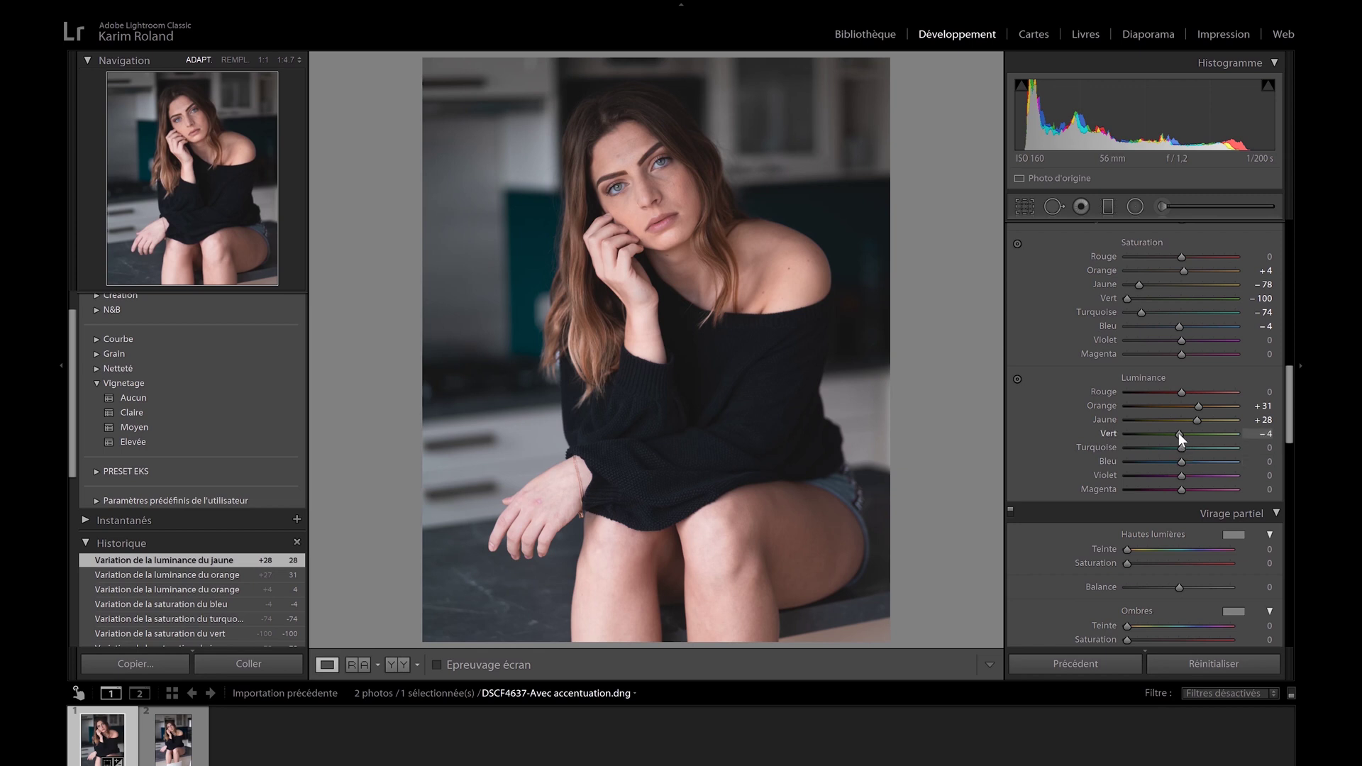
left_click_drag(1179, 434, 1178, 436)
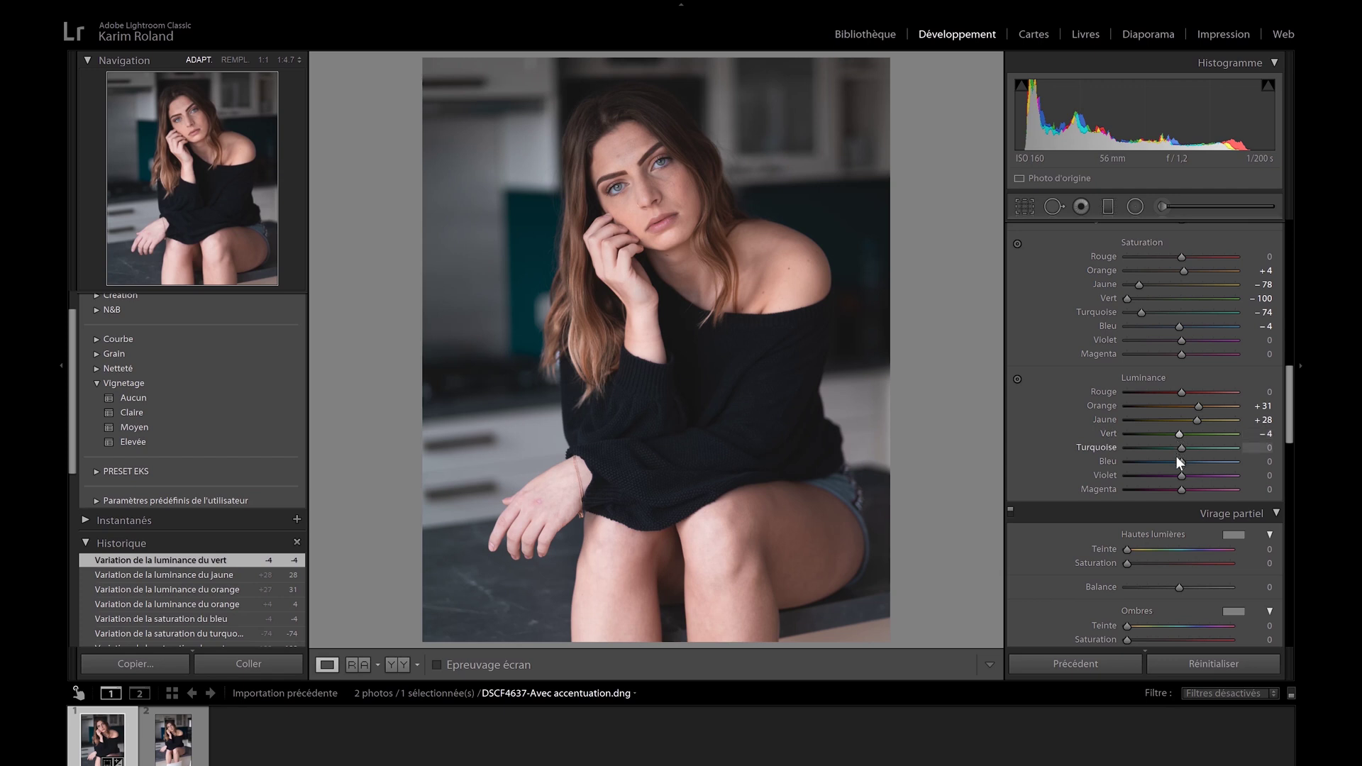
left_click_drag(1183, 449, 1176, 445)
left_click_drag(1168, 436, 1168, 436)
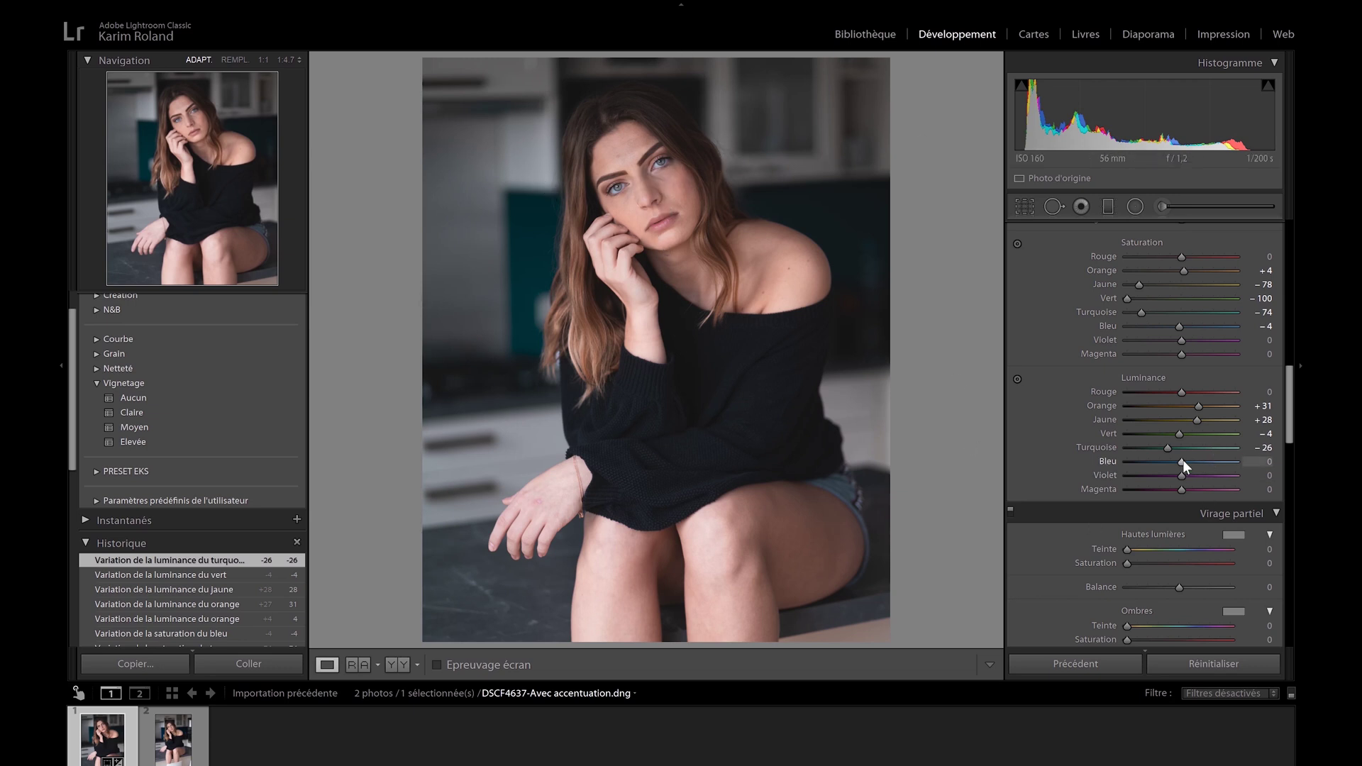
left_click_drag(1182, 460, 1182, 459)
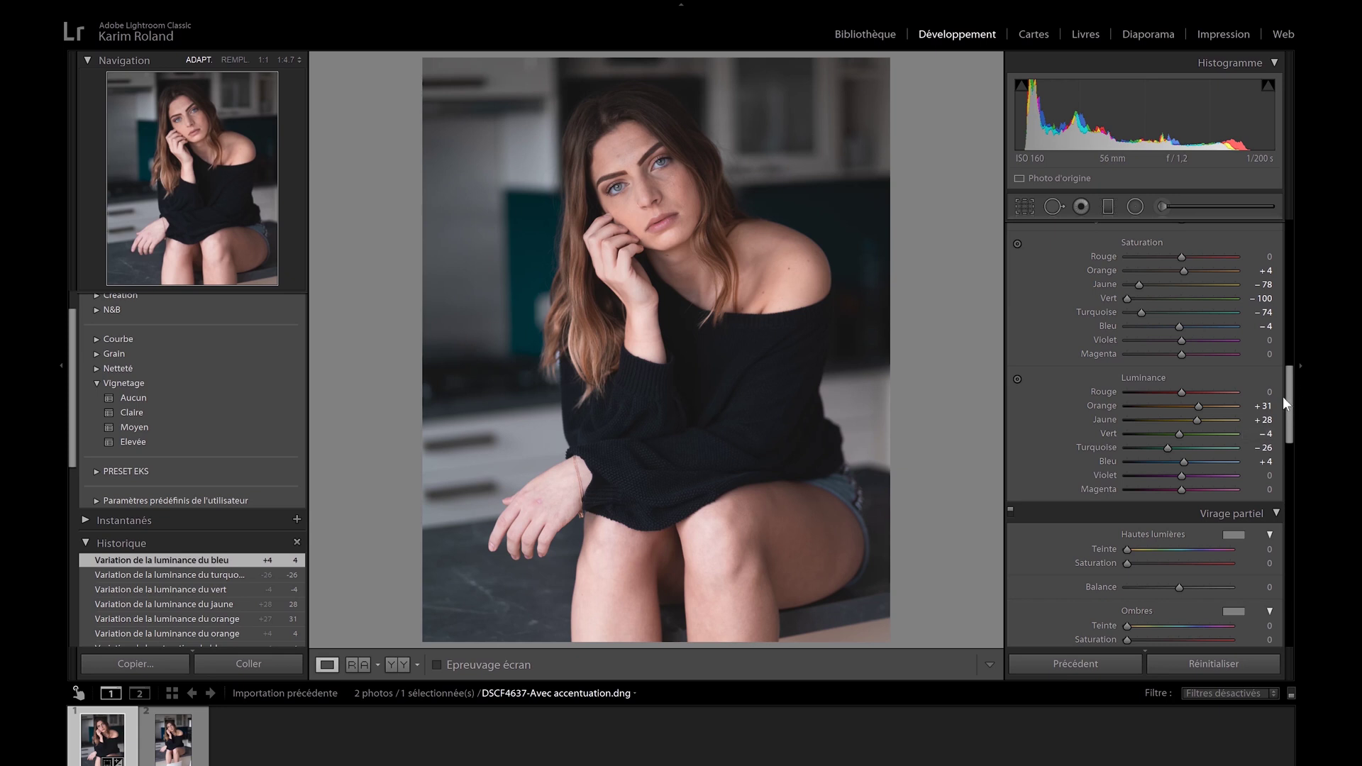
Tint the highlights with split toning, using hue 48 and saturation 20.
left_click_drag(1289, 404, 1293, 432)
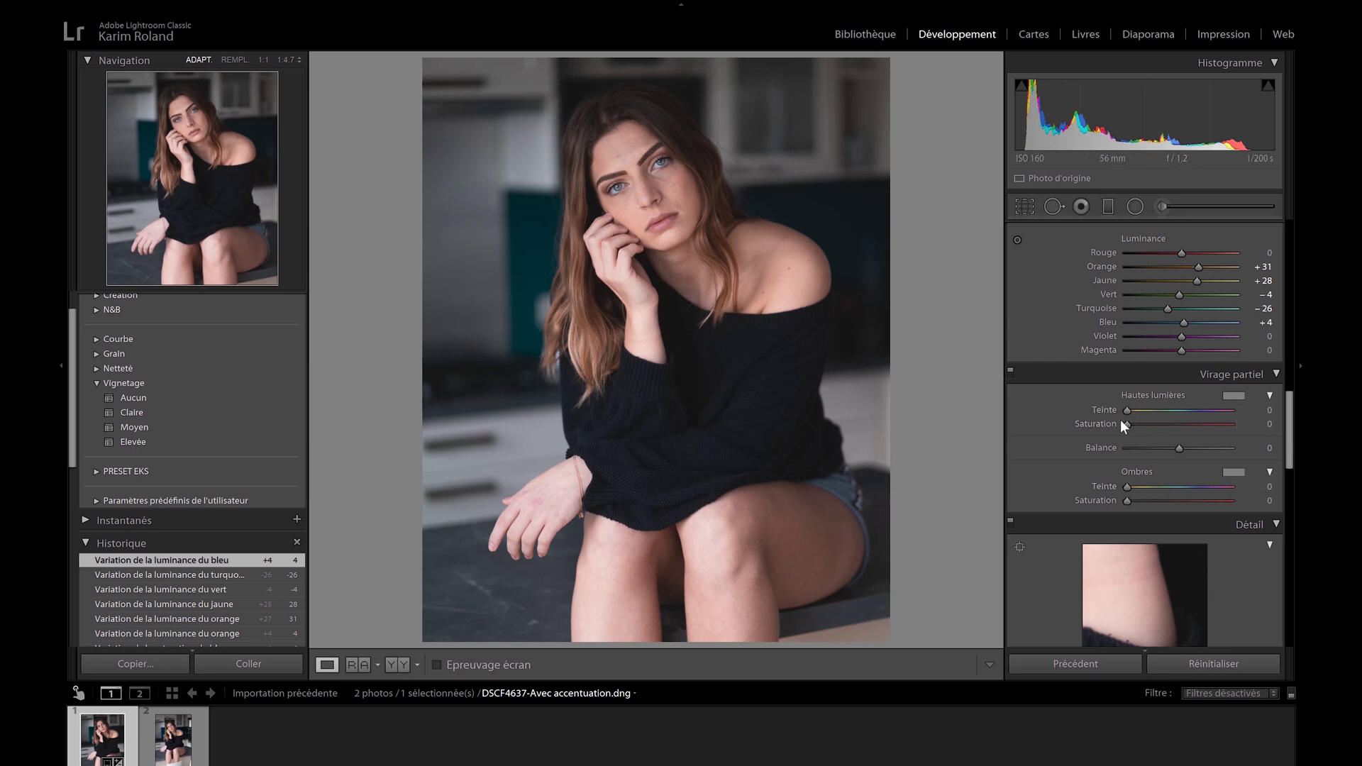
left_click_drag(1128, 412, 1131, 413)
left_click_drag(1132, 413, 1134, 414)
left_click_drag(1135, 412, 1140, 415)
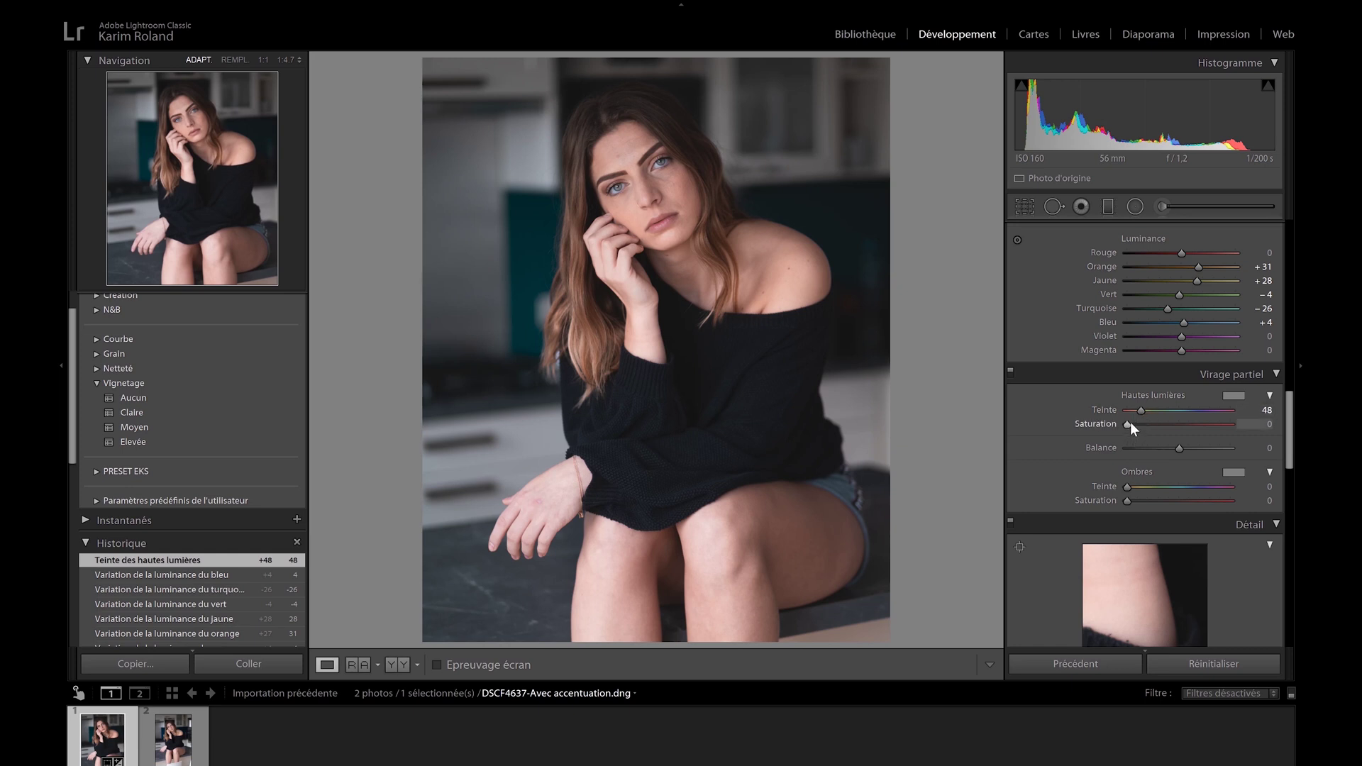
mouse_move(1126, 424)
left_mouse_down()
mouse_move(1128, 412)
mouse_move(1133, 423)
left_mouse_up()
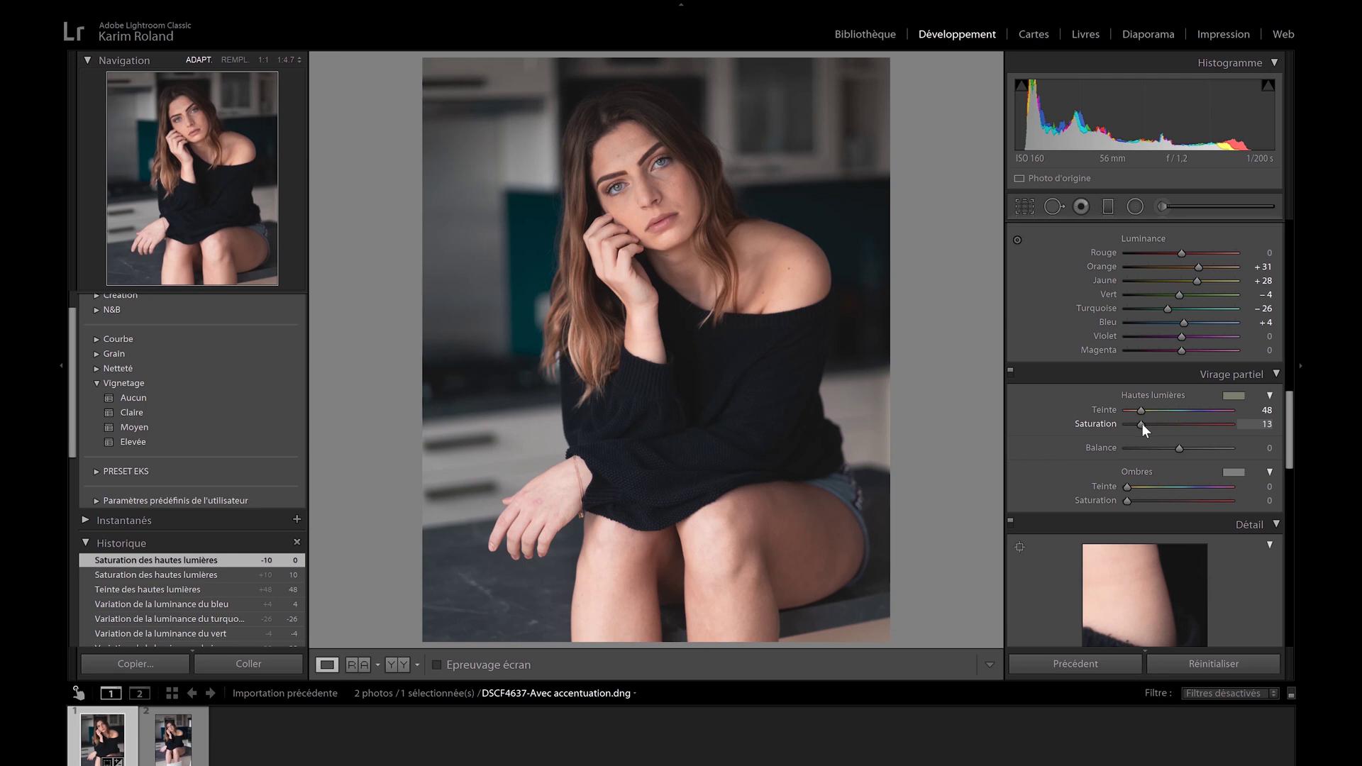
left_click_drag(1146, 427, 1150, 438)
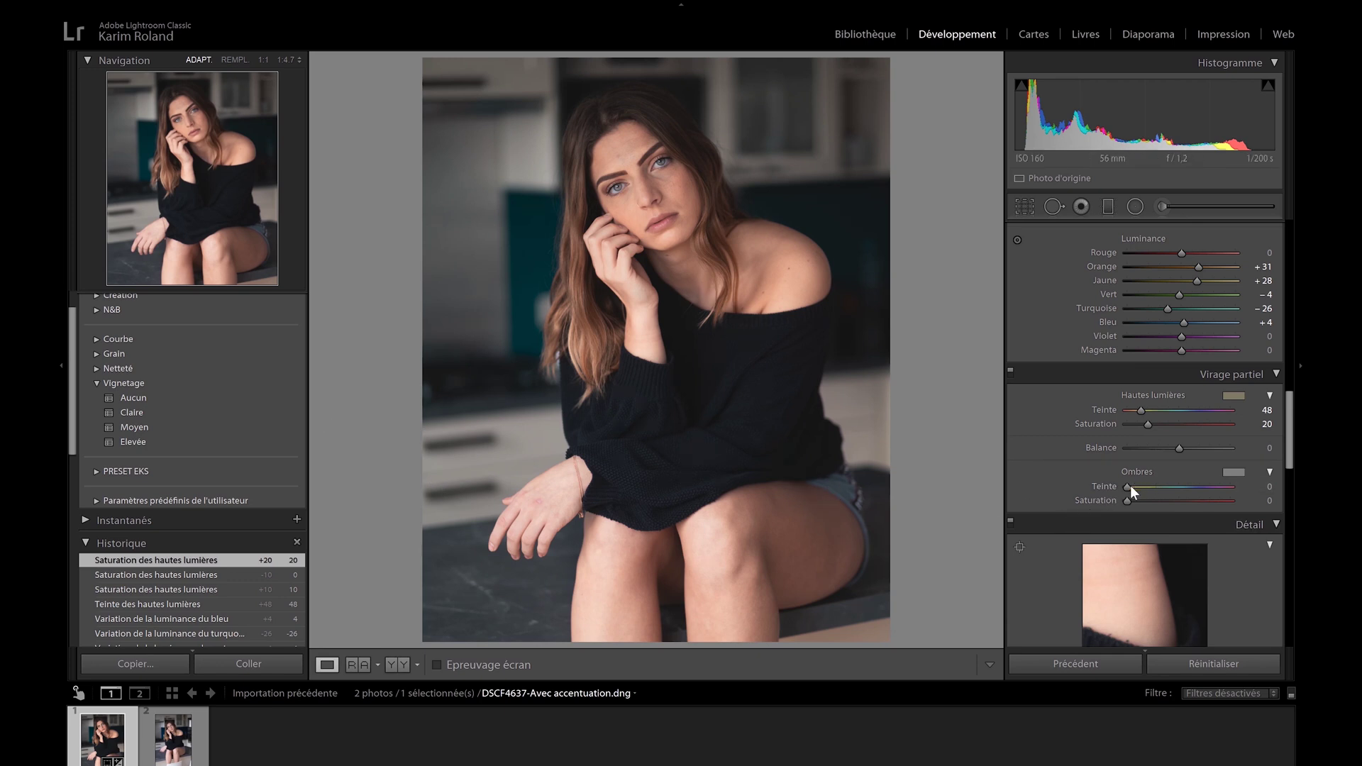
Tint the shadows with split toning, using hue 217 and saturation 11.
left_click_drag(1128, 489, 1187, 490)
left_click_drag(1189, 483, 1177, 484)
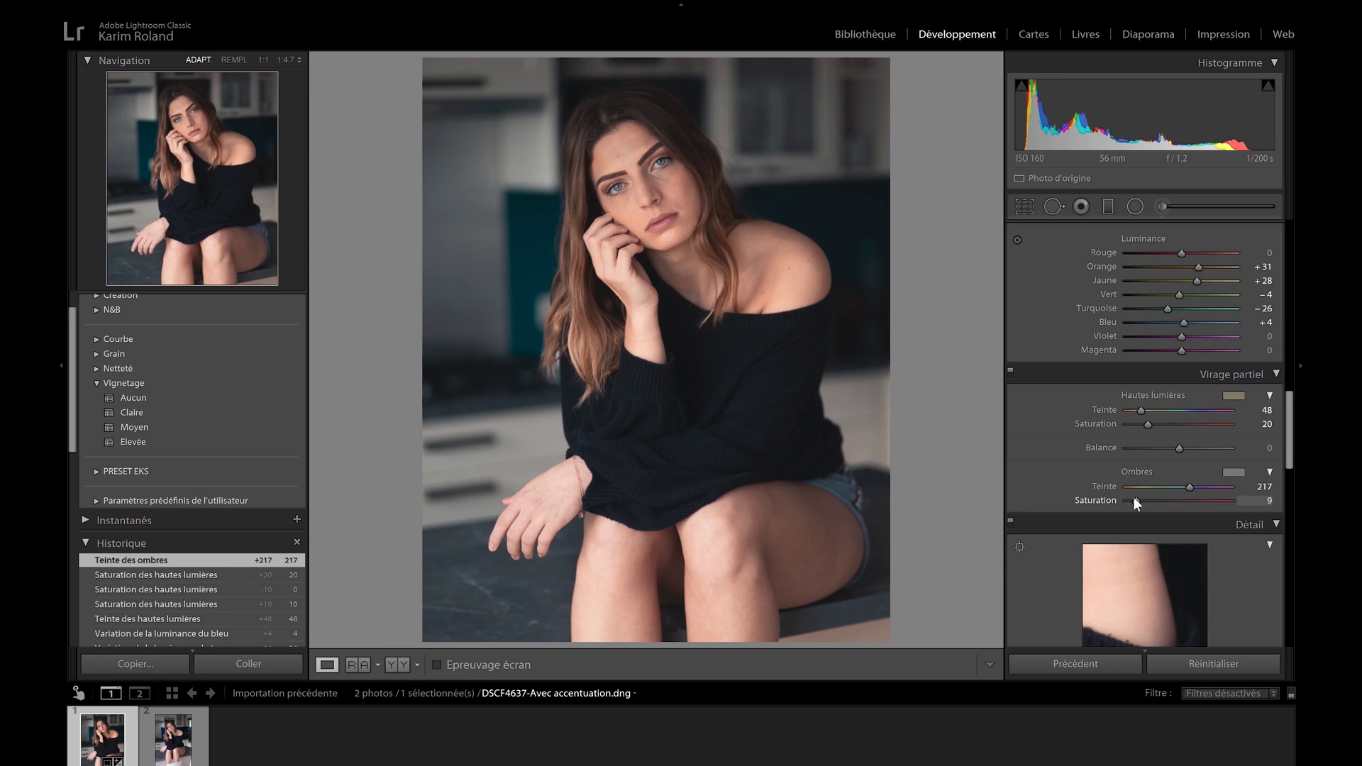
left_click_drag(1137, 495, 1137, 491)
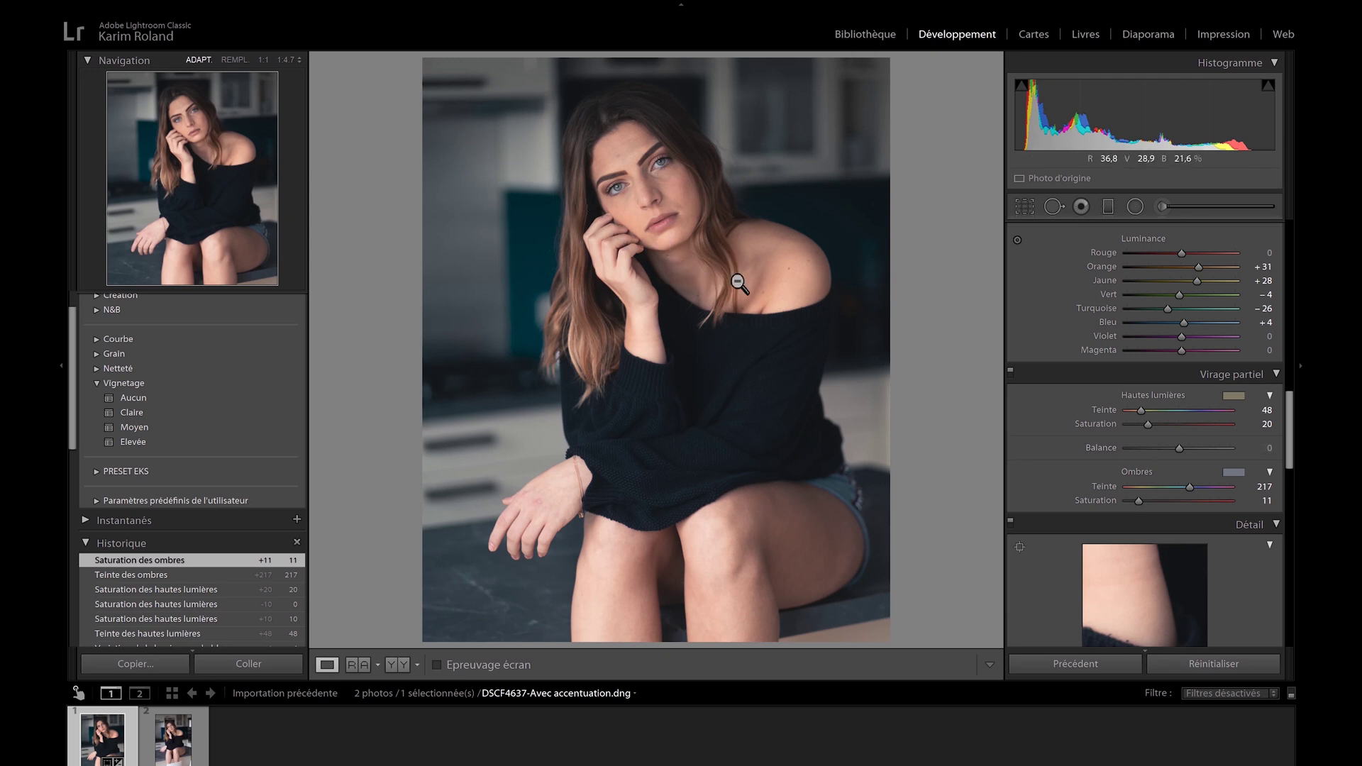
Shift the split toning balance towards the highlights by setting it to +20.
left_click_drag(1178, 445, 1189, 442)
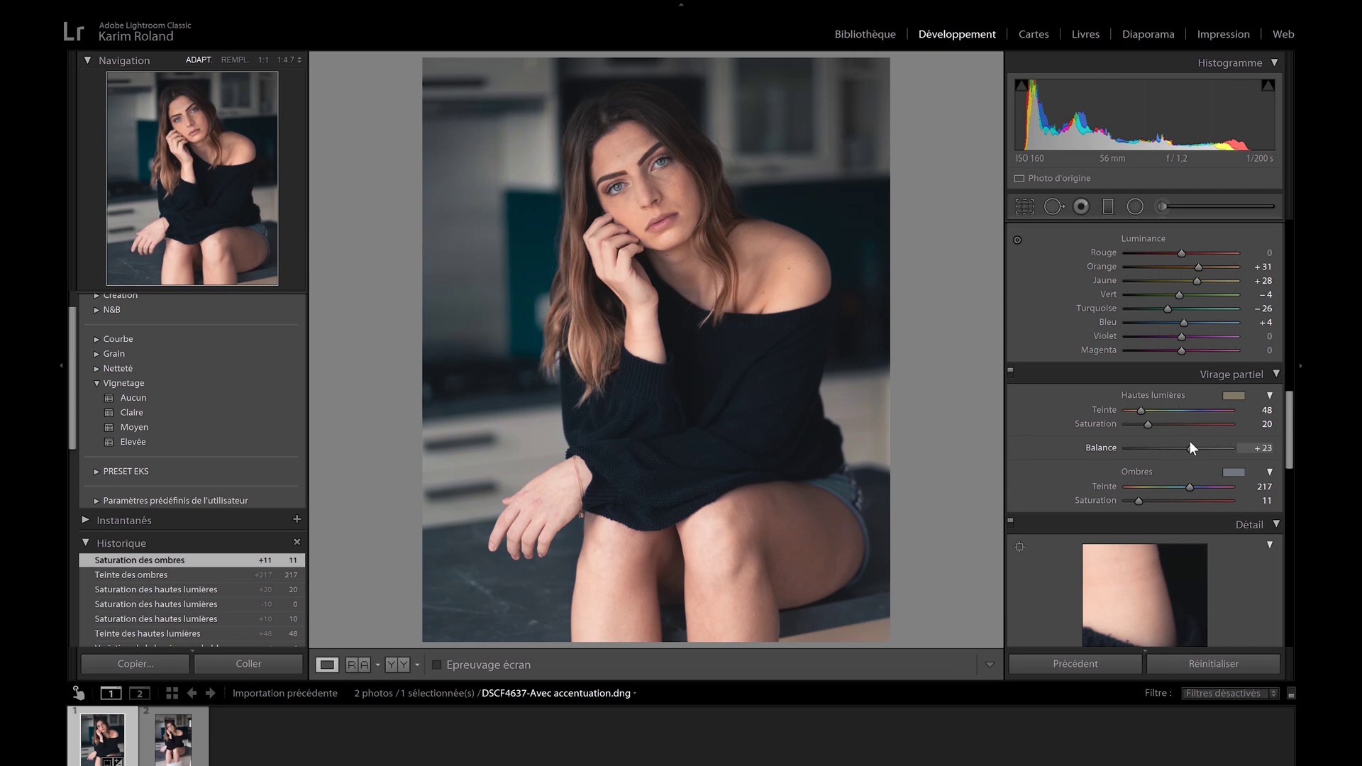
left_click_drag(1189, 440, 1189, 440)
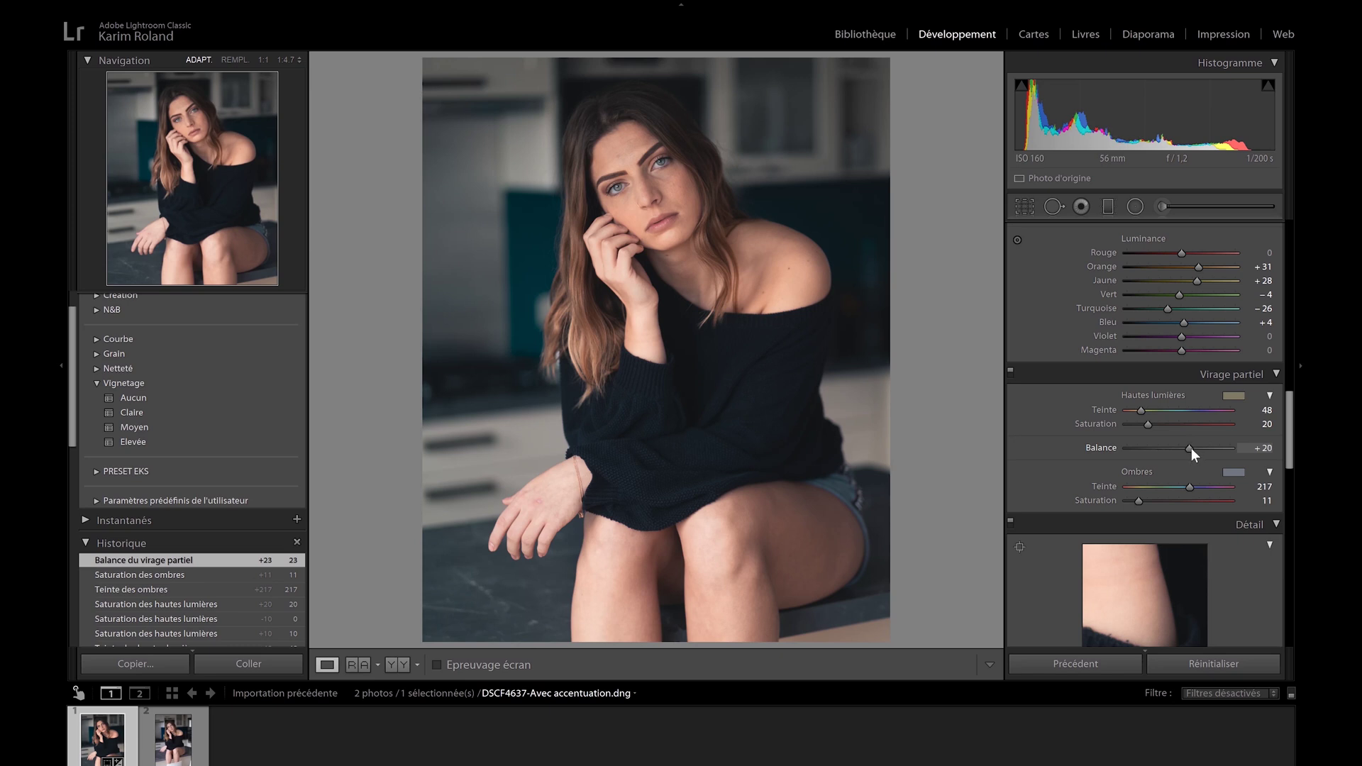
left_click_drag(1191, 449, 1191, 449)
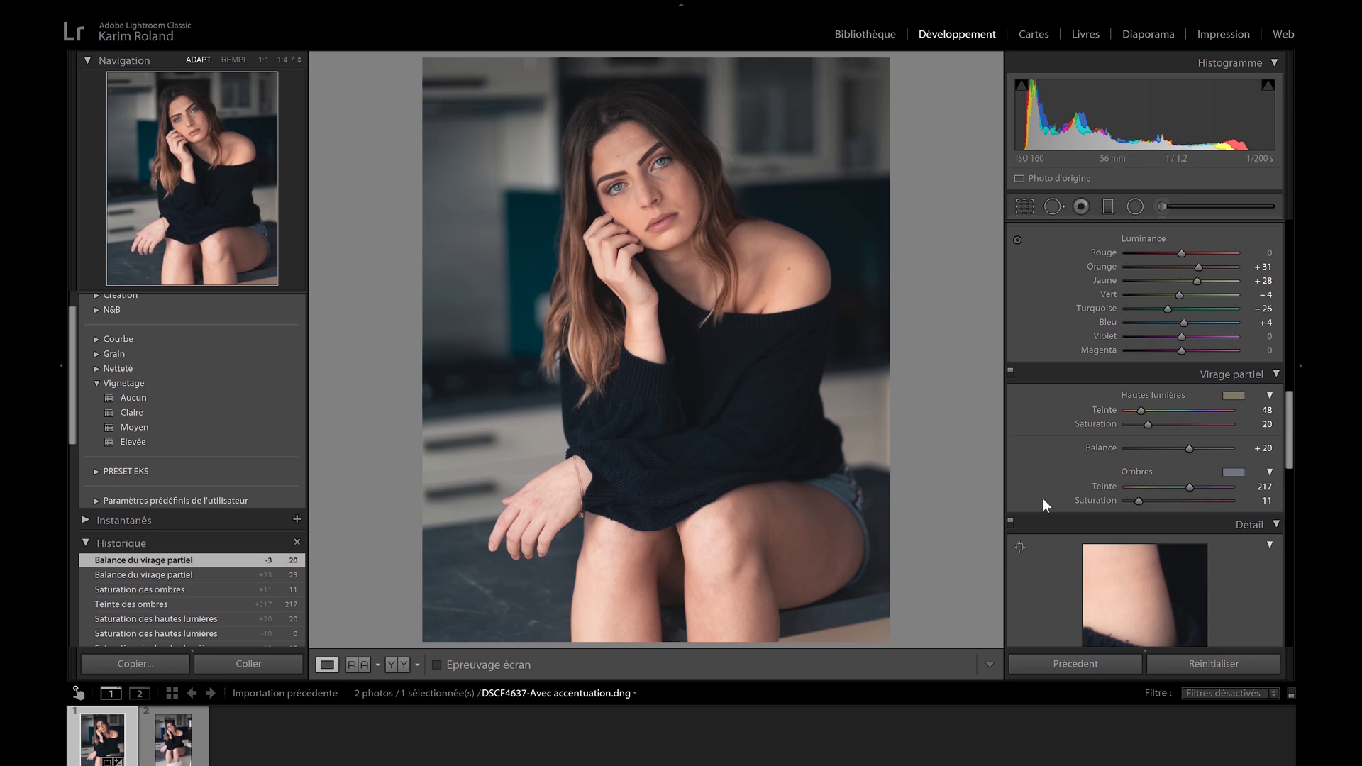
Set the blue primary hue in the camera calibration to -13.
scroll(1079, 522, "up", 3)
scroll(1080, 516, "down", 3)
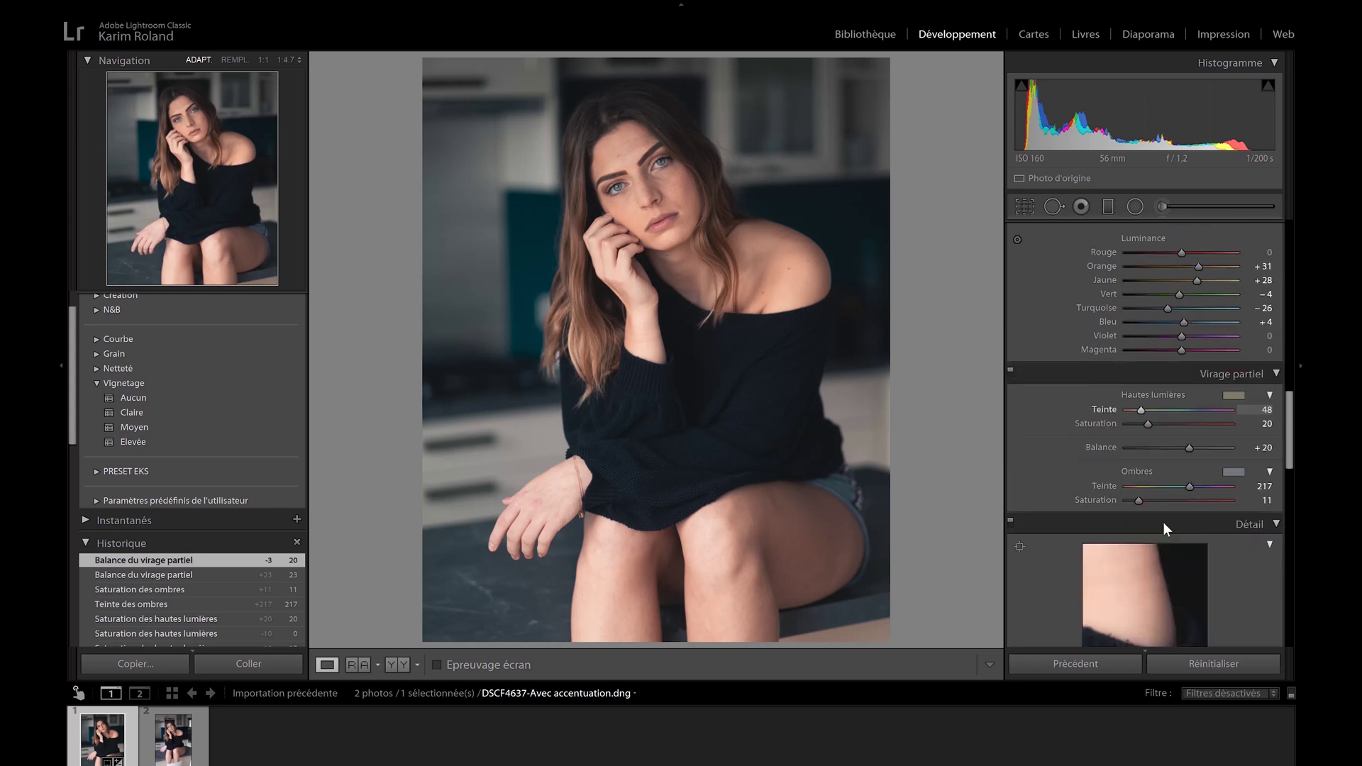
scroll(1164, 525, "down", 3)
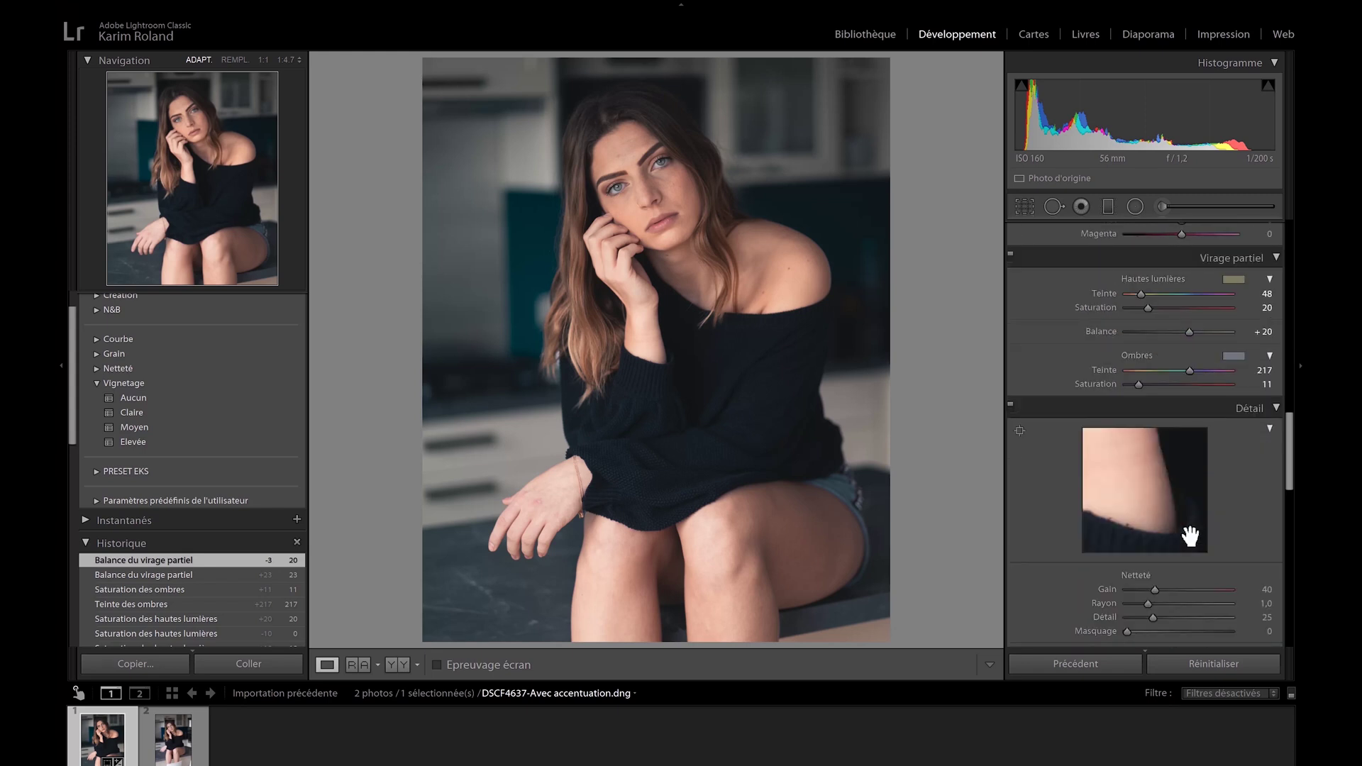
left_click_drag(1292, 440, 1291, 480)
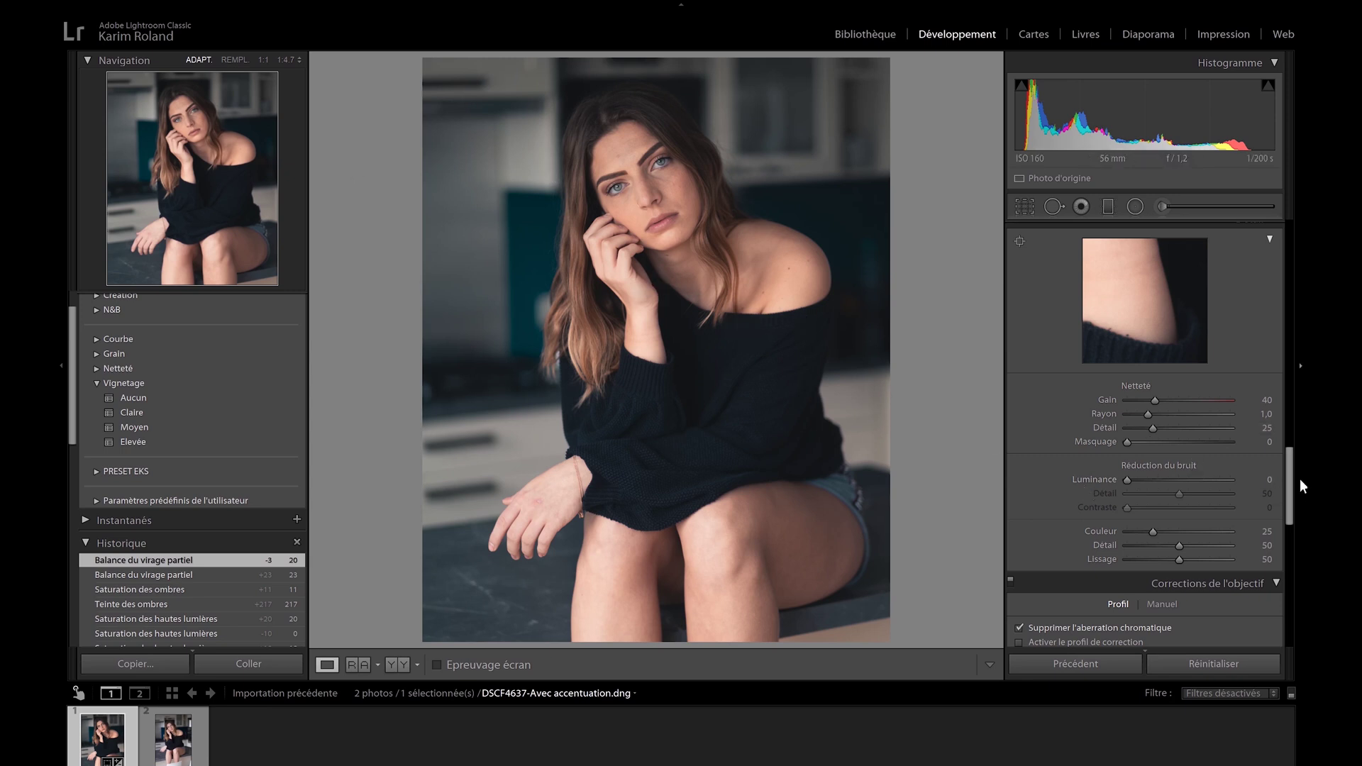
left_click_drag(1292, 483, 1292, 608)
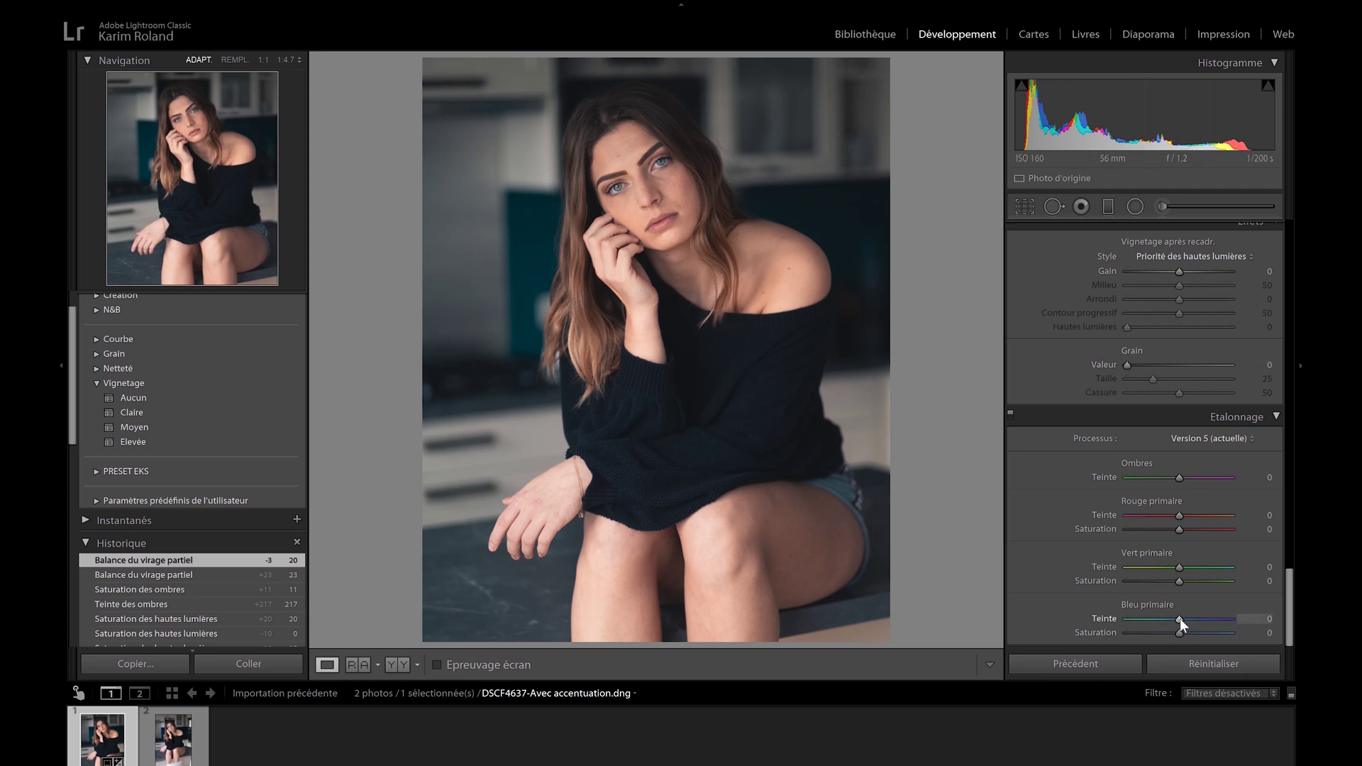
left_click_drag(1171, 616, 1169, 615)
left_click_drag(1172, 619, 1172, 618)
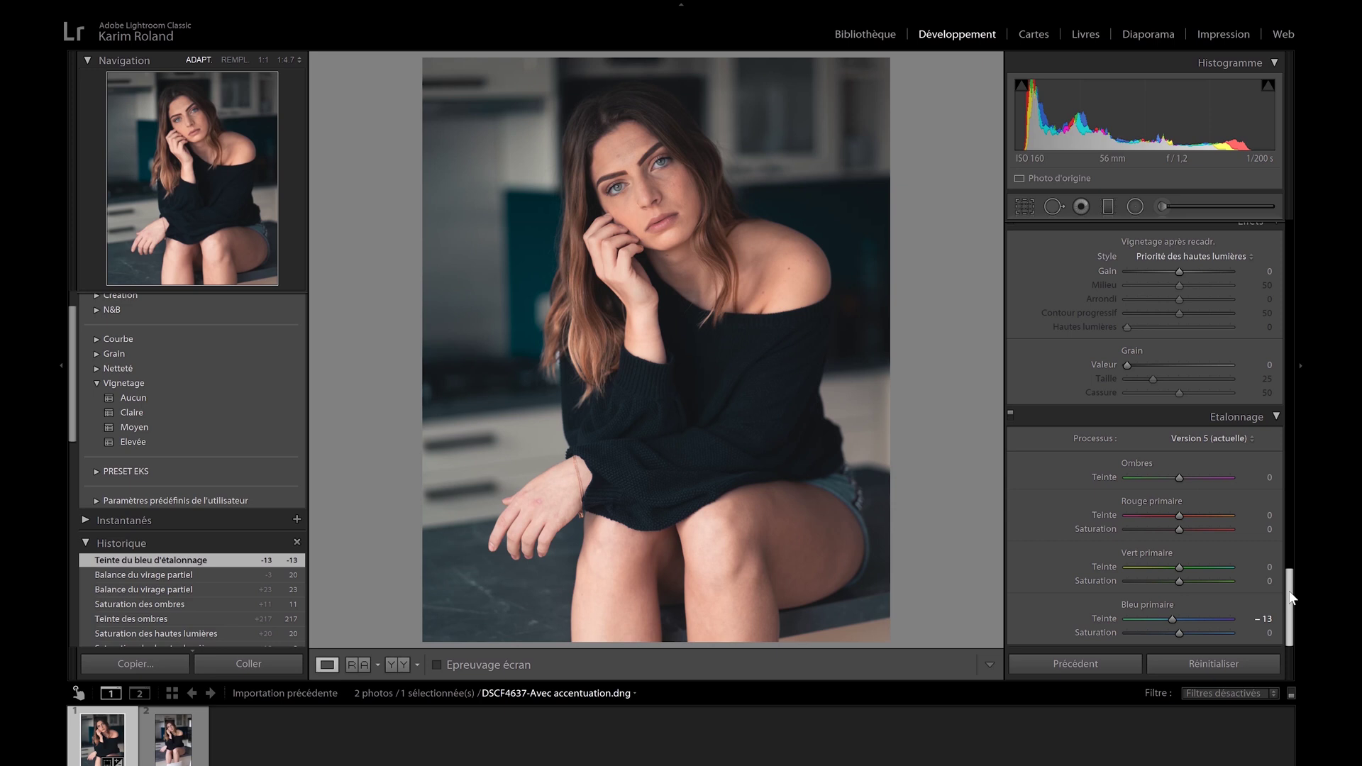
Compare the portrait before and after the colour grading side by side, and return to the single-image view.
left_click_drag(1291, 598, 1292, 247)
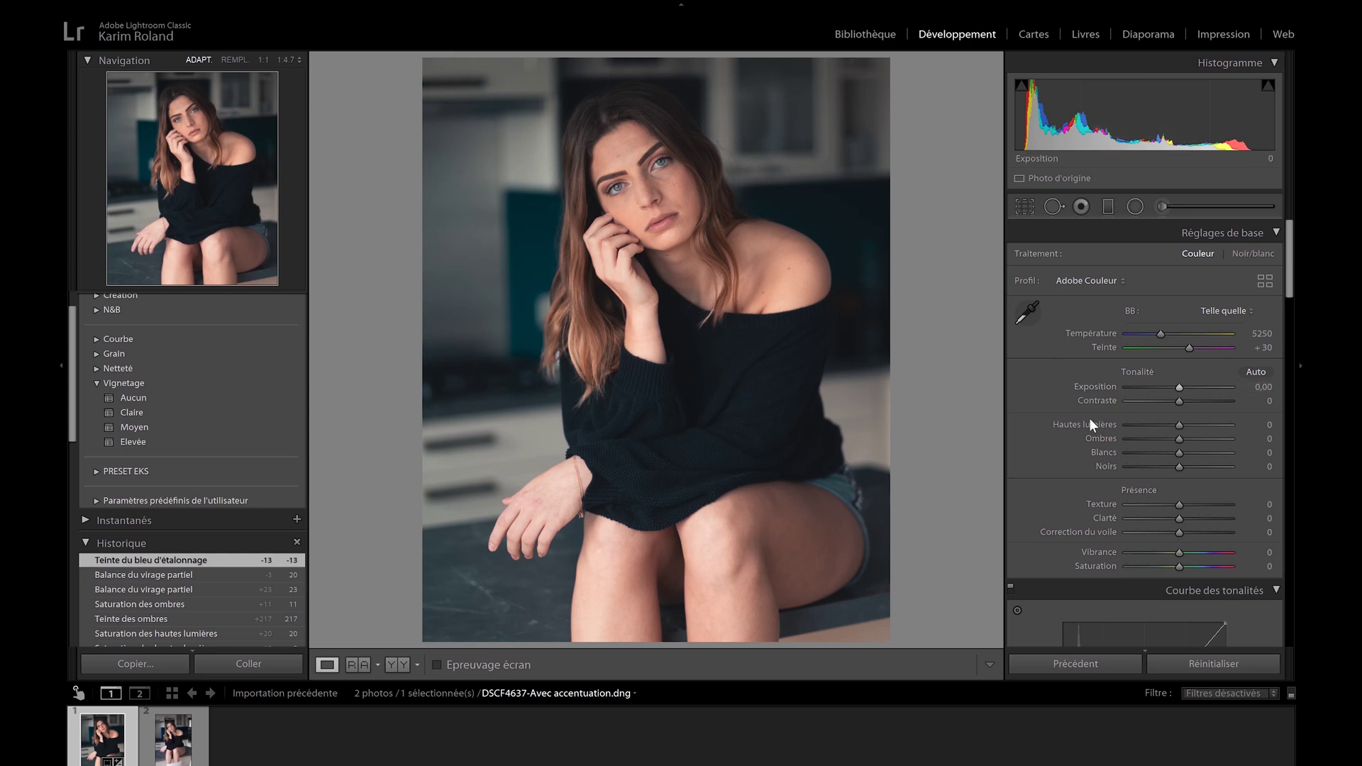
left_click(397, 666)
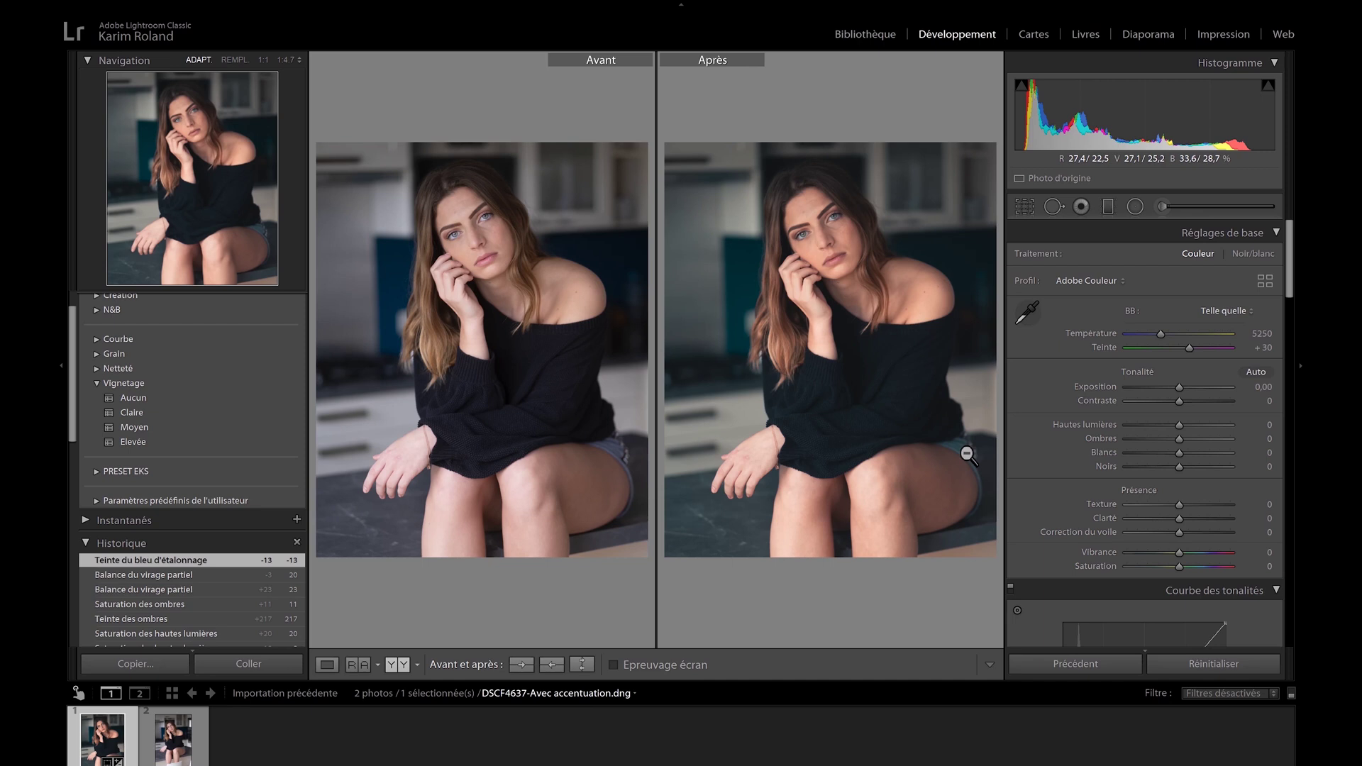
left_click(336, 666)
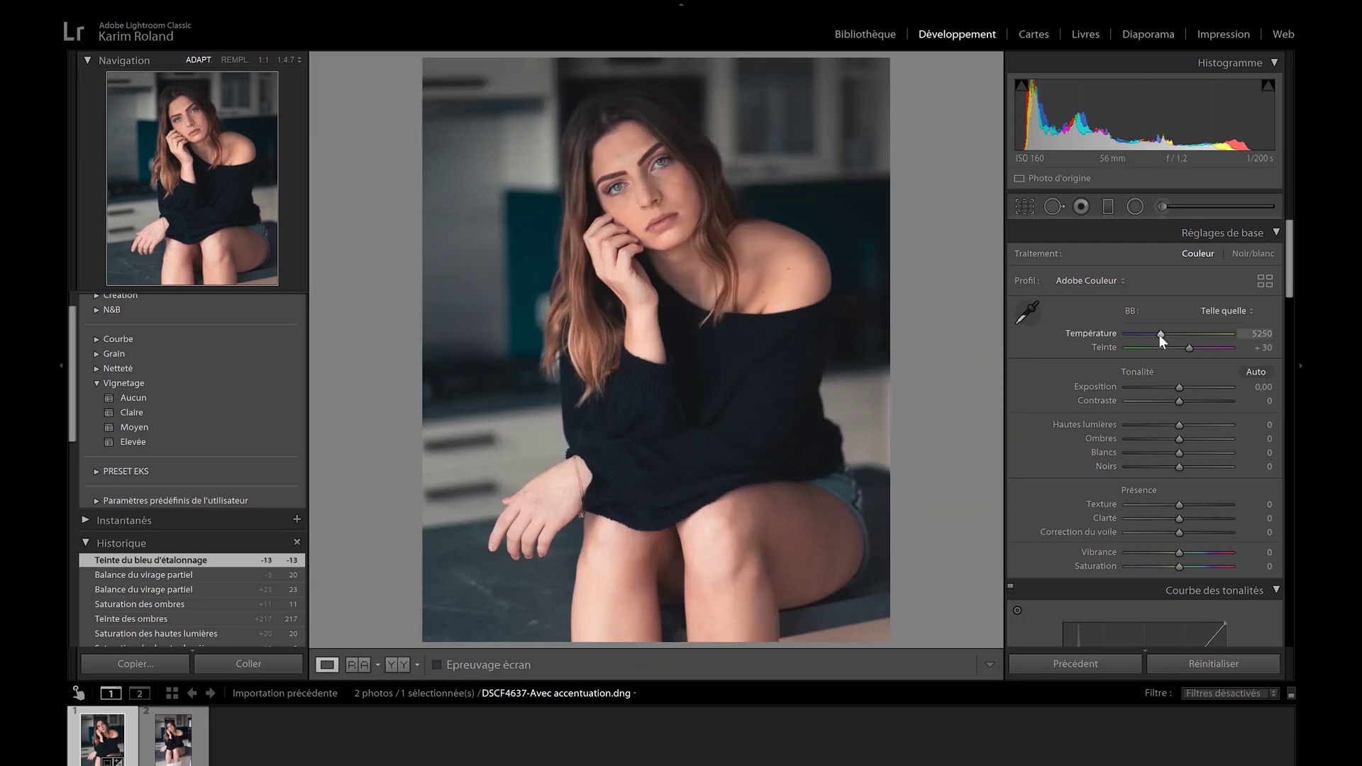
Warm the white balance to temperature 6126 and tint +7, and check the result against the original side by side.
left_click_drag(1159, 334, 1165, 329)
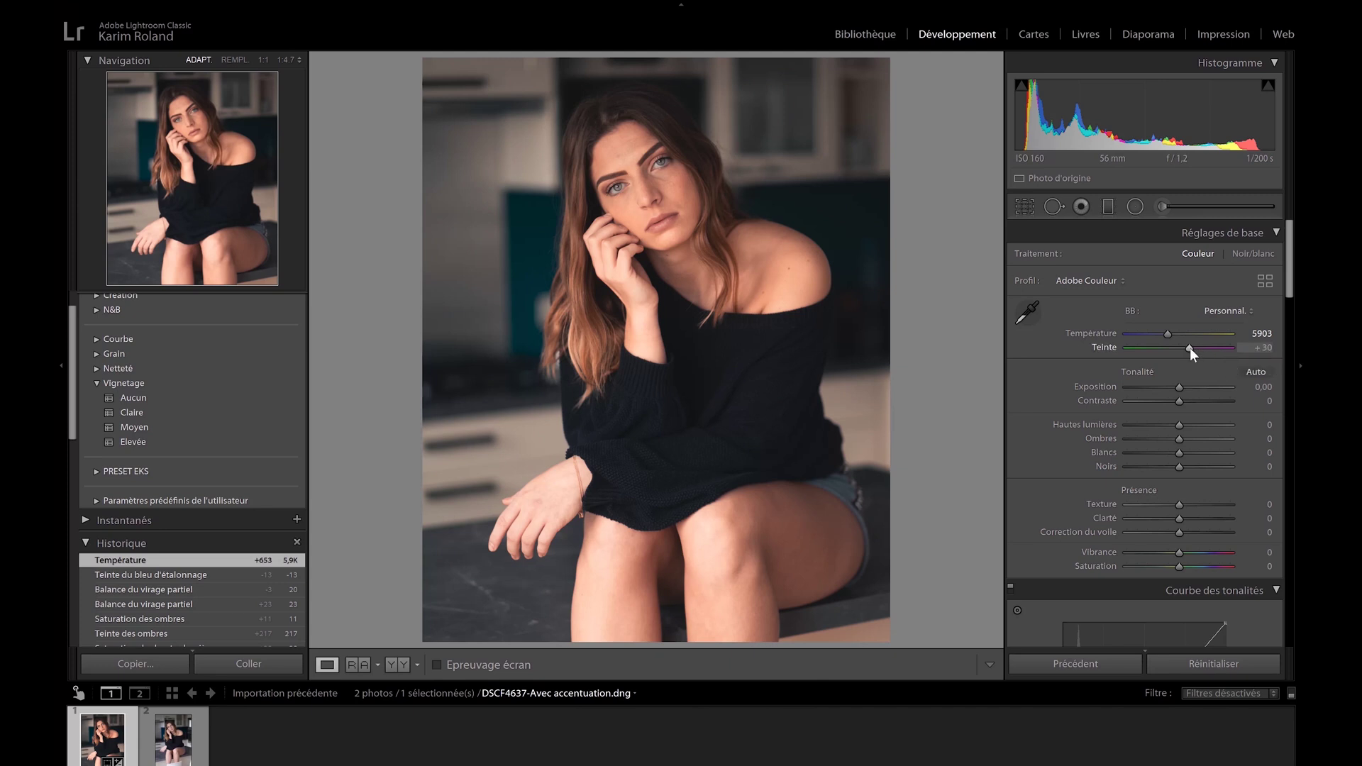
left_click_drag(1189, 346, 1180, 346)
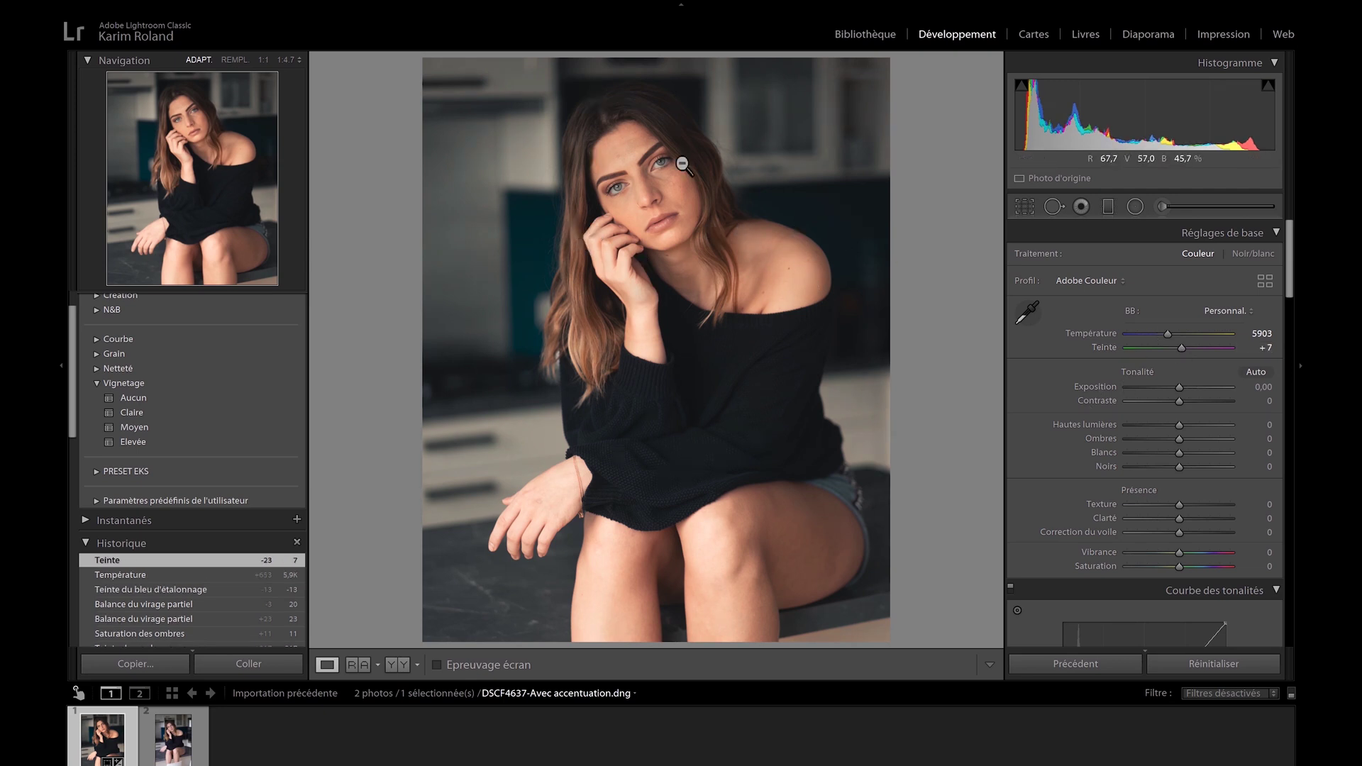
left_click_drag(1168, 331, 1170, 329)
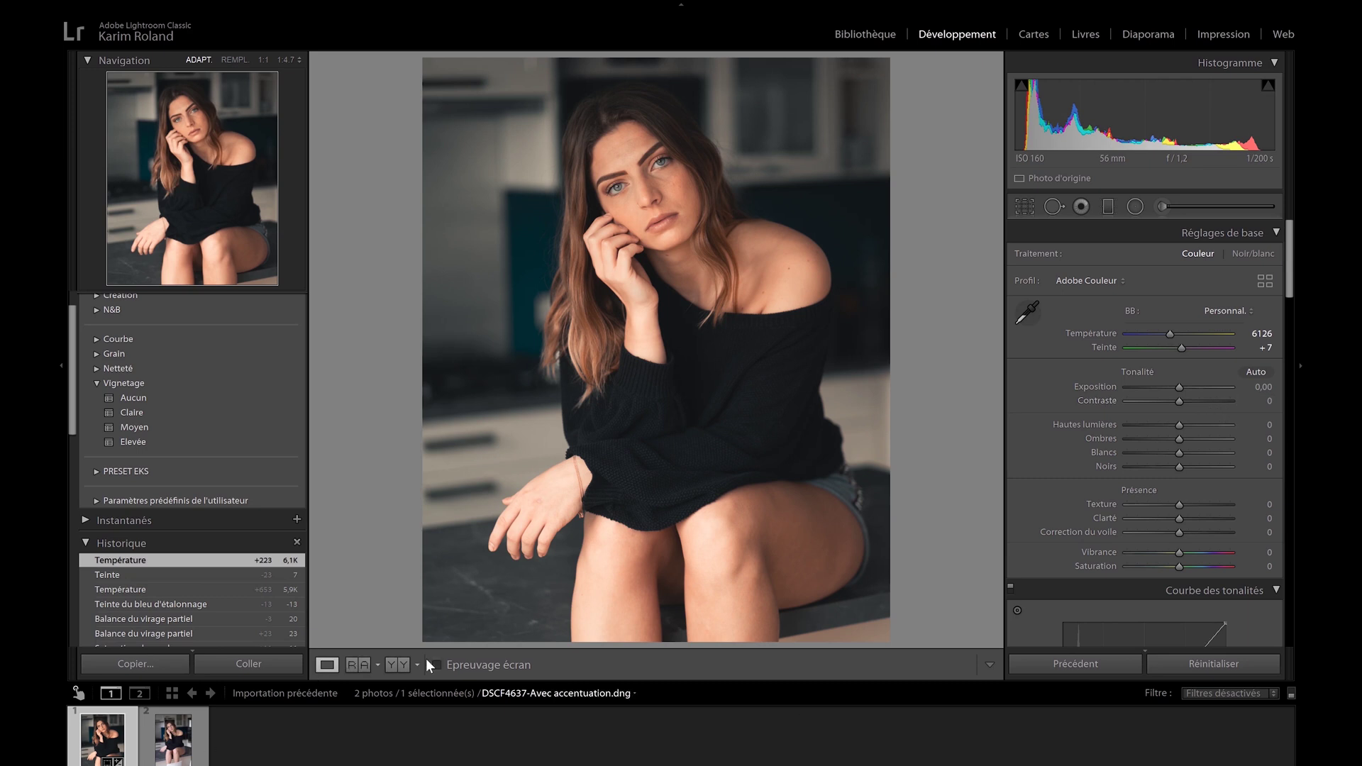
left_click(406, 668)
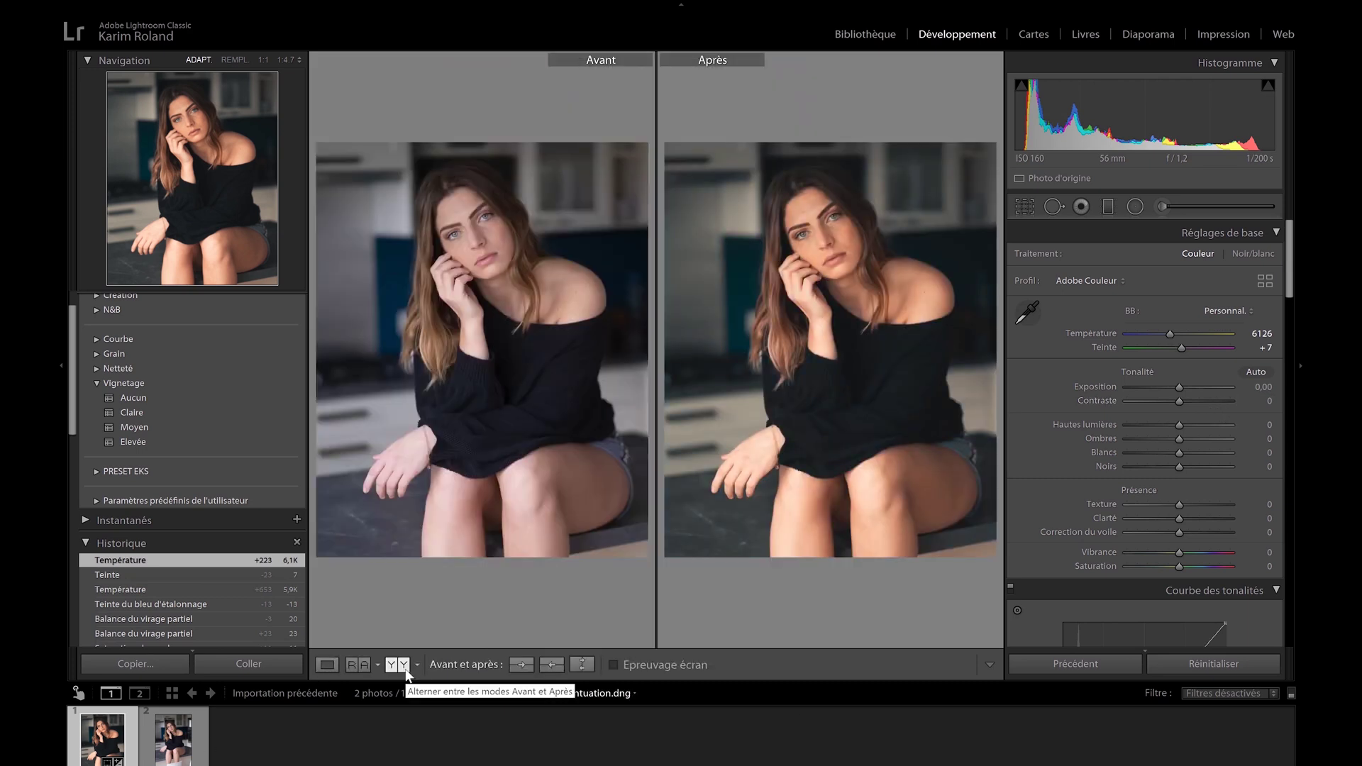
left_click(328, 667)
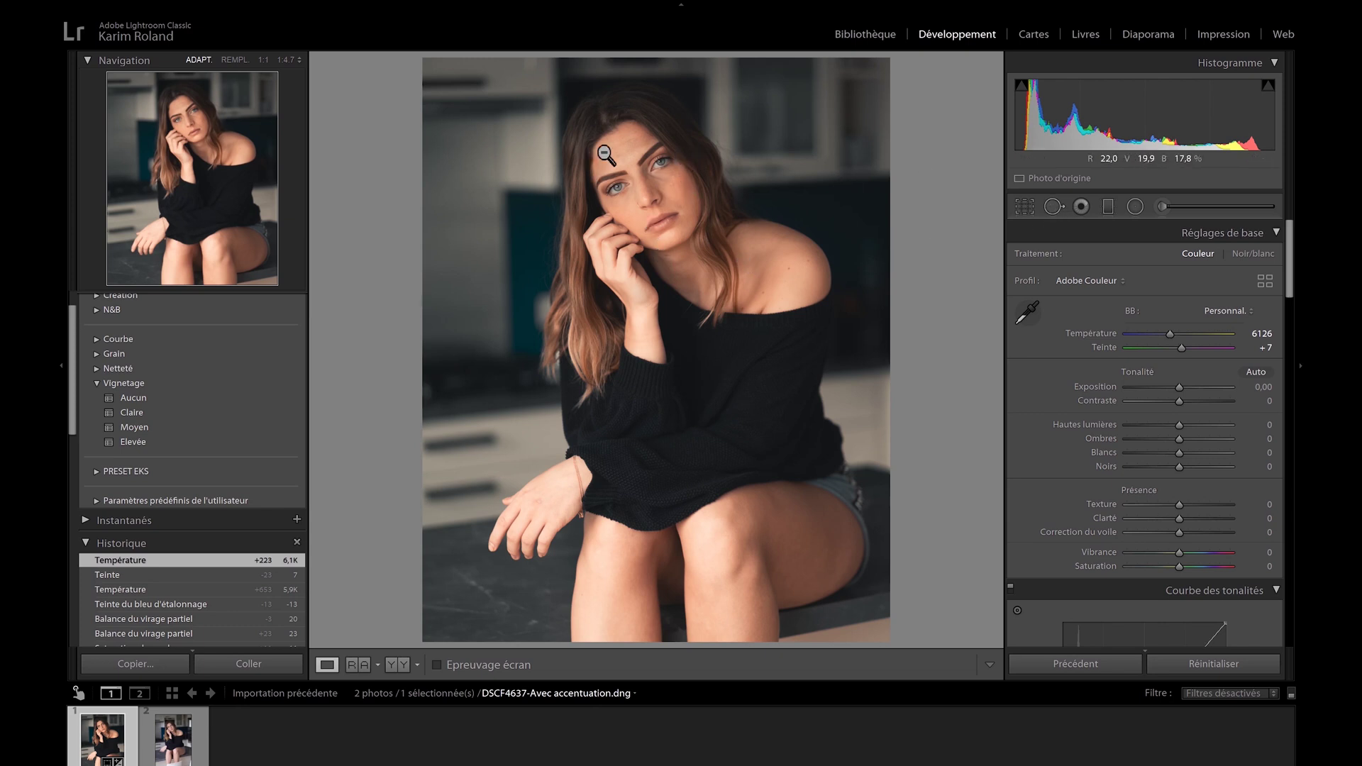
Heal the forehead blemish with Spot Removal at size 35, sampling skin beside it, and the nose bridge spot at size 26.
left_click(1051, 208)
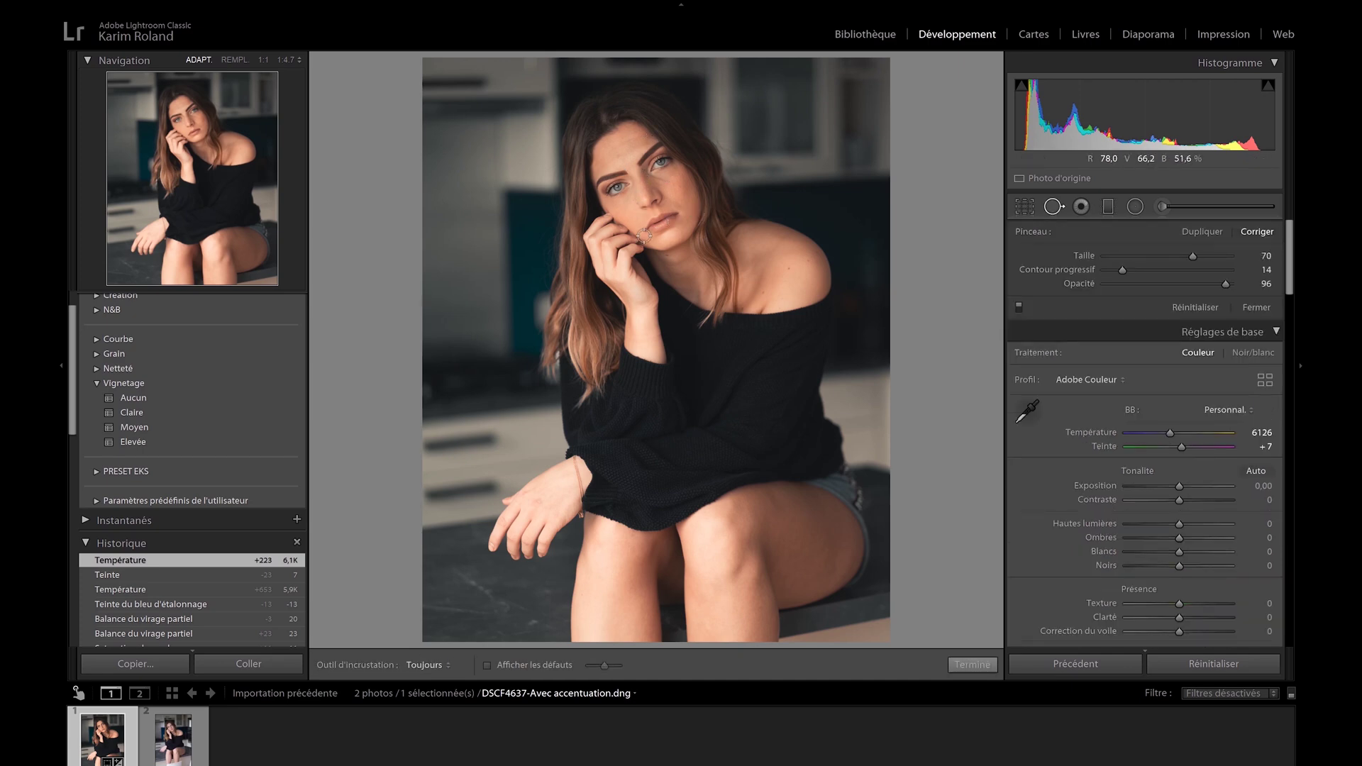
scroll(649, 221, "up", 5)
key("z")
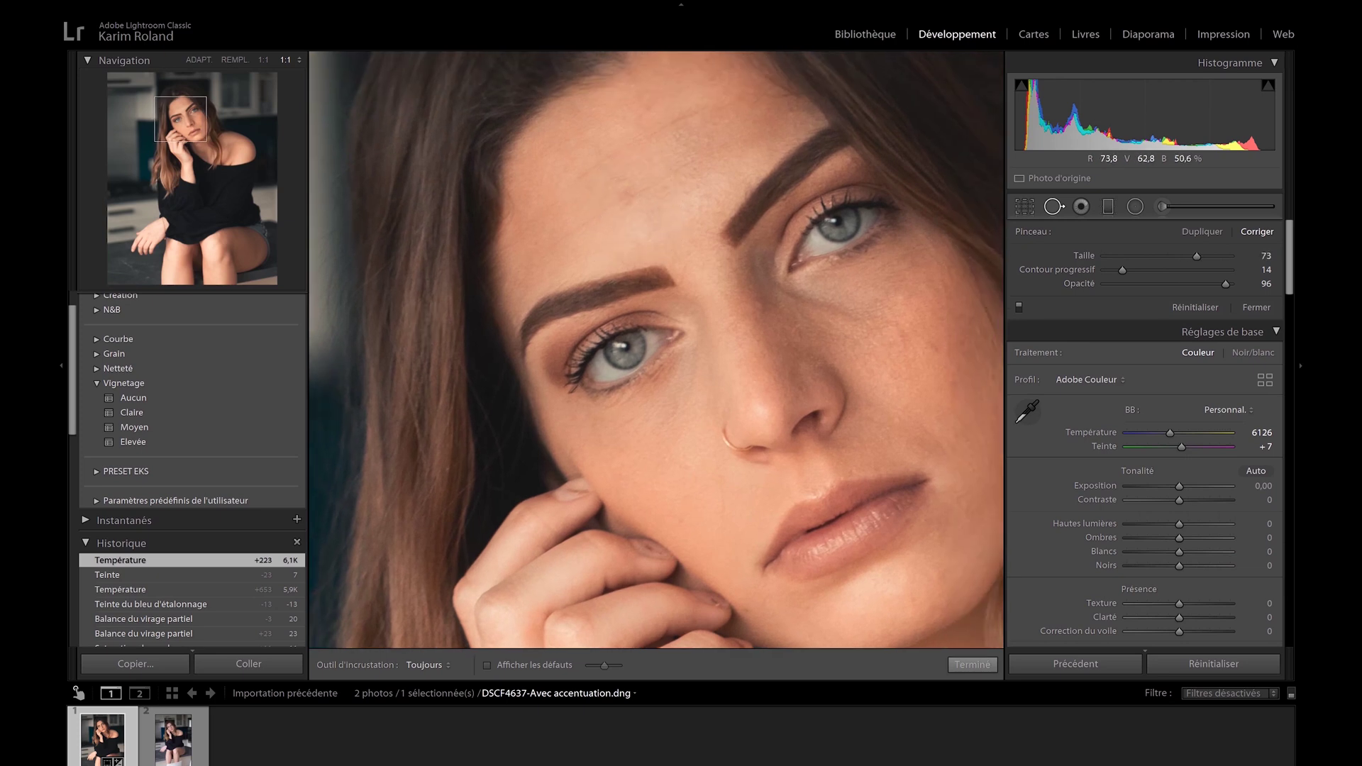
scroll(626, 194, "down", 2)
scroll(624, 199, "down", 1)
scroll(631, 196, "down", 2)
scroll(629, 198, "up", 2)
scroll(628, 193, "down", 3)
scroll(627, 193, "down", 2)
left_click(626, 197)
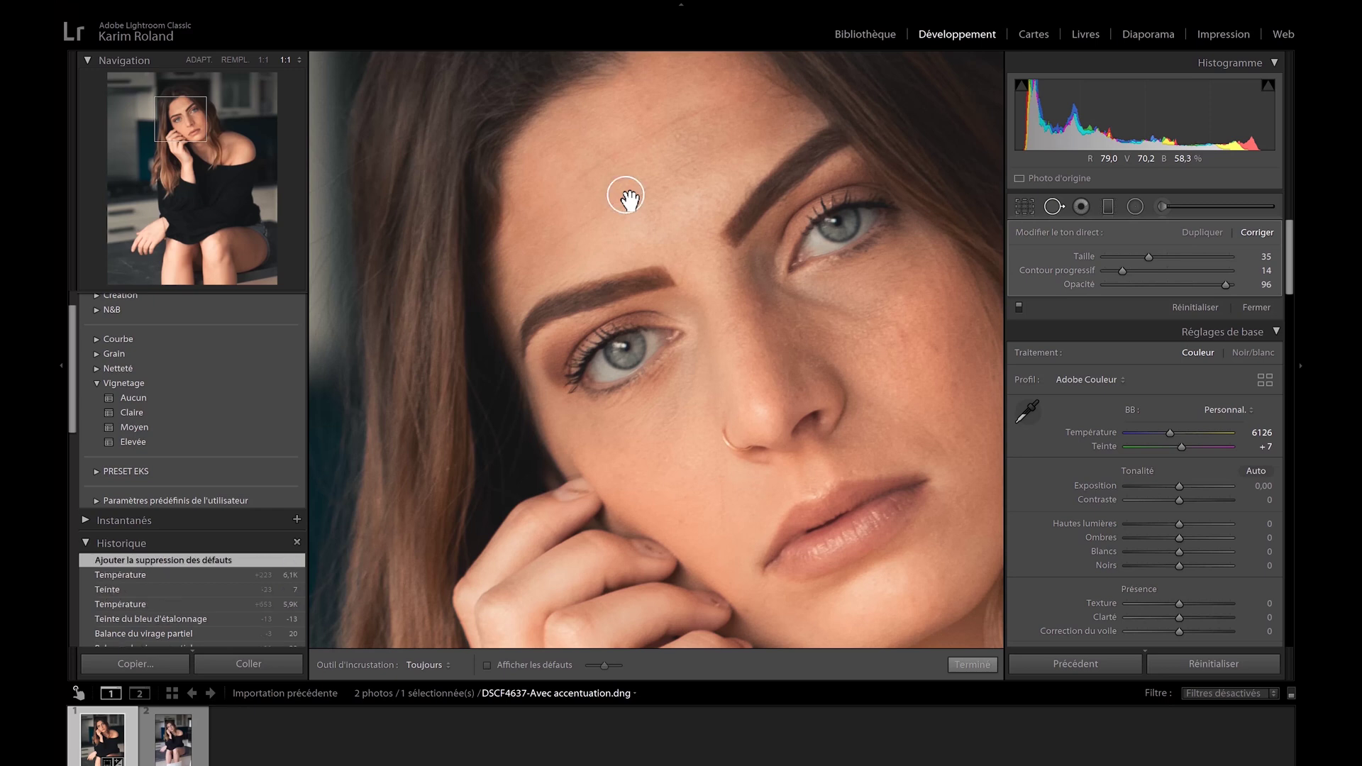
left_click_drag(607, 249, 601, 226)
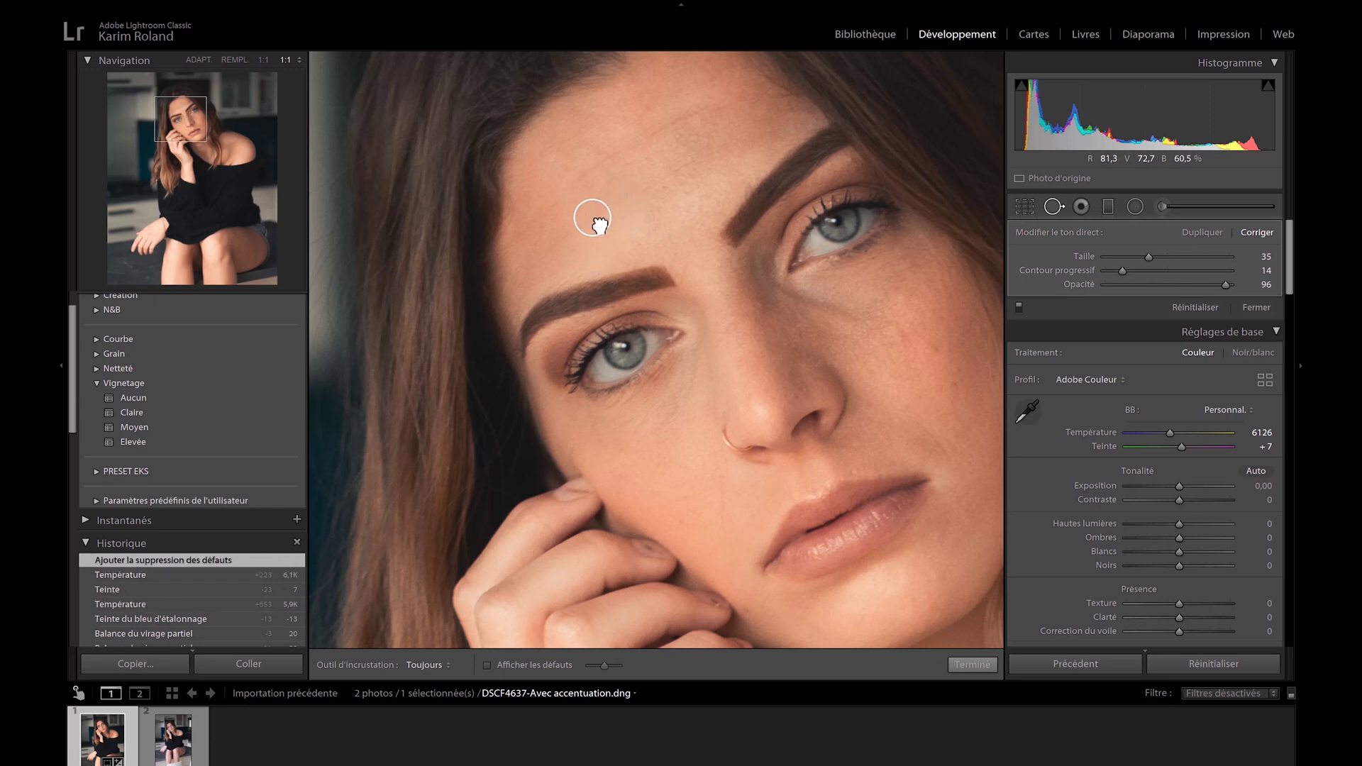
left_click_drag(601, 232, 599, 225)
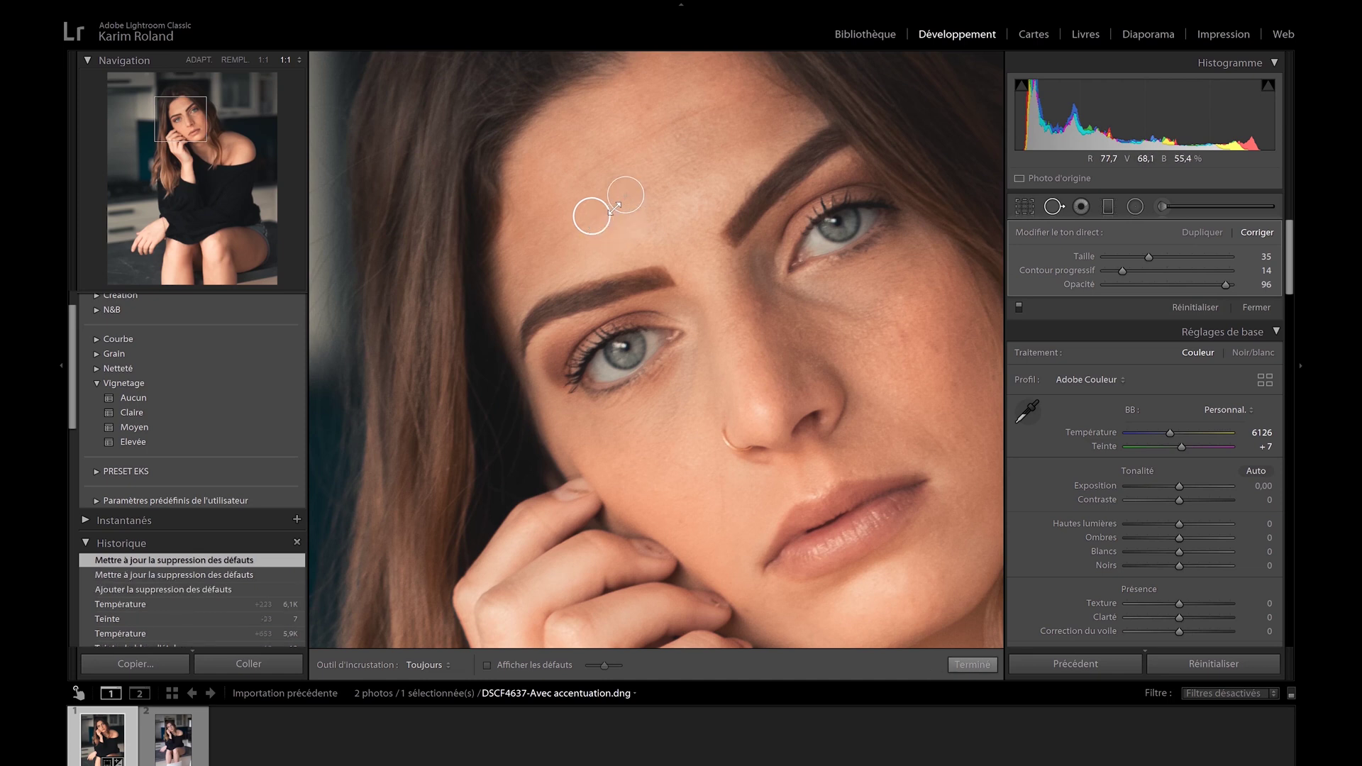
left_click(758, 302)
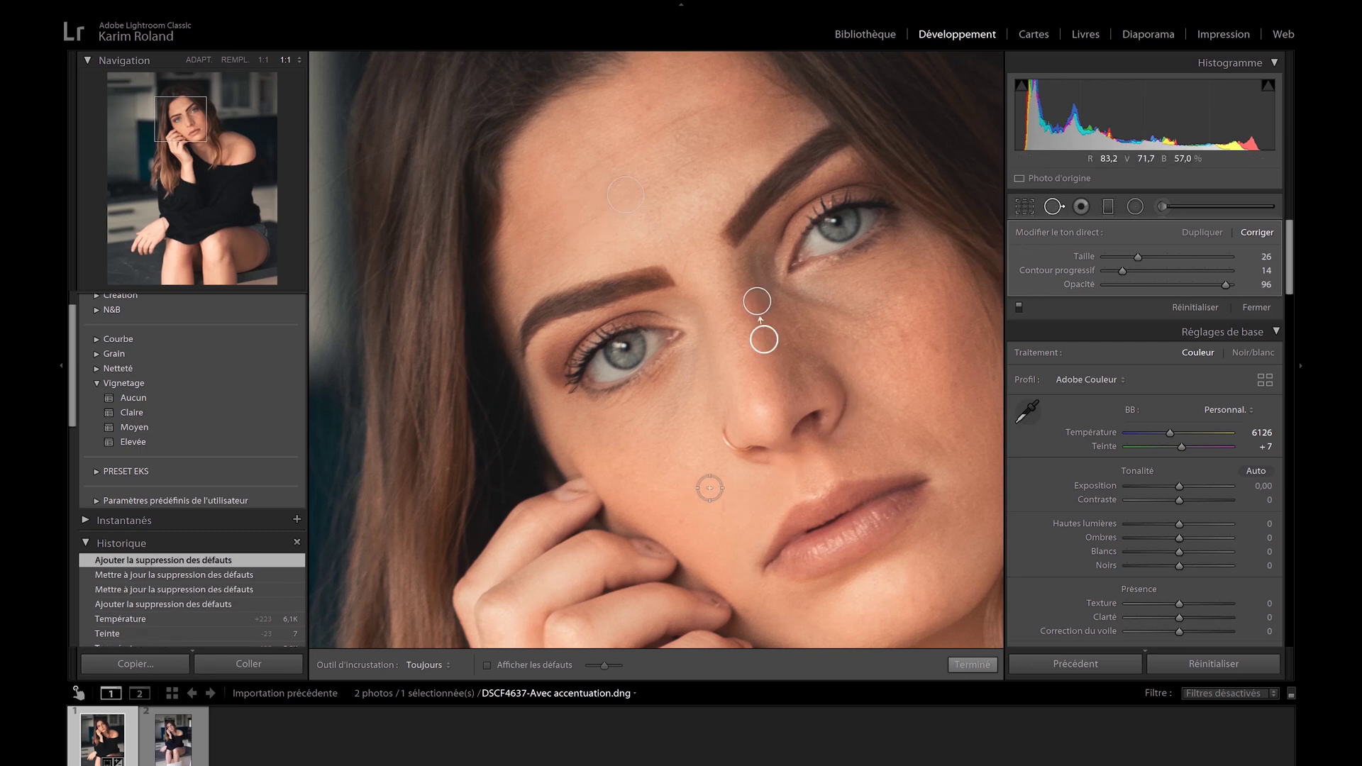
Heal the red mark on the back of the hand resting on the knee, using a brush size of 40.
scroll(727, 456, "down", 7)
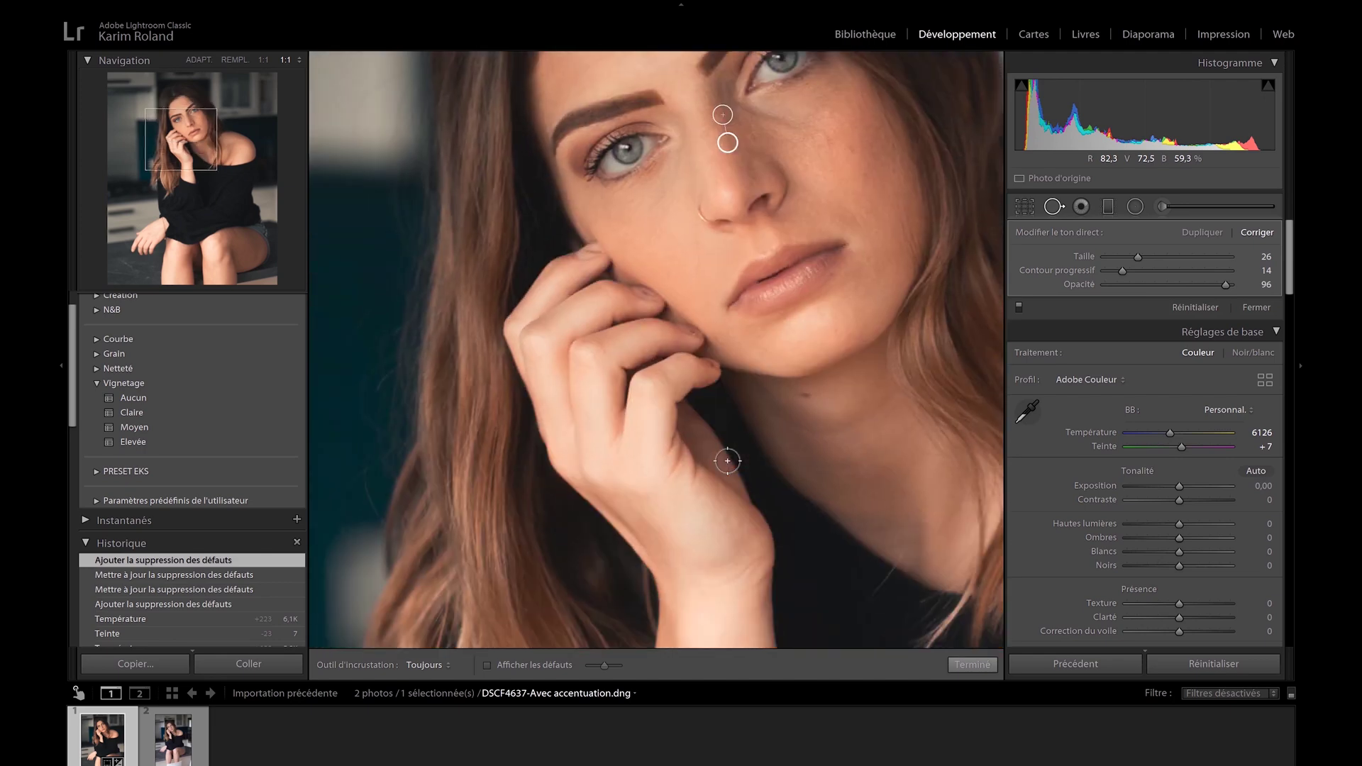
scroll(579, 234, "down", 18)
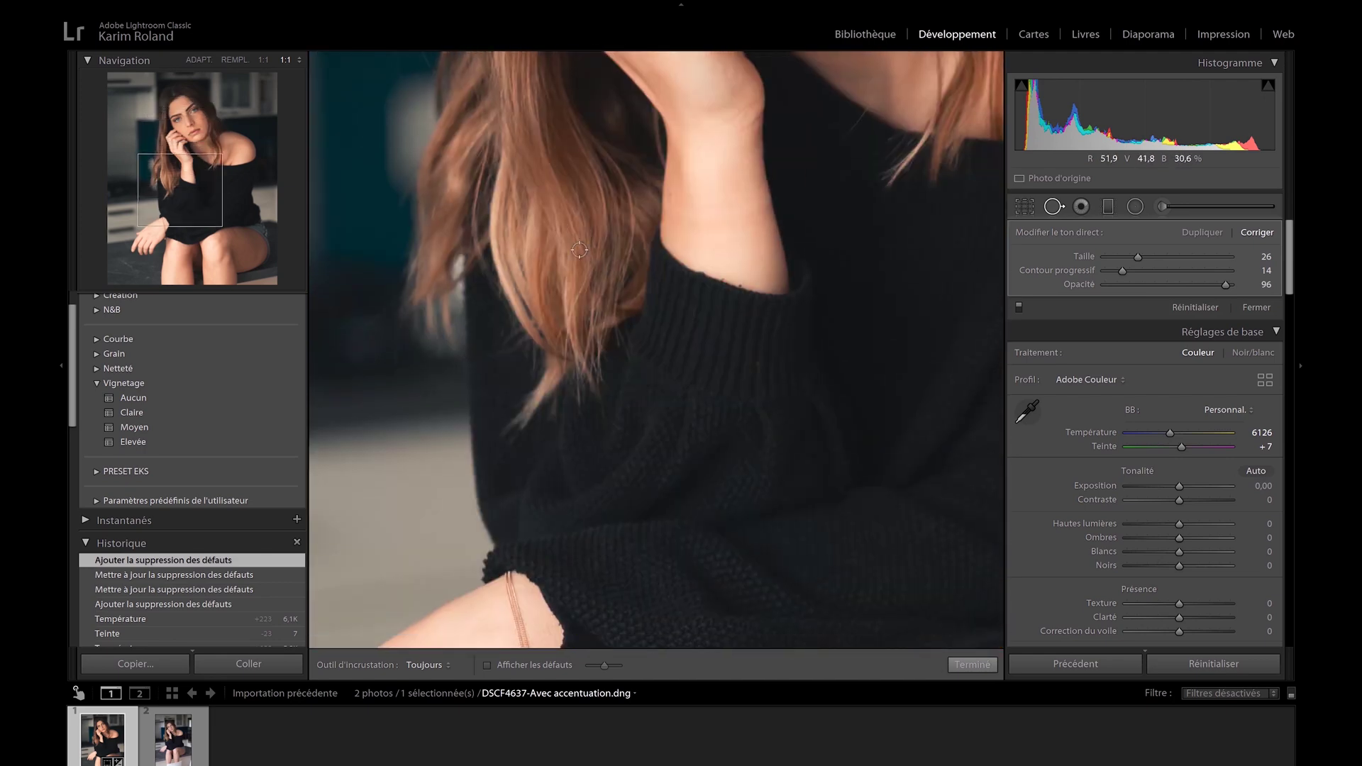
scroll(579, 250, "down", 1)
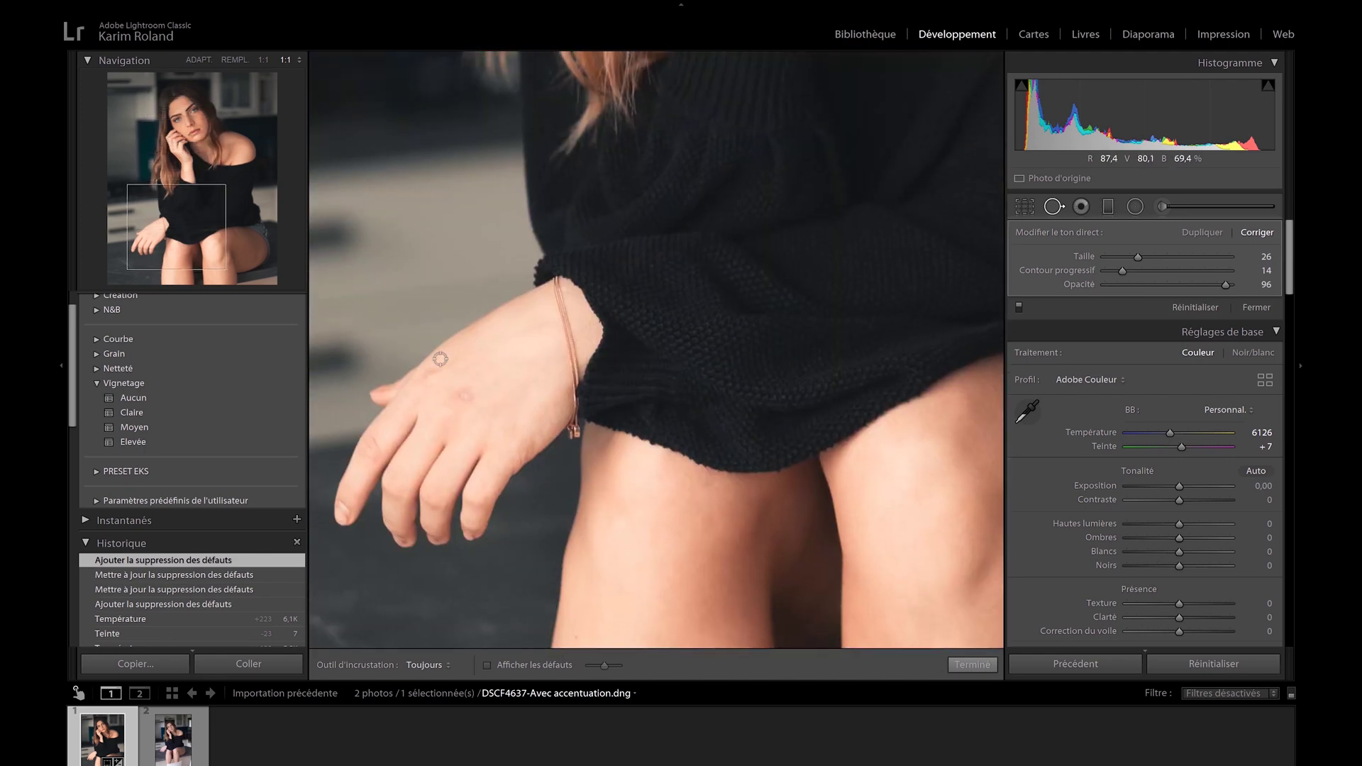
scroll(466, 399, "up", 5)
left_click(466, 399)
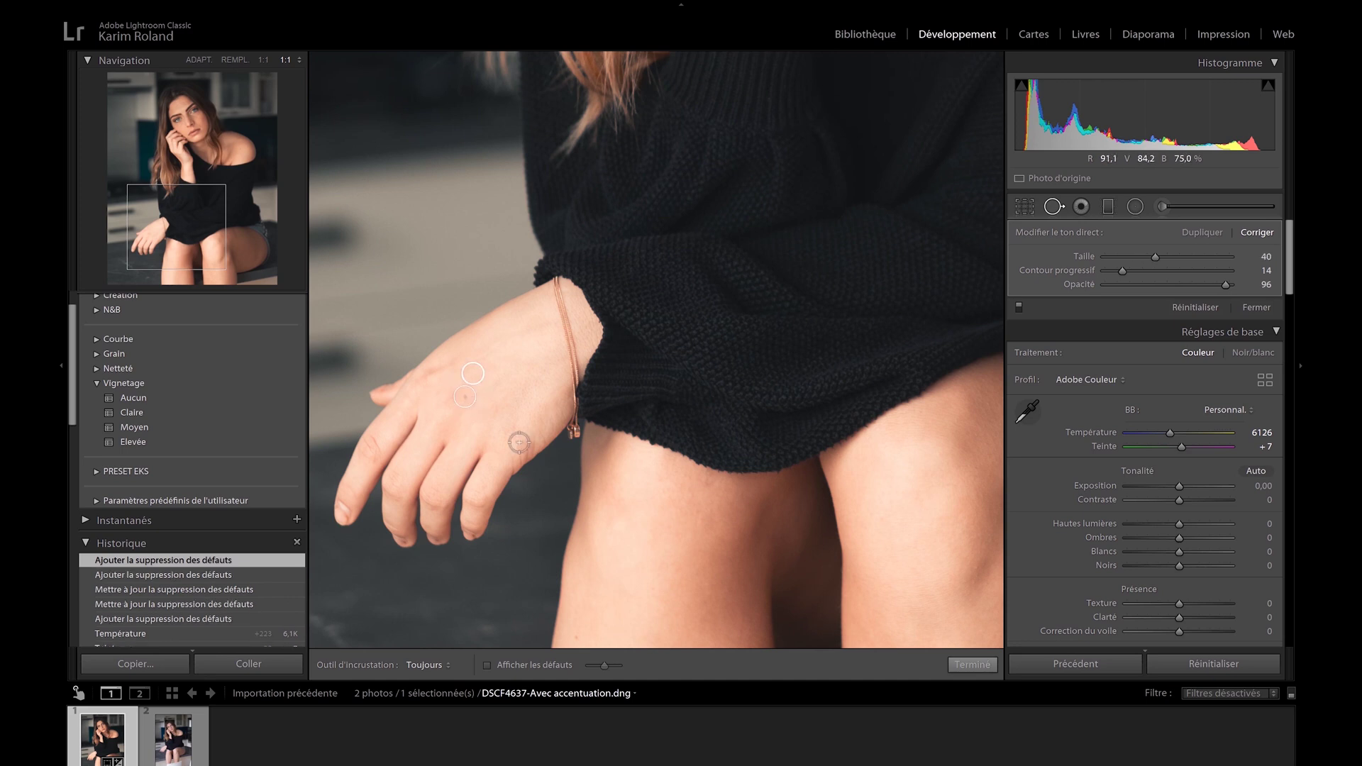
Heal the mark on the uppermost fingernail of the hand beside the face with a short Spot Removal stroke at size 10.
scroll(929, 568, "up", 15)
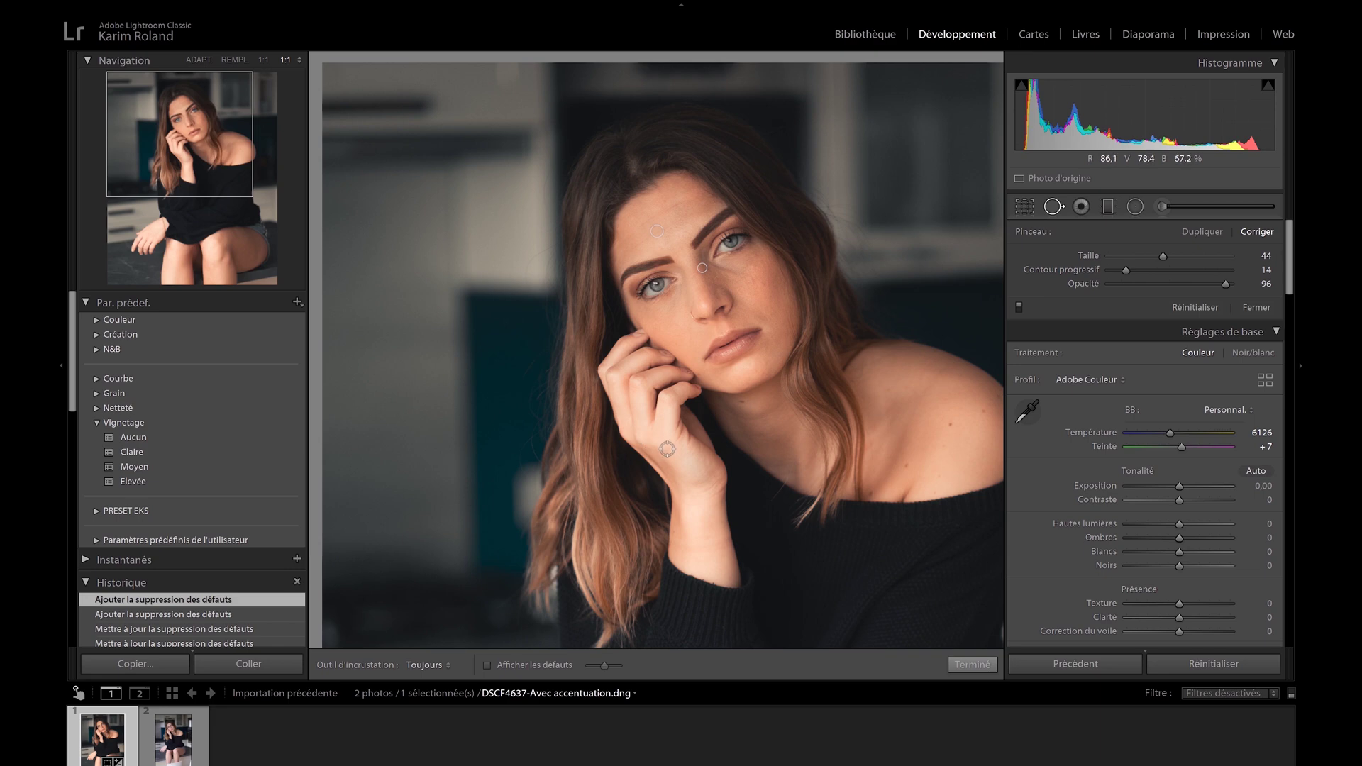
scroll(662, 451, "up", 1)
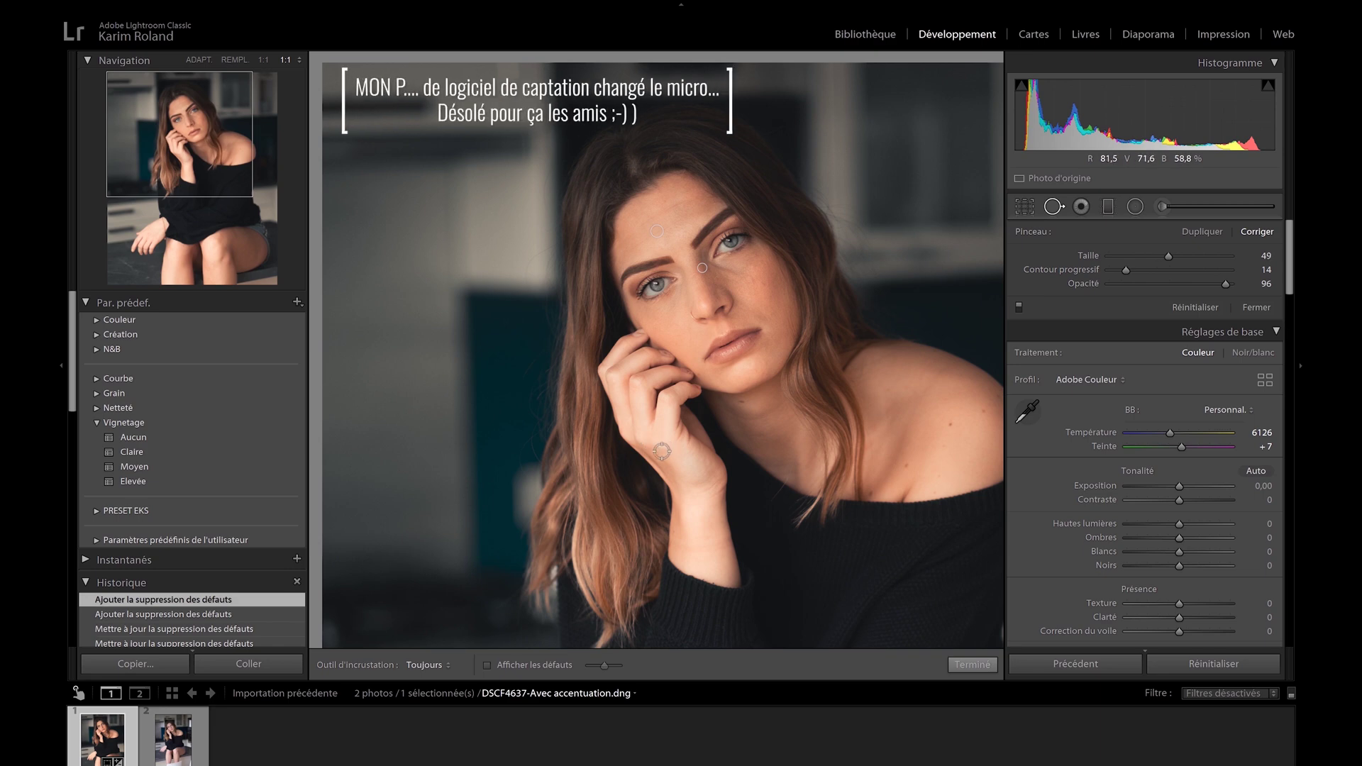
left_click(677, 392)
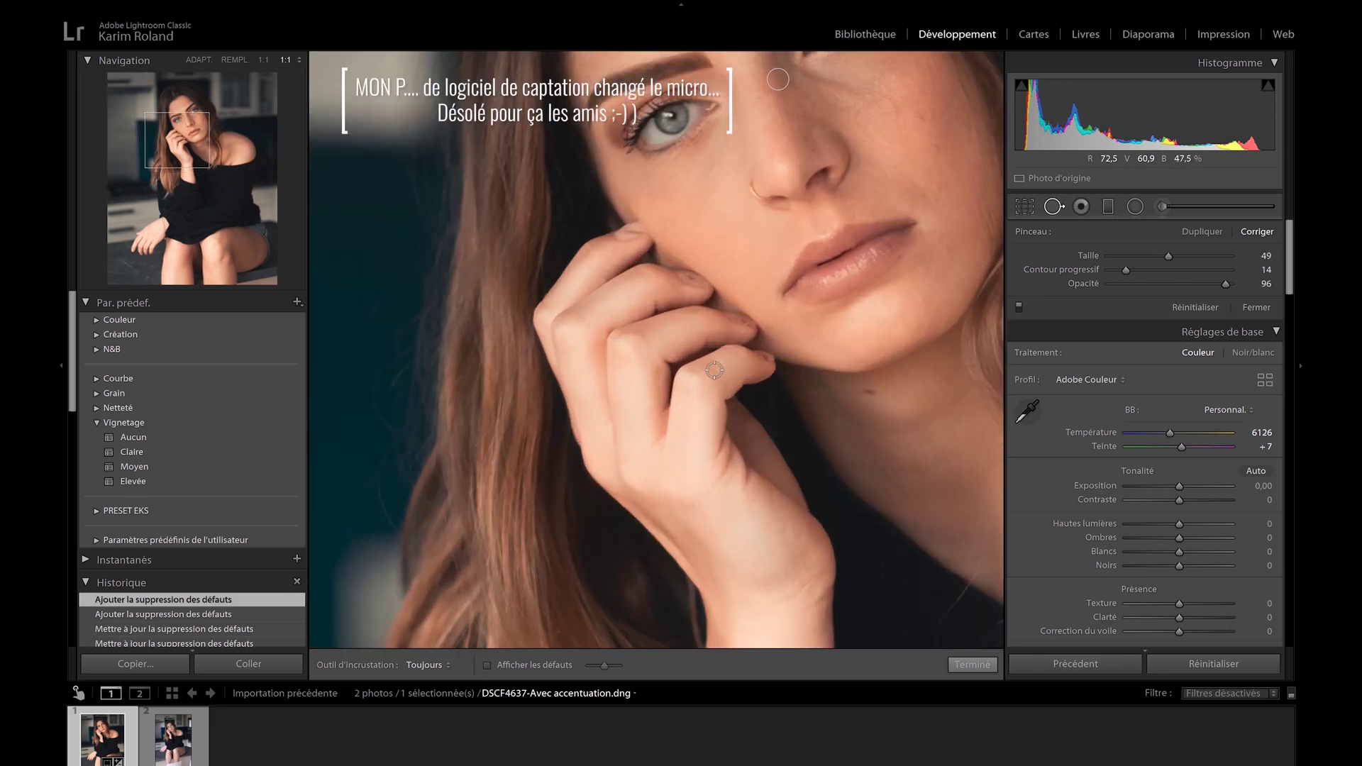
key("ctrl+alt+equal")
key("ctrl+alt+equal")
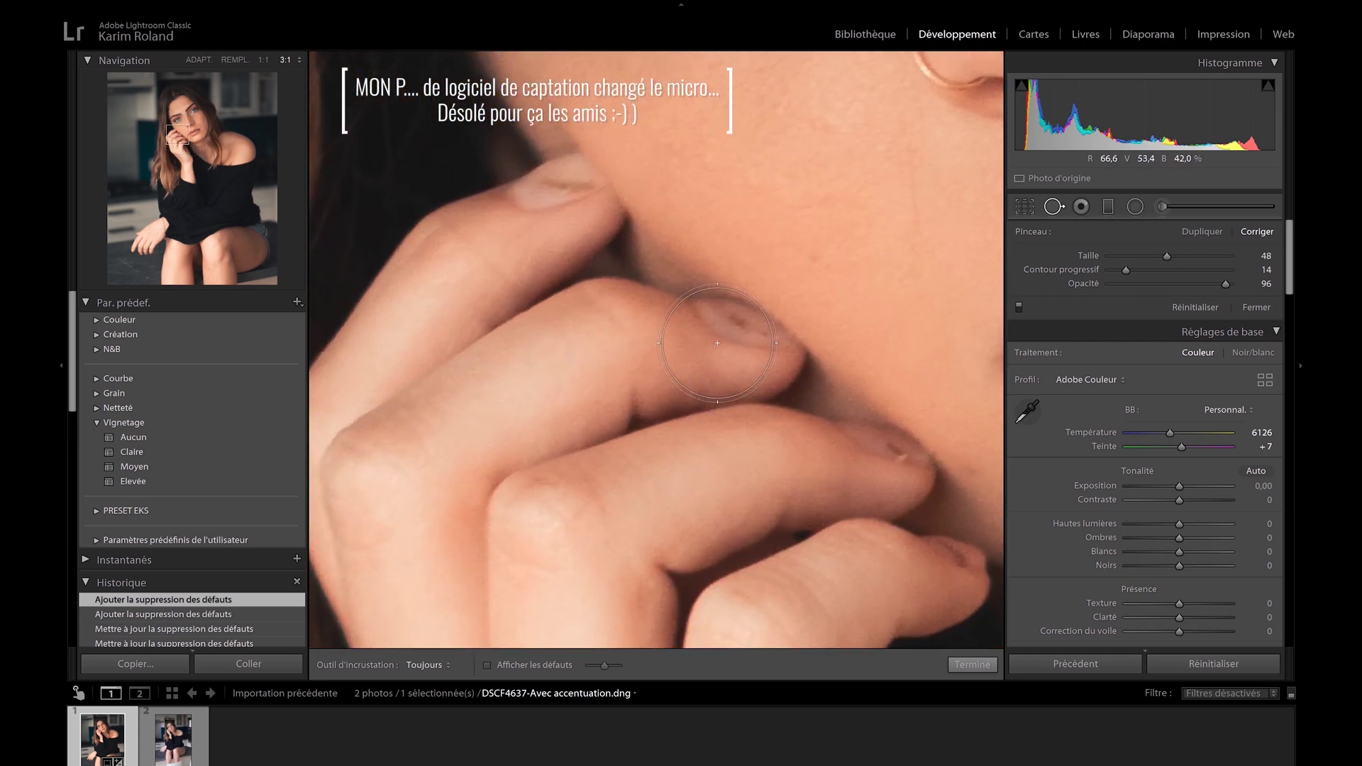
scroll(731, 350, "down", 1)
scroll(732, 351, "down", 1)
scroll(747, 434, "down", 2)
scroll(624, 362, "down", 1)
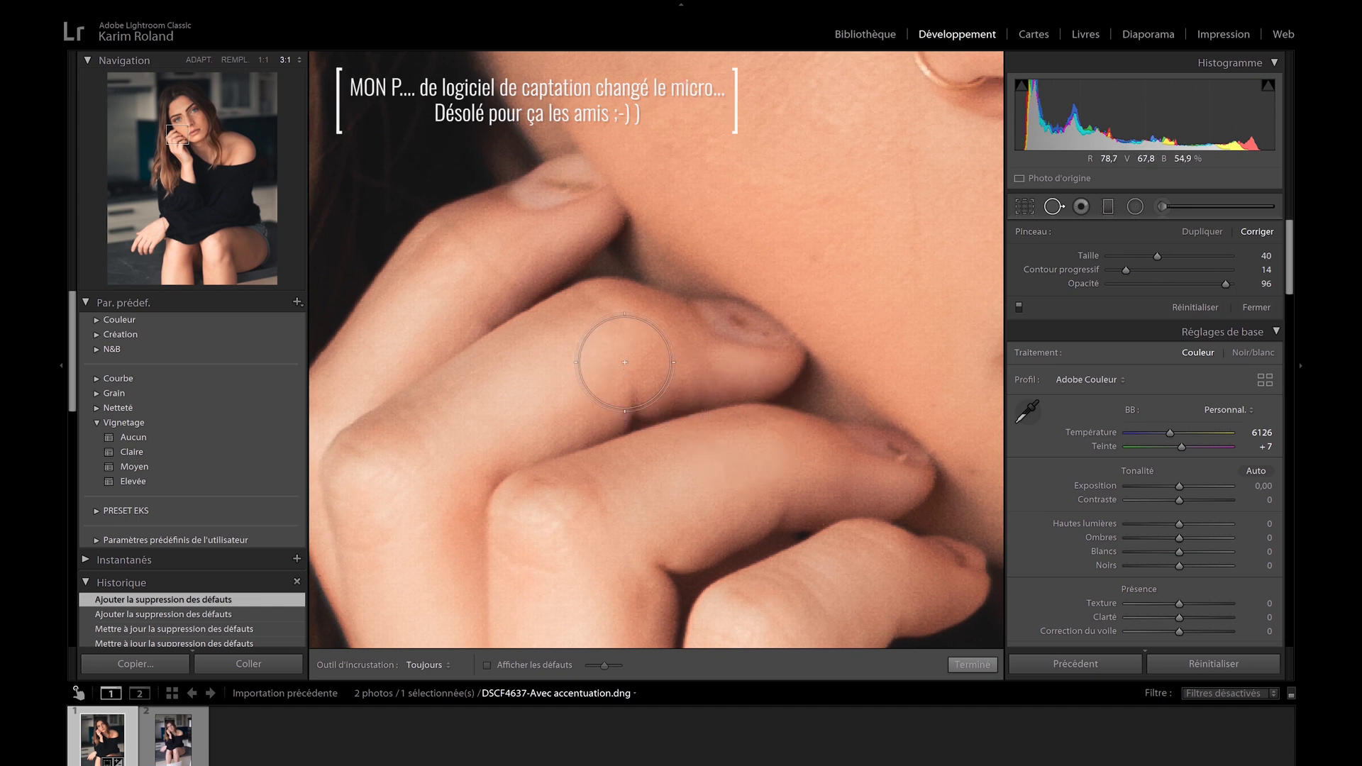
scroll(619, 348, "down", 1)
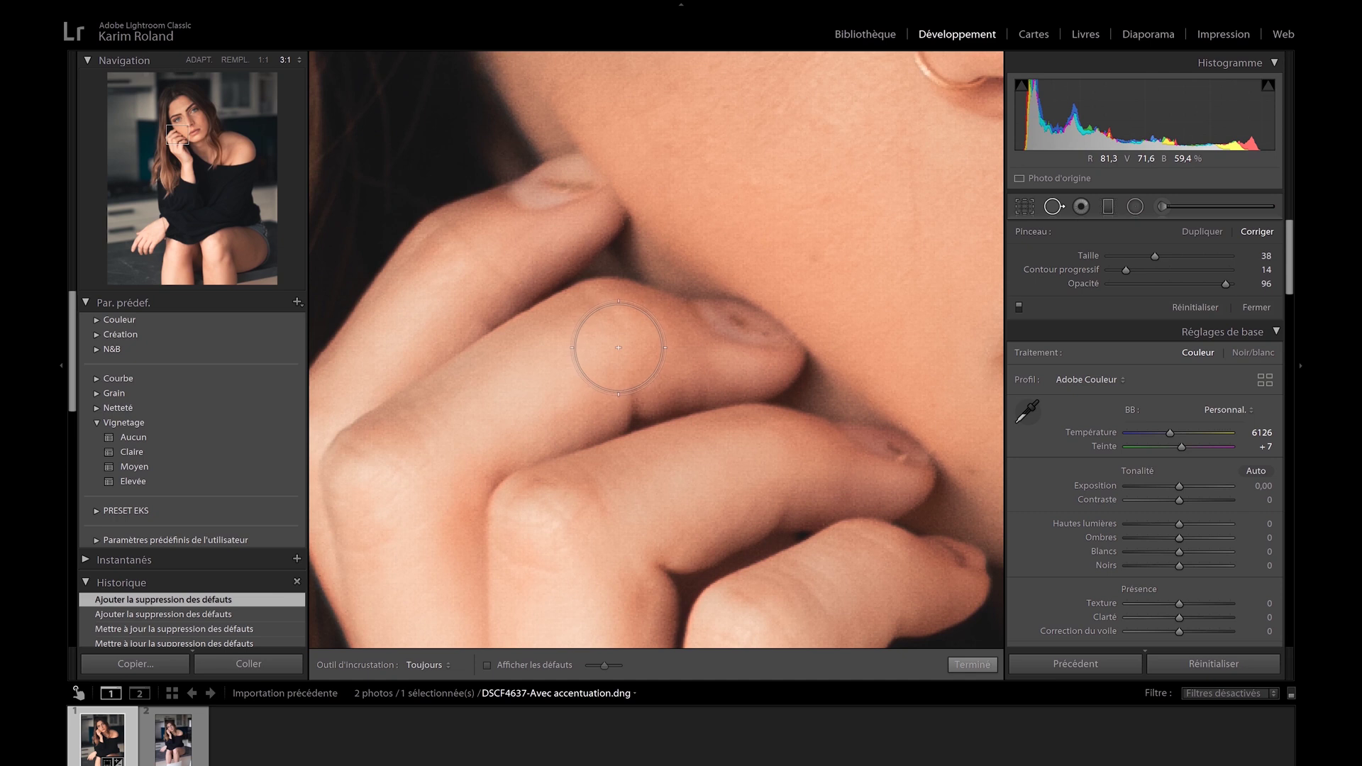
scroll(618, 347, "down", 6)
scroll(623, 333, "down", 5)
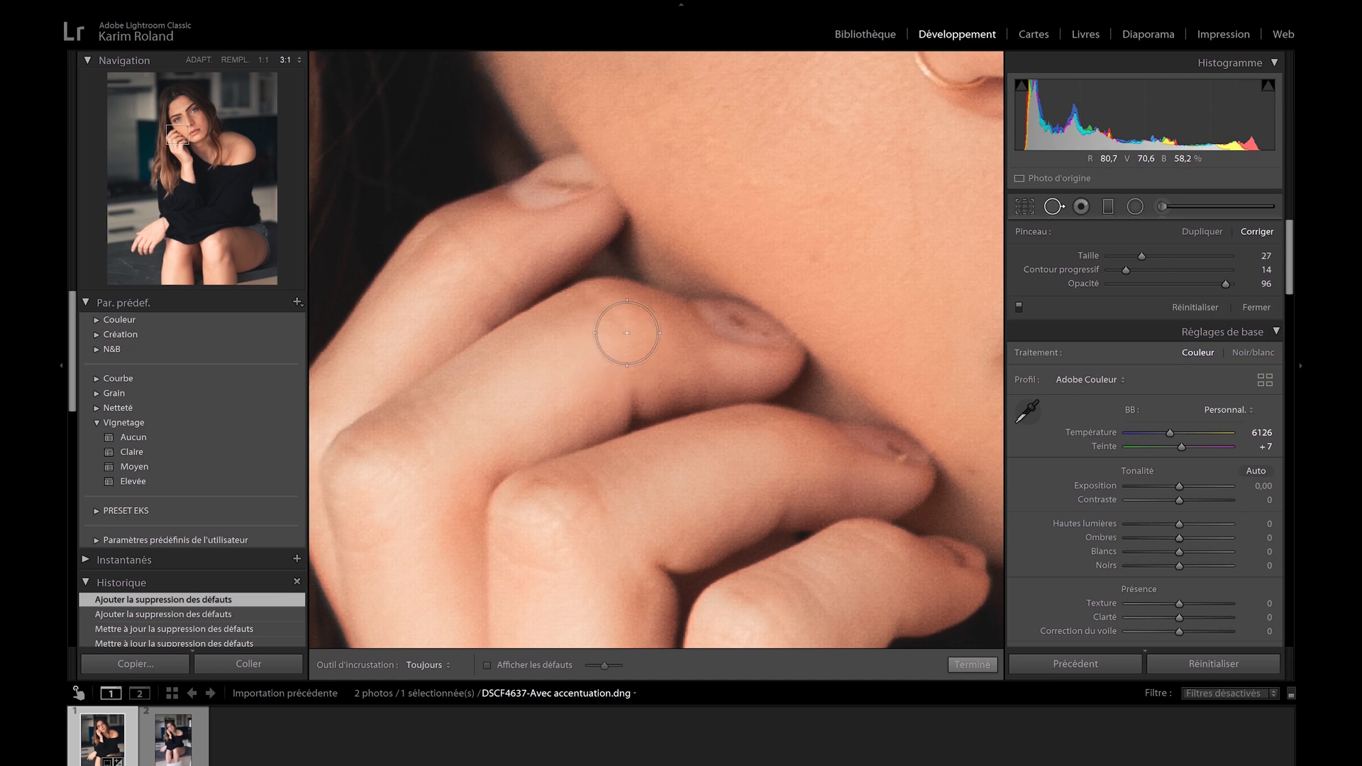
scroll(628, 331, "down", 4)
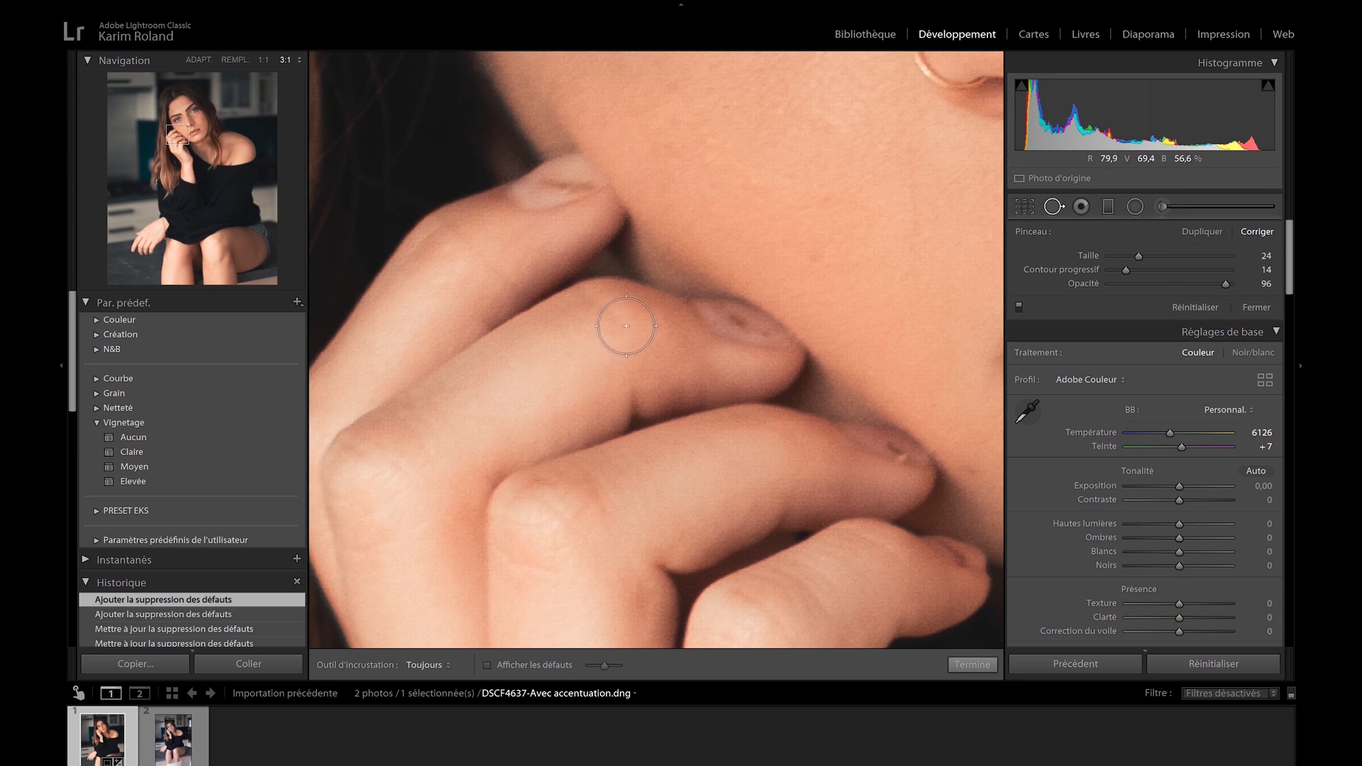
scroll(635, 326, "down", 6)
scroll(655, 327, "down", 2)
scroll(654, 327, "down", 3)
scroll(658, 319, "down", 1)
left_click_drag(539, 181, 580, 184)
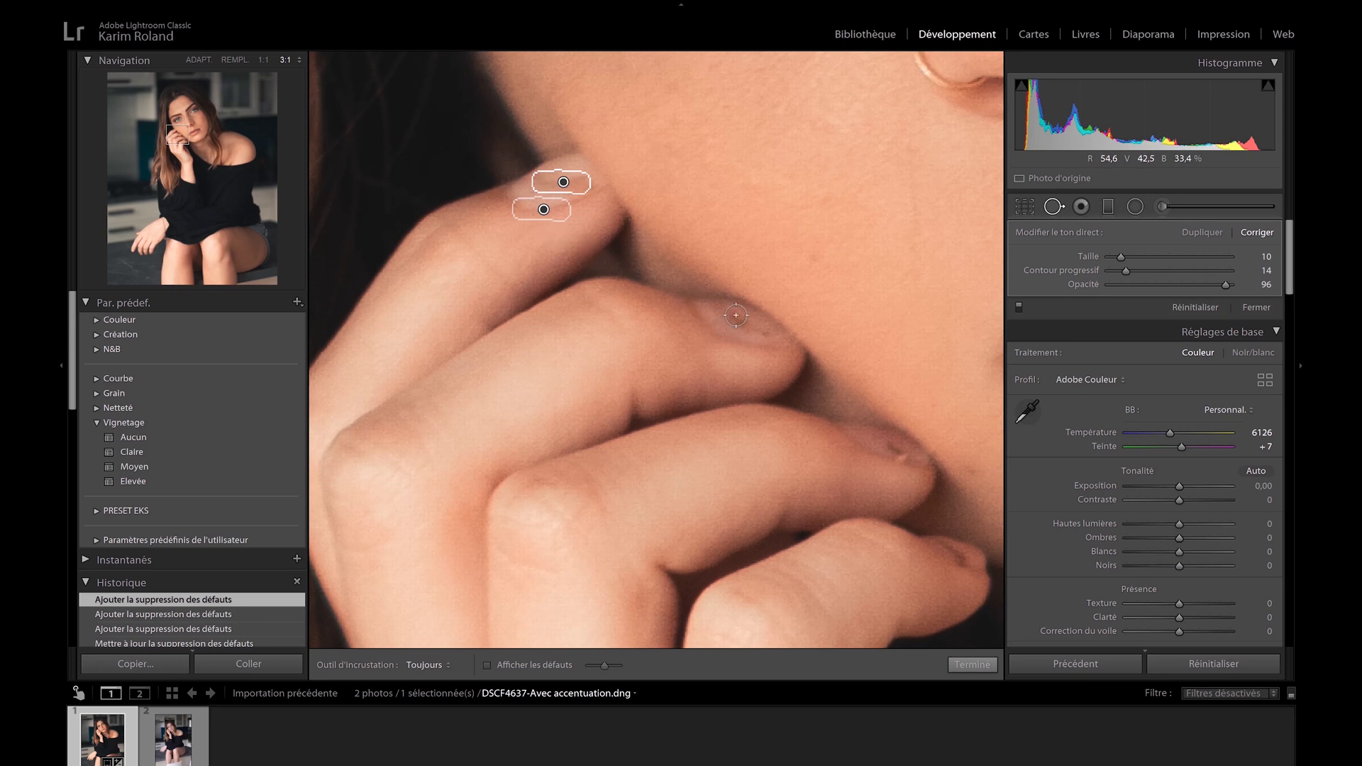
Heal the marks on the other three fingernails beside the cheek with Spot Removal.
mouse_move(747, 330)
left_mouse_down()
mouse_move(770, 342)
mouse_move(761, 337)
left_mouse_up()
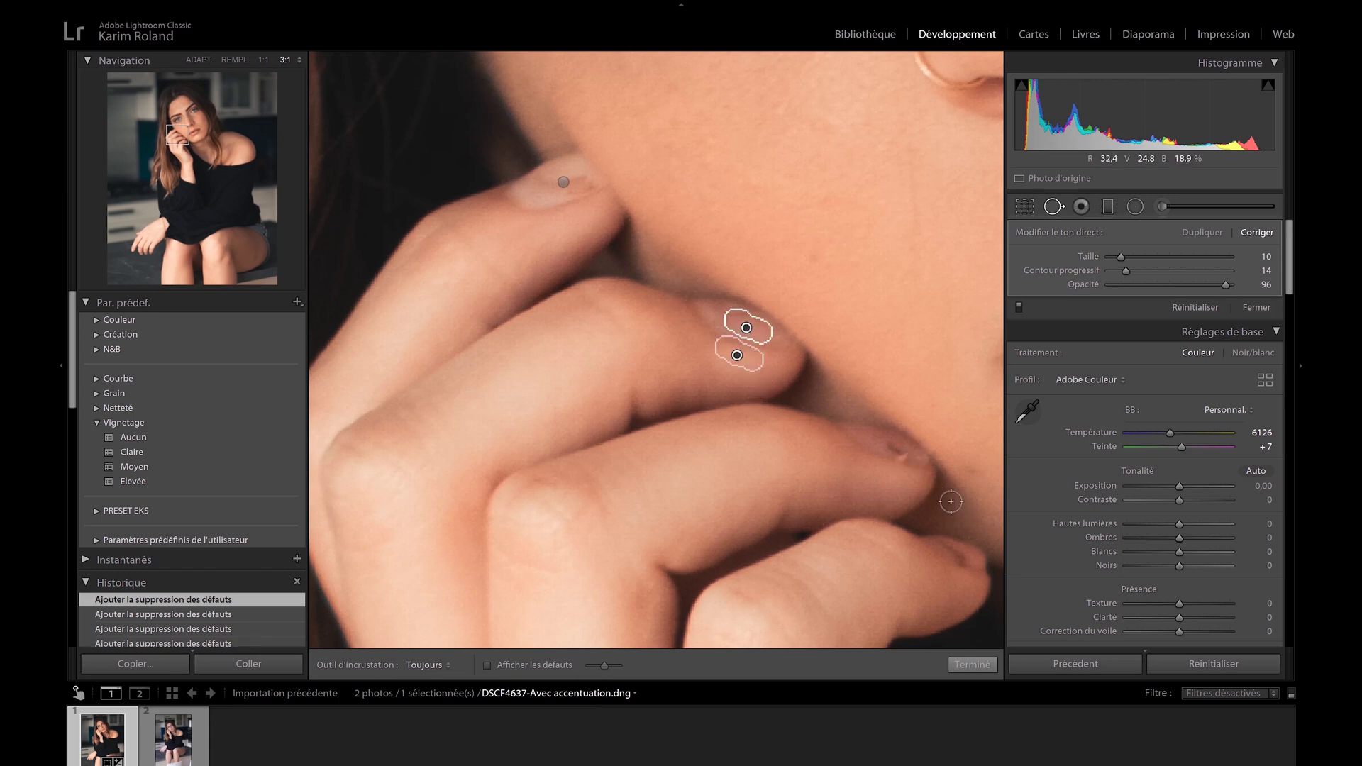
left_click(895, 448)
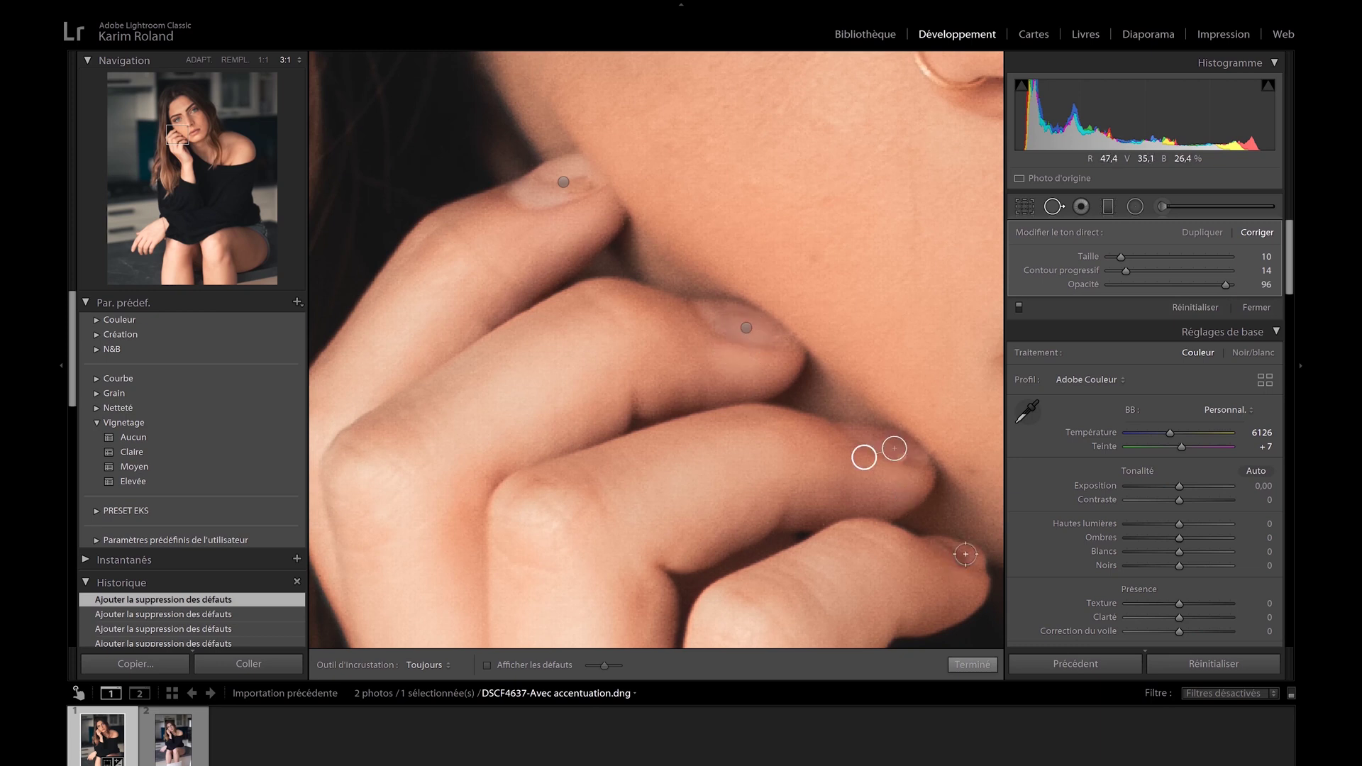
left_click_drag(945, 548, 969, 566)
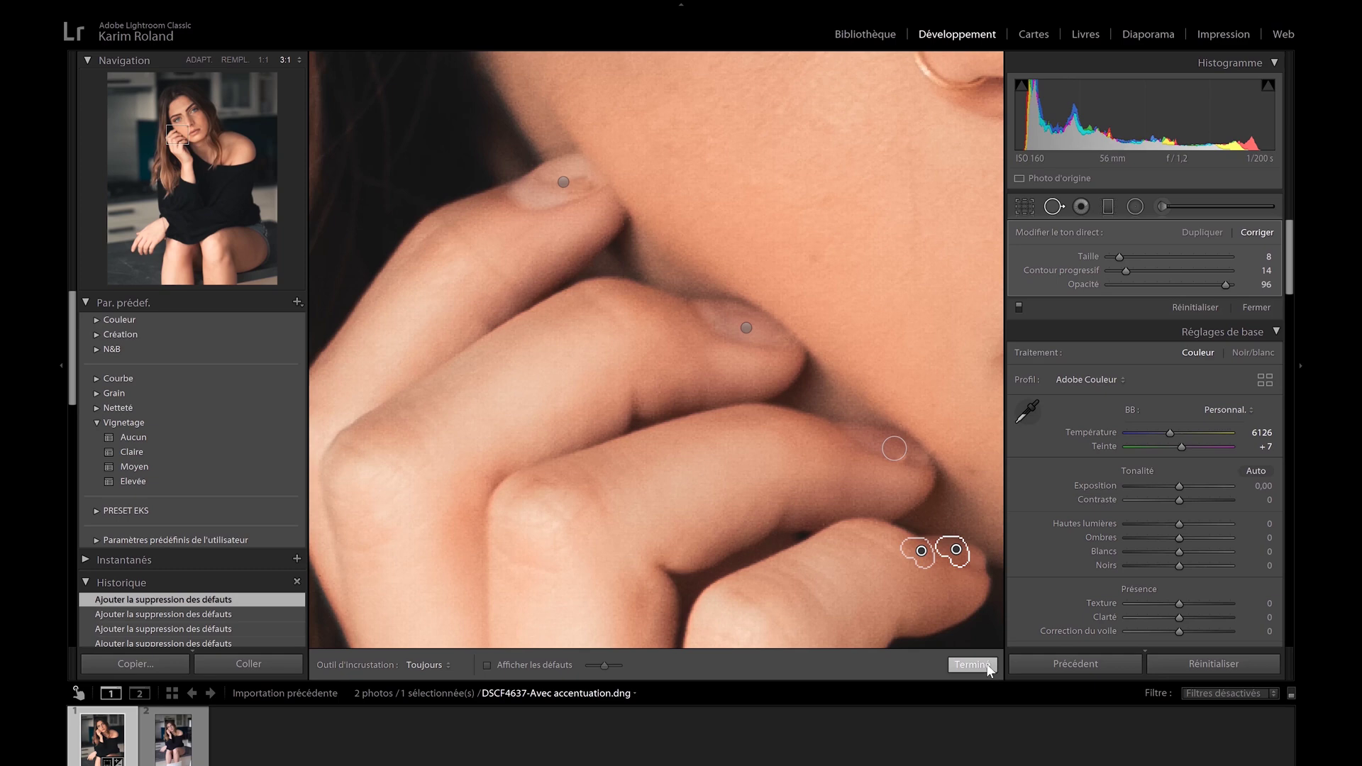
Hide the spot overlays and heal the shadow under the eye farther from the raised hand with a size 18 stroke.
key("ctrl+minus")
key("ctrl+minus")
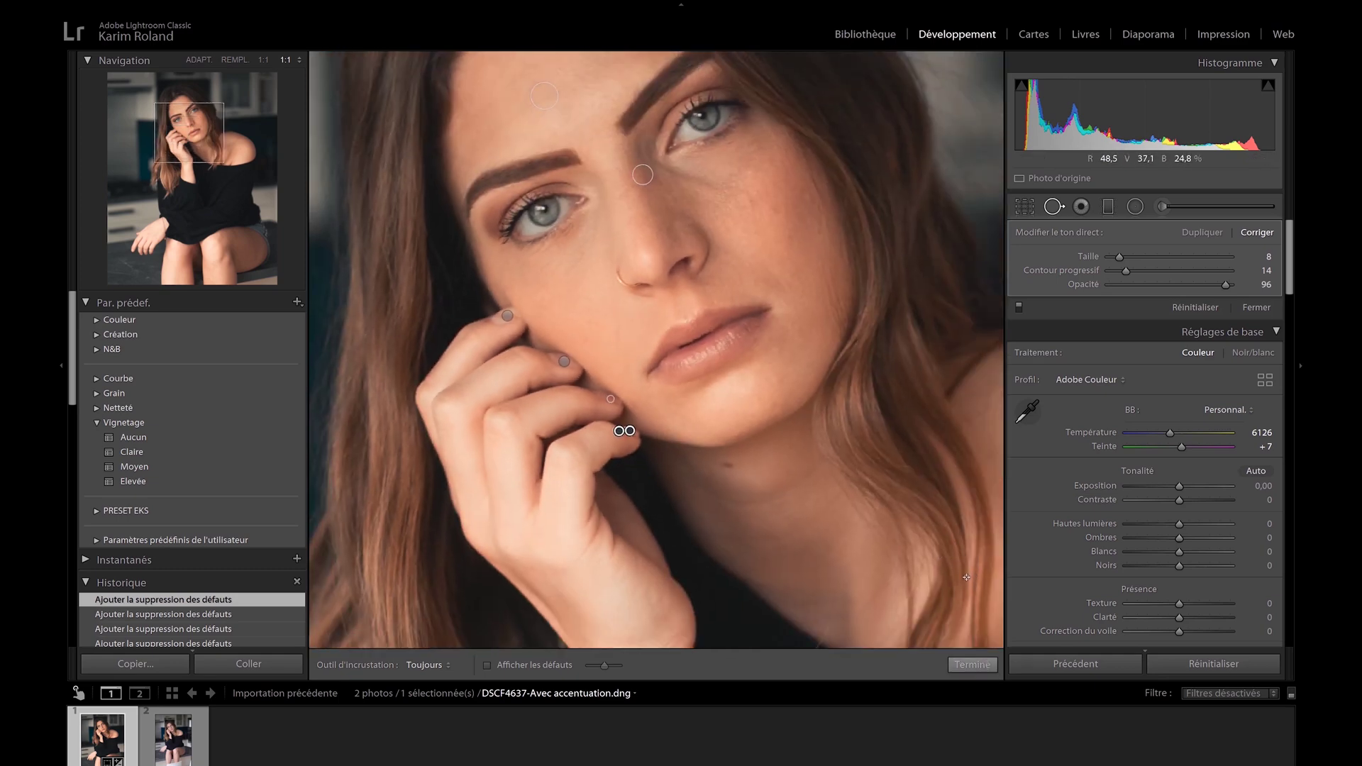
key("h")
key("ctrl+plus")
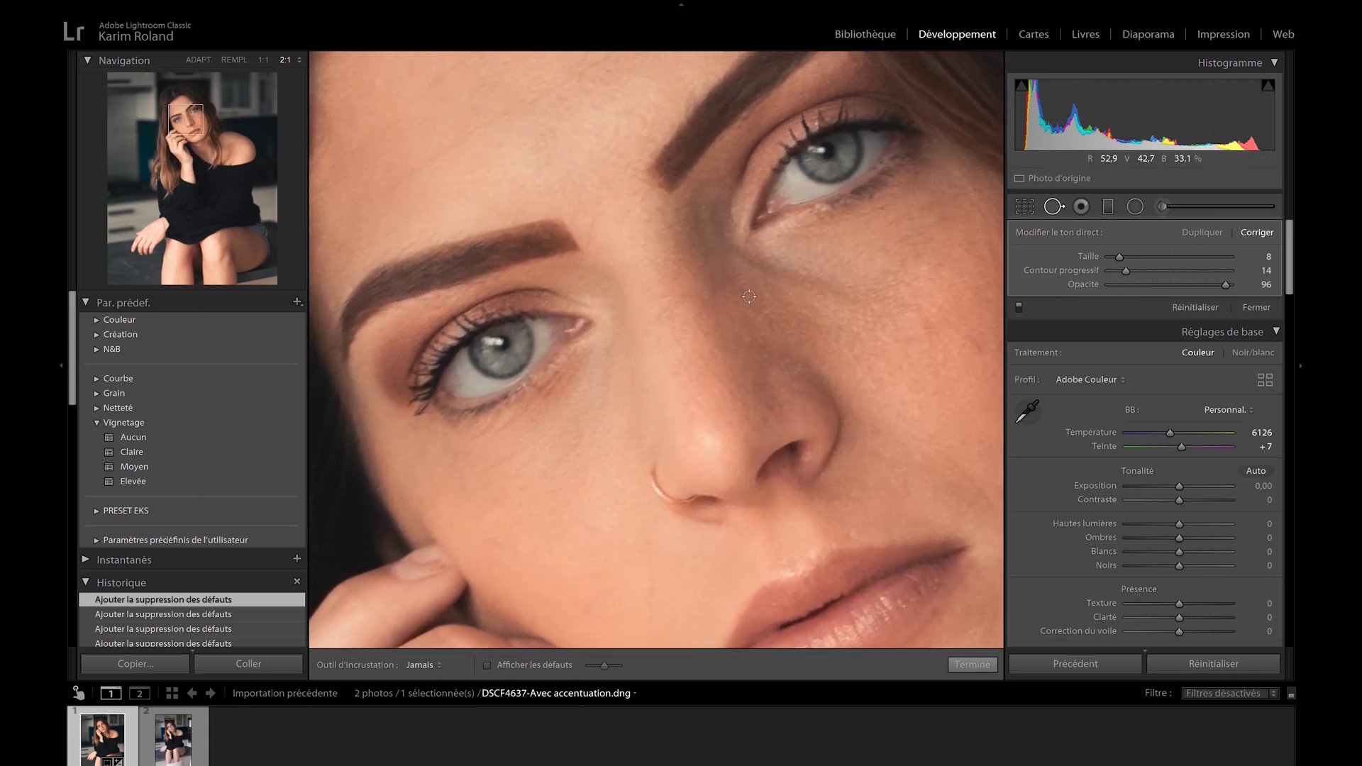
left_click(703, 274)
left_click_drag(722, 246, 760, 273)
left_click_drag(782, 283, 874, 312)
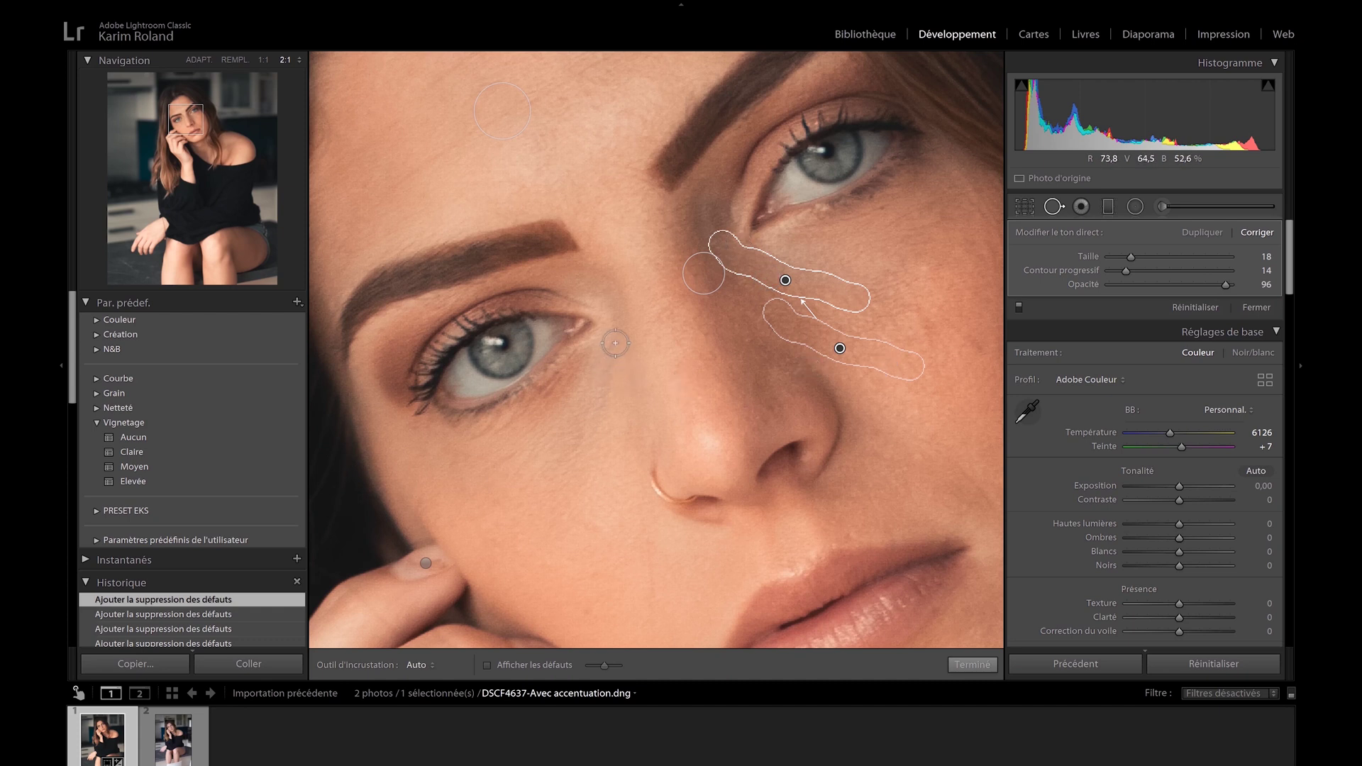
Heal the shadow between the other eye and the nose at size 17, finish Spot Removal and show the whole portrait.
left_click_drag(614, 339, 608, 417)
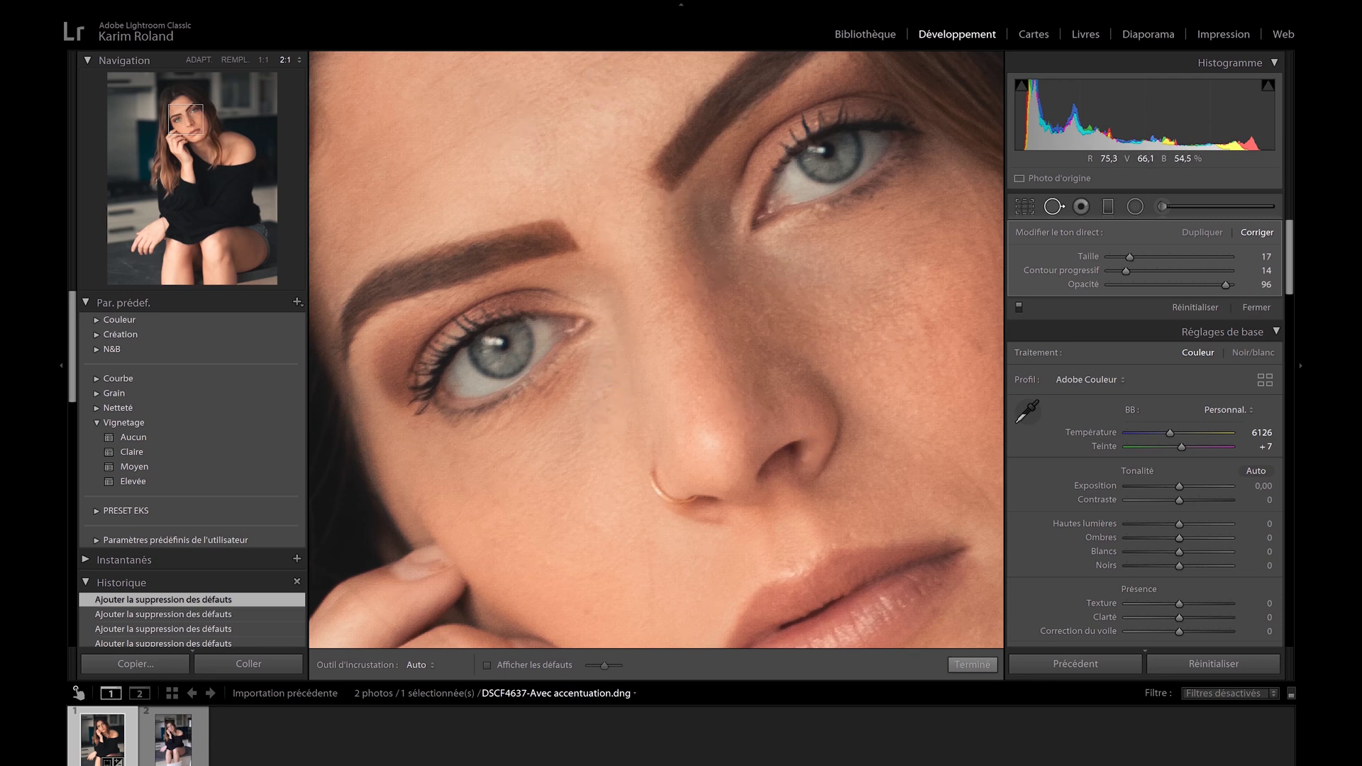
left_click(972, 665)
left_click(662, 395)
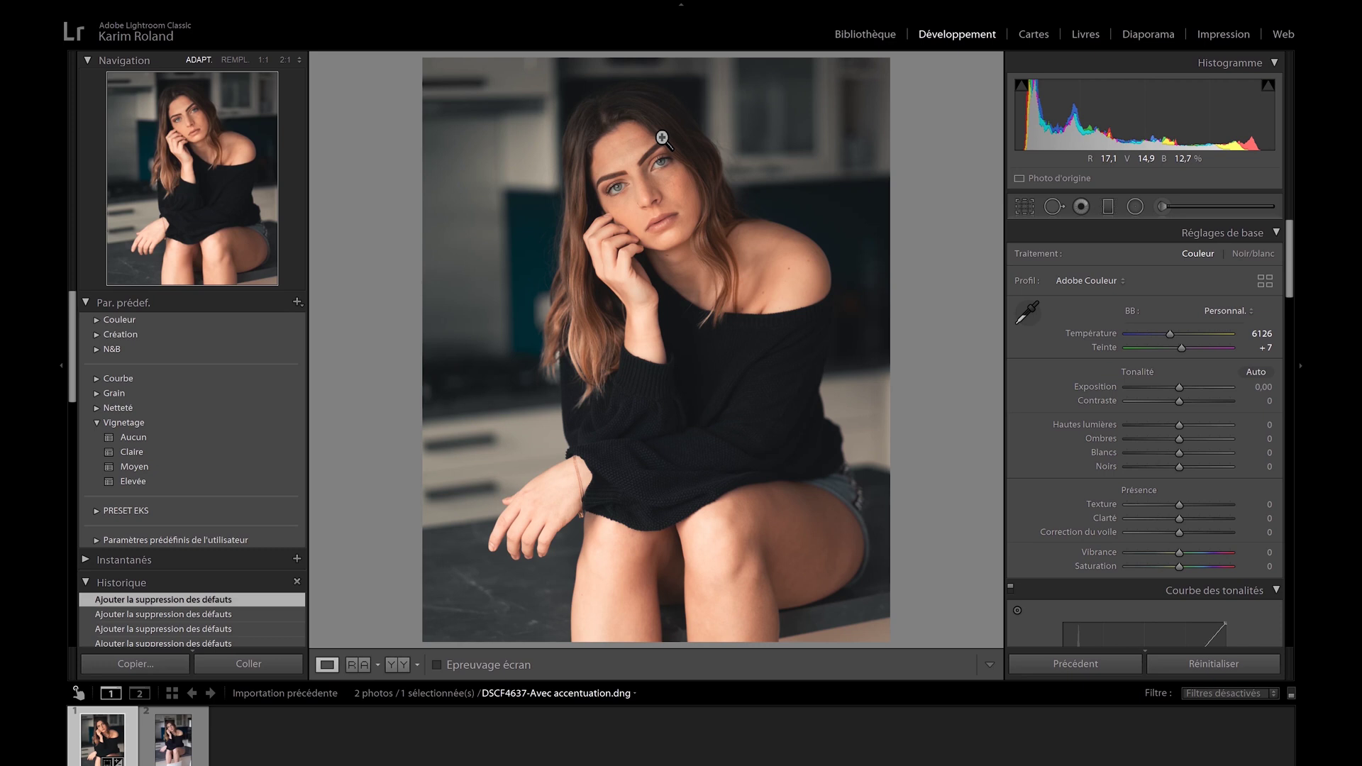
Start an Adjustment Brush with the BASE effect and set its colour to a saturated red.
left_click(1162, 206)
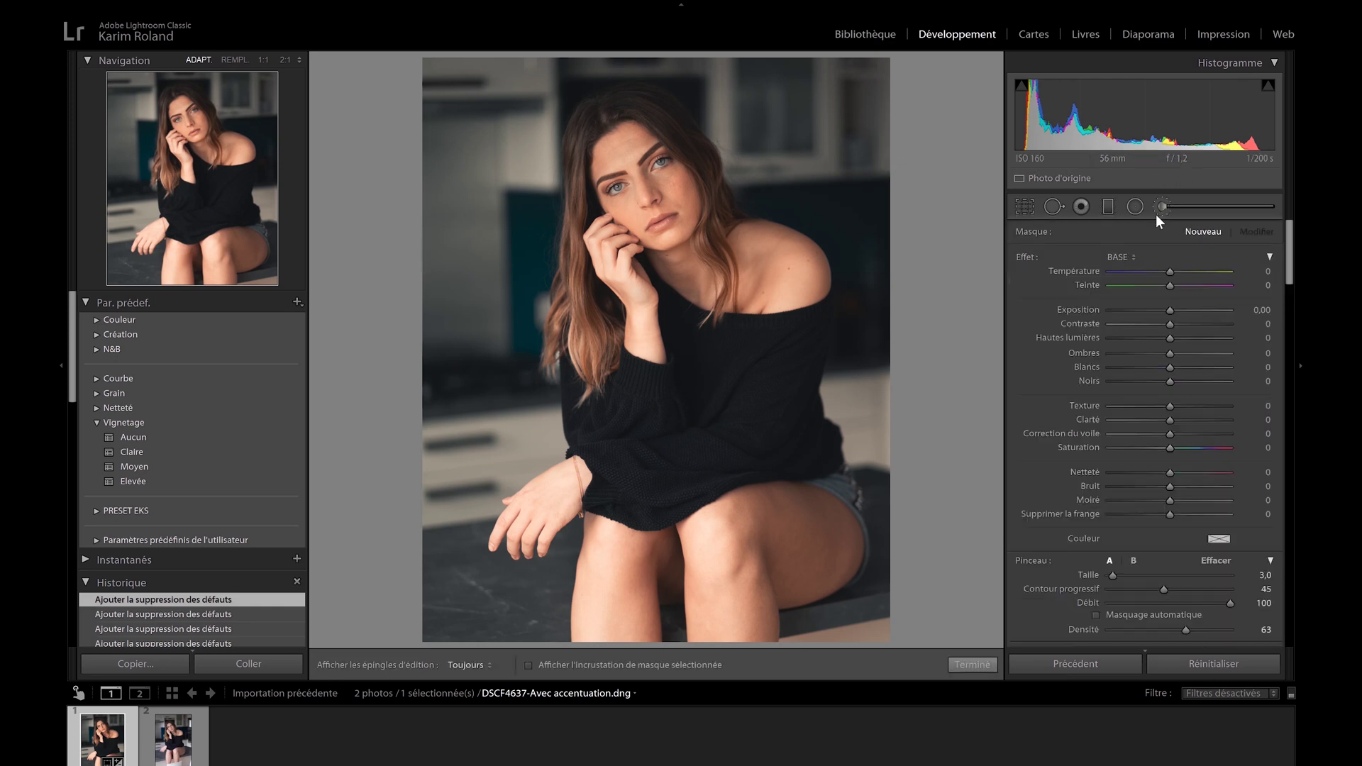
left_click(1131, 247)
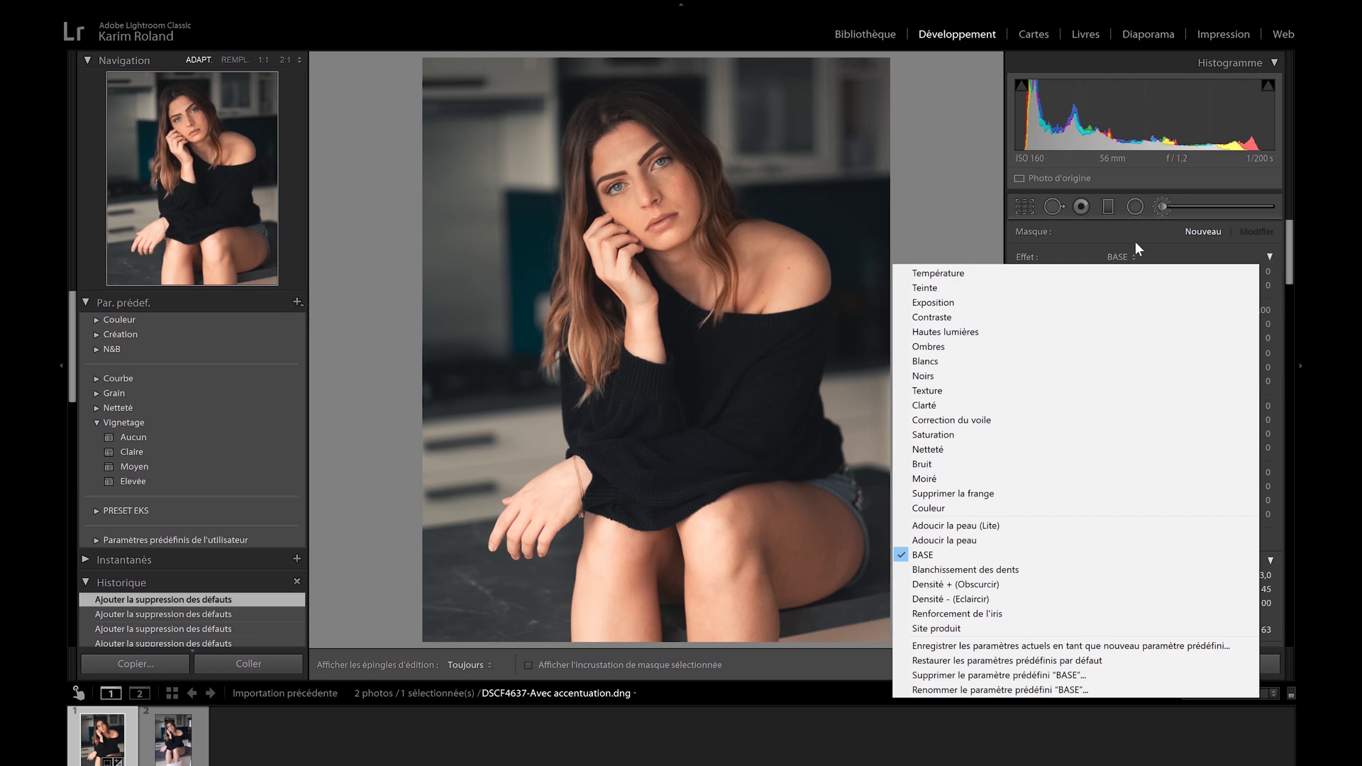
left_click(1137, 236)
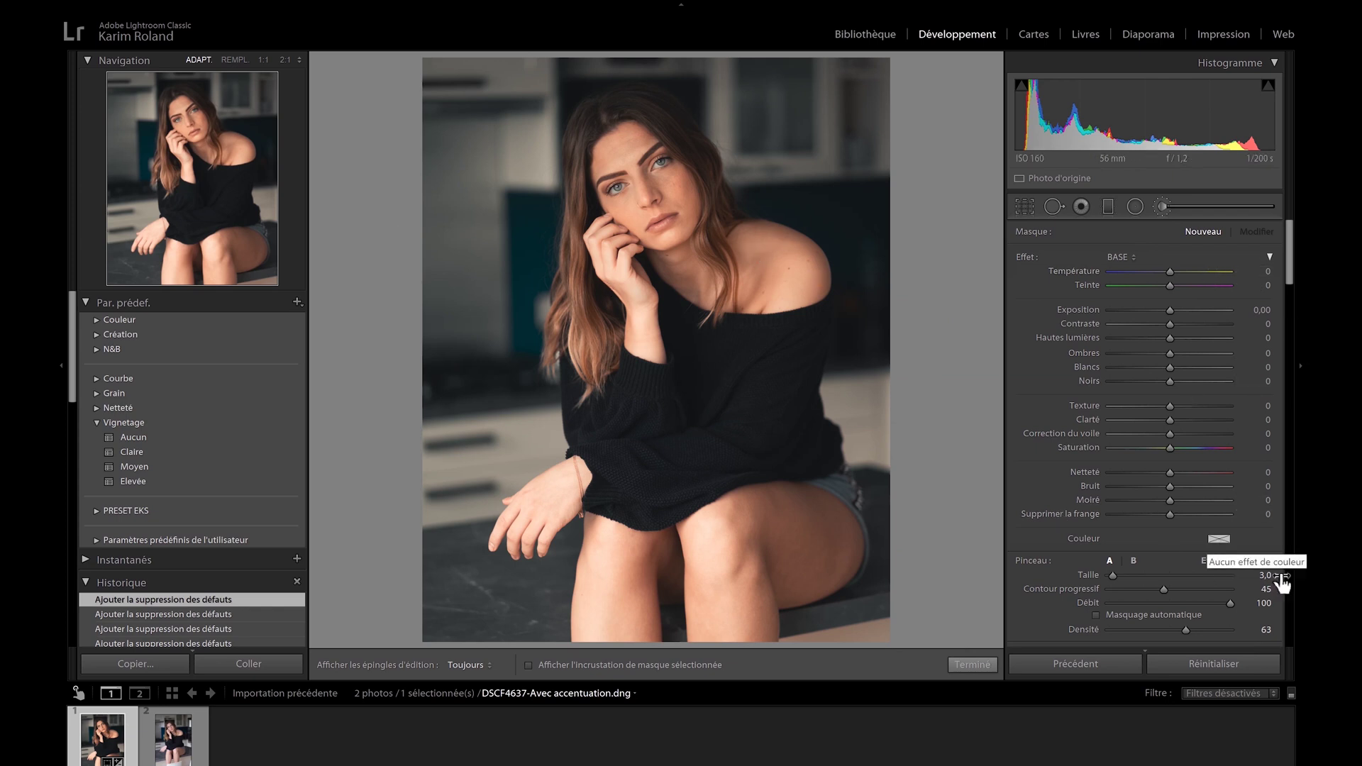
left_click(1211, 539)
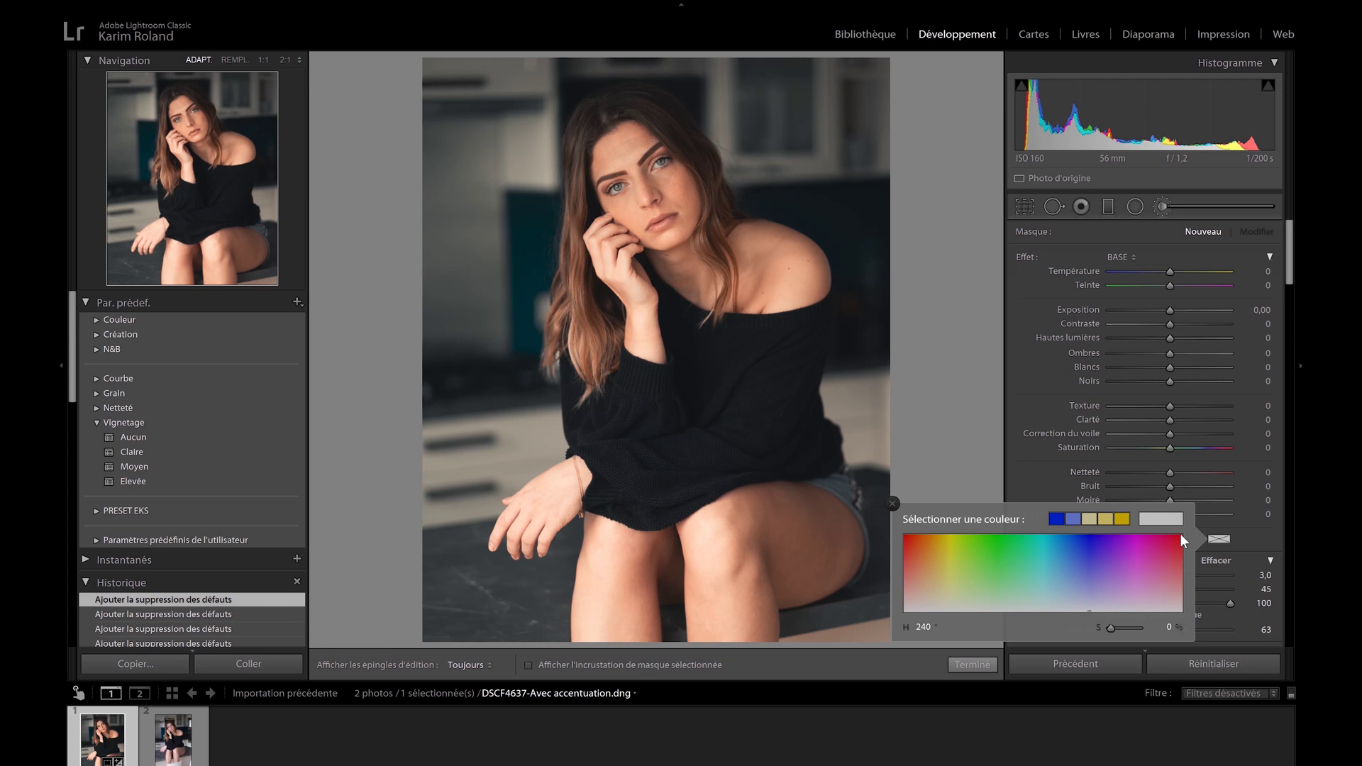
left_click(1179, 538)
left_click(892, 503)
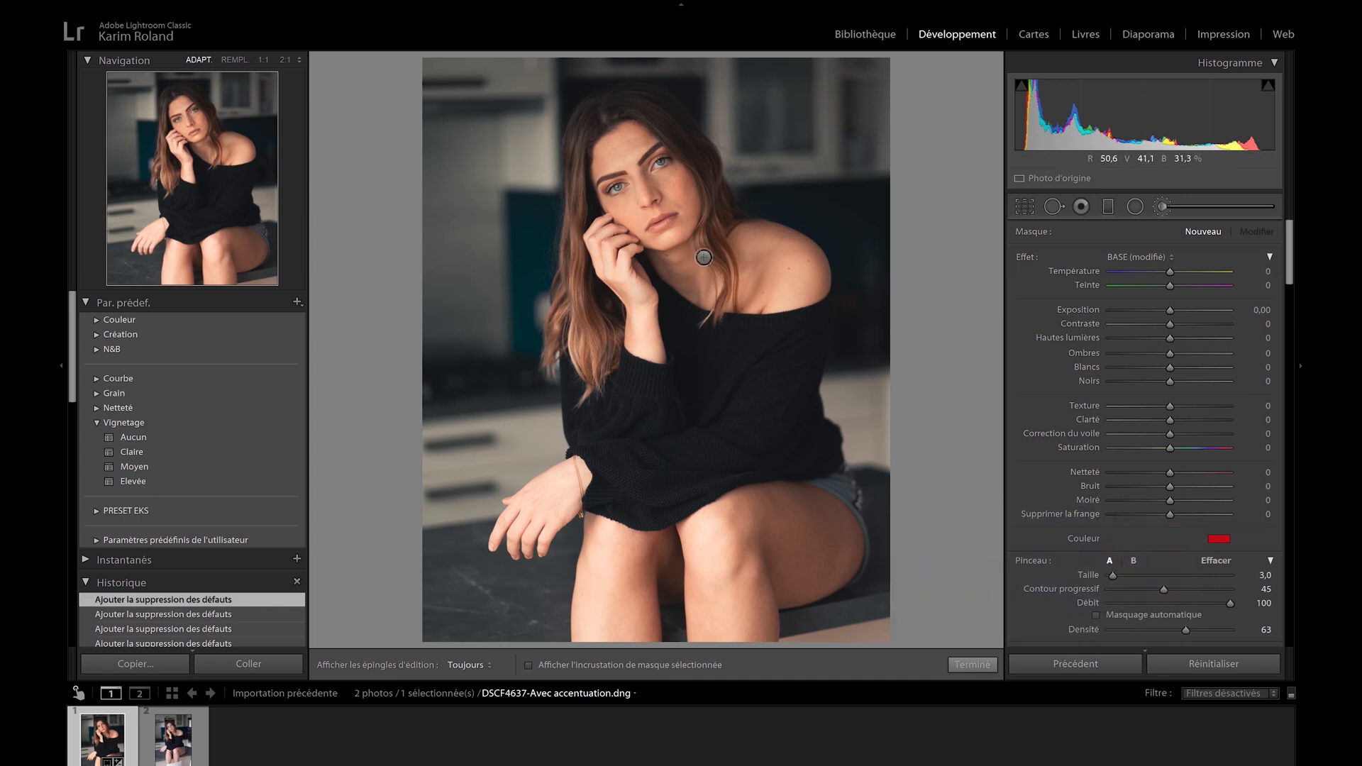
Paint the red brush mask over the face, raised hand, hair, bare shoulder, sweater and one knee at density 63.
scroll(642, 250, "up", 5)
scroll(522, 505, "down", 4)
scroll(518, 528, "down", 2)
scroll(653, 394, "up", 4)
scroll(770, 474, "up", 5)
left_click_drag(630, 190, 645, 227)
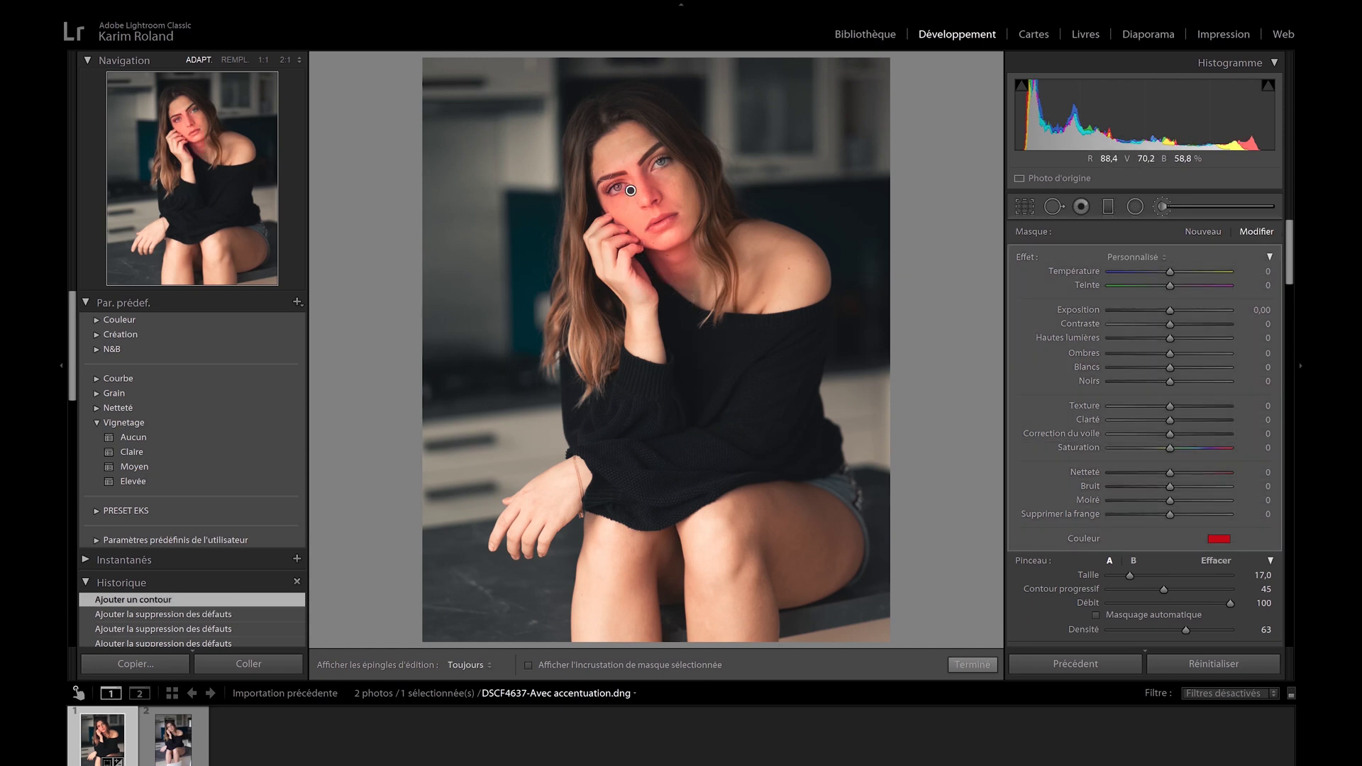
scroll(637, 207, "down", 4)
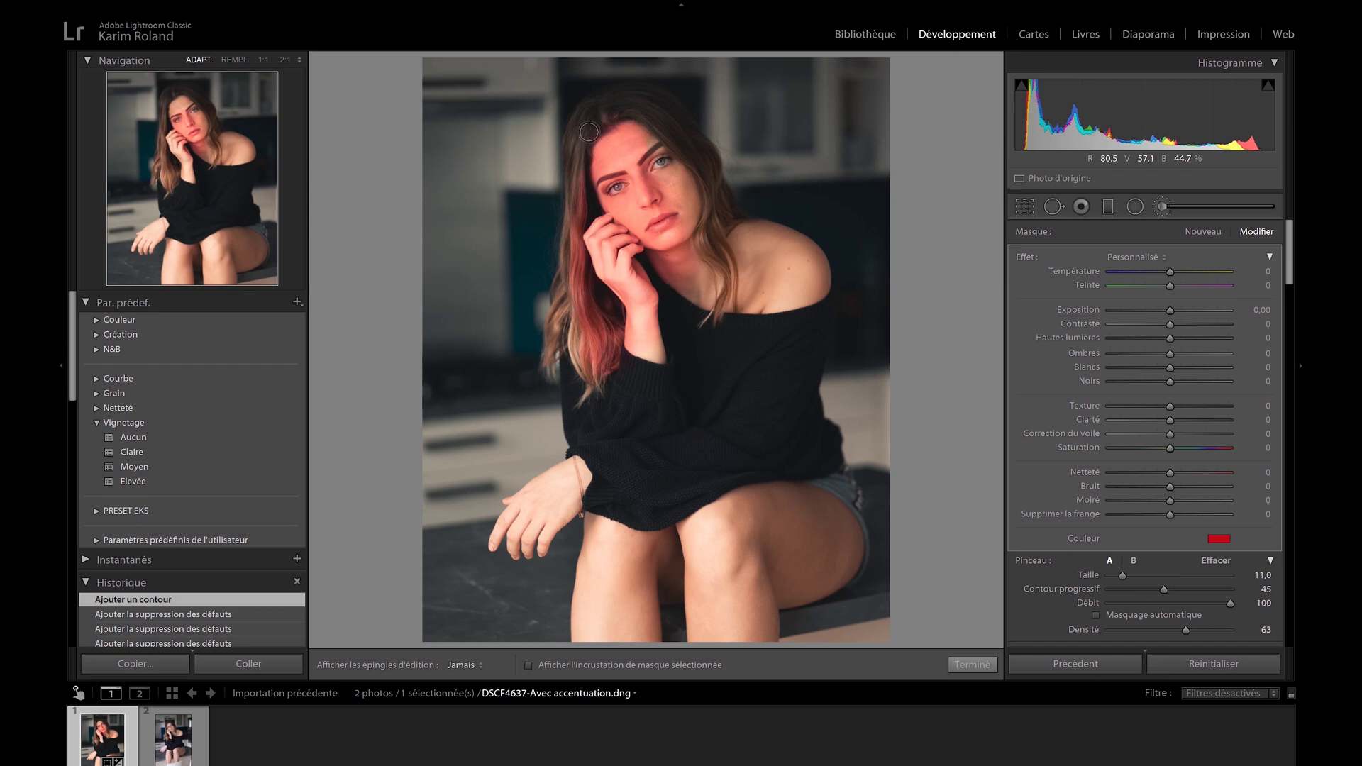
left_click_drag(605, 367, 724, 400)
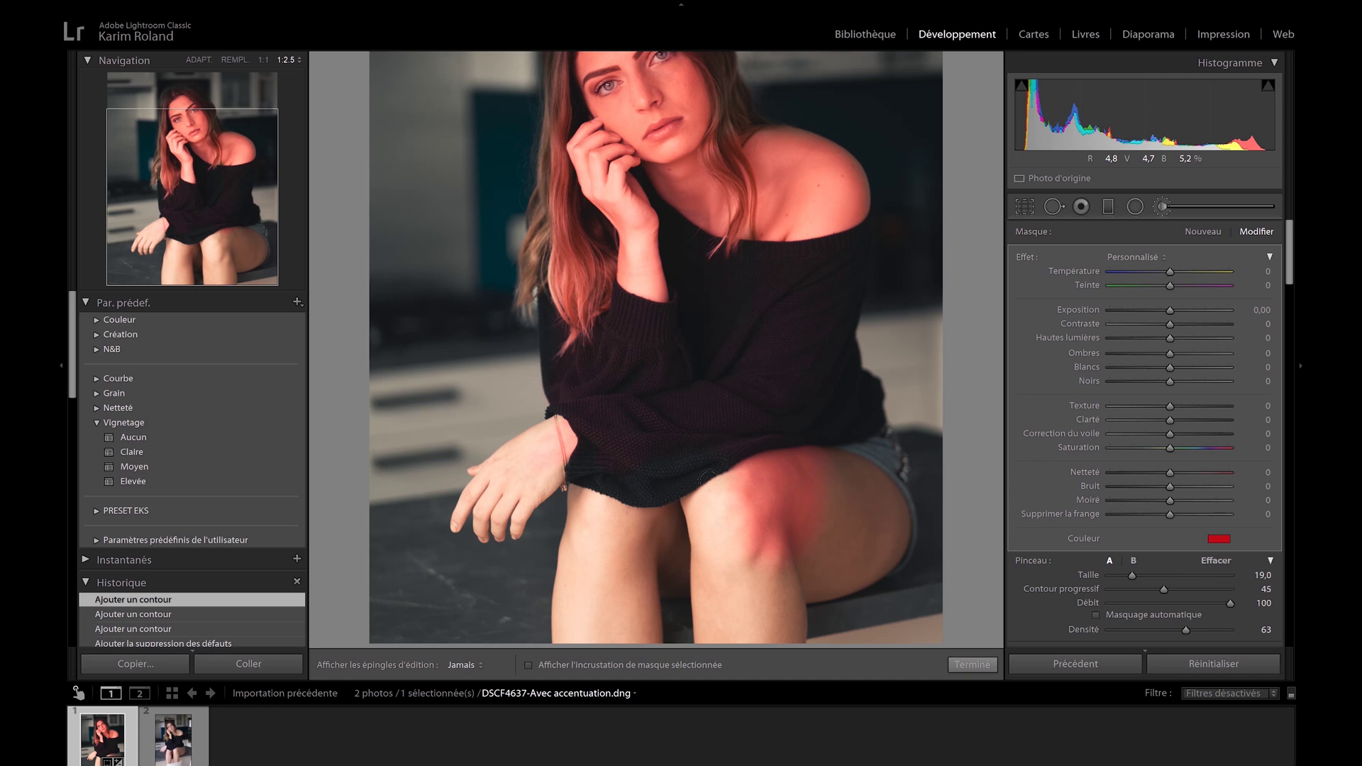
Raise the brush density to 100 and paint the mask over both legs.
left_click_drag(1186, 630, 1231, 630)
scroll(717, 489, "down", 5)
mouse_move(745, 471)
left_mouse_down()
mouse_move(710, 490)
mouse_move(773, 632)
left_mouse_up()
mouse_move(624, 497)
left_mouse_down()
mouse_move(571, 560)
mouse_move(567, 603)
mouse_move(610, 639)
left_mouse_up()
mouse_move(681, 521)
left_mouse_down()
mouse_move(663, 532)
mouse_move(704, 624)
left_mouse_up()
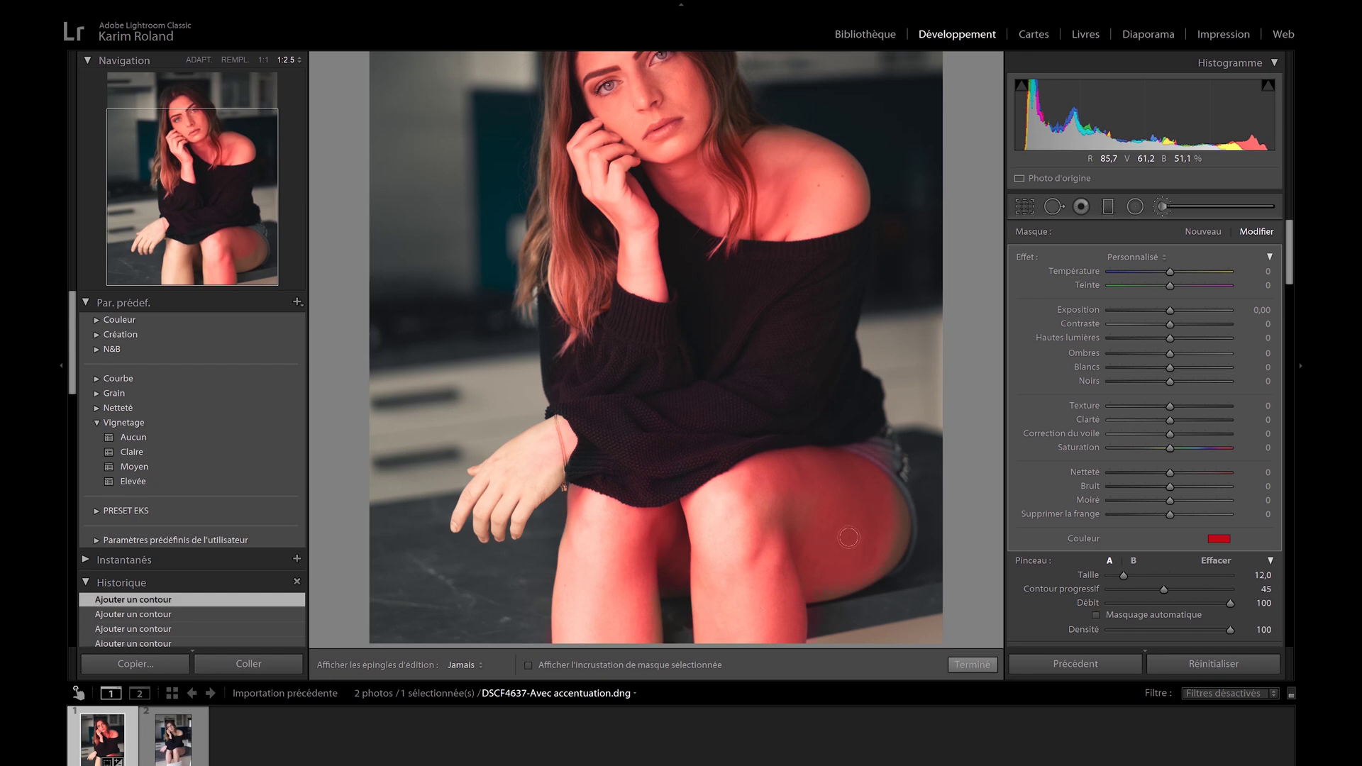
Paint the mask over the back and fingers of the hand resting on the knee with a small brush of size 5.
key("ctrl+equal")
key("ctrl+equal")
key("ctrl+minus")
left_click_drag(643, 259, 608, 276)
key("bracketleft")
key("bracketleft")
key("bracketleft")
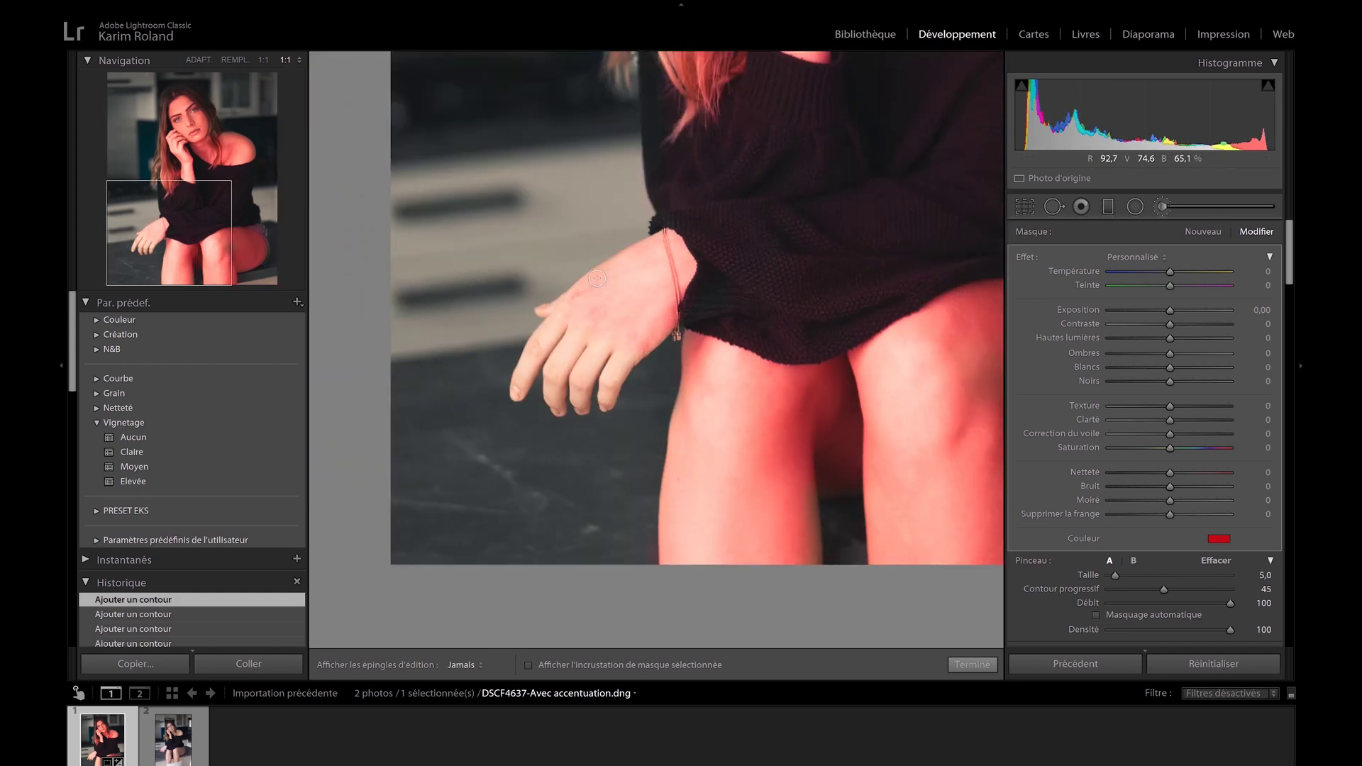
left_click_drag(528, 361, 521, 382)
mouse_move(571, 347)
left_mouse_down()
mouse_move(459, 306)
mouse_move(505, 316)
left_mouse_up()
key("h")
key("h")
key("bracketleft")
key("bracketleft")
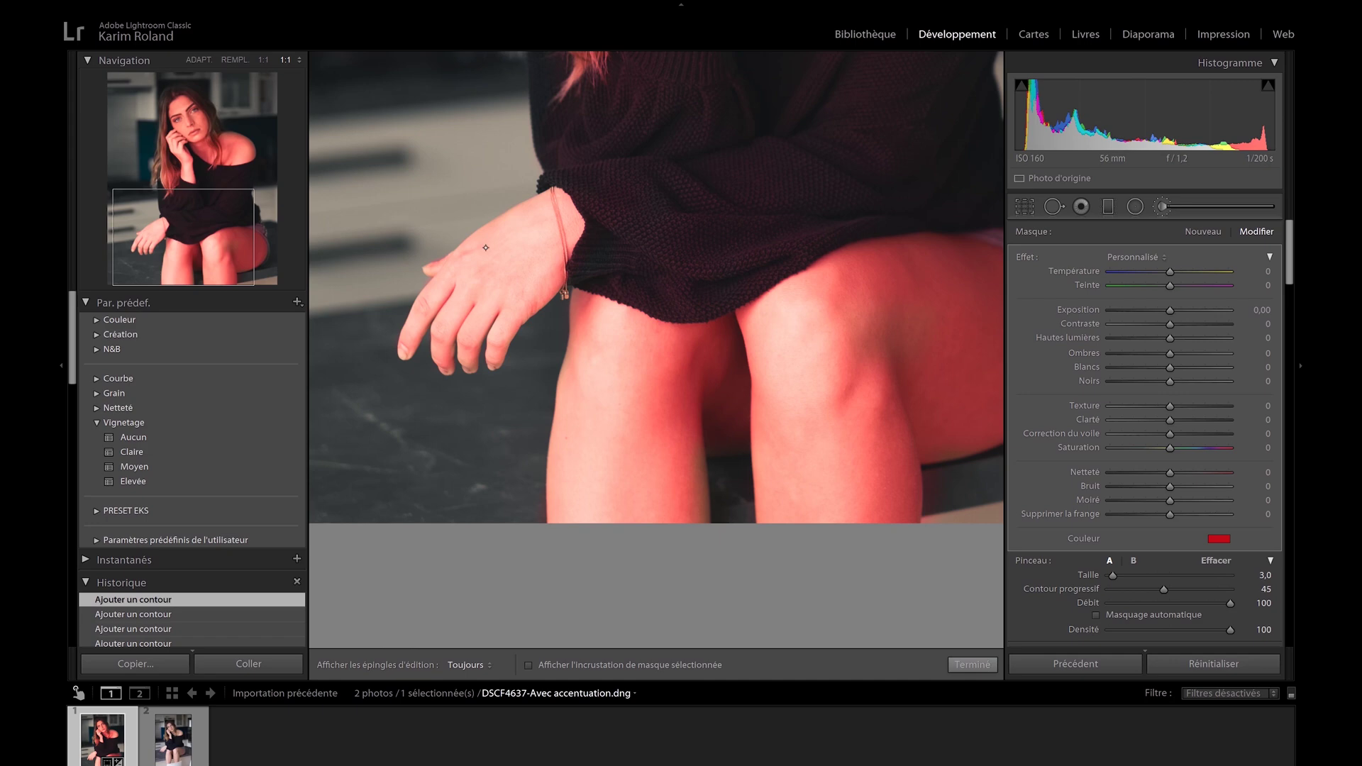
Paint the mask over the denim shorts and the outer thigh, and over the hair on top of the head, at size 5.
left_click_drag(951, 340, 592, 282)
mouse_move(681, 297)
left_mouse_down()
mouse_move(607, 403)
mouse_move(638, 515)
left_mouse_up()
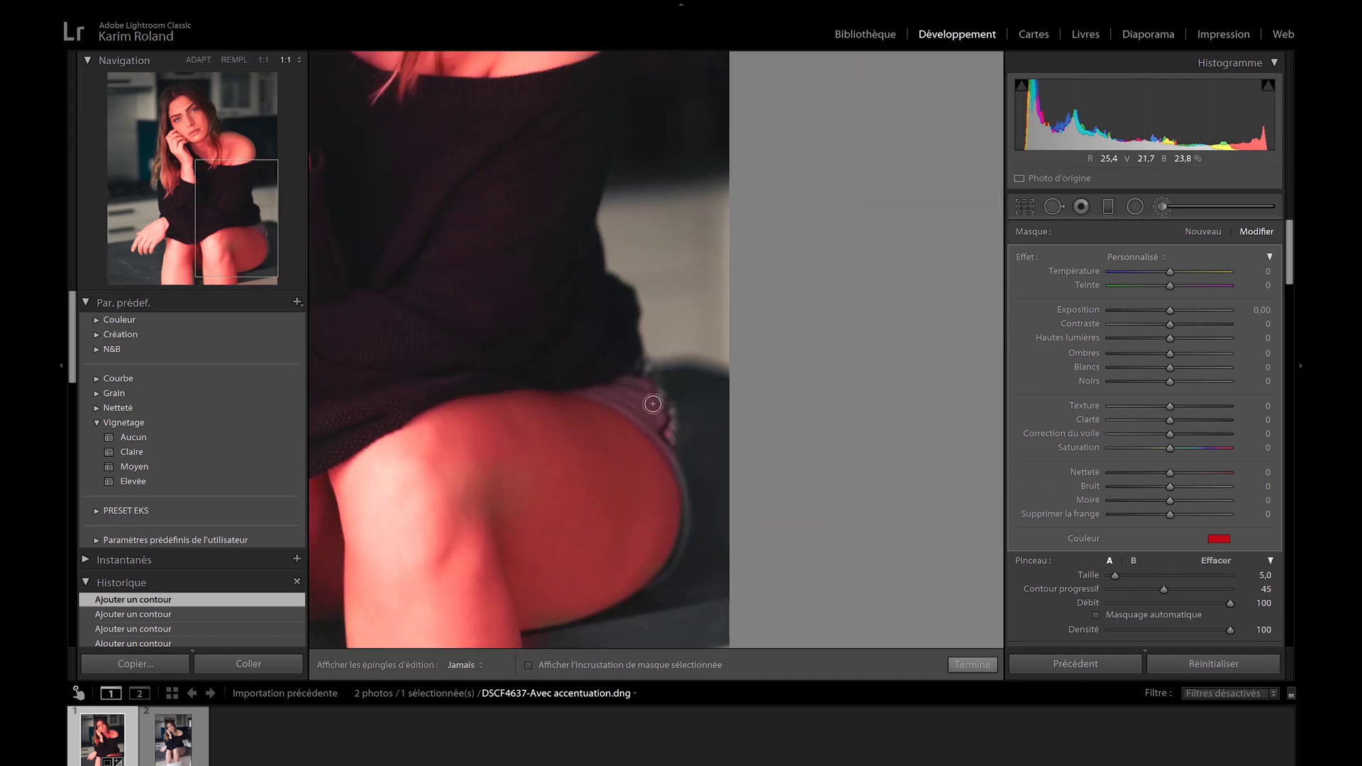
left_click_drag(595, 135, 741, 406)
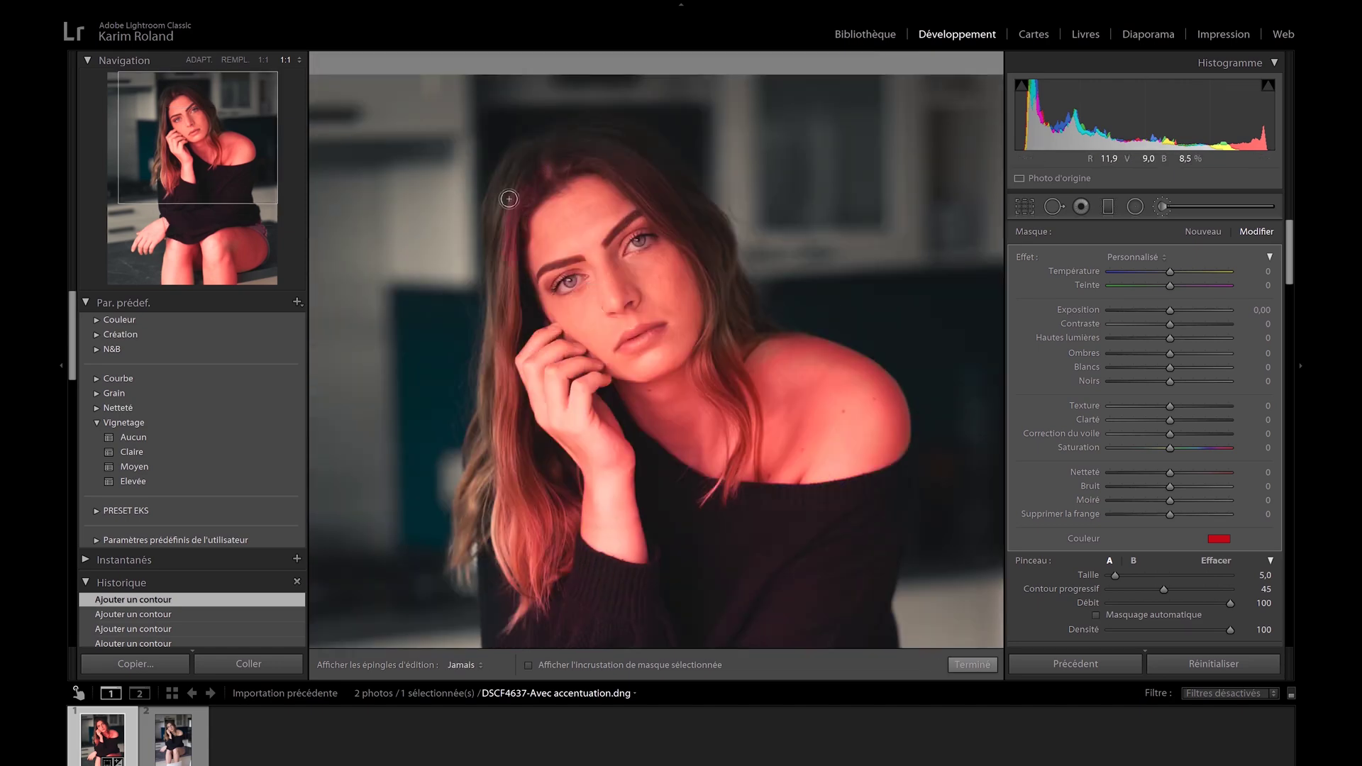
mouse_move(509, 199)
left_mouse_down()
mouse_move(496, 374)
mouse_move(466, 504)
mouse_move(512, 547)
mouse_move(536, 393)
mouse_move(536, 146)
mouse_move(606, 154)
mouse_move(719, 352)
mouse_move(724, 264)
mouse_move(623, 136)
mouse_move(596, 132)
mouse_move(718, 243)
mouse_move(711, 254)
mouse_move(589, 123)
mouse_move(501, 213)
left_mouse_up()
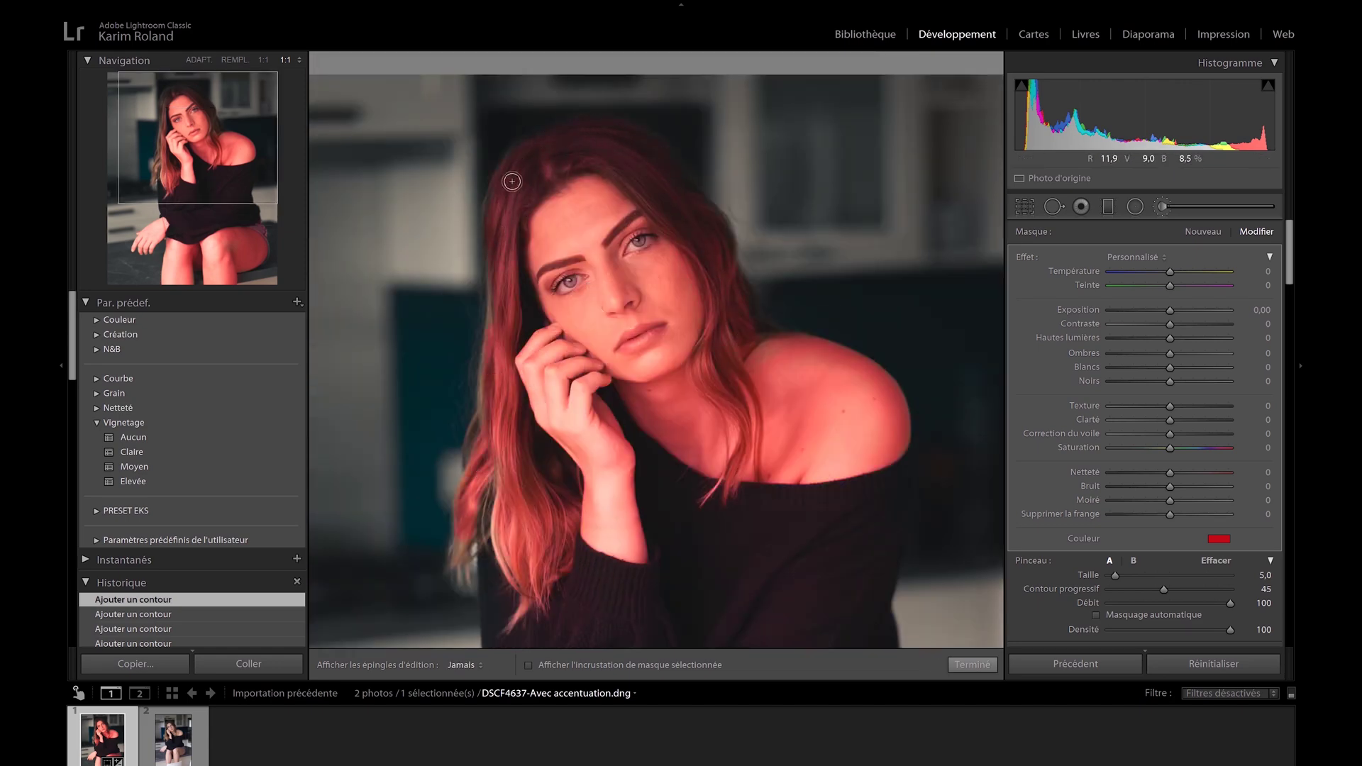
Inspect the mask's coverage on the fingertips, hand, sweater and hair, and check it on the whole figure.
scroll(656, 350, "down", 3)
scroll(657, 349, "up", 5)
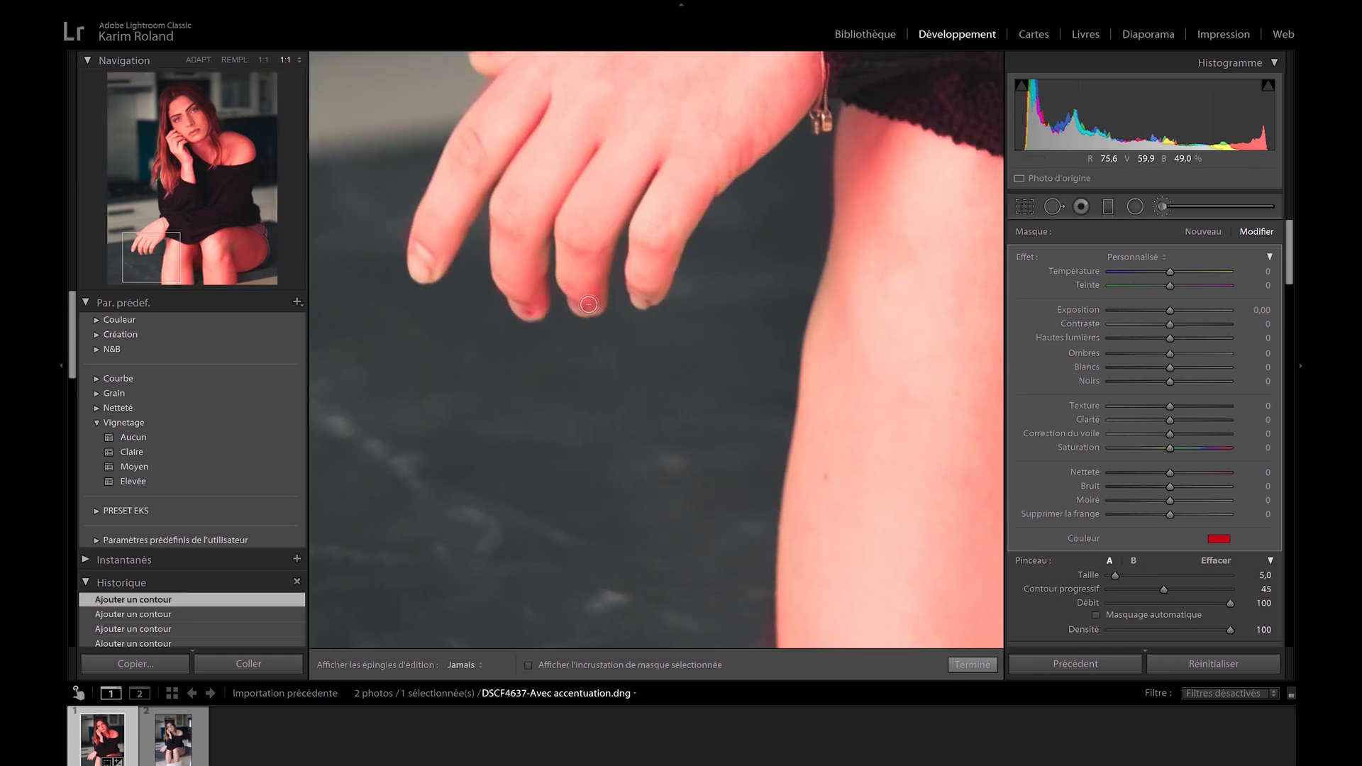
scroll(656, 350, "up", 3)
scroll(656, 349, "up", 3)
scroll(656, 350, "down", 5)
scroll(822, 436, "up", 4)
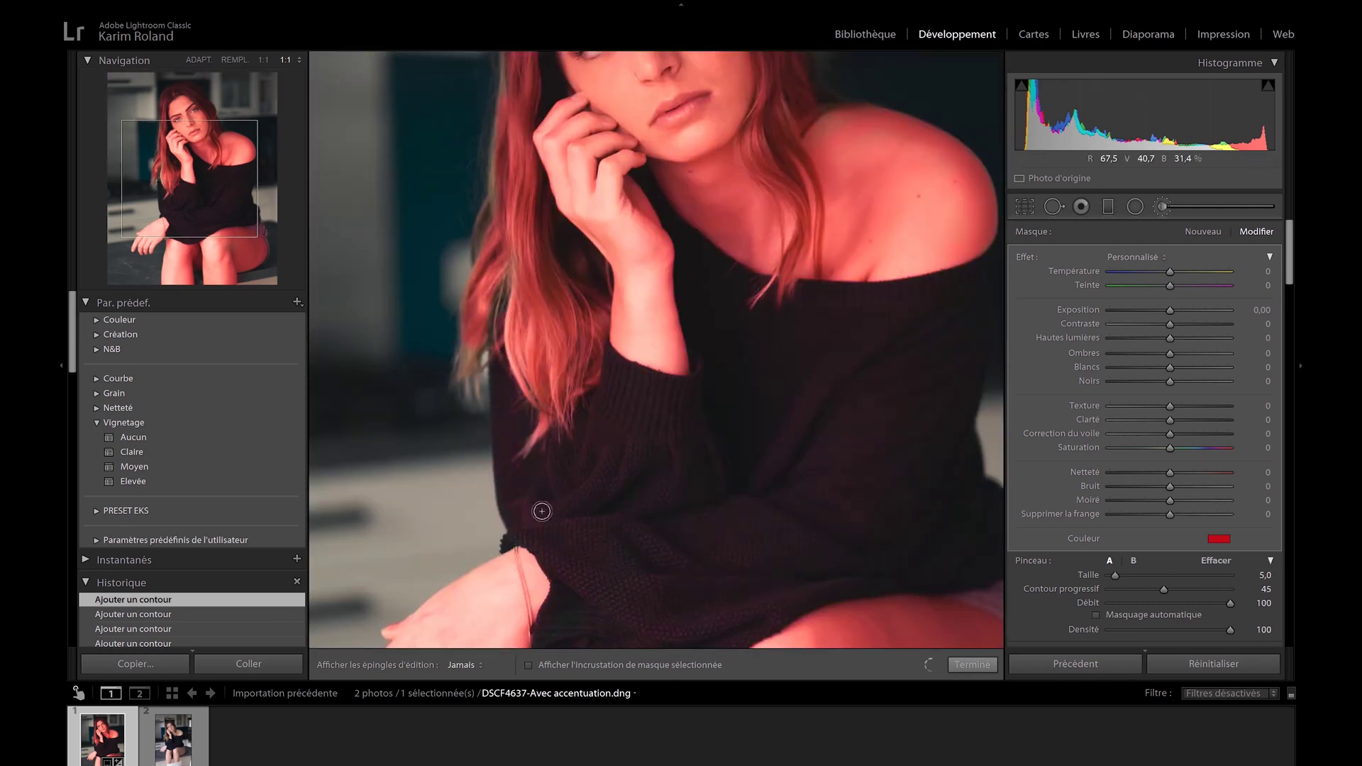
key("h")
key("z")
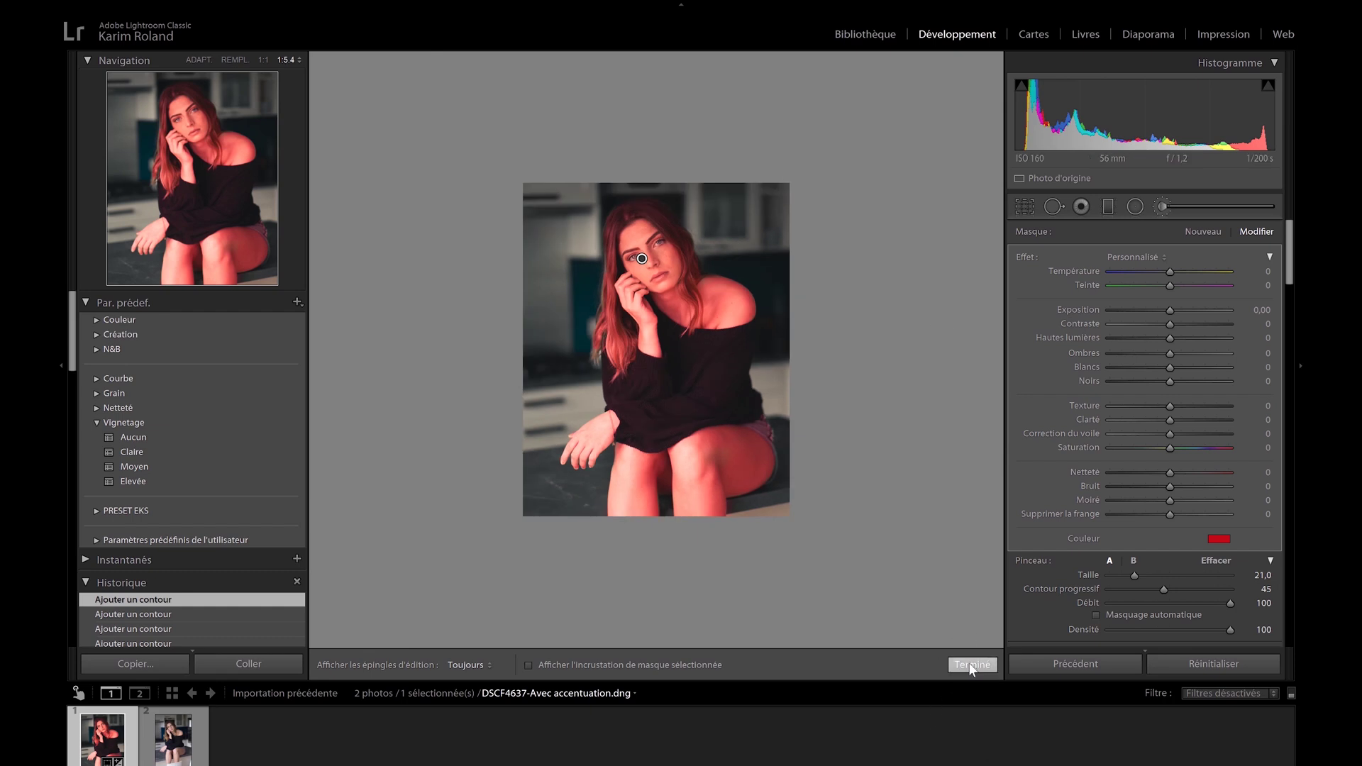
key("ctrl+equal")
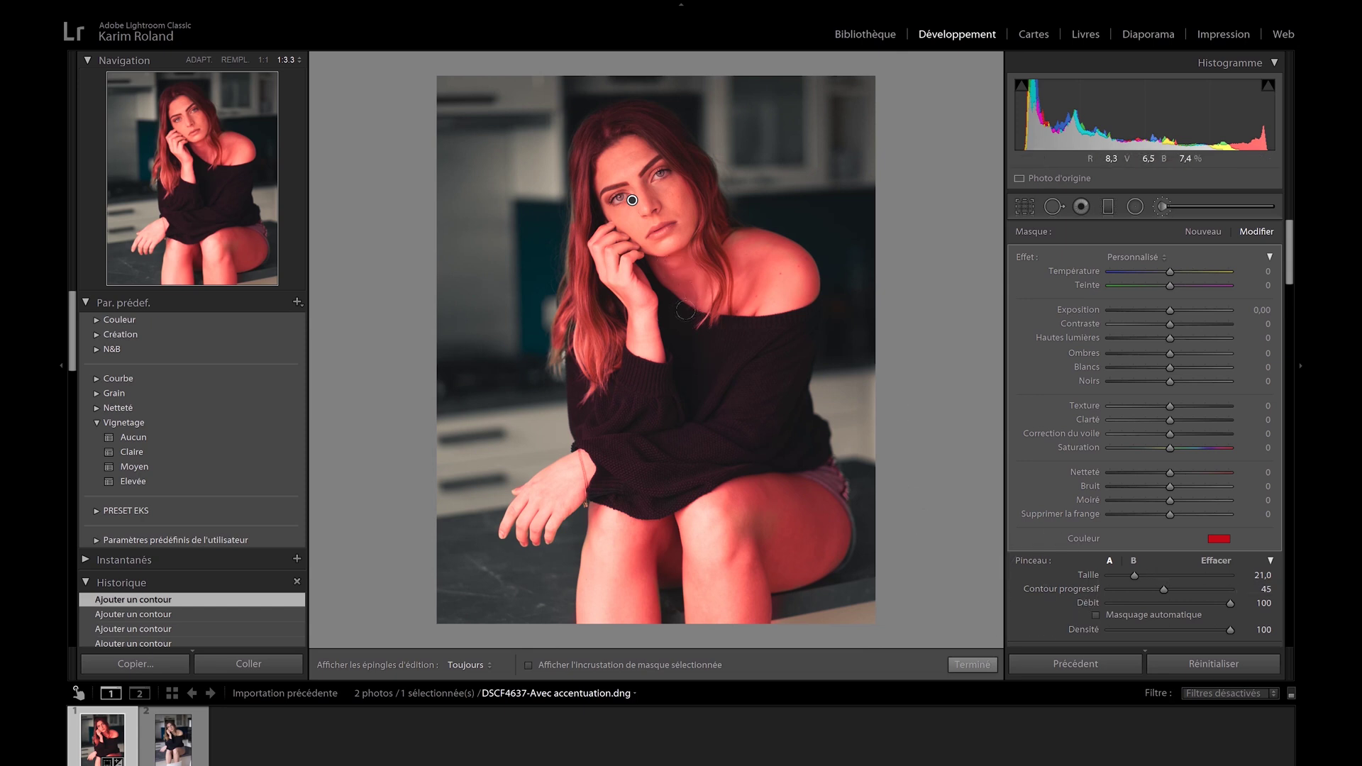
Examine the red mask's coverage up close on the face, hair, raised hand and bare shoulder, and on the whole figure.
key("ctrl+equal")
key("ctrl+equal")
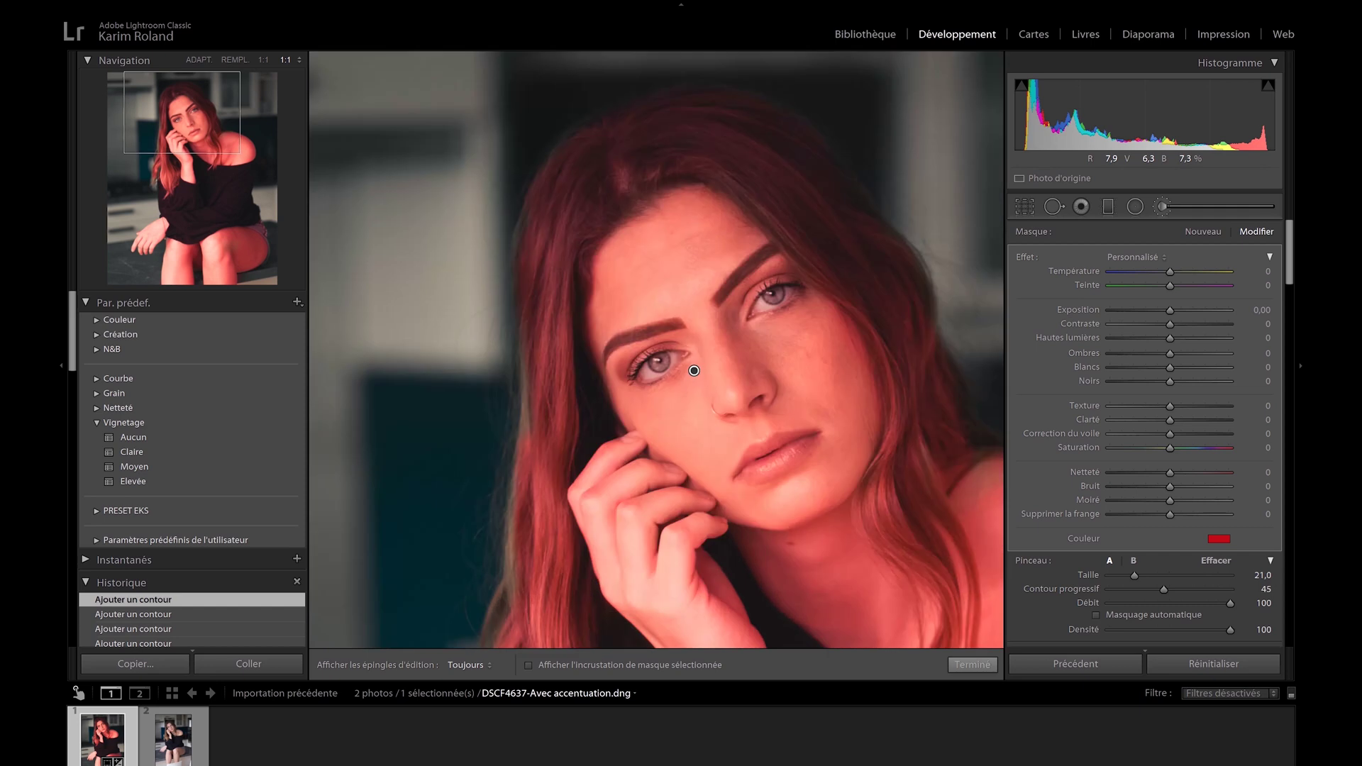
key("h")
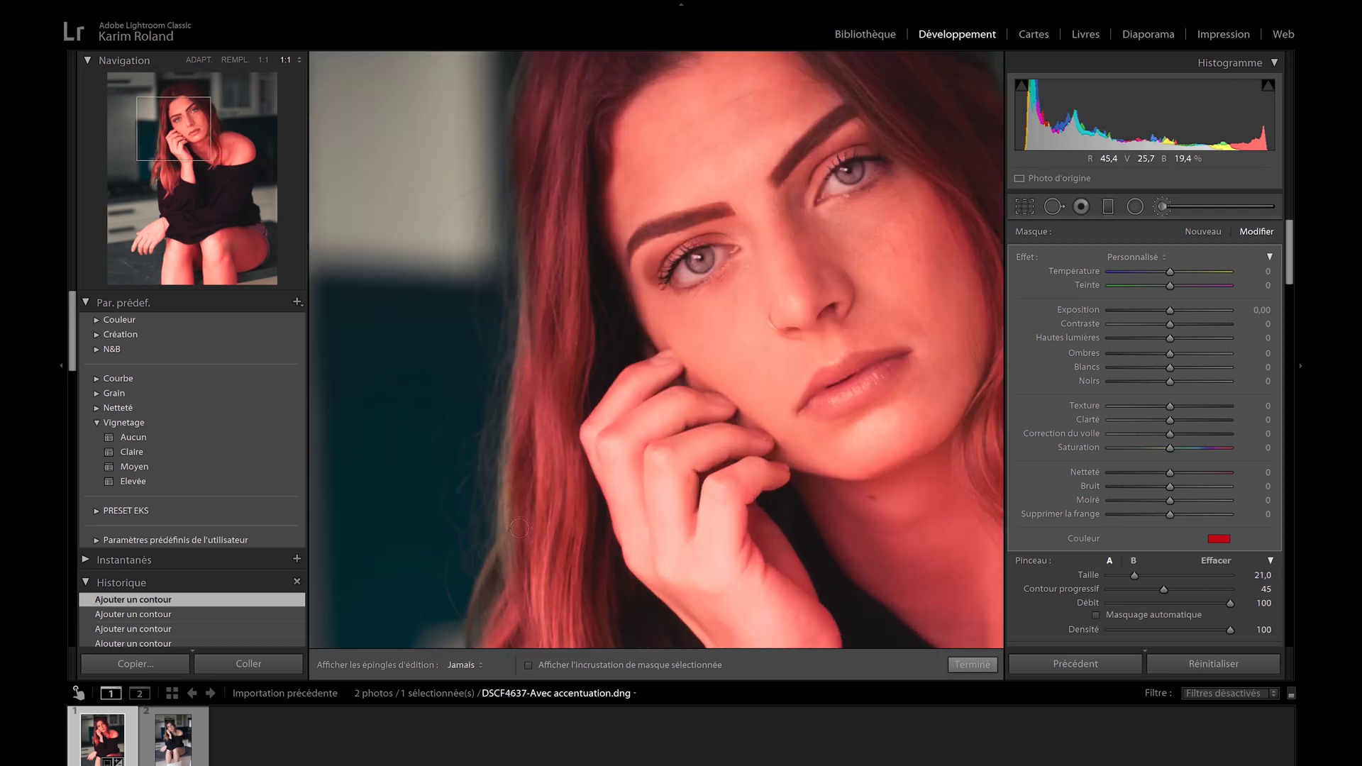
key("ctrl+minus")
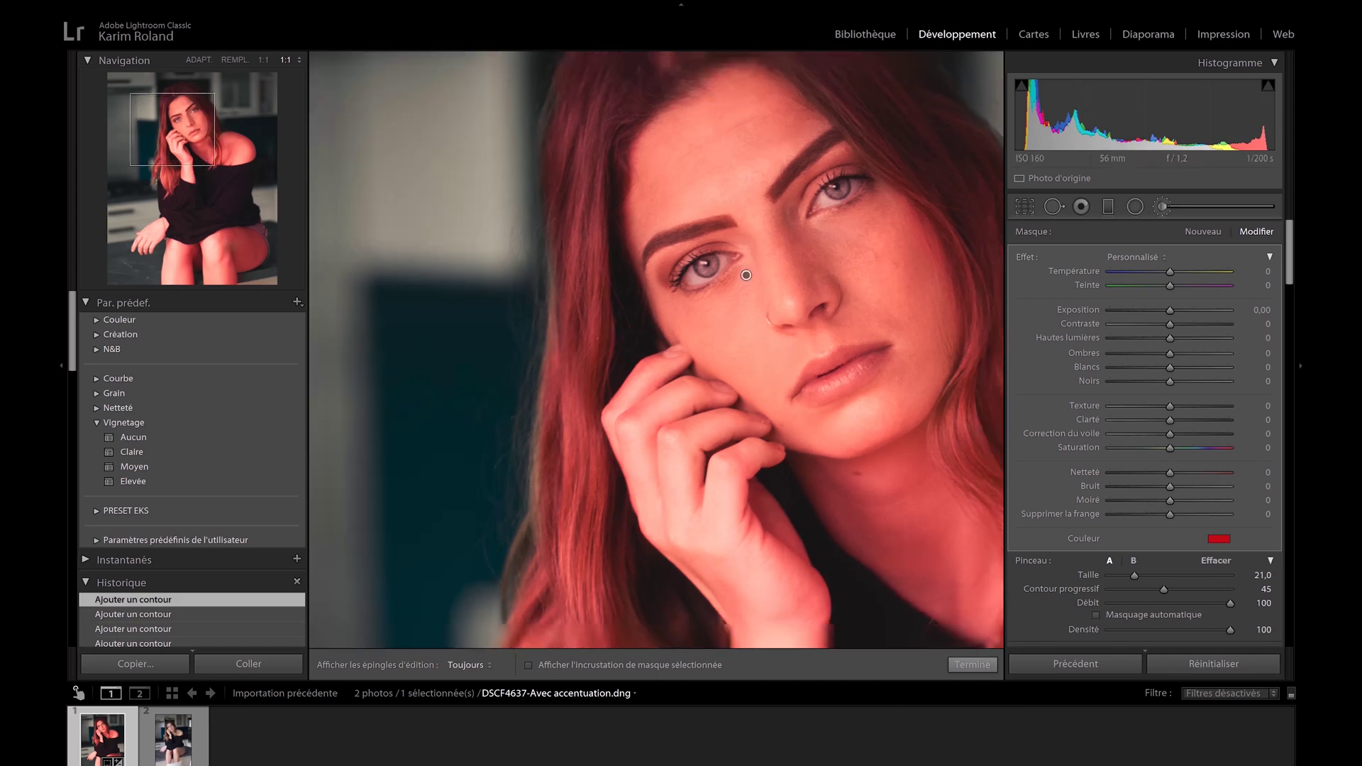
key("ctrl+minus")
key("h")
key("ctrl+minus")
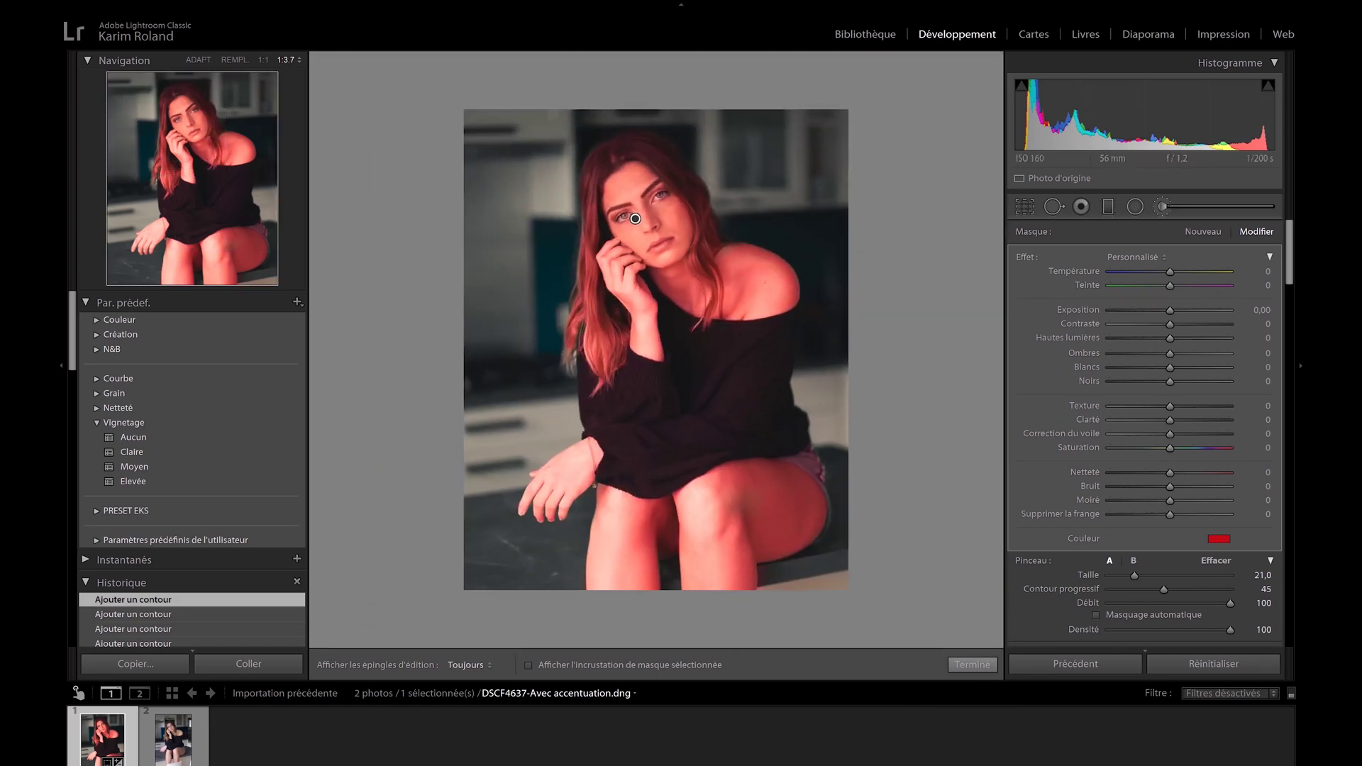
key("z")
key("h")
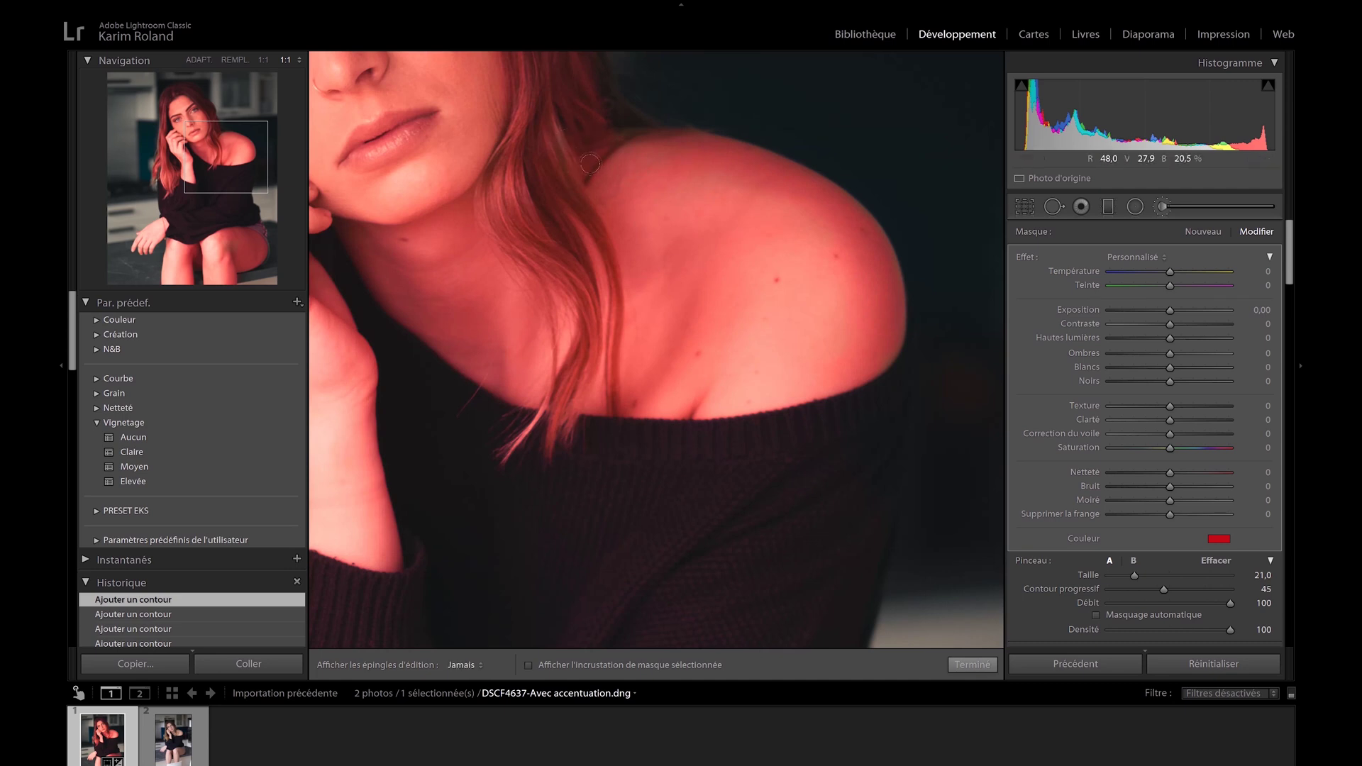
key("ctrl+minus")
key("h")
key("ctrl+minus")
key("ctrl+minus")
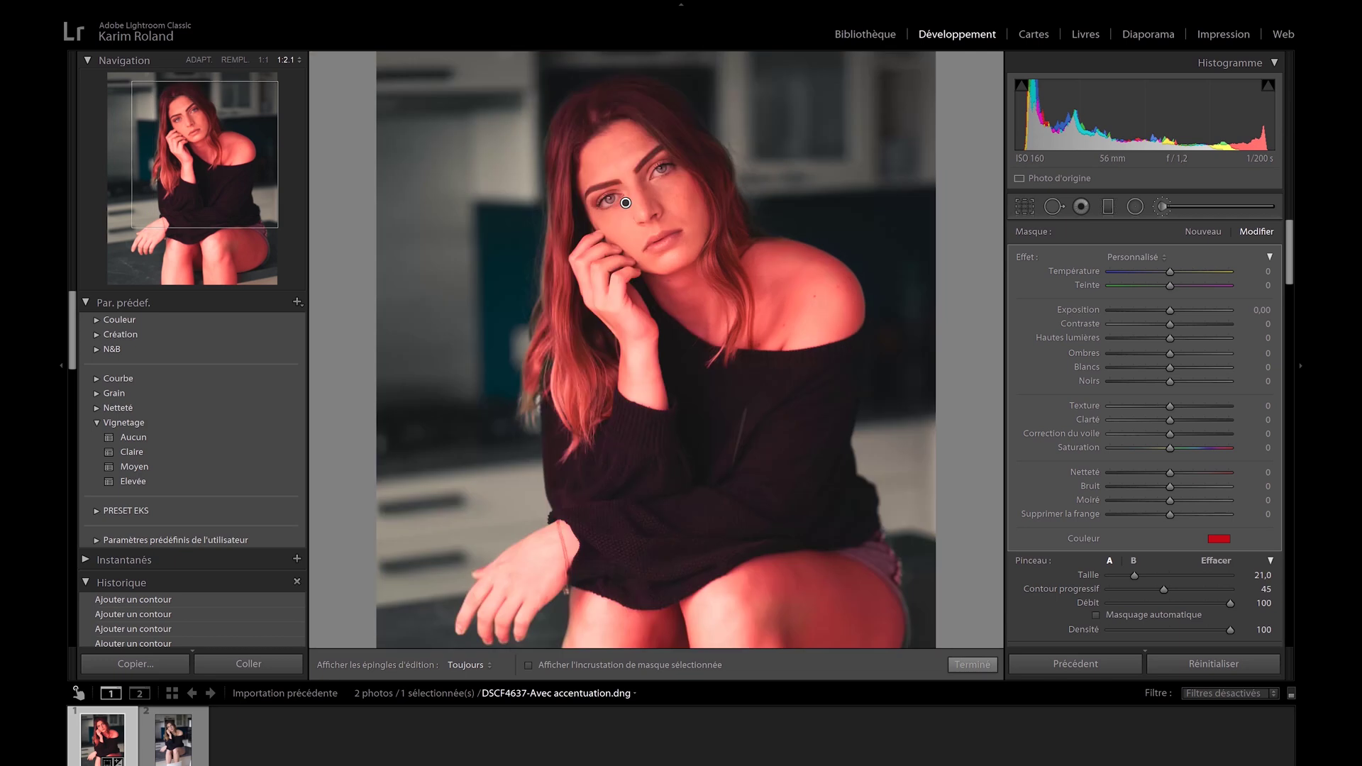
key("ctrl+equal")
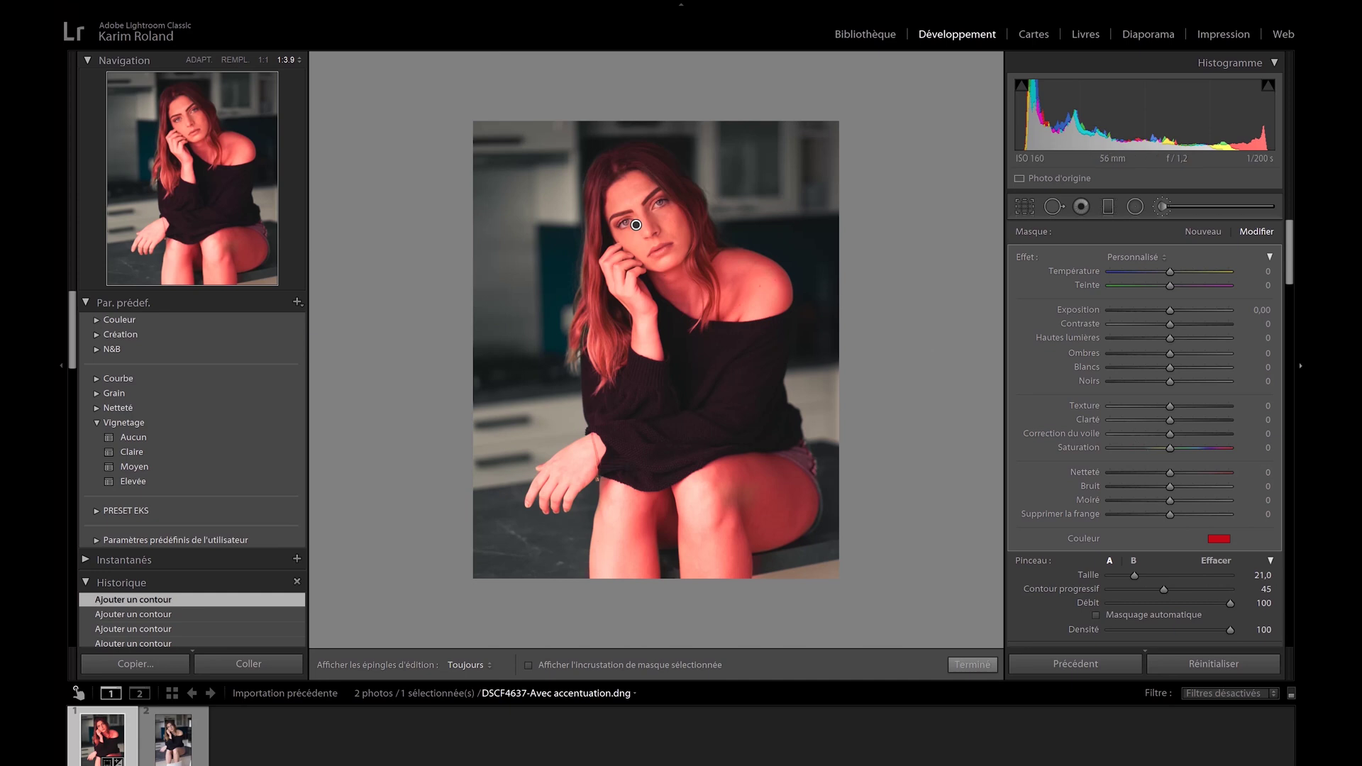
Remove the mask's red tint by setting its colour saturation to 0%.
left_click(1214, 538)
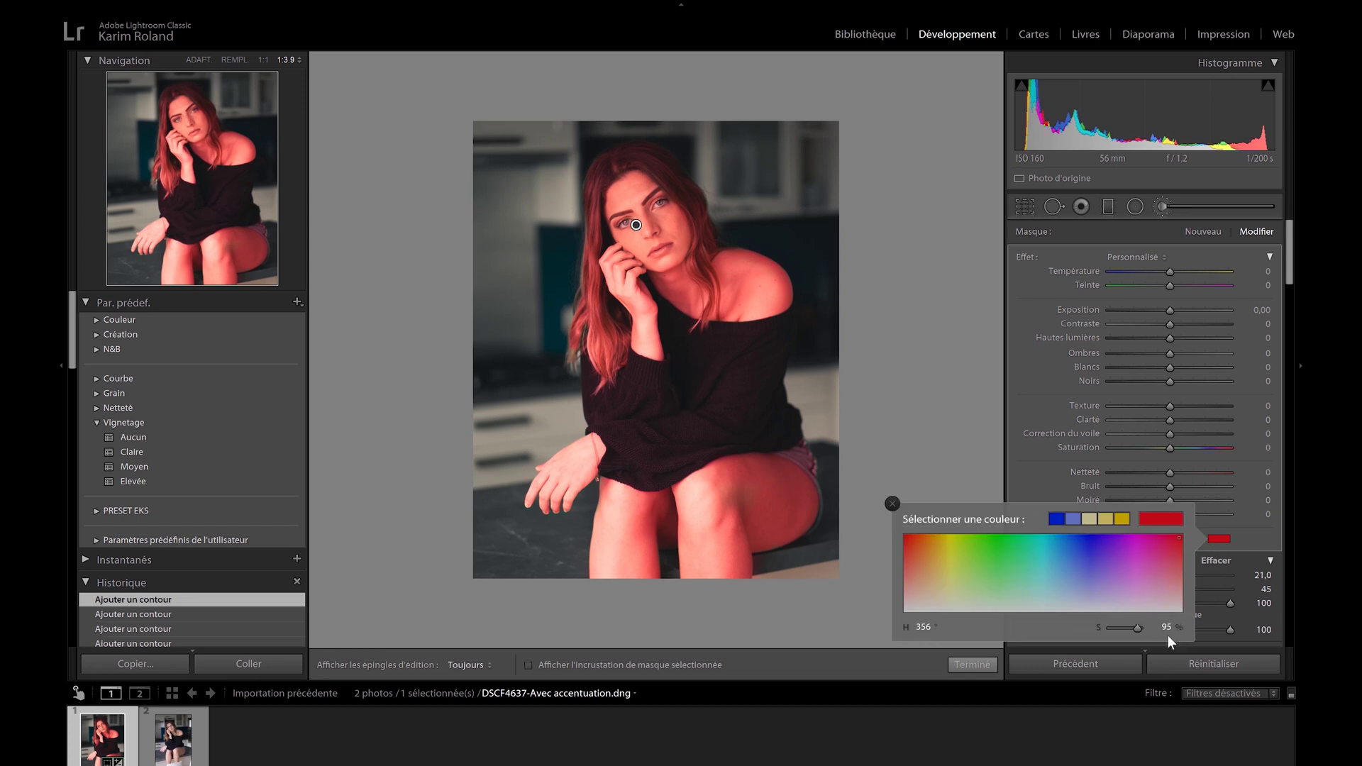
left_click_drag(1100, 627, 1066, 624)
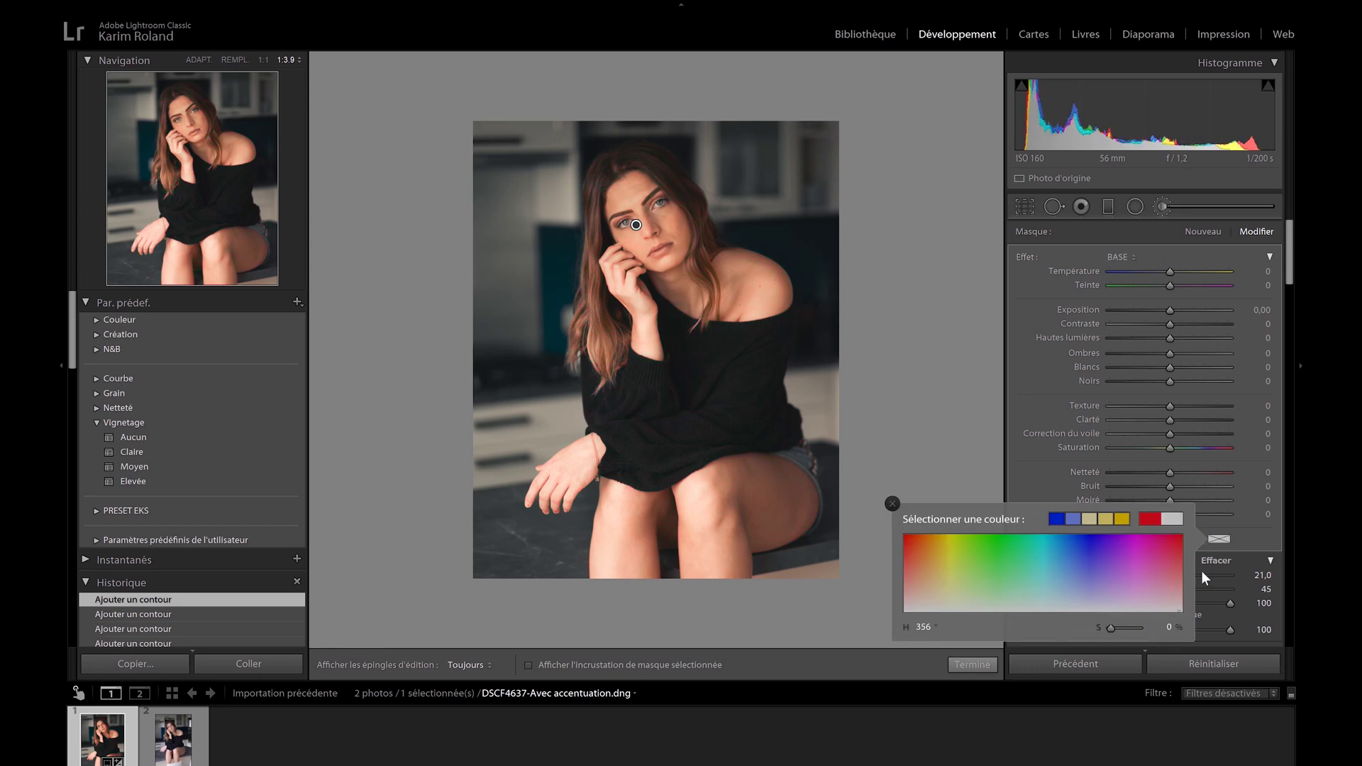
left_click(893, 504)
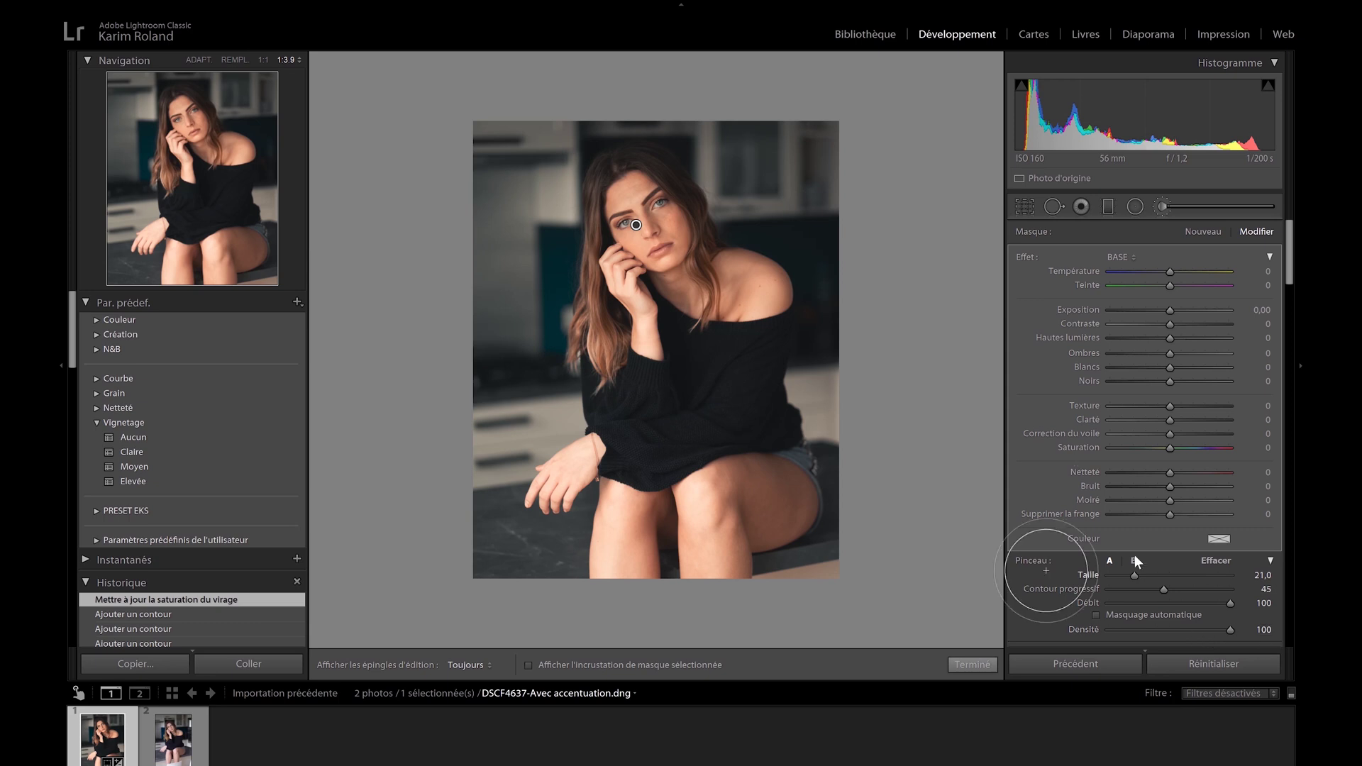
Set the model mask's exposure to 0.01, highlights to 17 and shadows to 33.
scroll(1179, 402, "down", 2)
scroll(1209, 422, "up", 2)
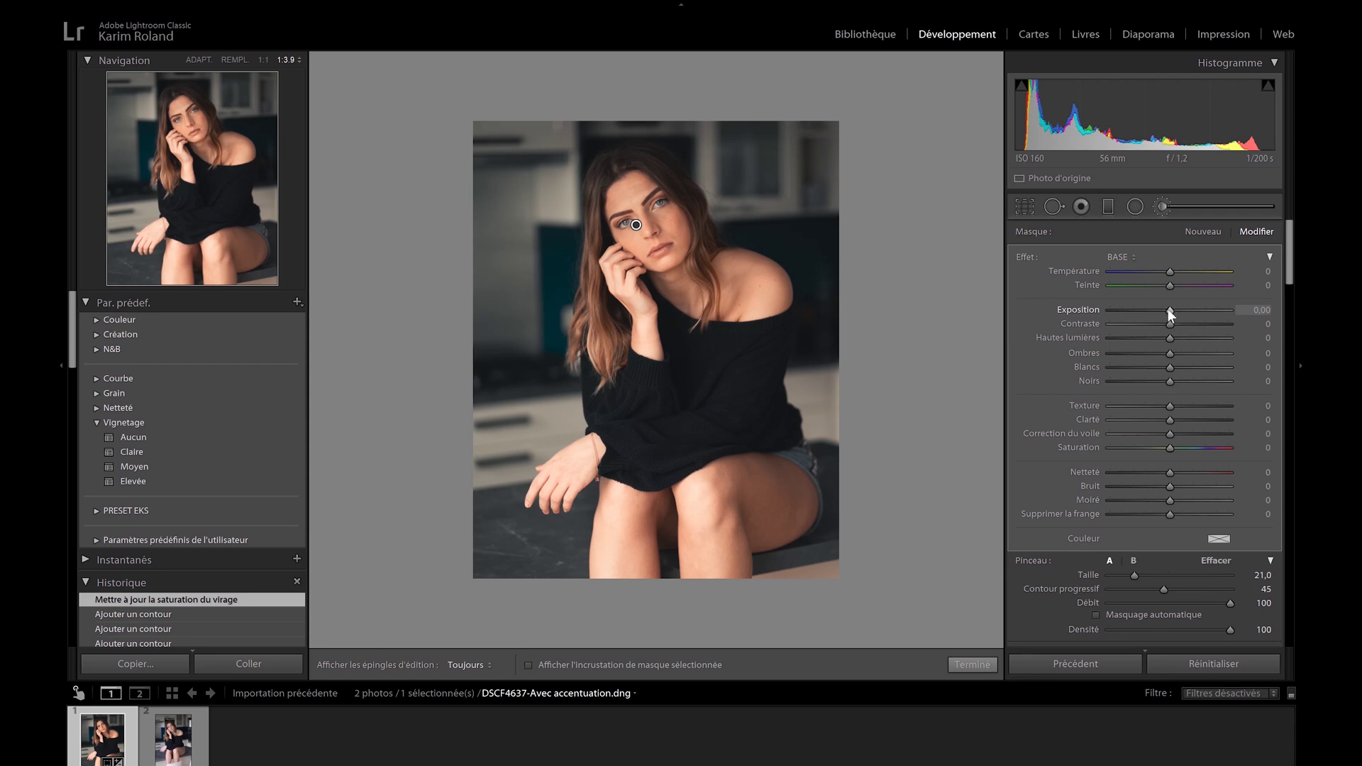
left_click_drag(1169, 310, 1165, 308)
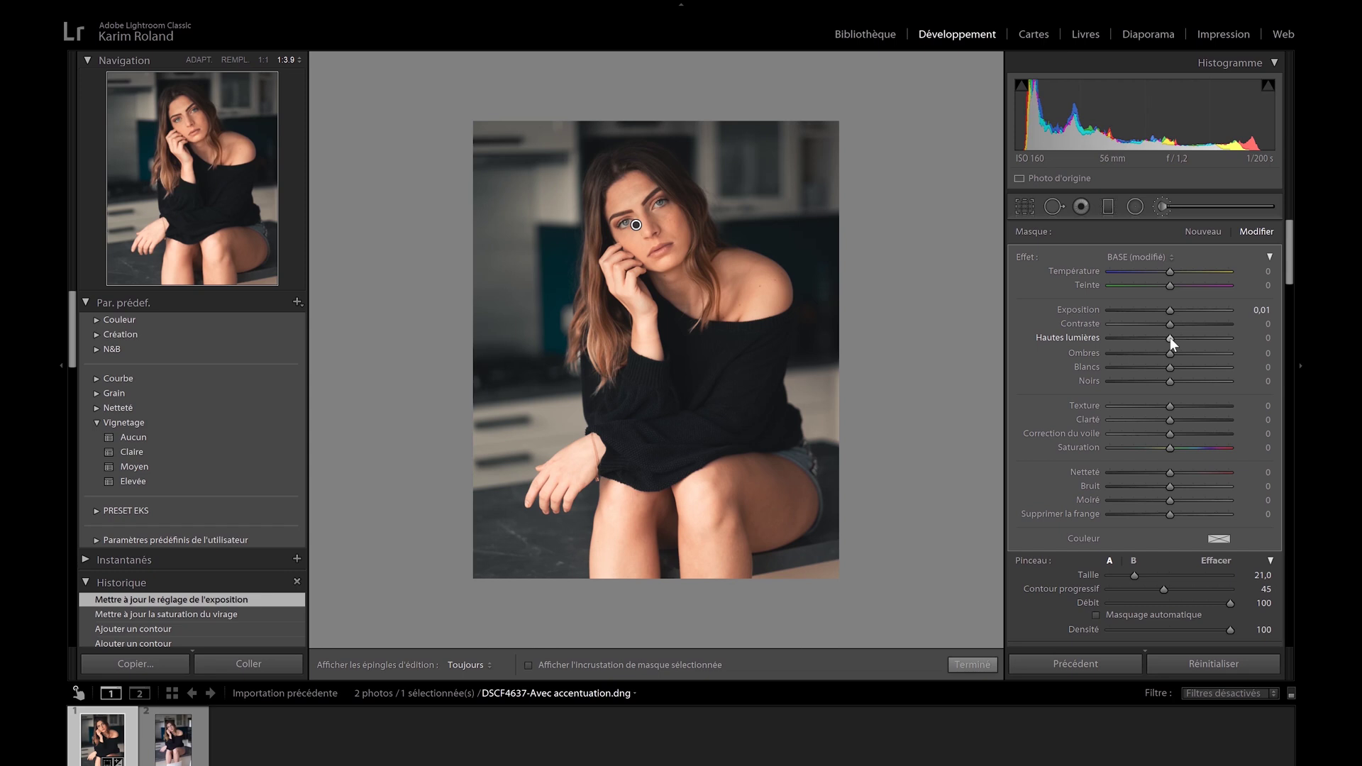
left_click_drag(1172, 337, 1181, 336)
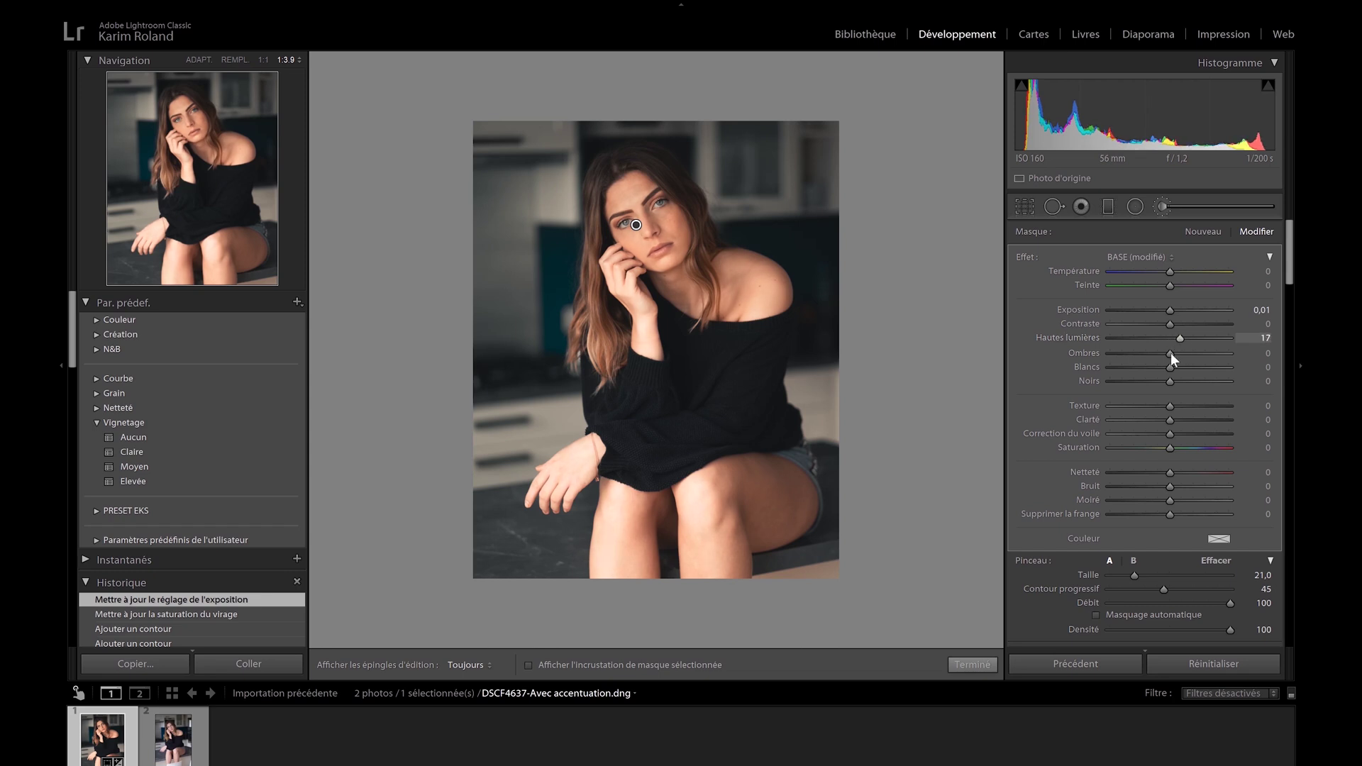
left_click_drag(1171, 352, 1190, 353)
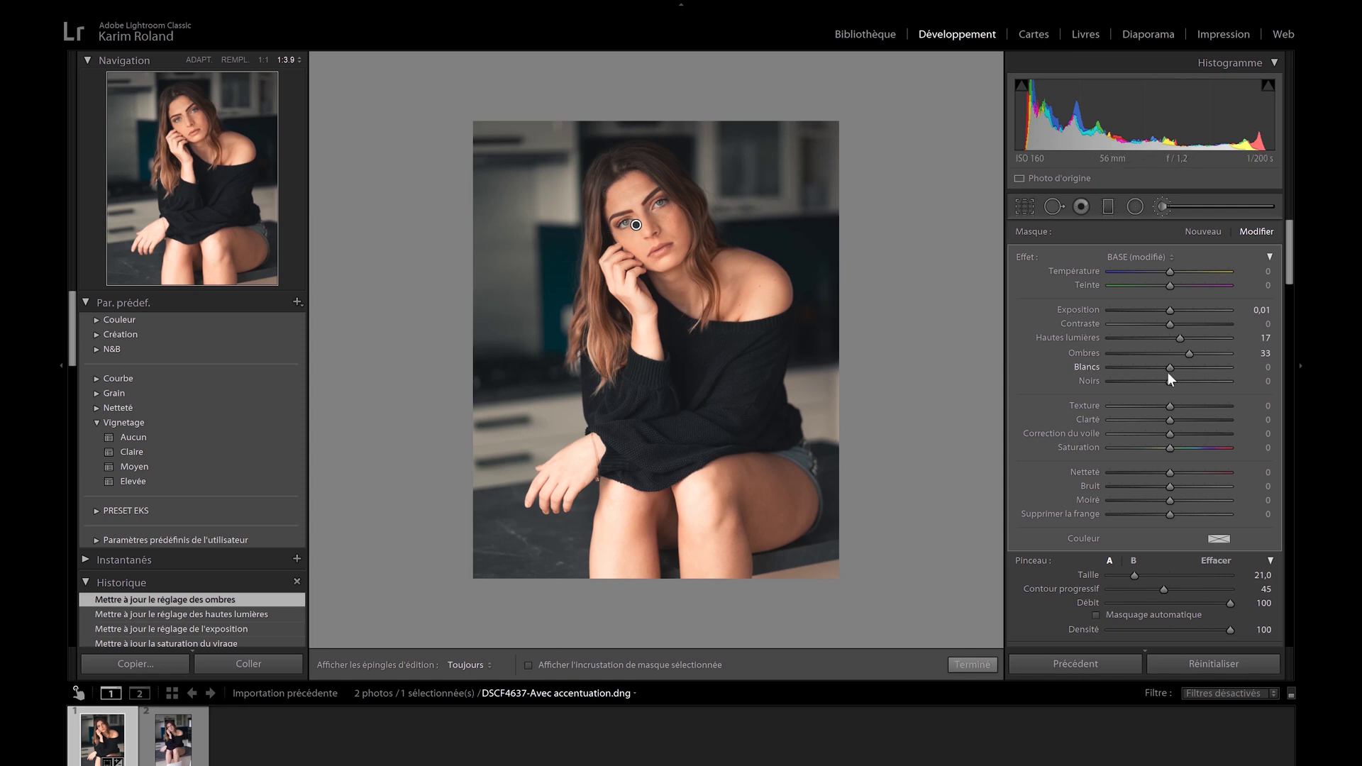
Set the model mask's whites to 15 and blacks to -14, and finish the brush edit.
left_click(1186, 365)
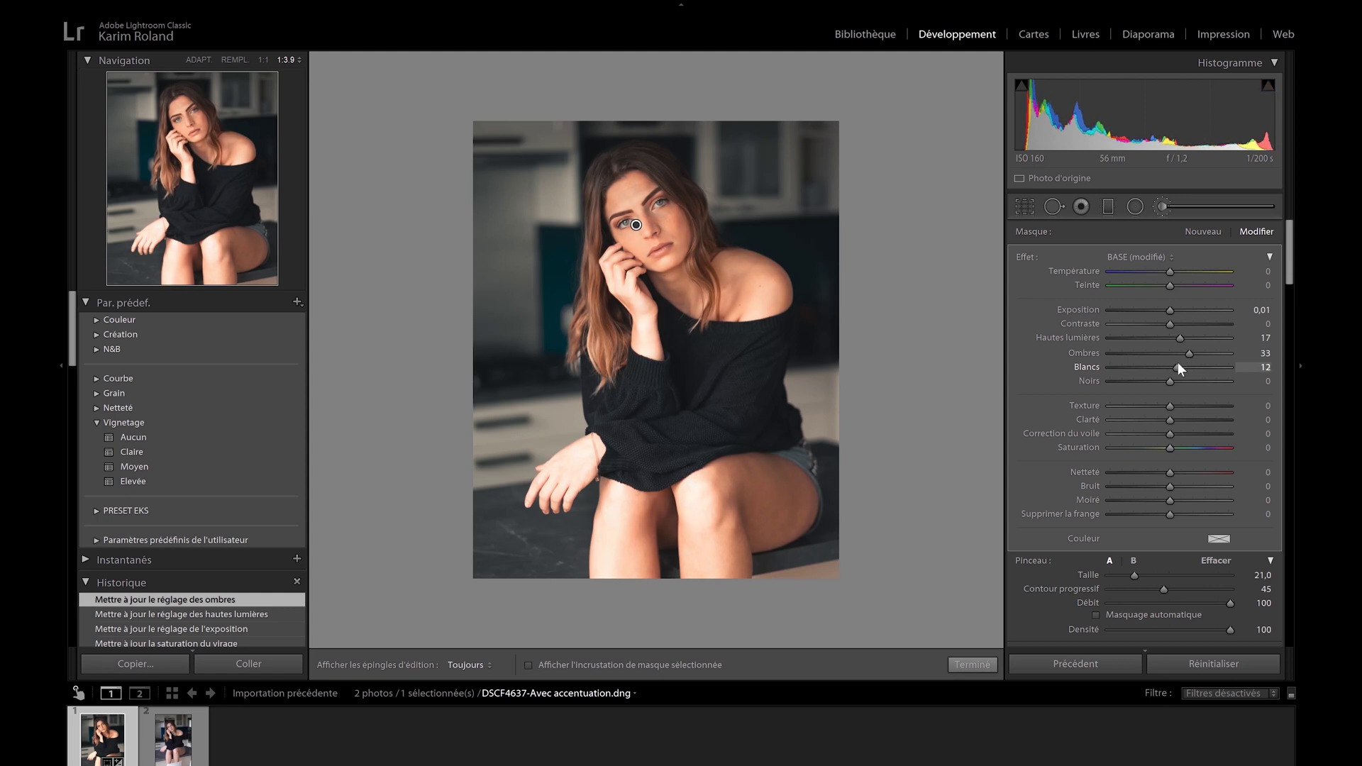
left_click_drag(1179, 364, 1179, 363)
left_click_drag(1169, 380, 1161, 376)
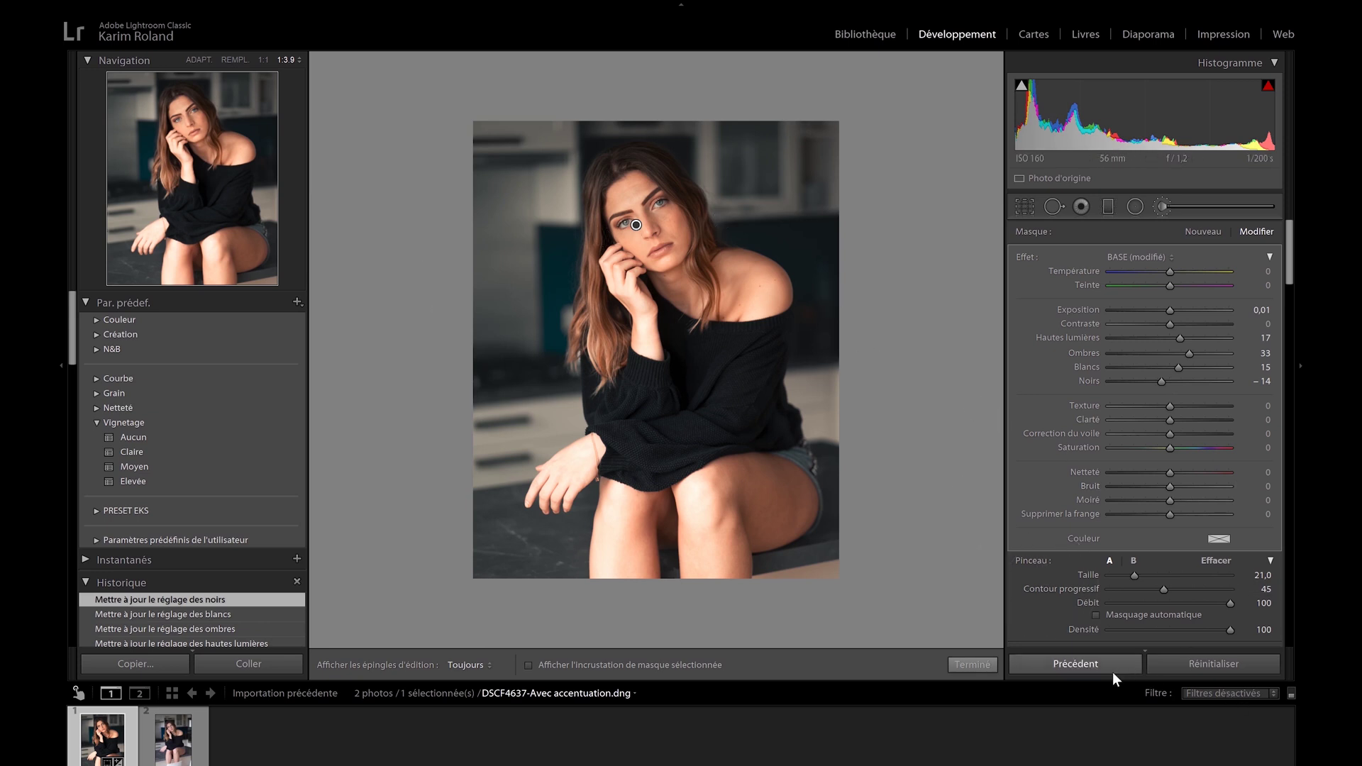
left_click(973, 665)
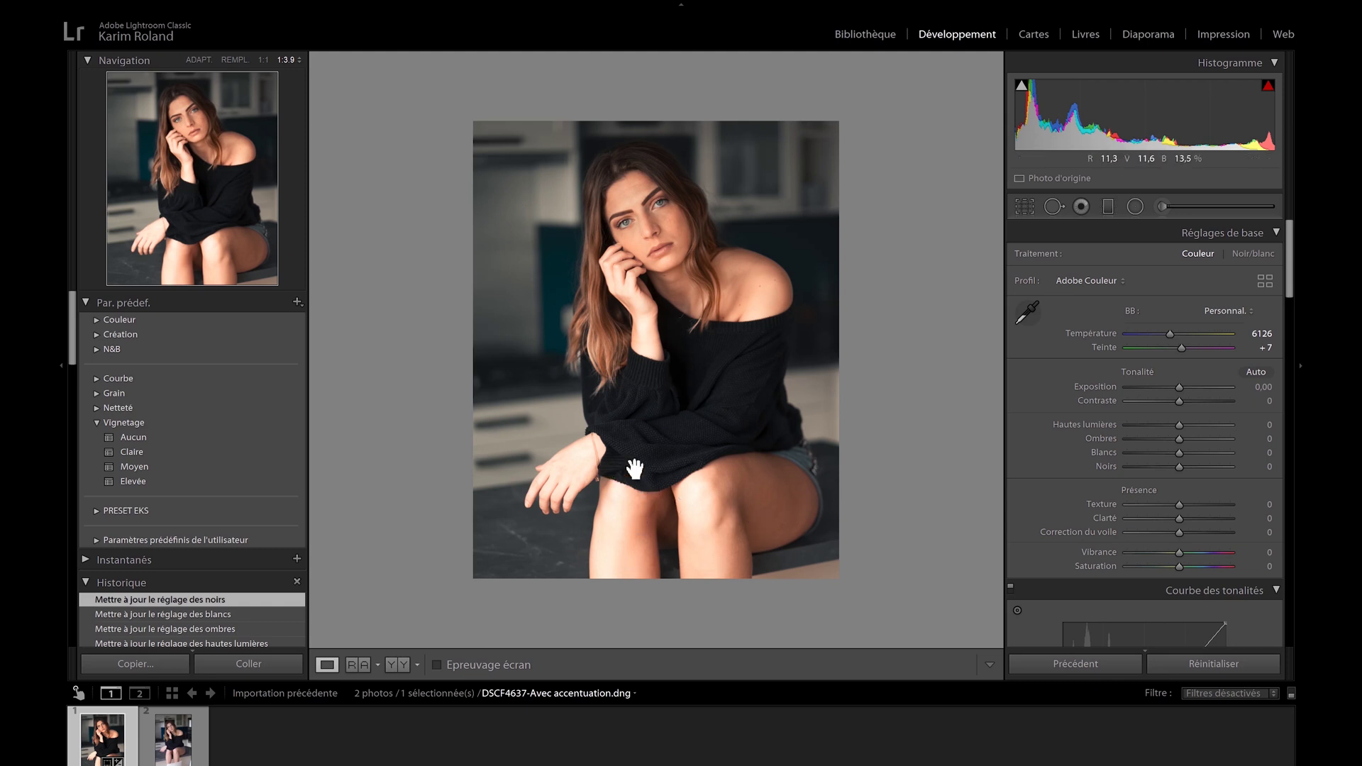
Set up a new adjustment brush with the Hautes lumières effect at -29 and a brush size of 7.
left_click(1169, 211)
left_click(1151, 255)
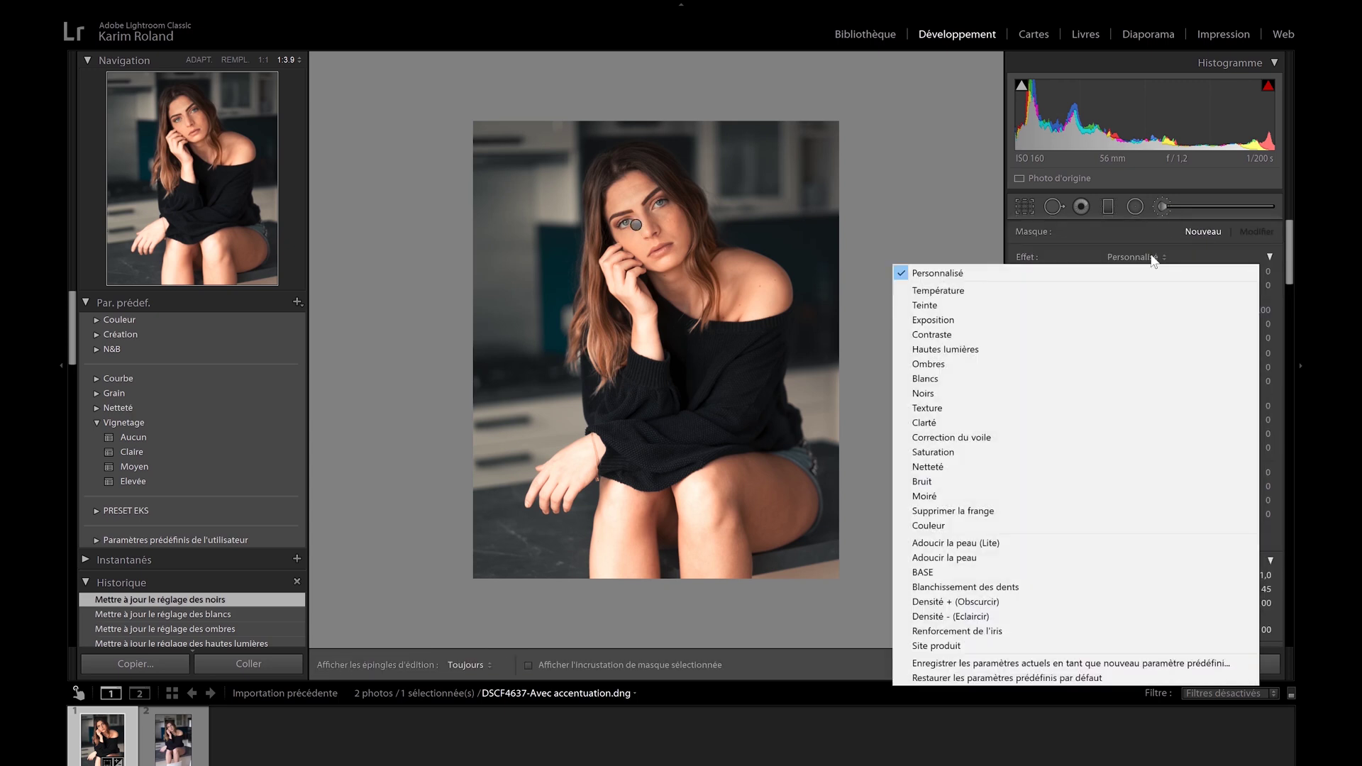
left_click(1022, 350)
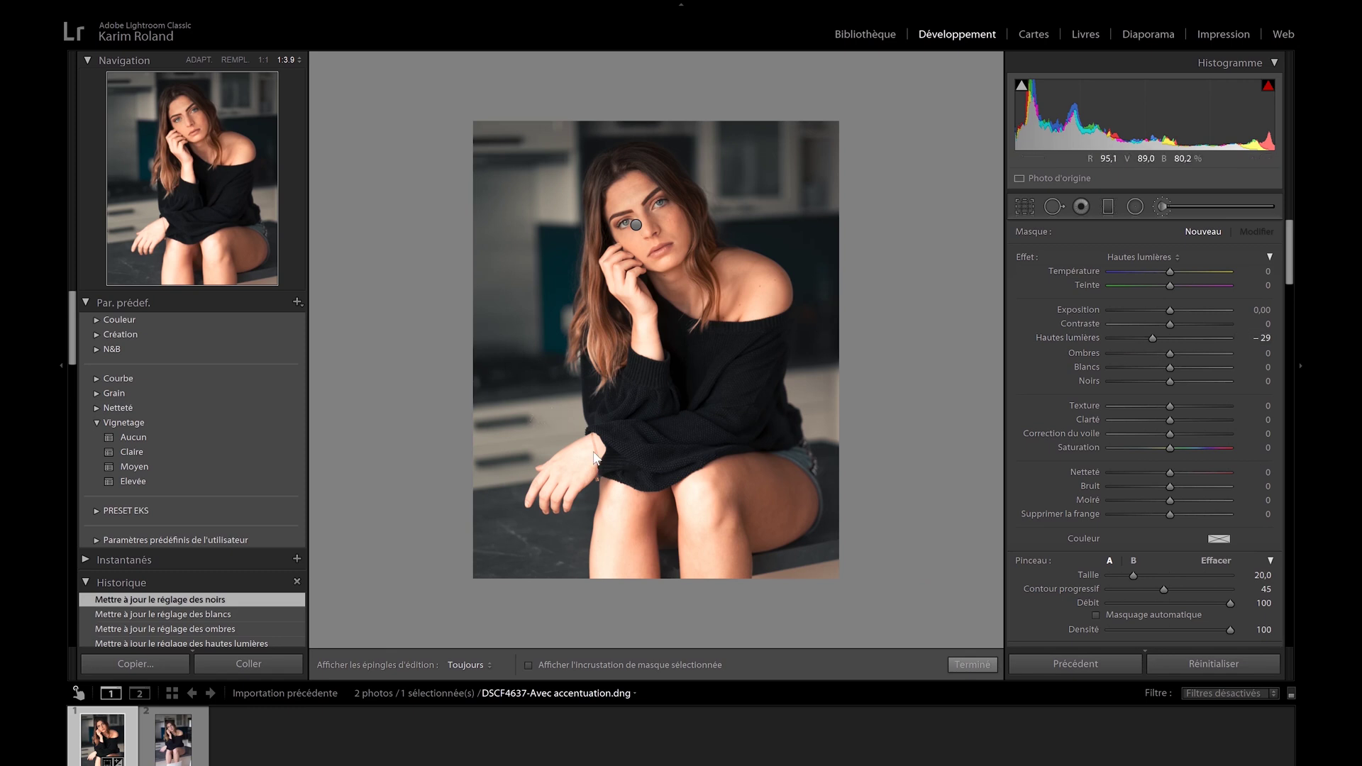
scroll(593, 451, "down", 6)
scroll(592, 422, "down", 2)
key("h")
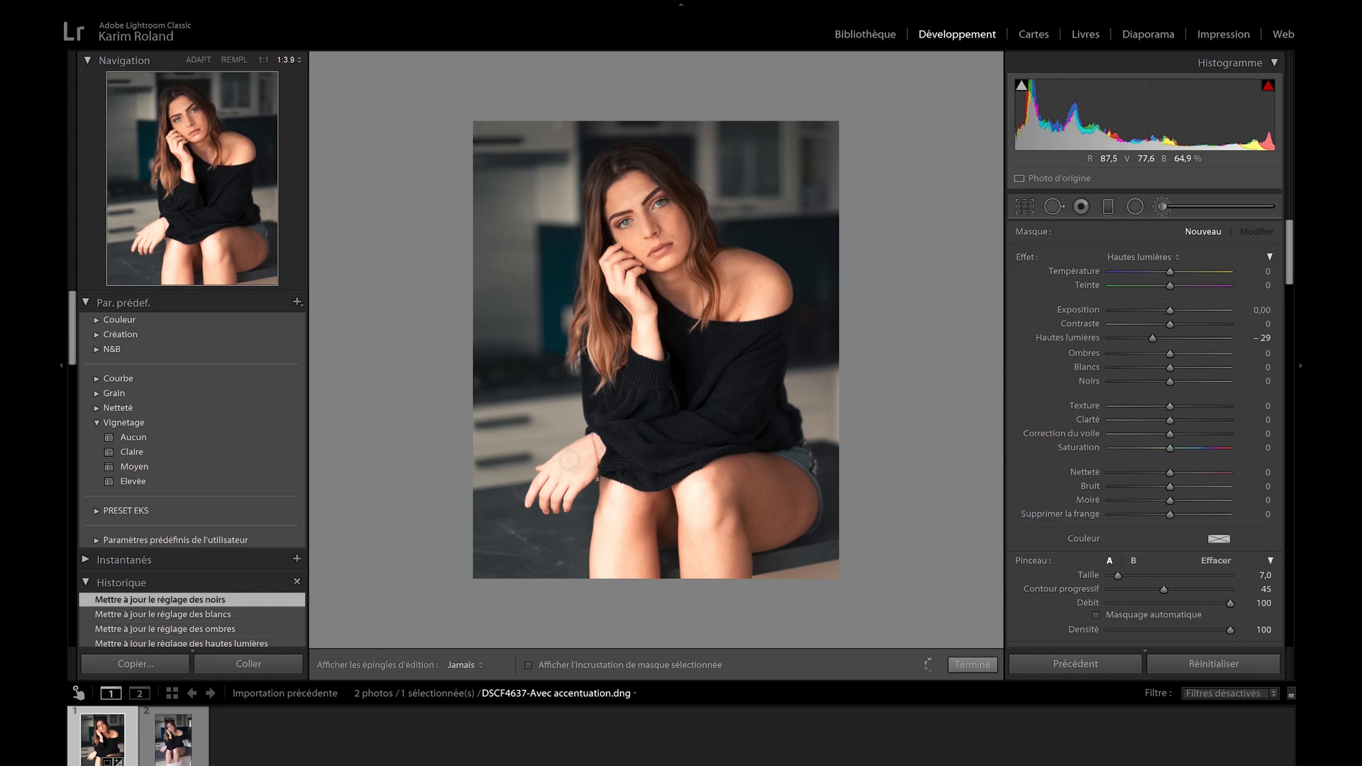
Paint the highlight reduction over the wrist and back of the hand resting on the knee, reducing the brush size to 5.
left_click(633, 458)
key("z")
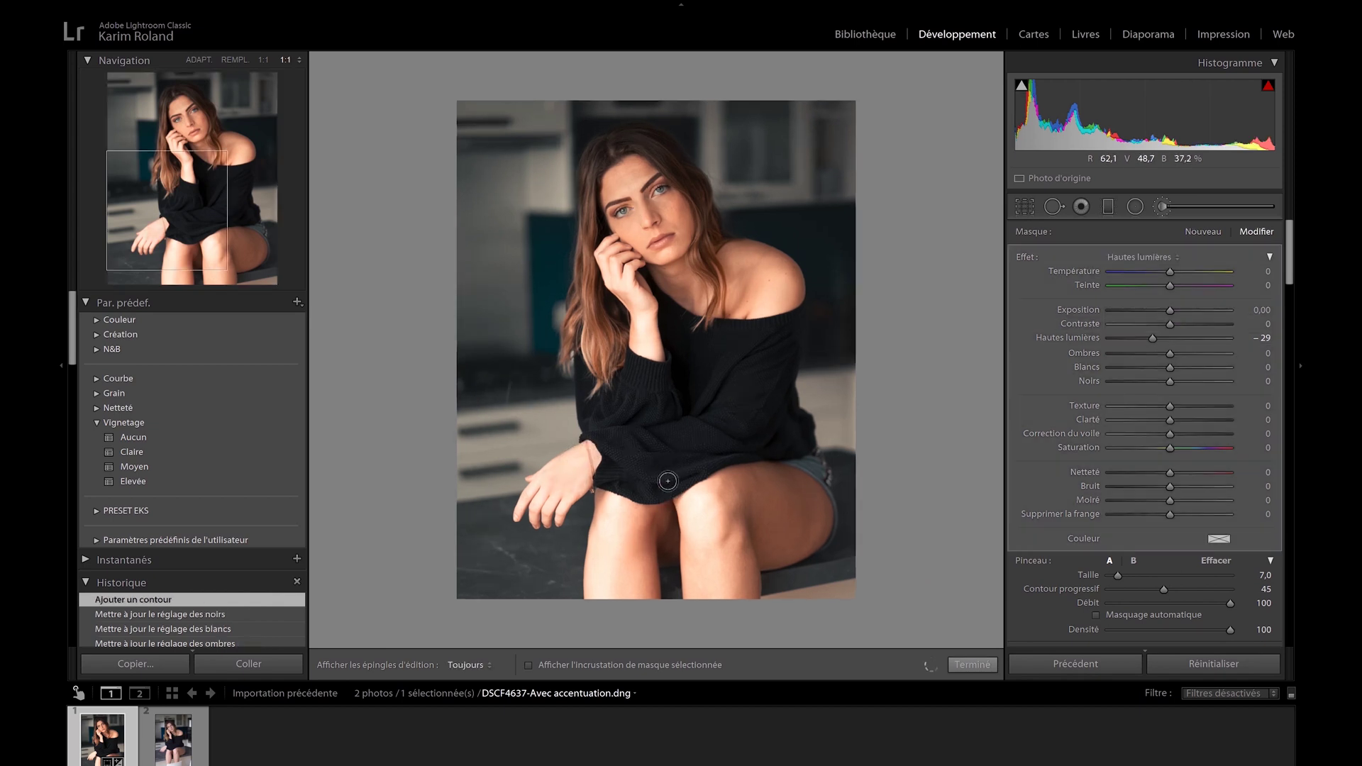
scroll(617, 448, "down", 2)
key("h")
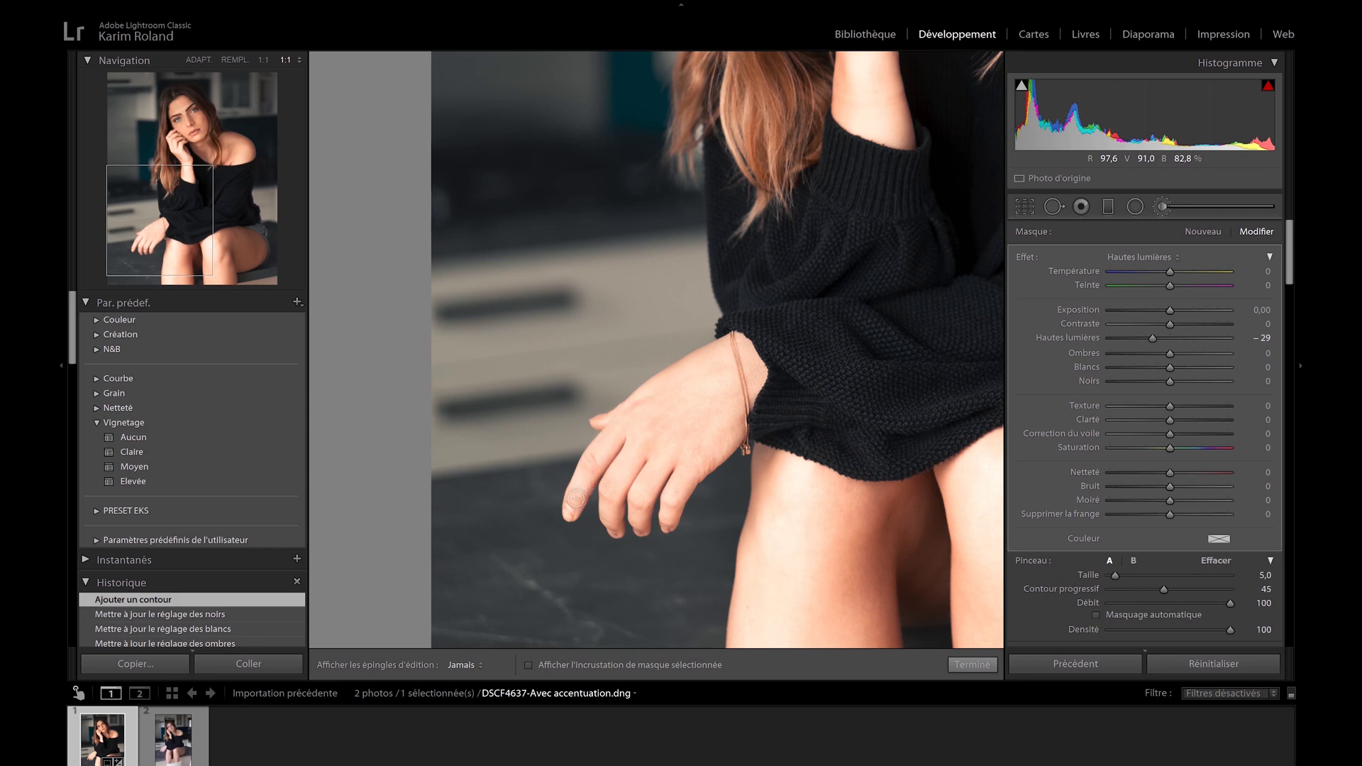
left_click_drag(719, 381, 734, 378)
Paint the highlight reduction over the raised hand and down its forearm at brush size 7.
scroll(825, 182, "up", 3)
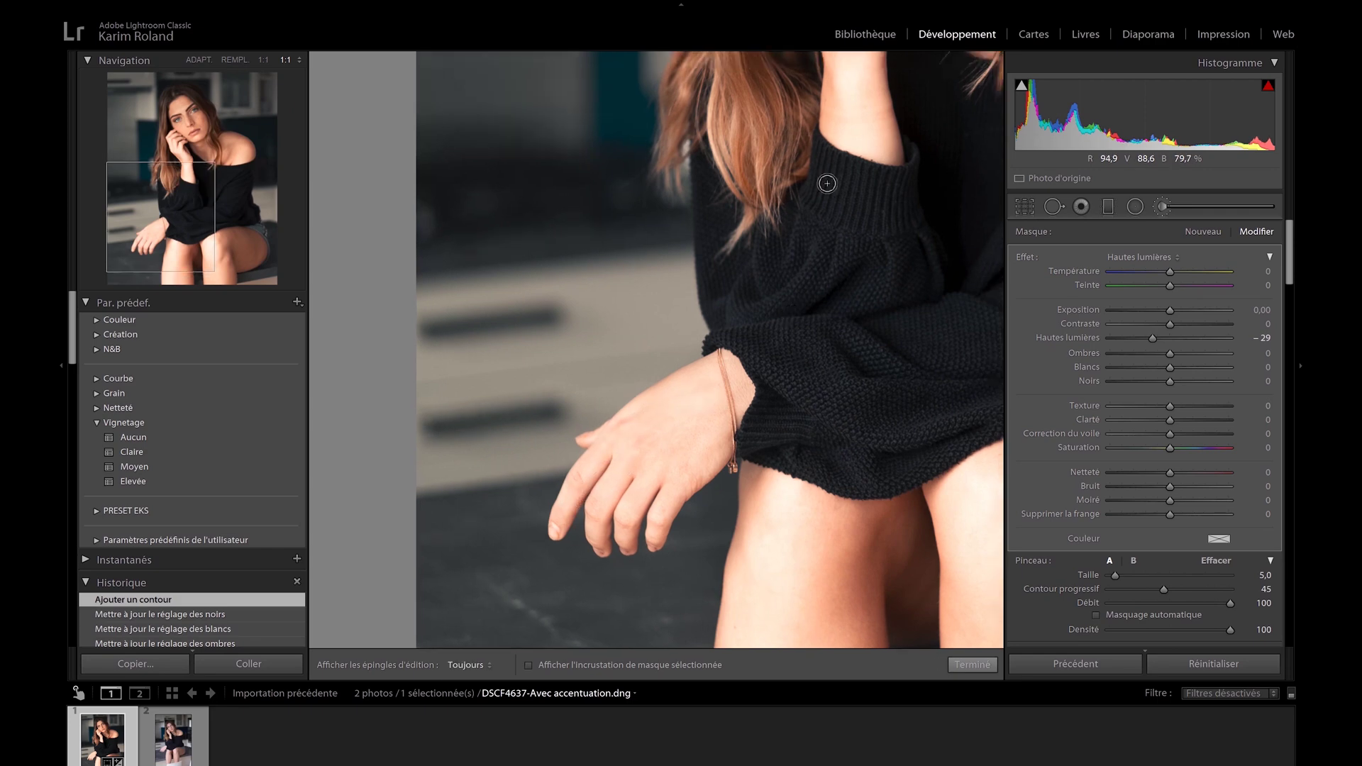
scroll(742, 213, "up", 1)
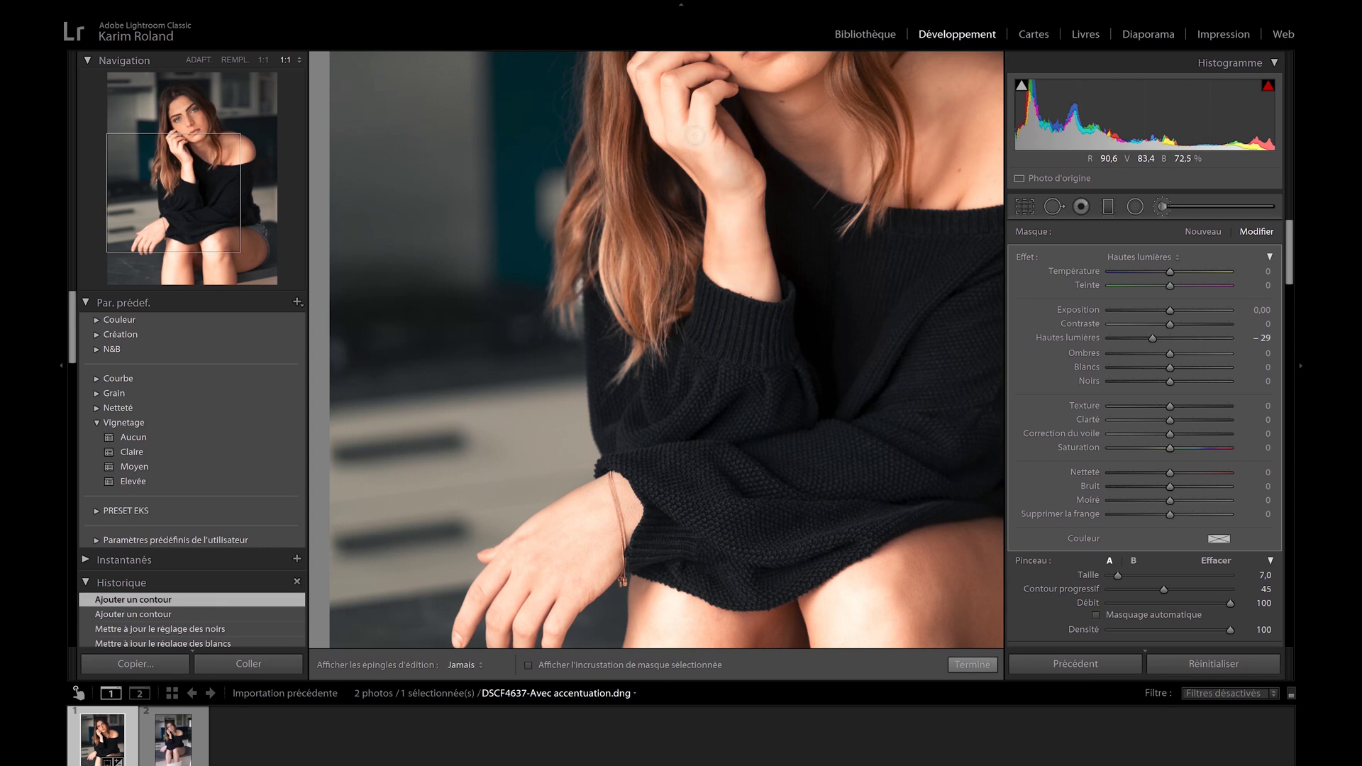
left_click_drag(688, 142, 660, 227)
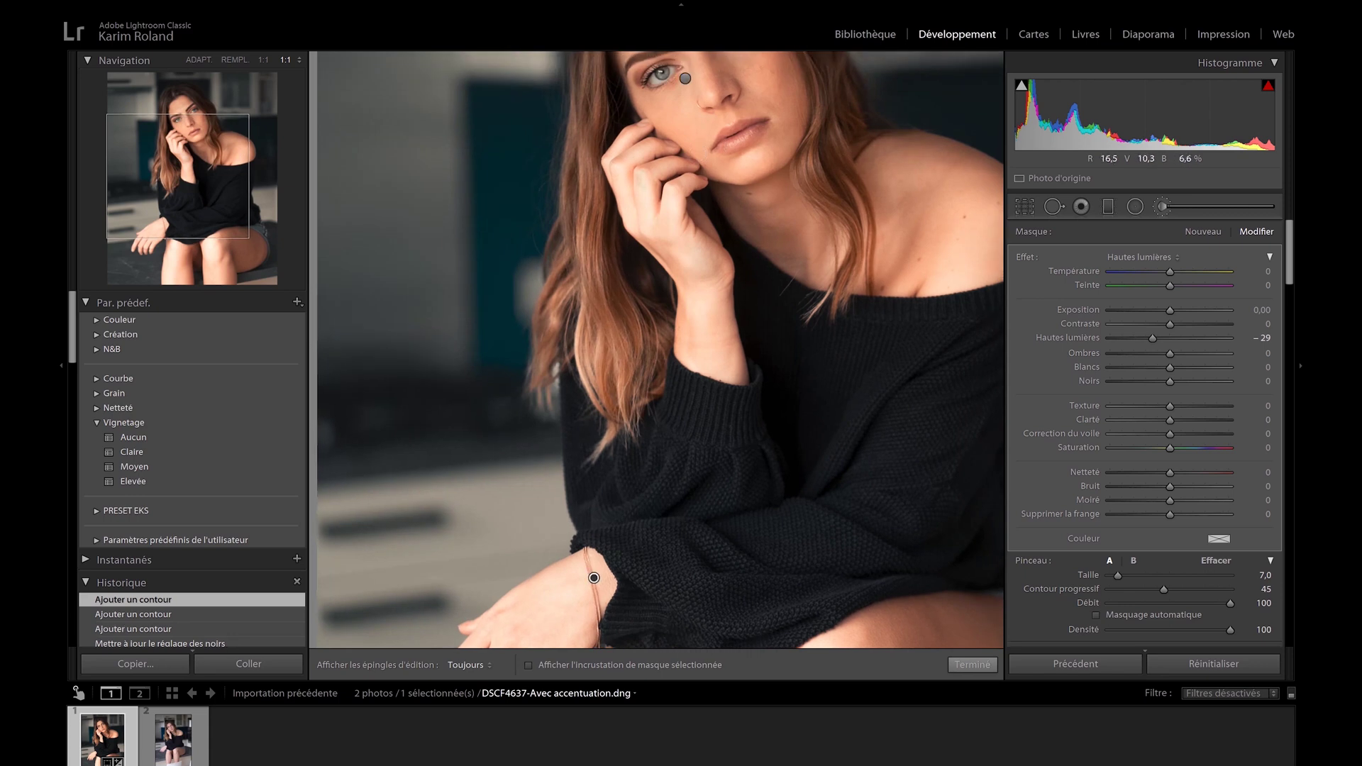
key("h")
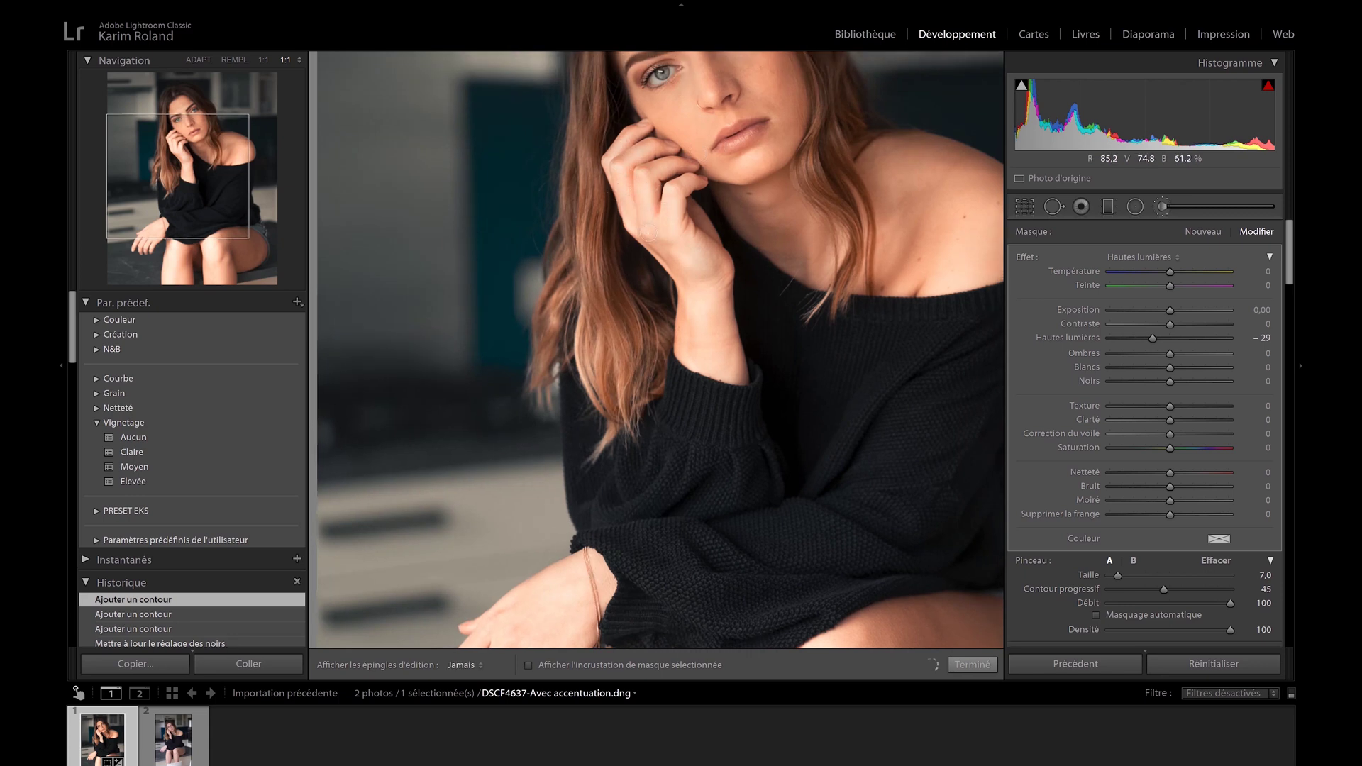
left_click_drag(664, 225, 699, 352)
key("h")
key("z")
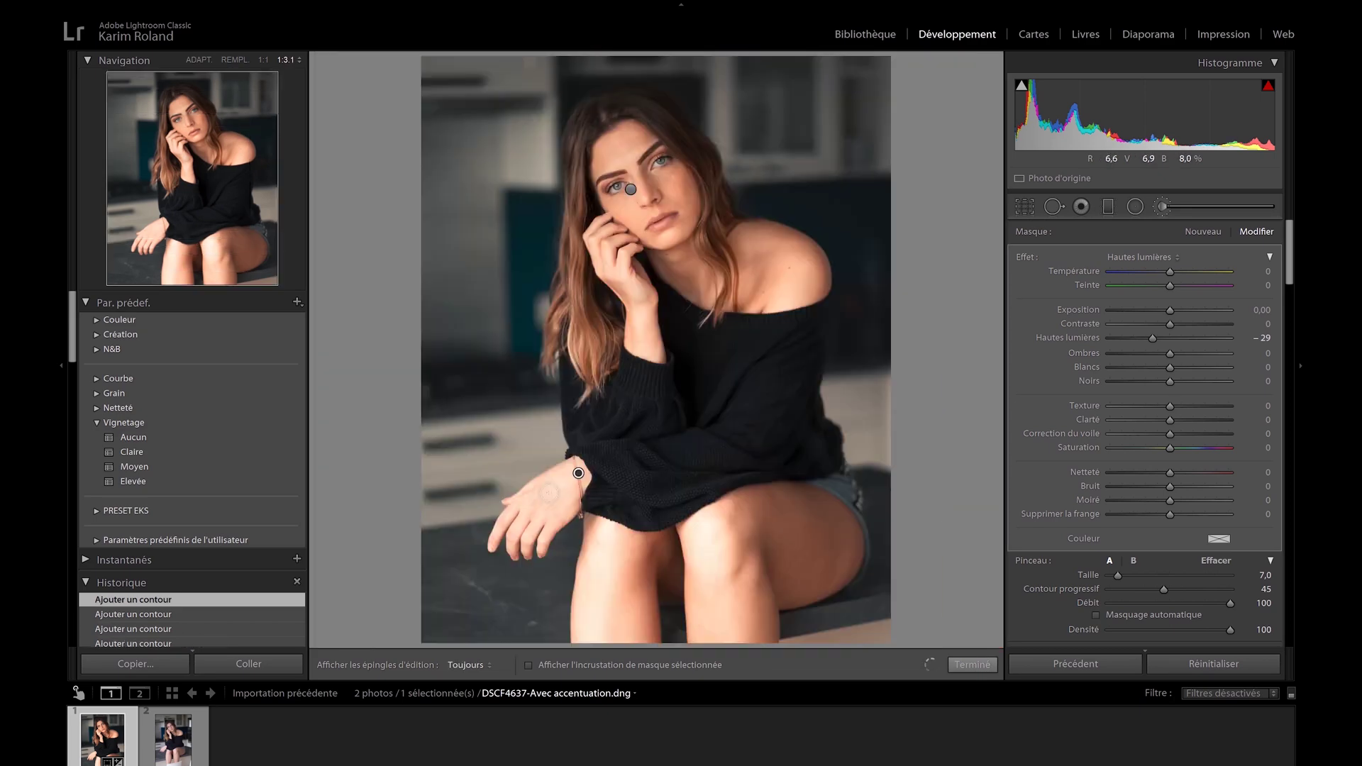
Paint the highlight reduction over the bright skin of the knees at brush size 8, and finish the brush edit.
scroll(702, 520, "up", 1)
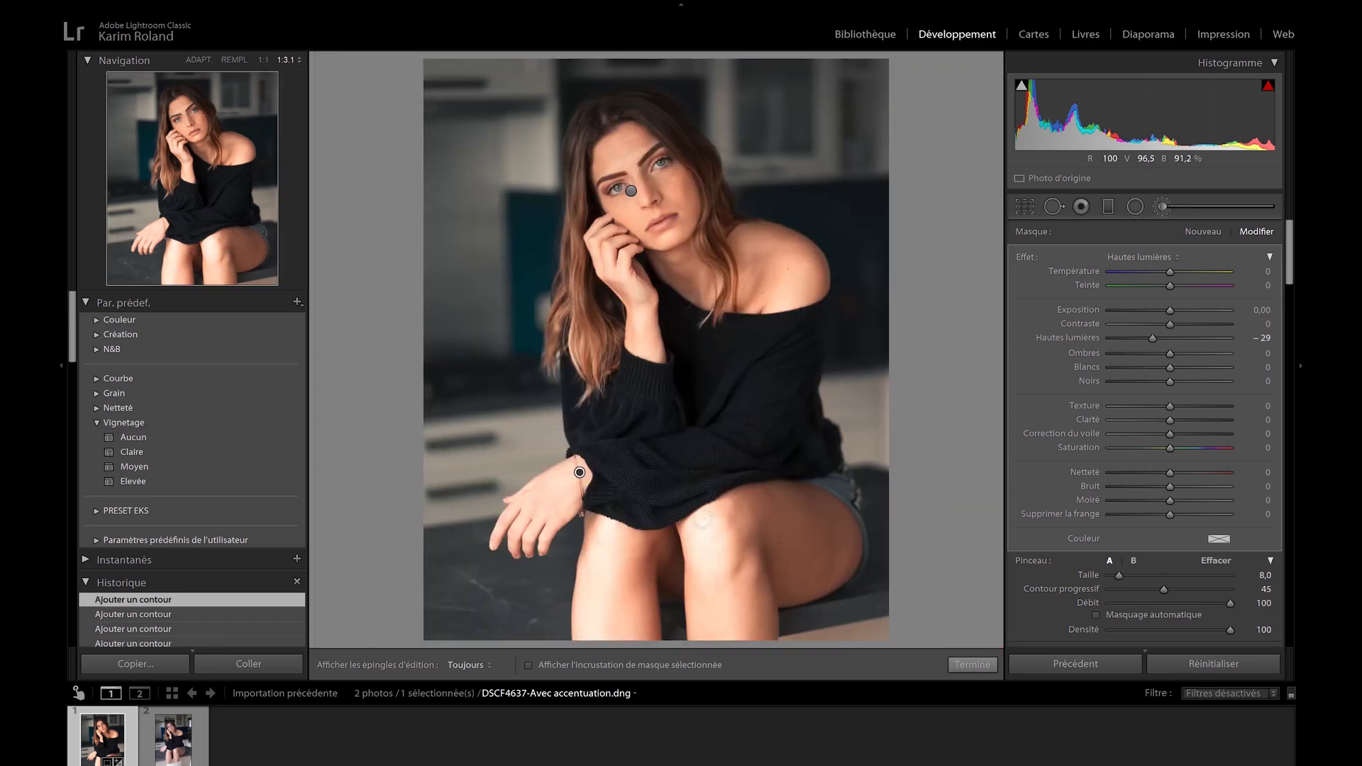
key("h")
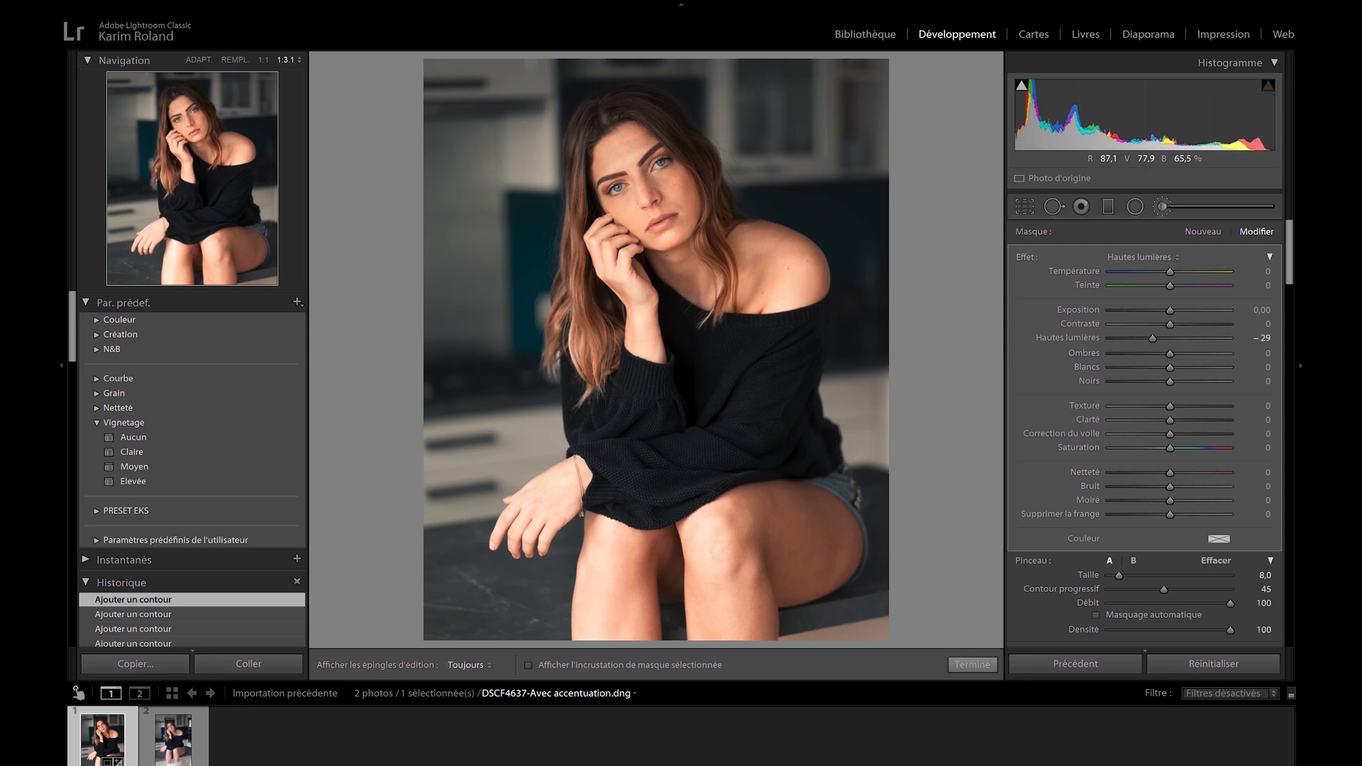
key("h")
mouse_move(760, 523)
left_mouse_down()
mouse_move(758, 557)
mouse_move(751, 549)
left_mouse_up()
key("h")
key("h")
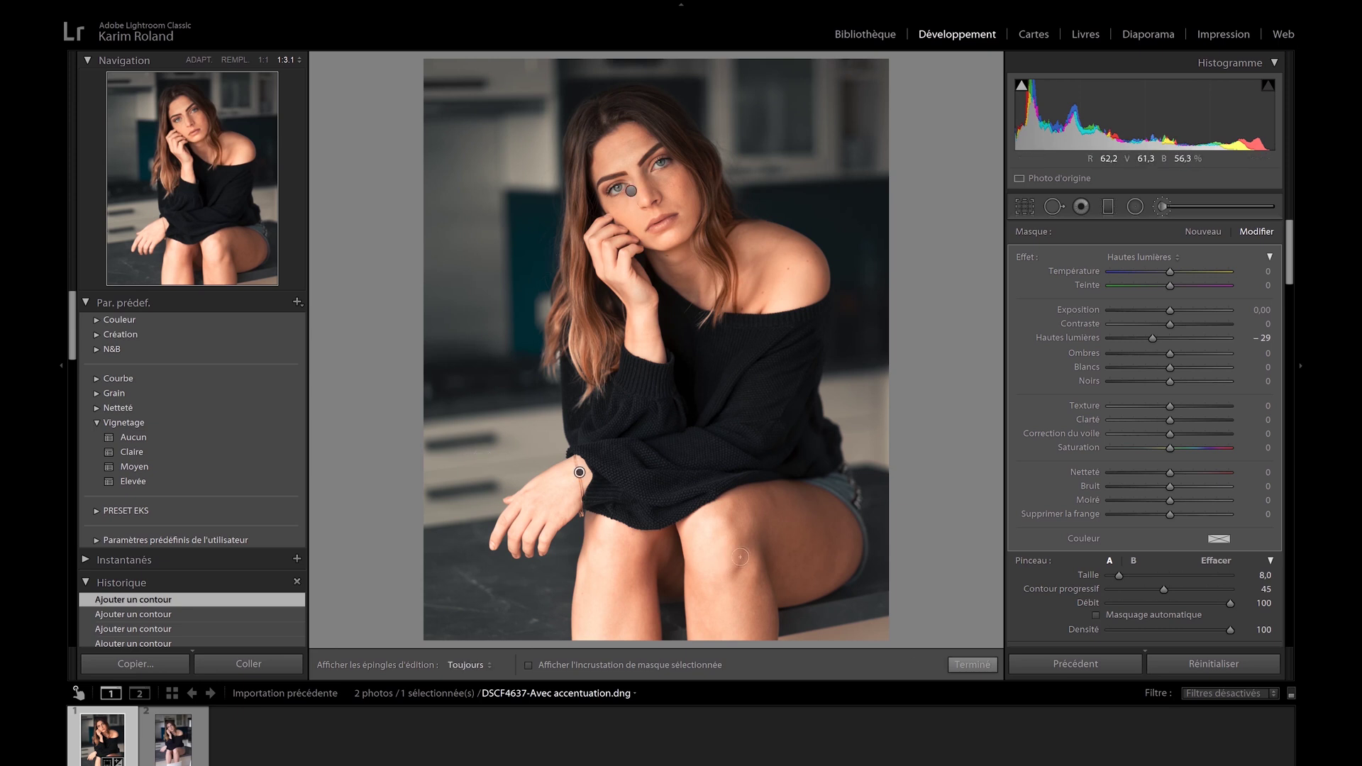
left_click(972, 669)
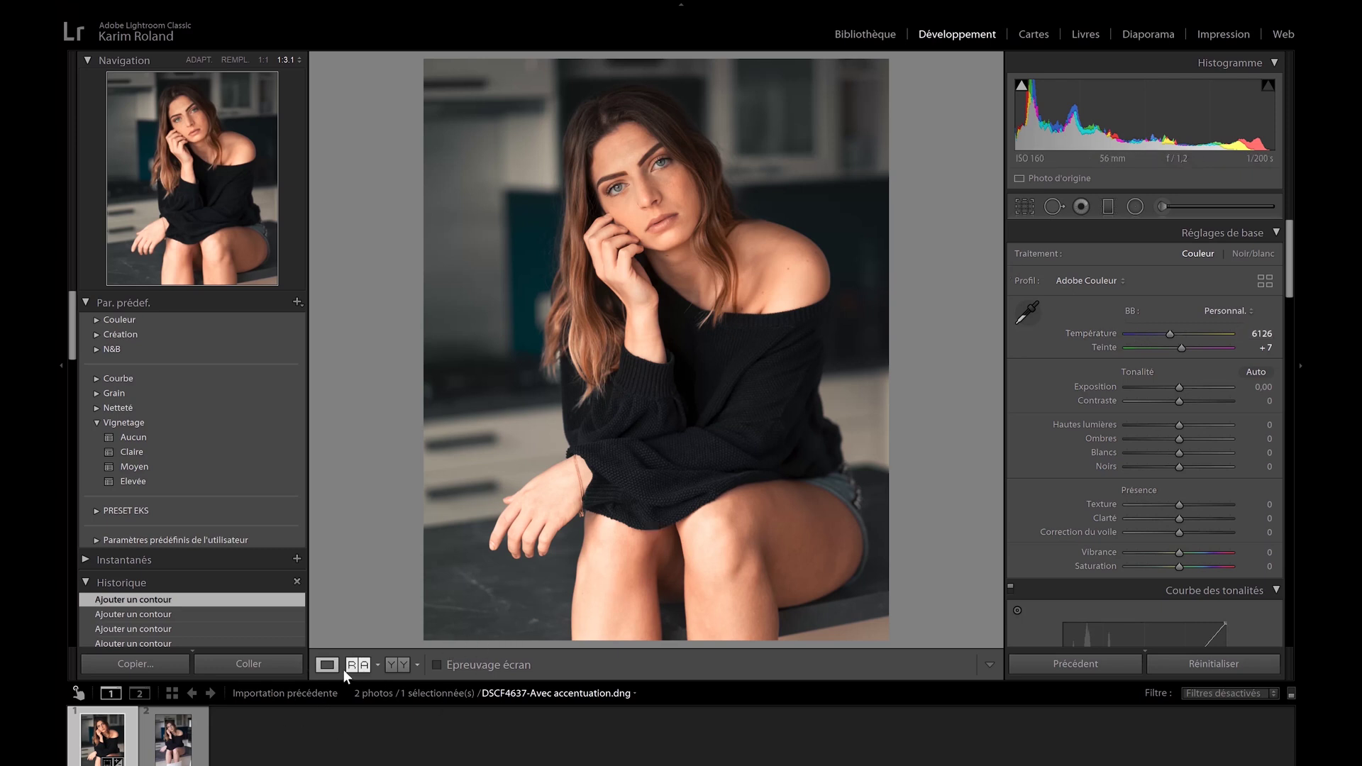
Compare the original and retouched portraits side by side at full-image view, and return to the single-photo view.
left_click(394, 664)
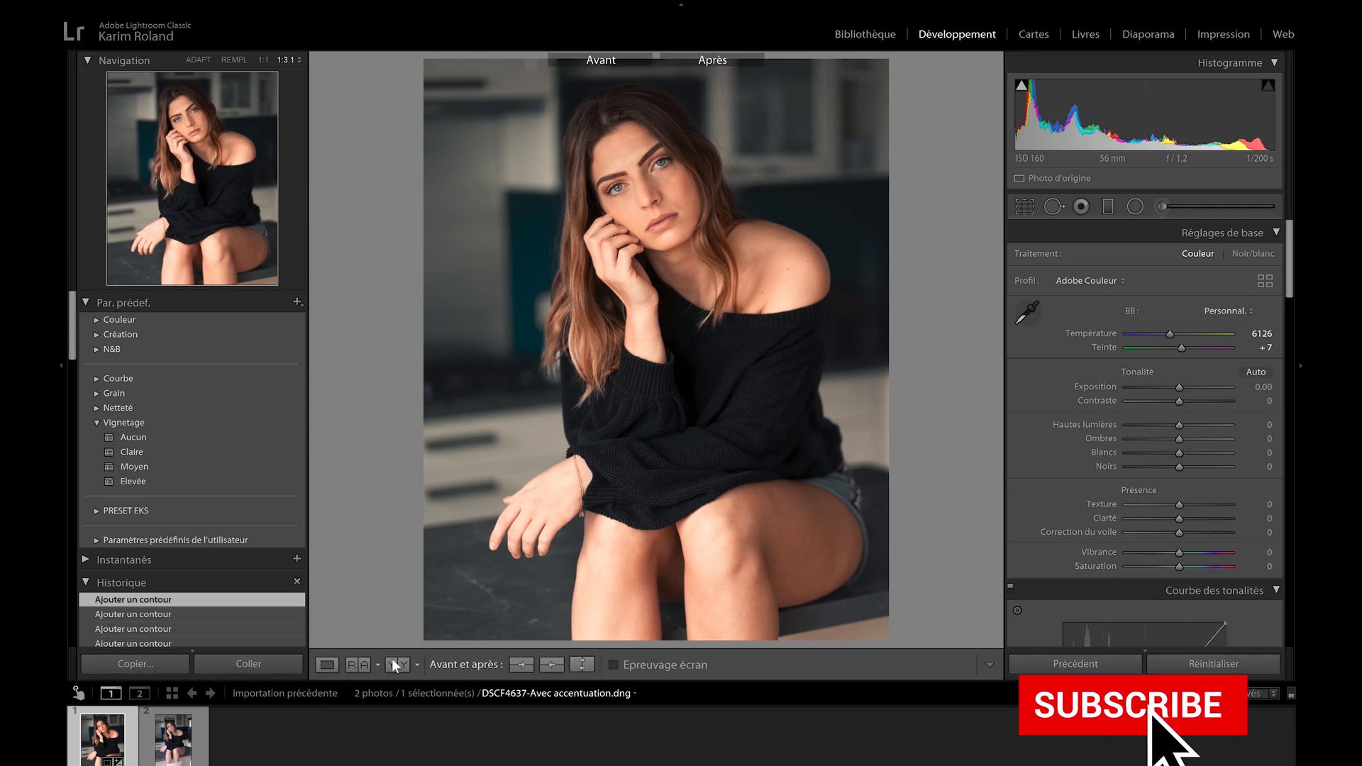
left_click(392, 661)
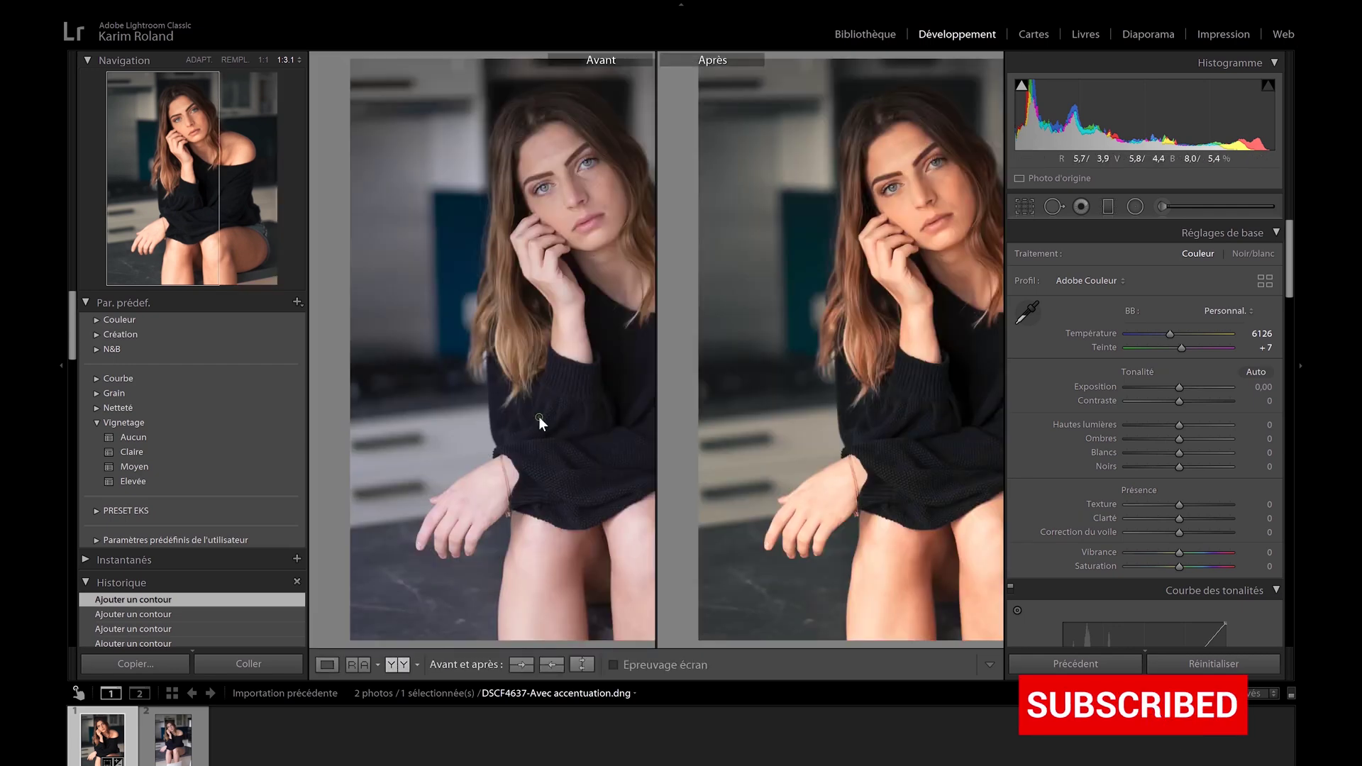
left_click(539, 416)
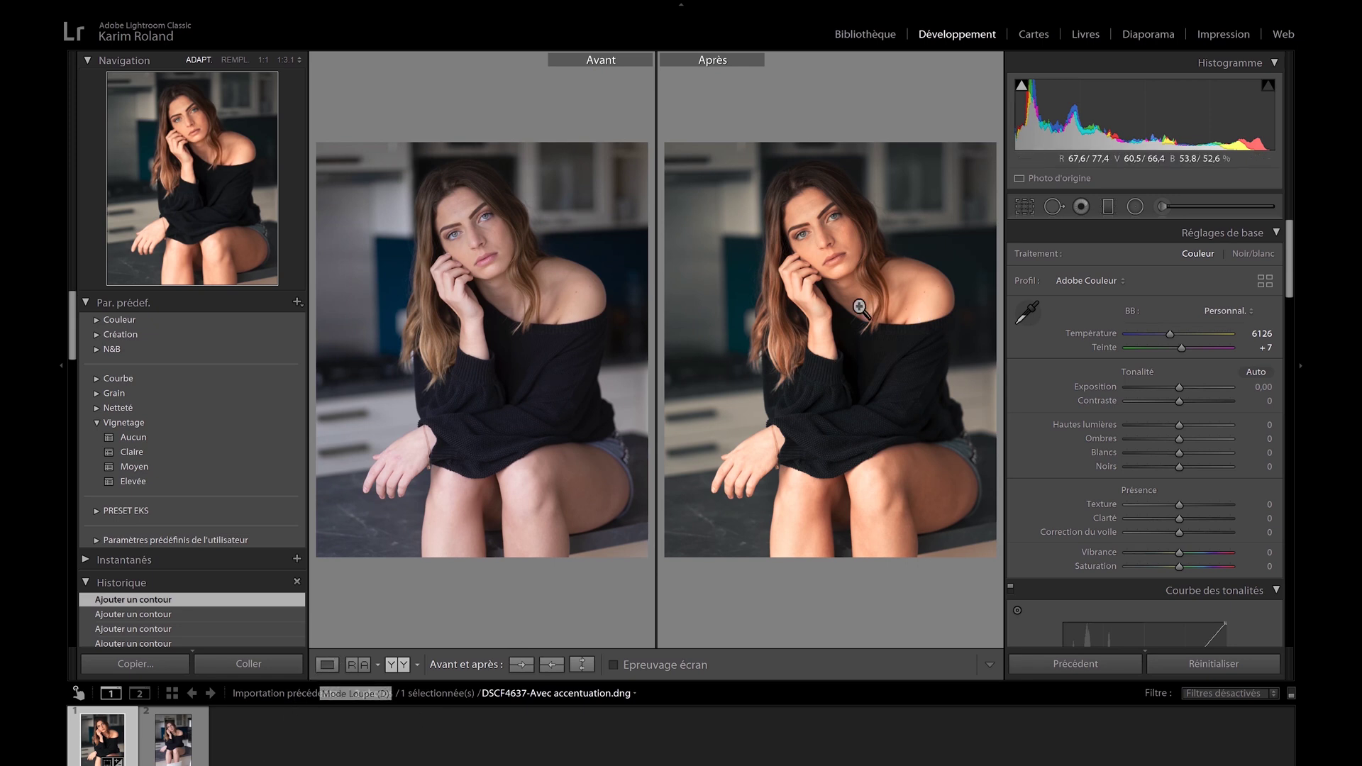
left_click(327, 665)
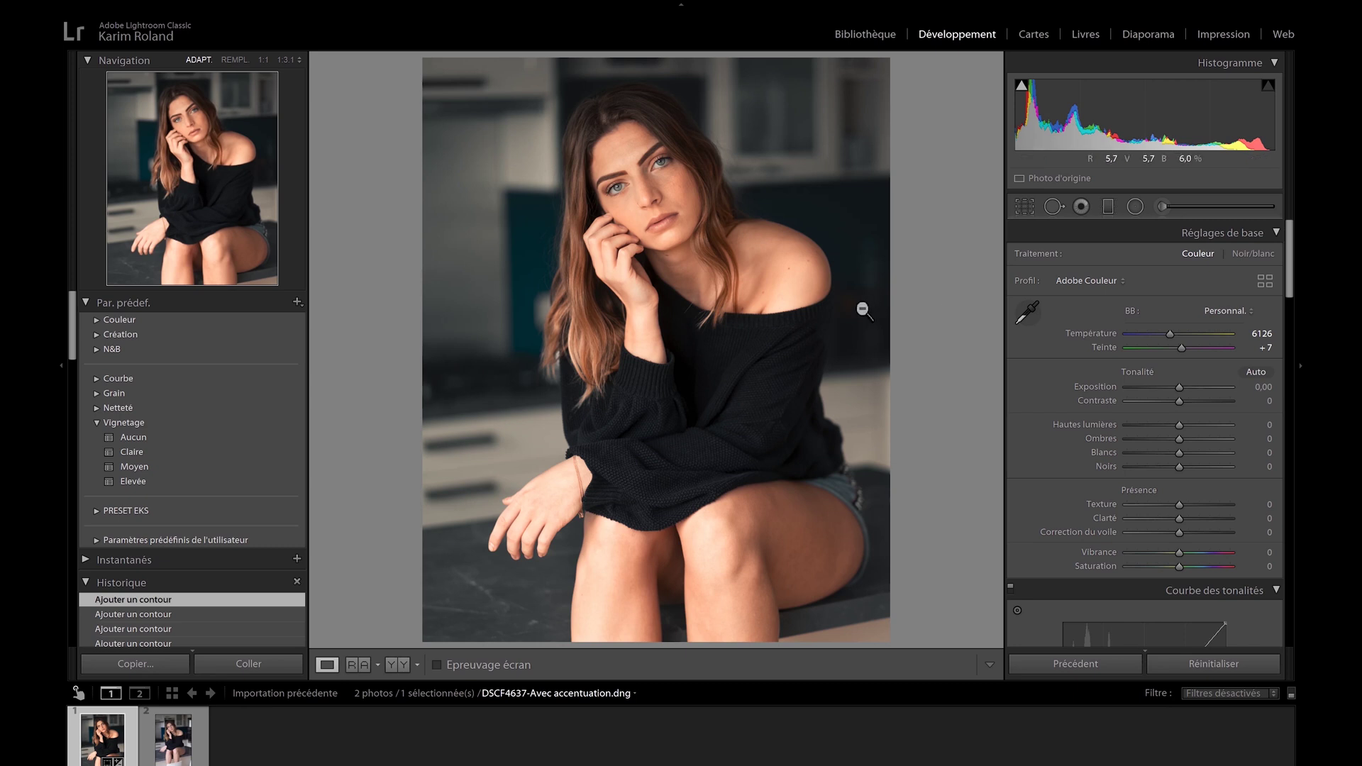
Prepare a new Adjustment Brush mask with the Texture effect at -32 and brush size 11.
left_click(1161, 209)
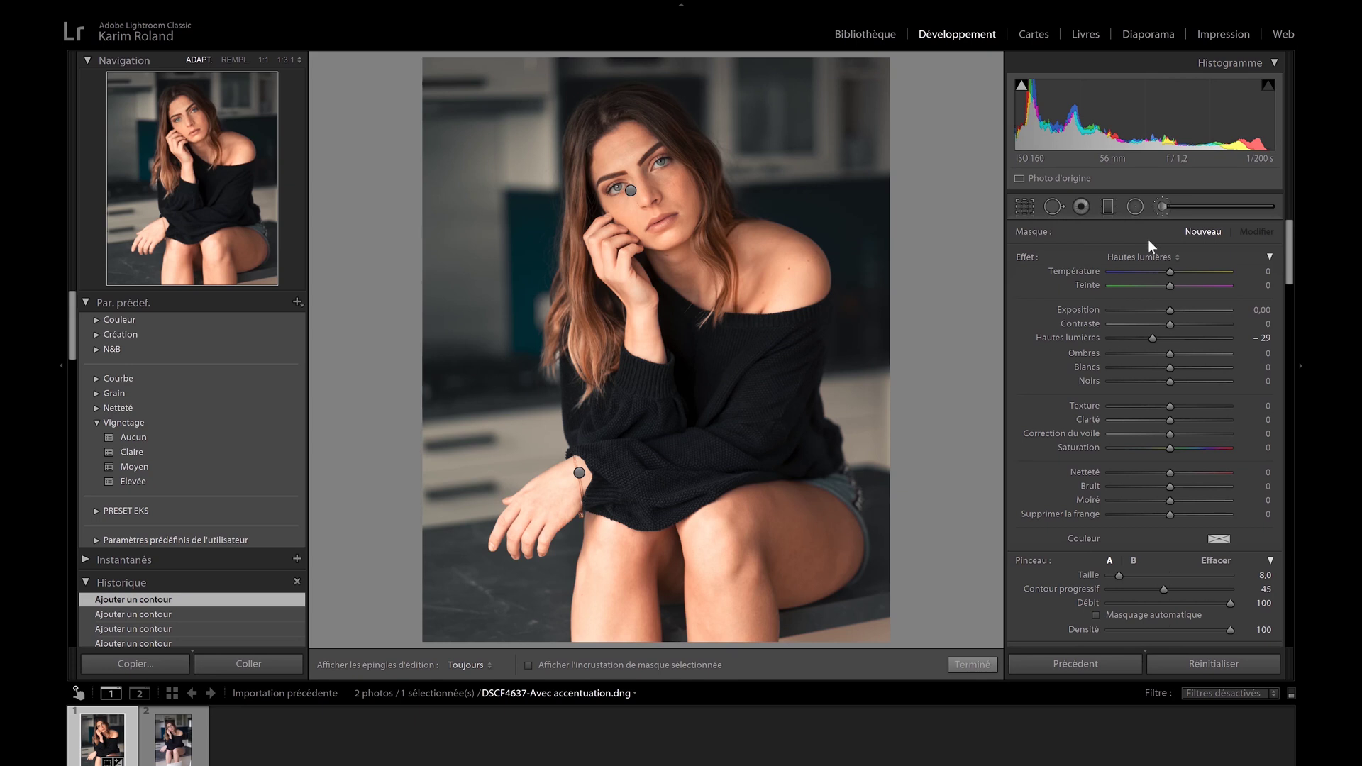
left_click(1133, 258)
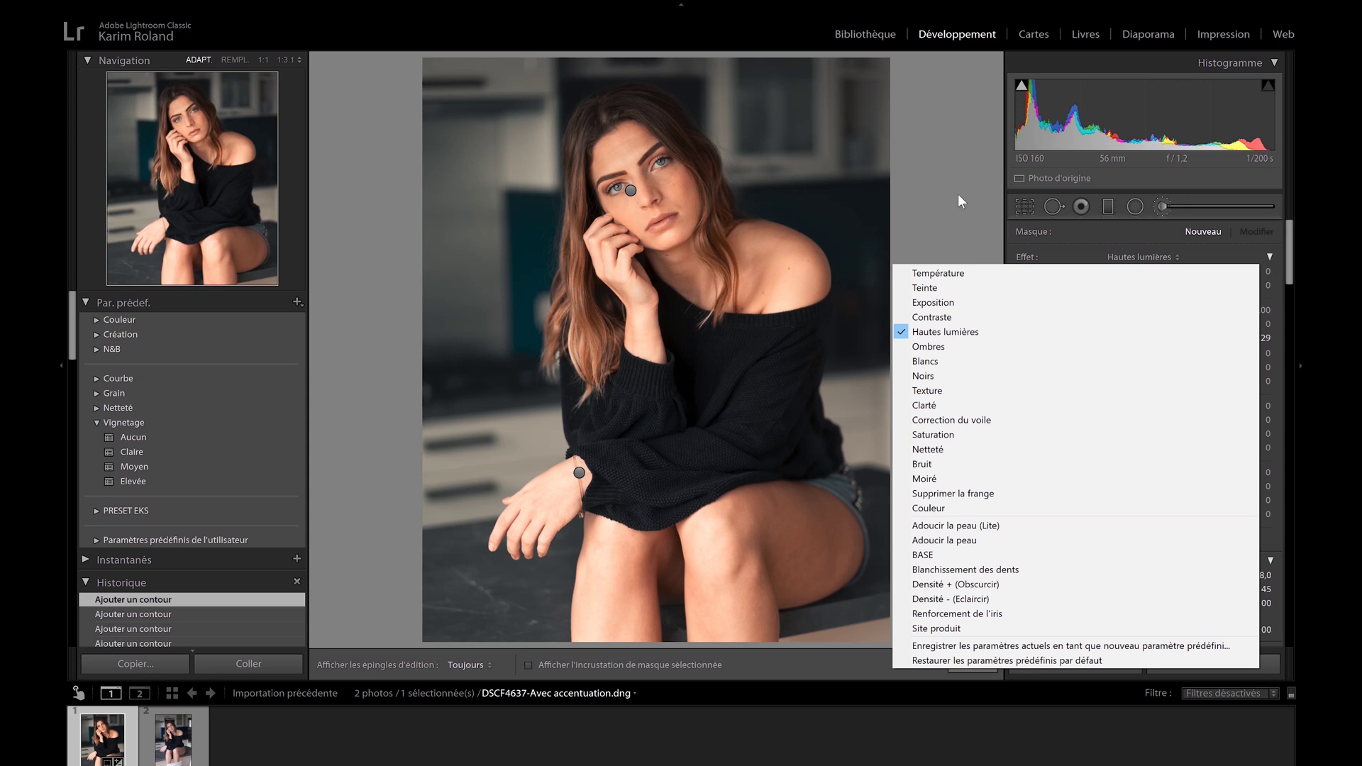
left_click(789, 26)
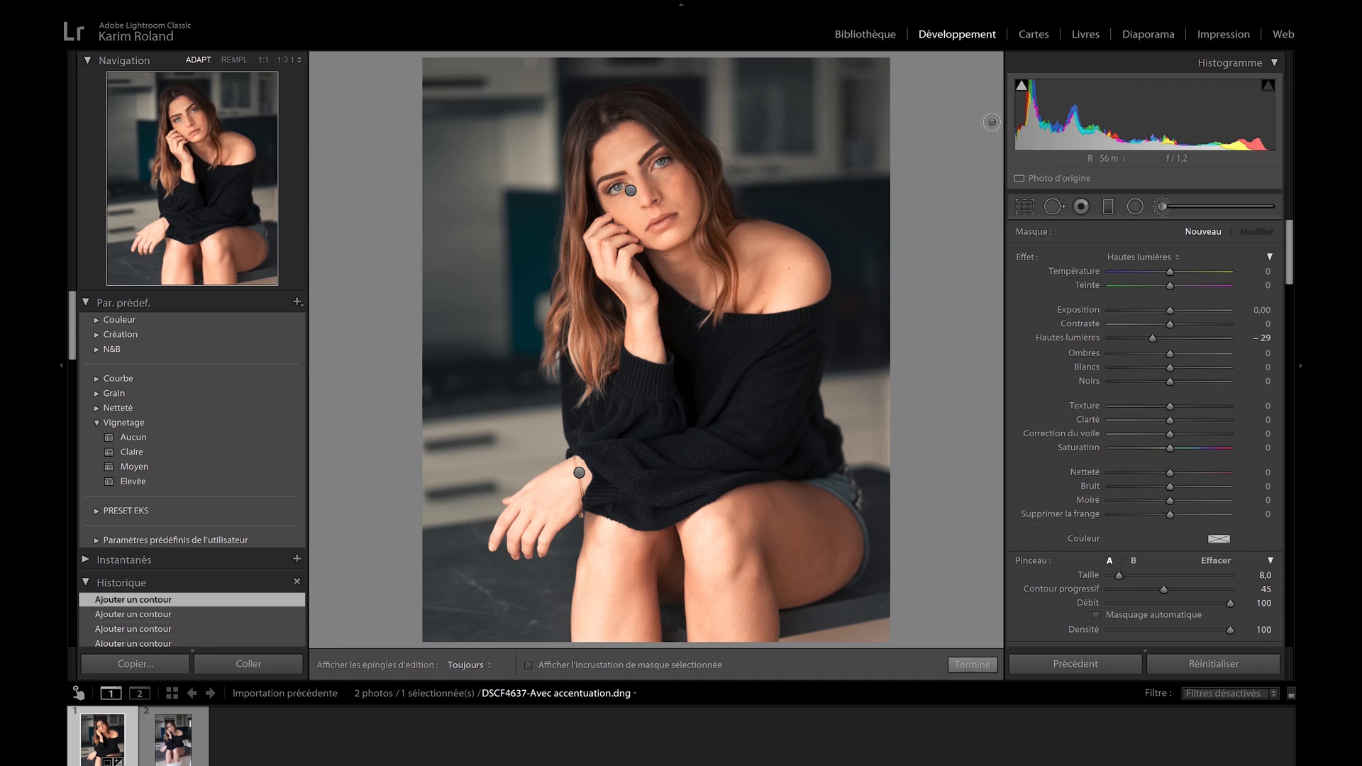
left_click(1120, 257)
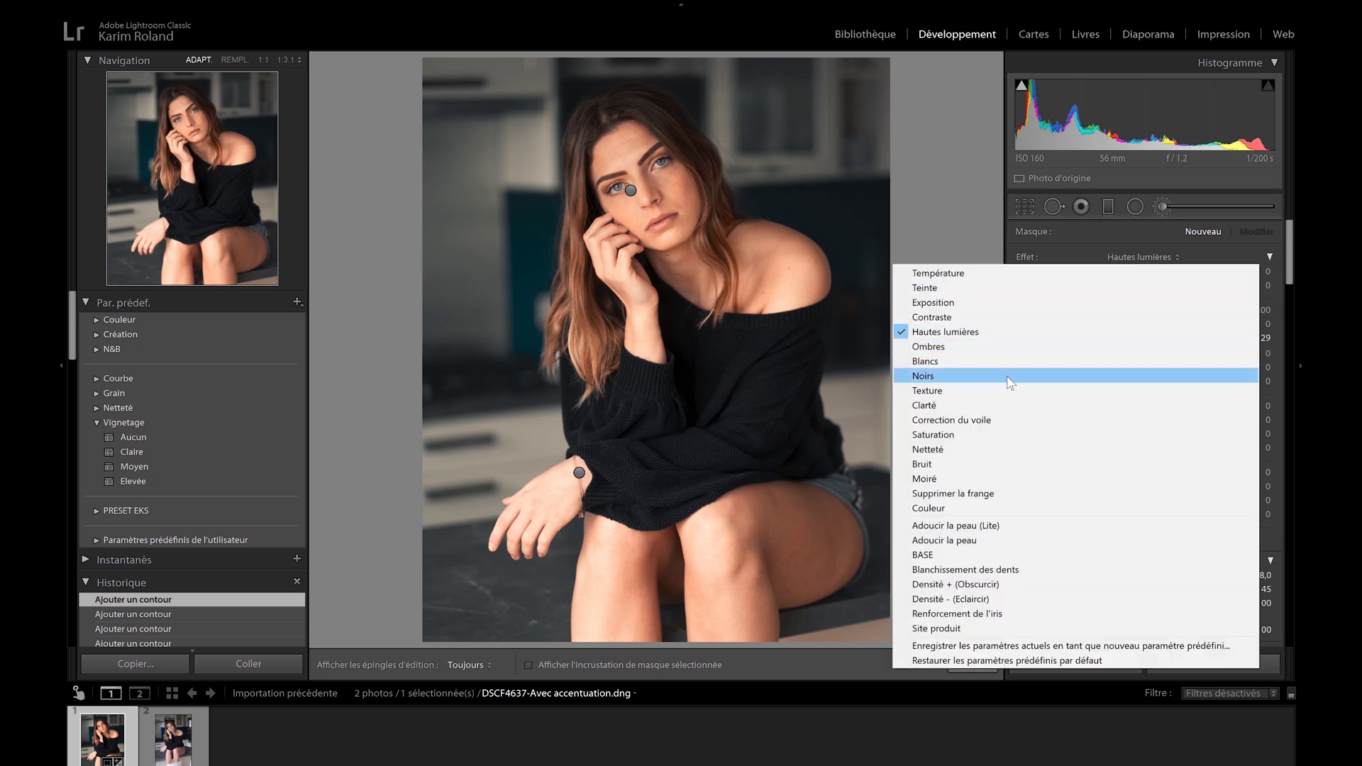
left_click(997, 391)
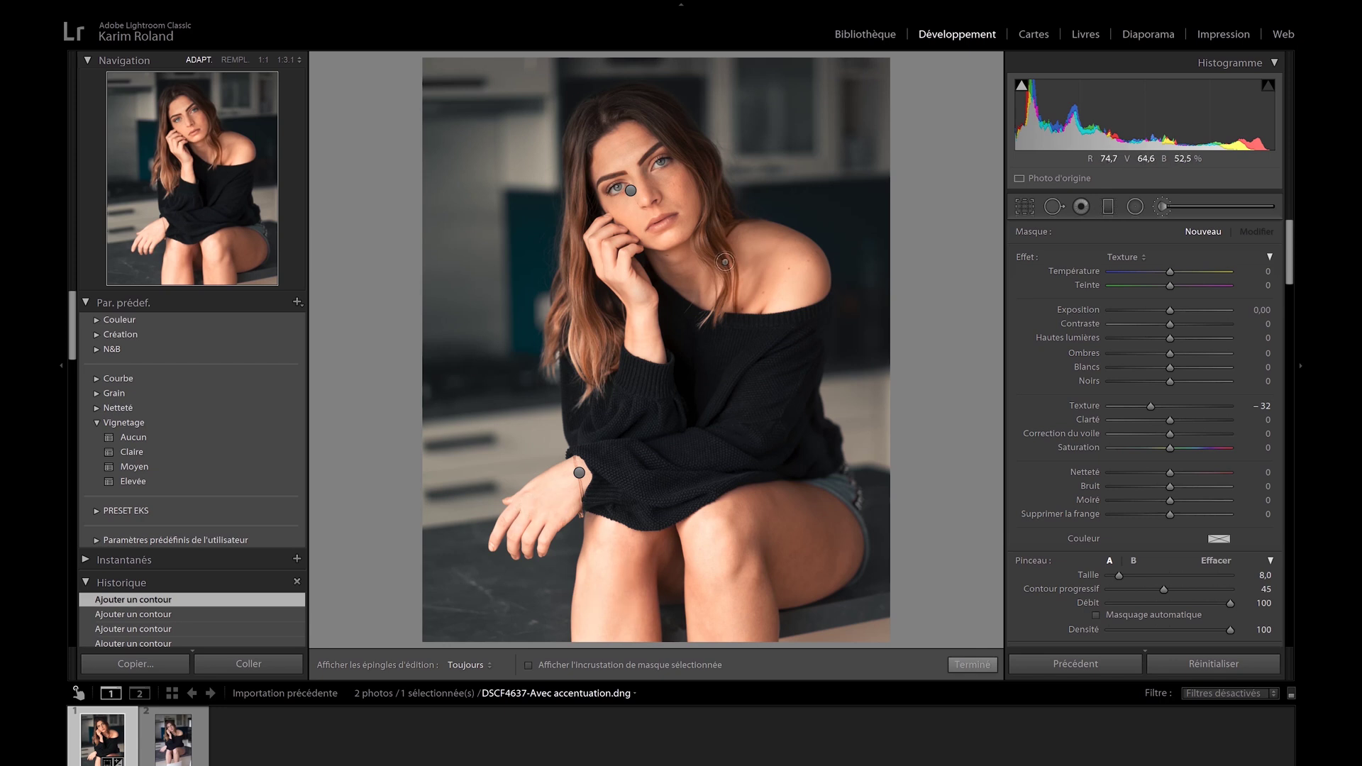
scroll(755, 571, "up", 3)
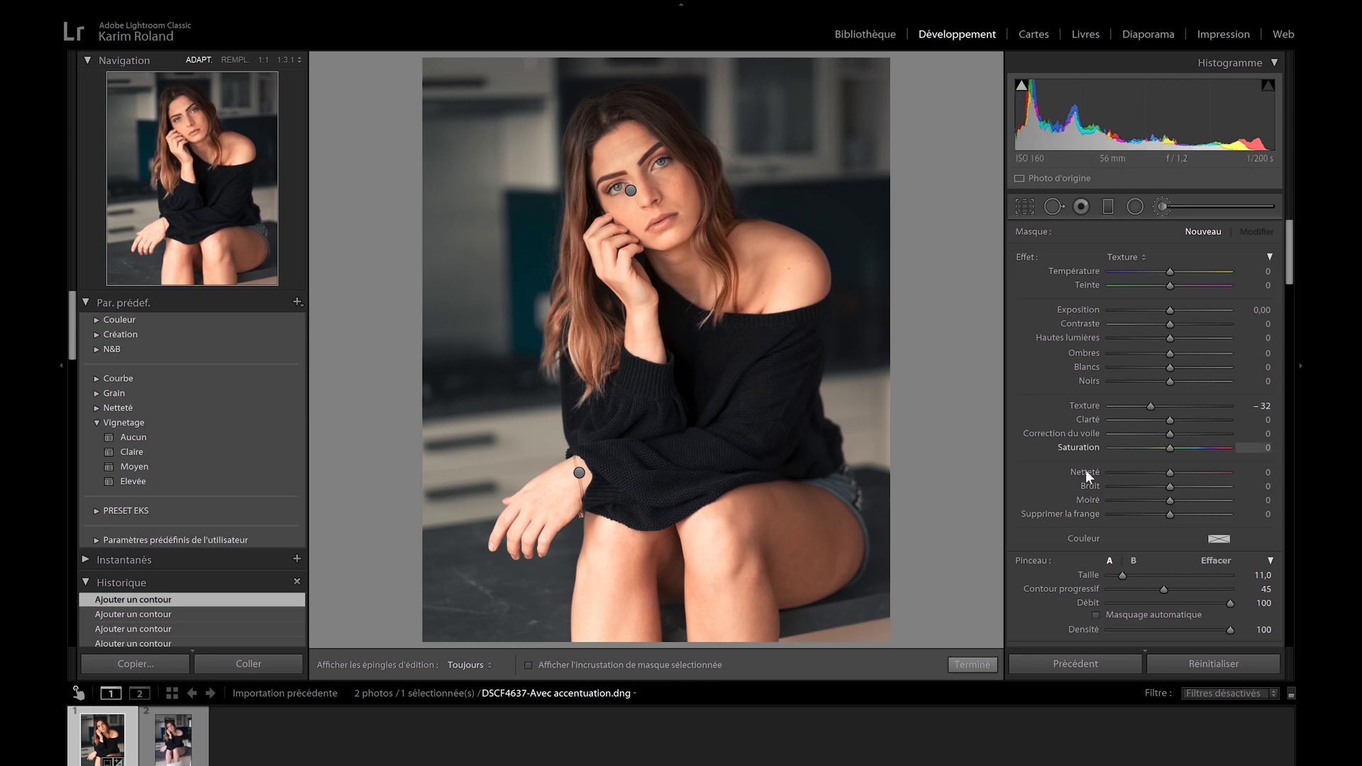
Paint the texture reduction over the skin of the legs and knees, reducing the brush size from 11 to 8.
key("h")
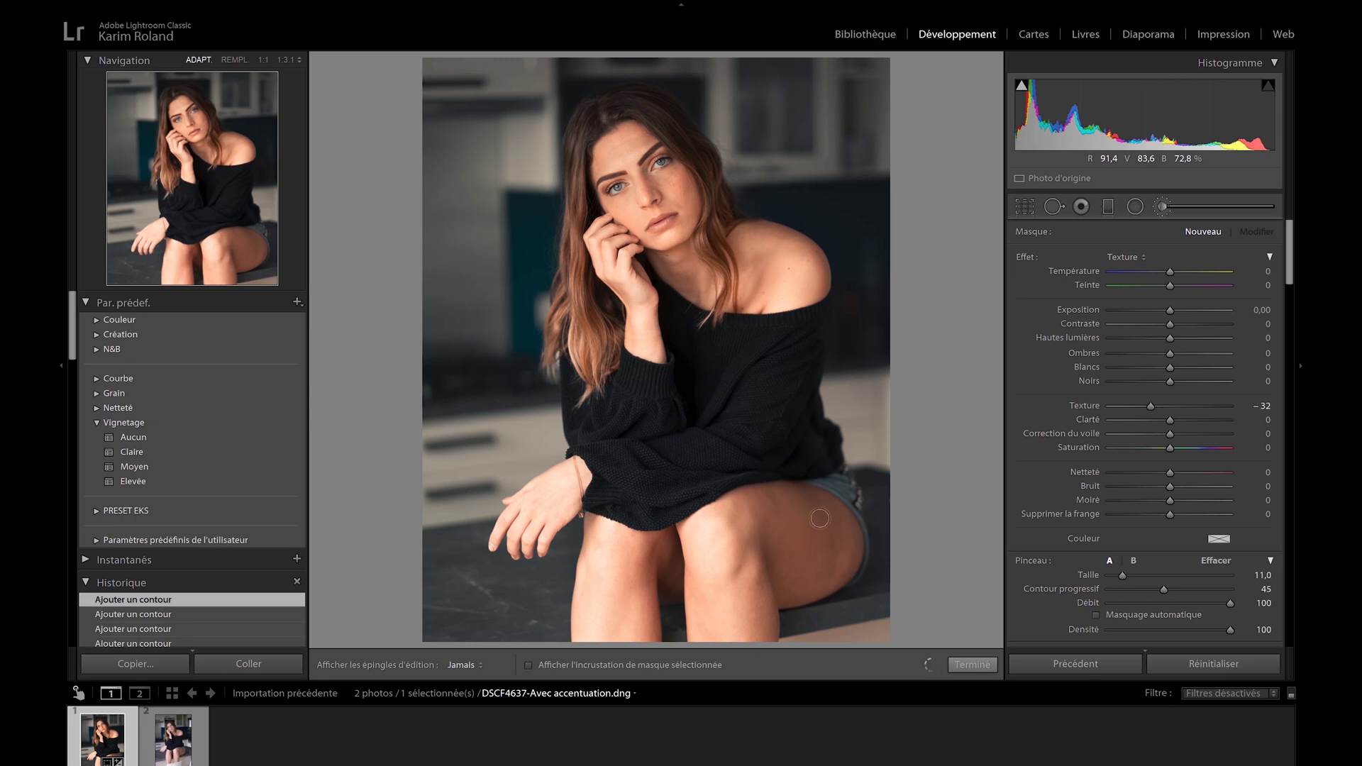
left_click_drag(547, 543, 612, 551)
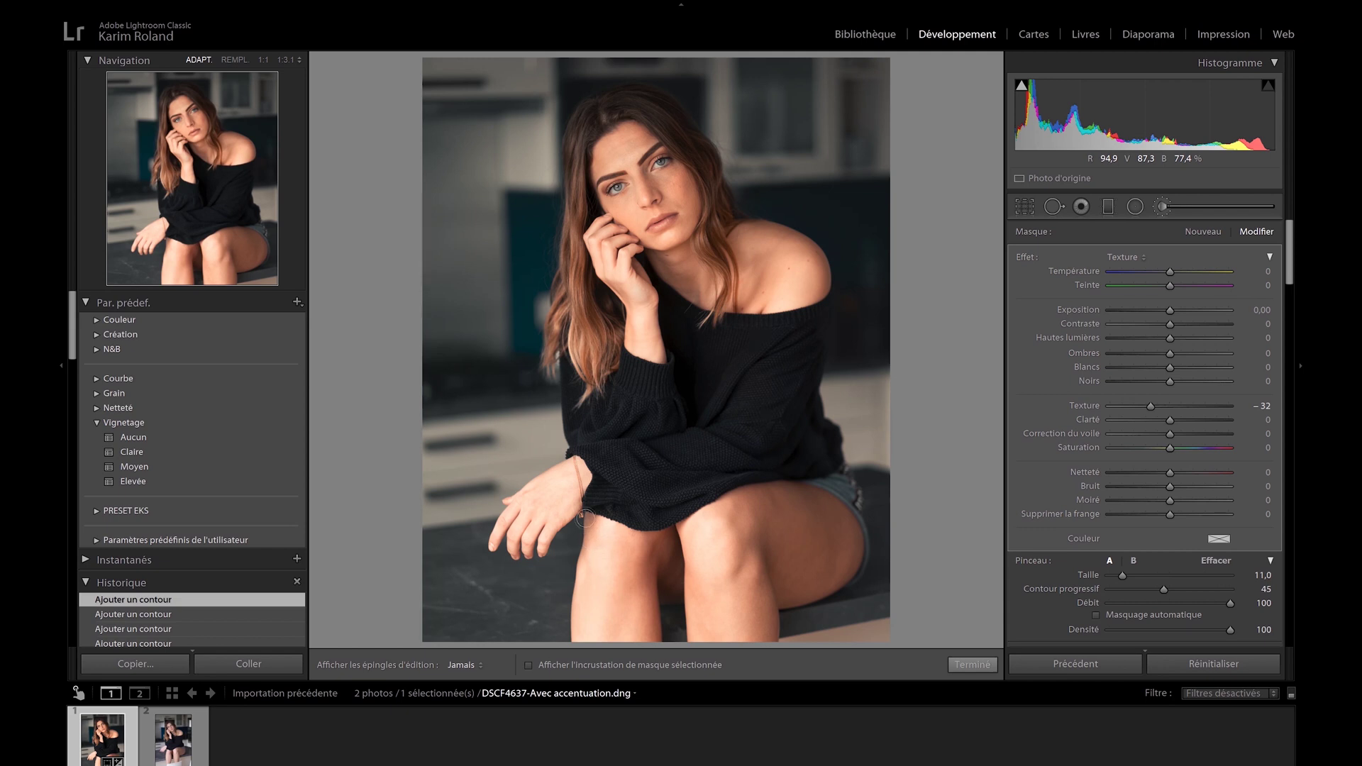
key("h")
key("bracketleft")
key("h")
key("h")
key("h")
key("h")
key("bracketleft")
key("h")
key("h")
key("h")
key("h")
key("h")
key("h")
Paint the texture reduction over the neck and shoulder at brush size 8, lower Texture slightly further, and finish the brush edit.
key("z")
left_click_drag(763, 280, 567, 395)
key("h")
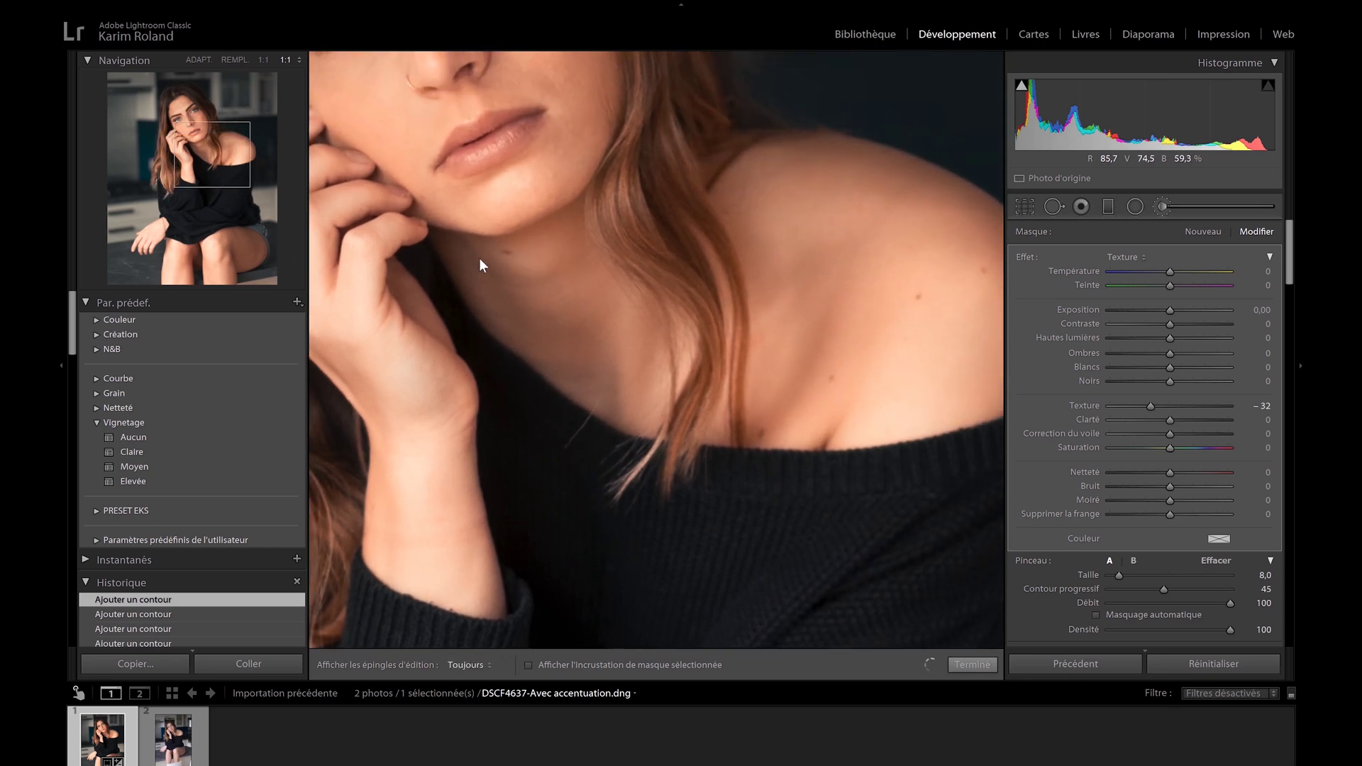
left_click_drag(511, 317, 507, 301)
key("space")
left_click(602, 394)
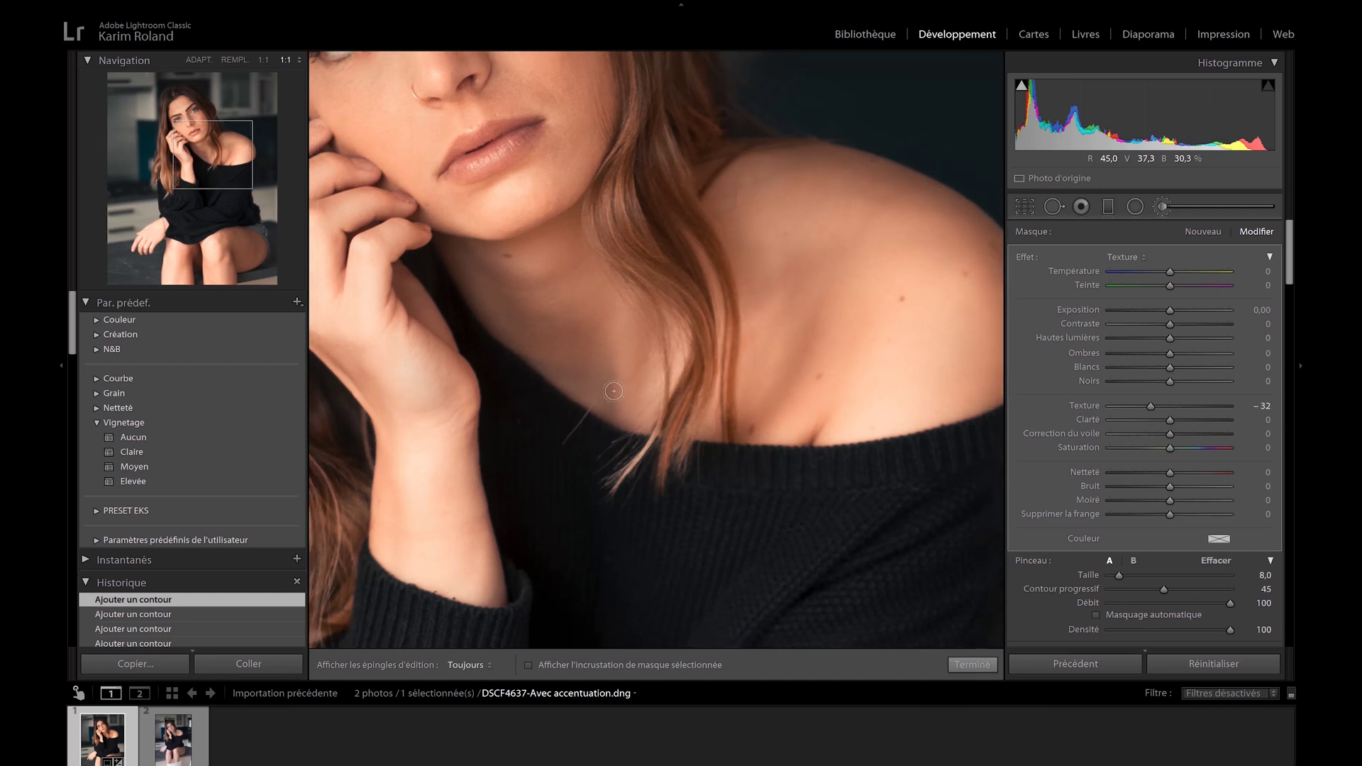
left_click(497, 291)
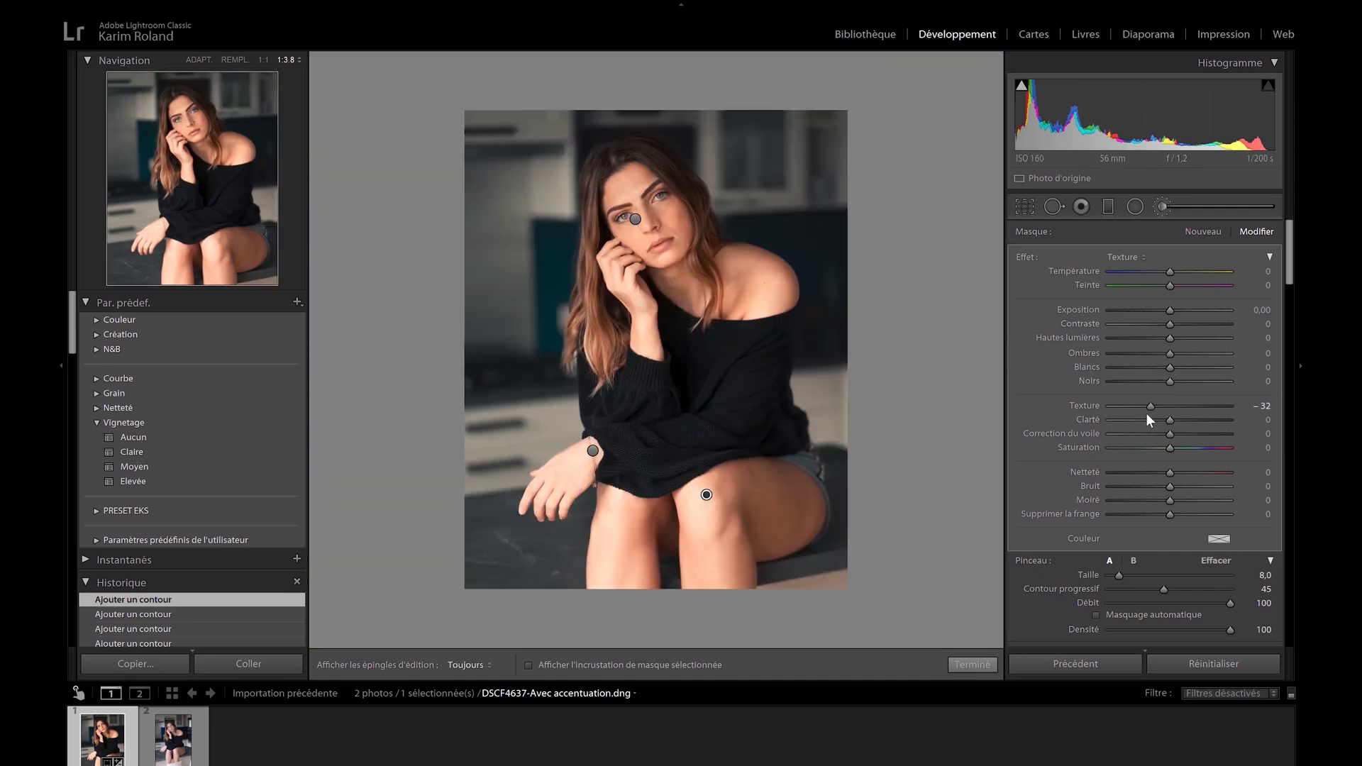
left_click_drag(1151, 406, 1145, 407)
left_click(990, 668)
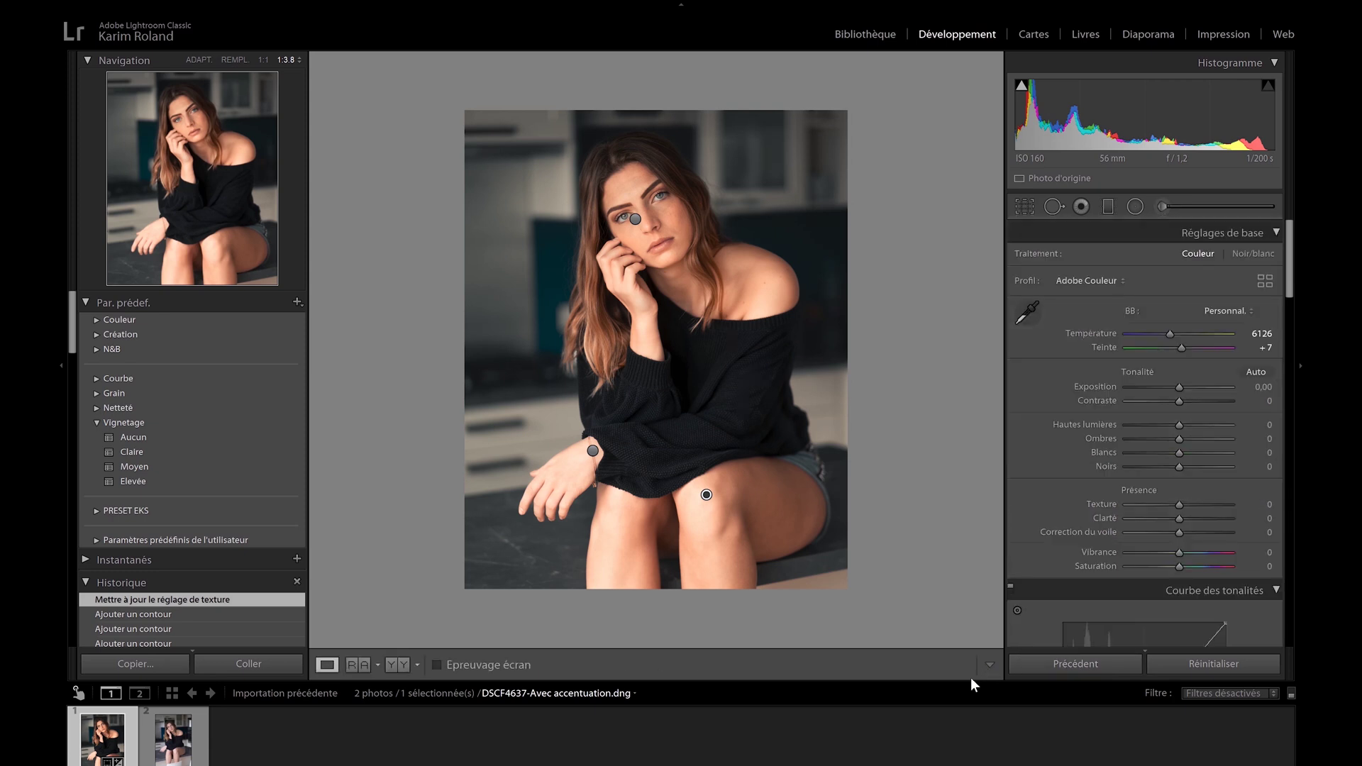
Paint a new Adjustment Brush mask with Texture -32 over the forehead at brush size 12, checking its coverage with the mask overlay.
left_click(1166, 203)
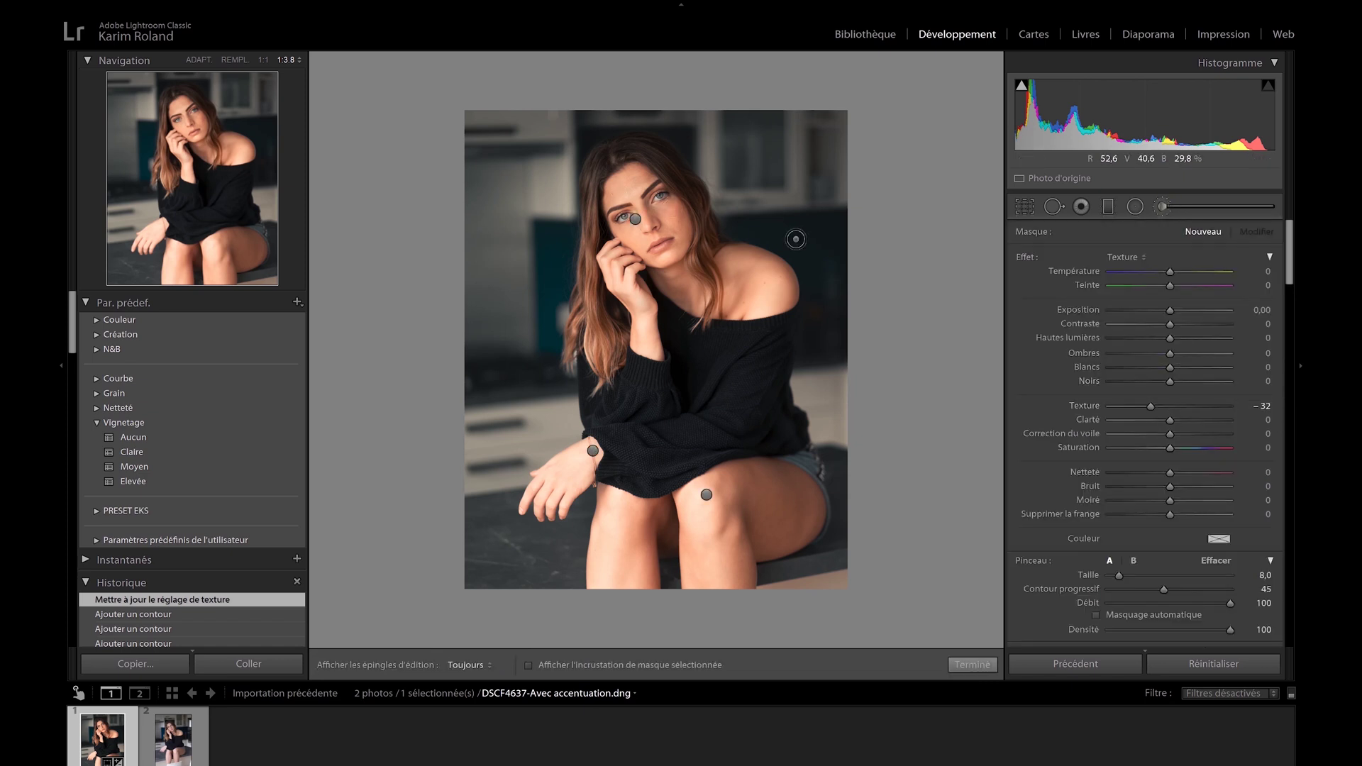
left_click(629, 238)
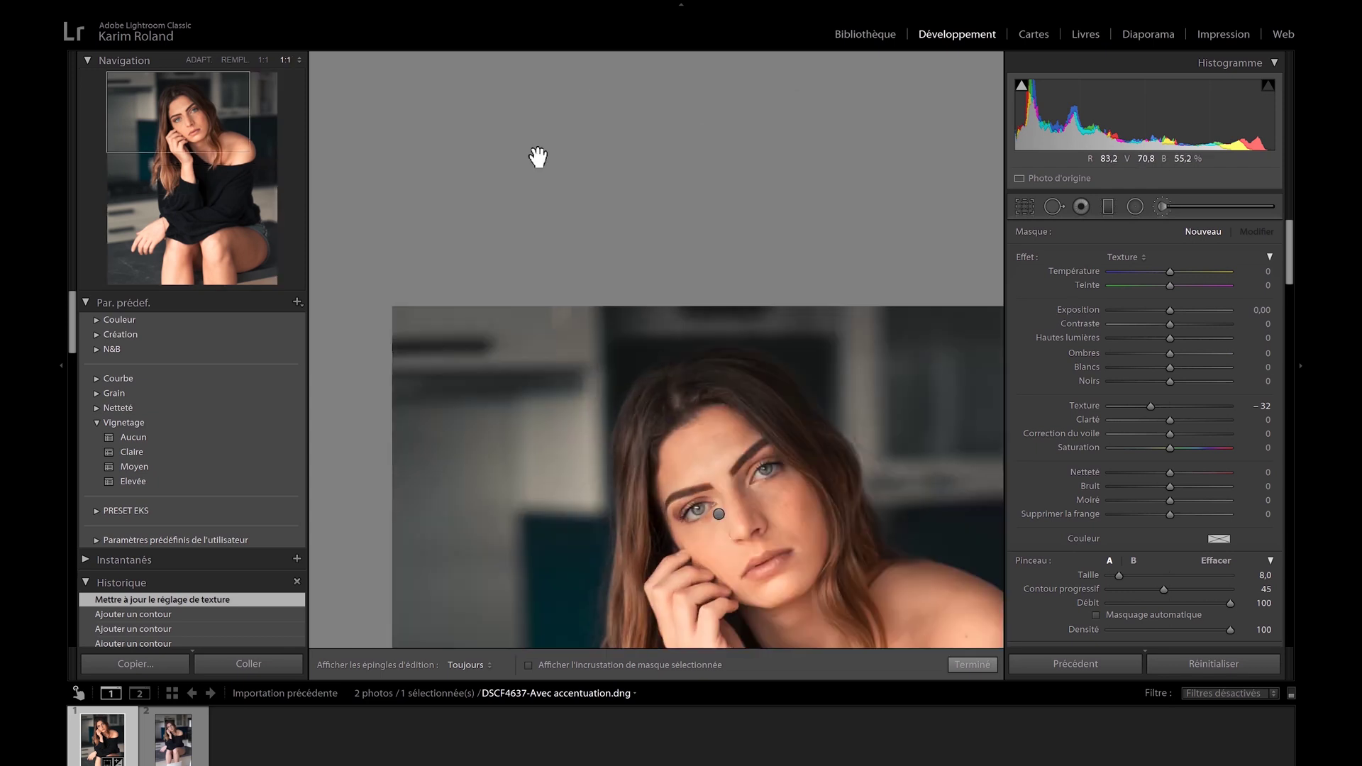
mouse_move(539, 158)
left_mouse_down()
mouse_move(628, 248)
mouse_move(533, 187)
left_mouse_up()
scroll(368, 85, "up", 4)
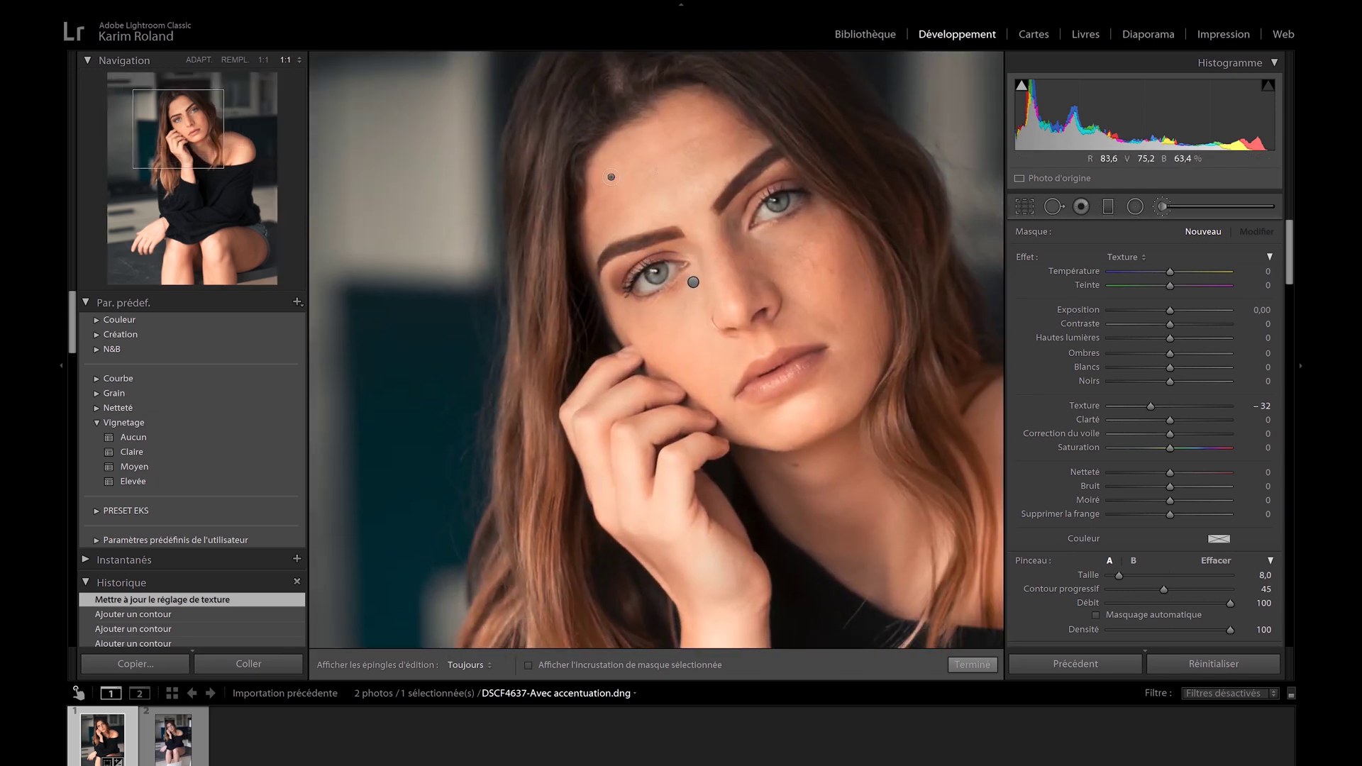
key("h")
left_click(640, 160)
key("h")
key("h")
key("o")
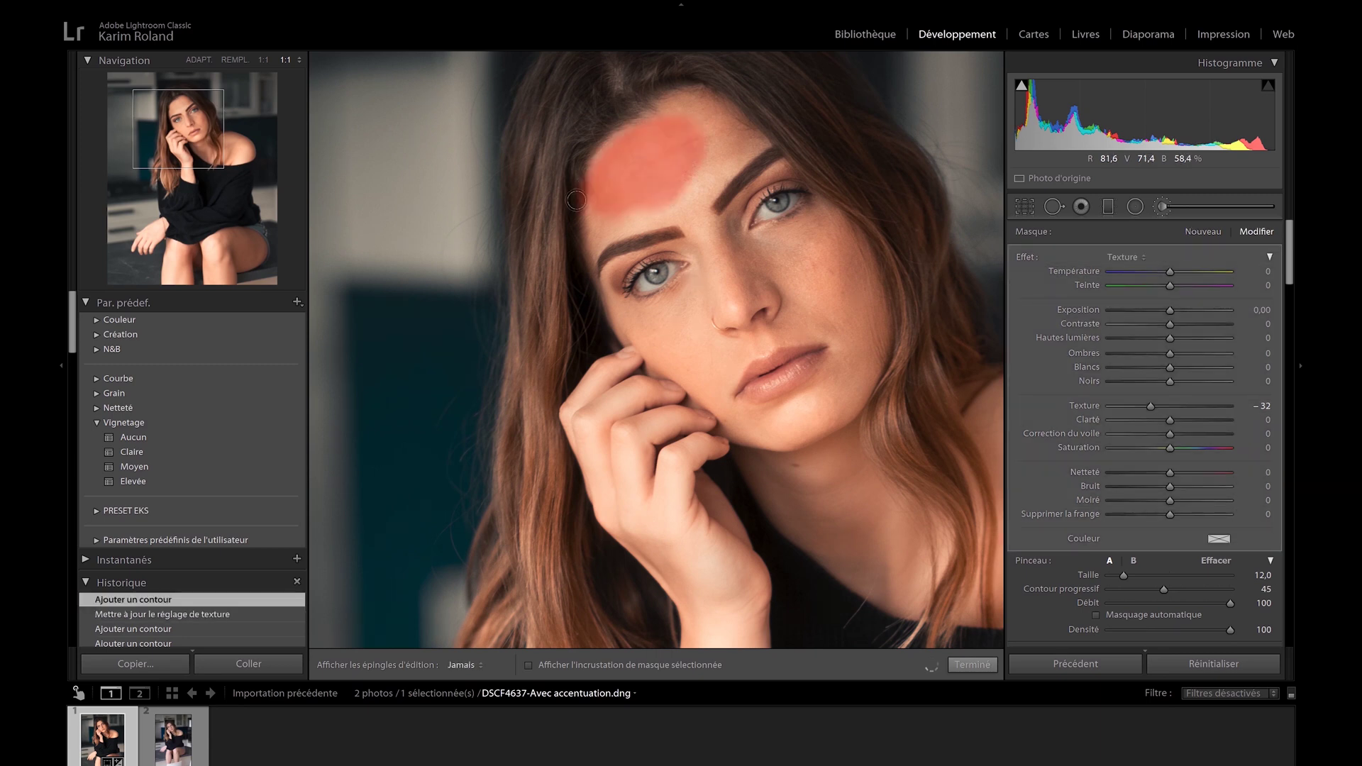
key("o")
Extend the forehead texture reduction towards the area above the eyebrows at brush size 10.
key("h")
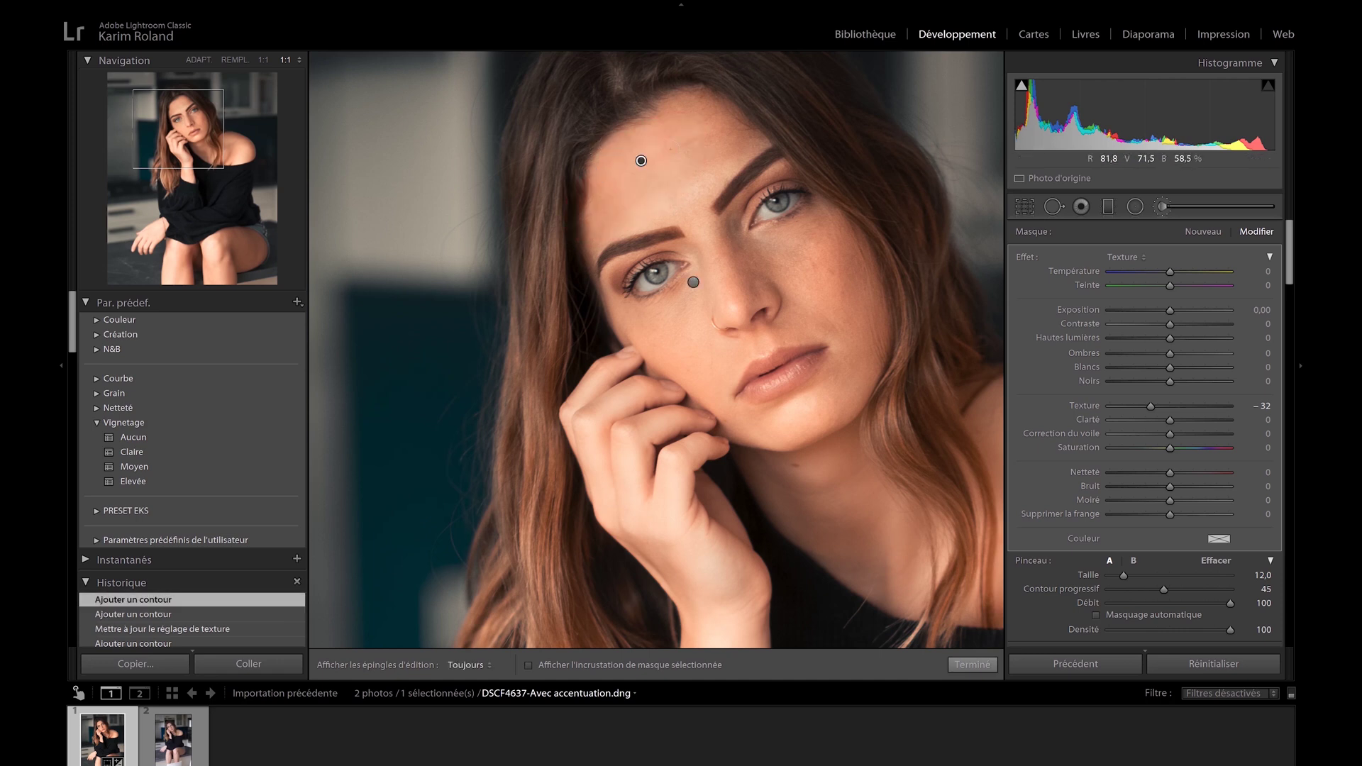
key("h")
scroll(687, 195, "down", 2)
left_click(687, 194)
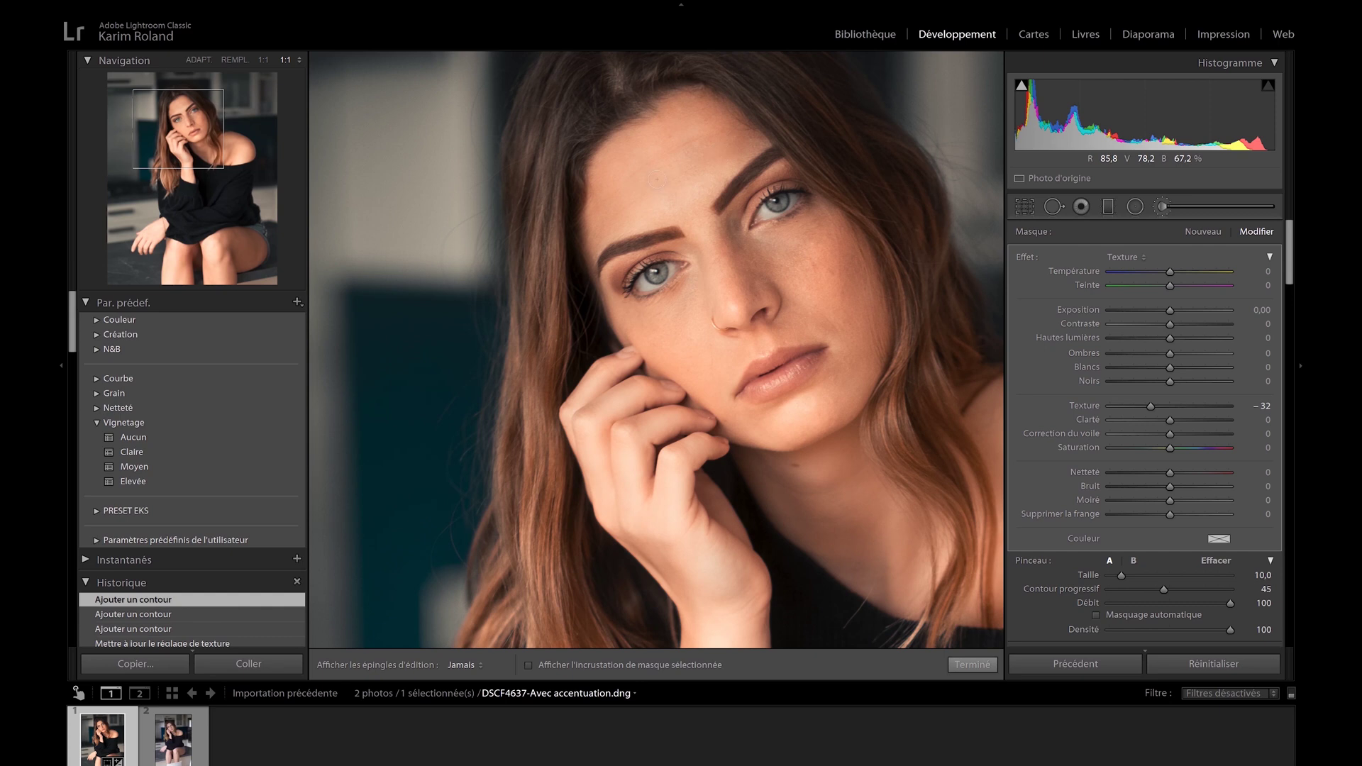
Paint the texture reduction over the nose, cheeks and under-eye skin with a smaller brush.
key("h")
key("h")
key("h")
key("bracketleft")
key("bracketleft")
key("bracketleft")
key("h")
left_click_drag(763, 276, 679, 297)
left_click_drag(672, 335, 820, 243)
key("h")
Paint the texture reduction around the mouth and chin, reducing the brush size to 6.
scroll(849, 287, "up", 2)
key("h")
left_click_drag(807, 399, 774, 407)
key("bracketleft")
key("bracketleft")
key("bracketleft")
key("h")
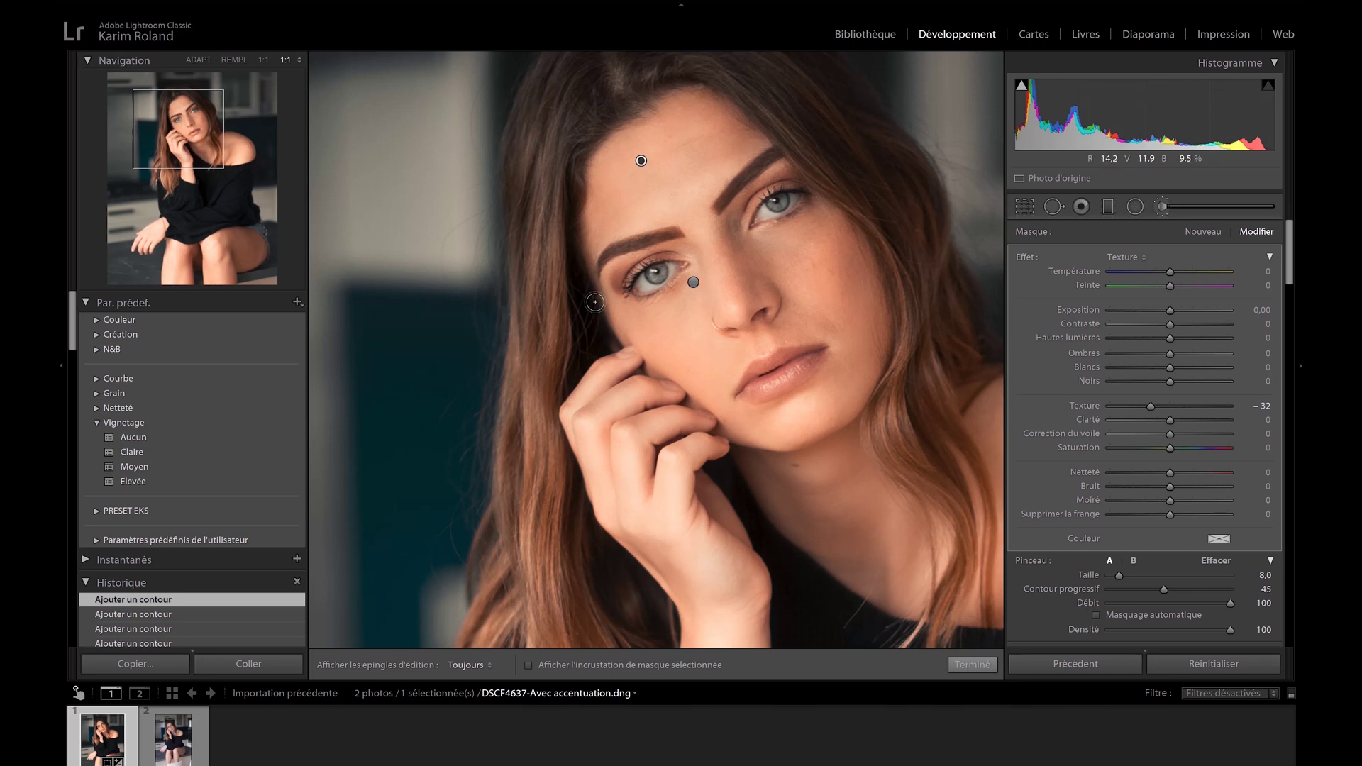
key("h")
key("h")
key("h")
key("h")
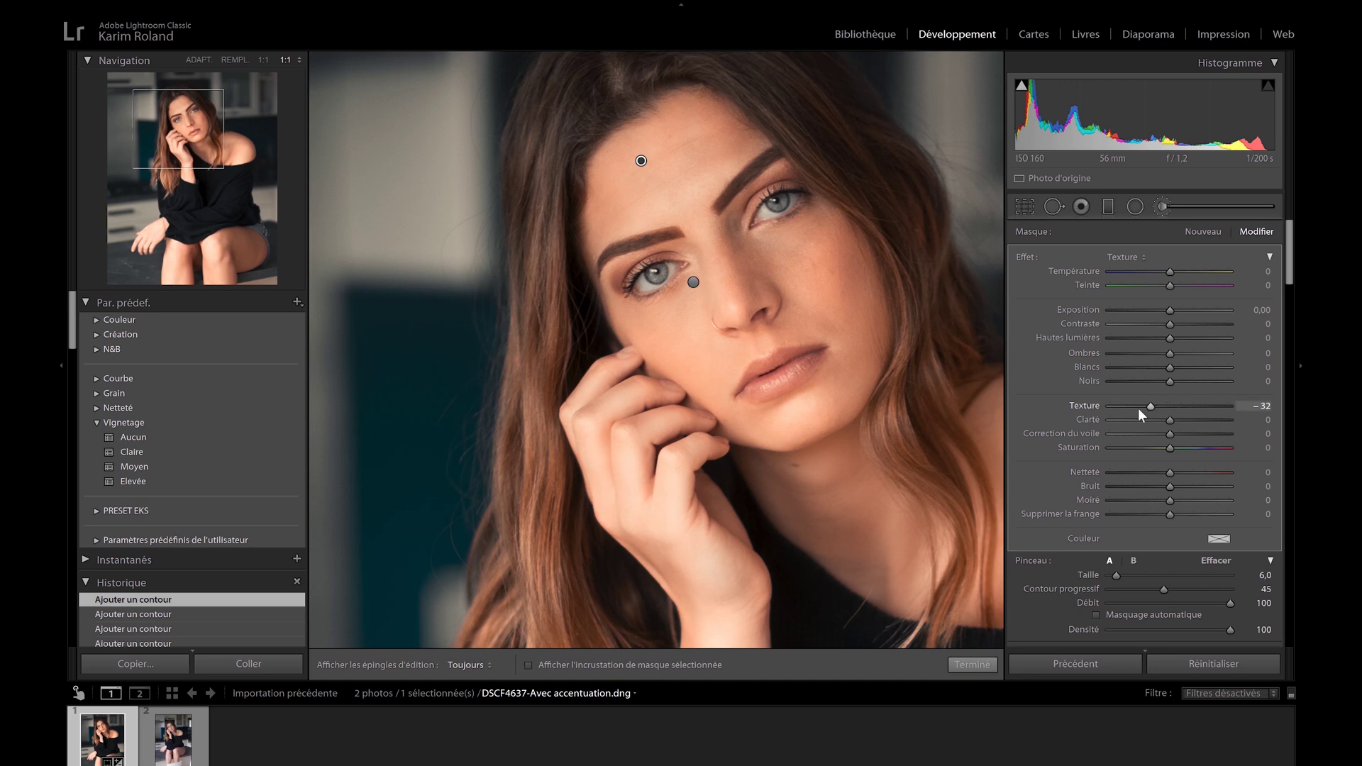
Extend the face mask over the cheek and jaw beside the hair, and set its Texture to -85.
left_click_drag(1155, 406, 1134, 411)
mouse_move(847, 343)
left_mouse_down()
mouse_move(871, 367)
mouse_move(867, 387)
left_mouse_up()
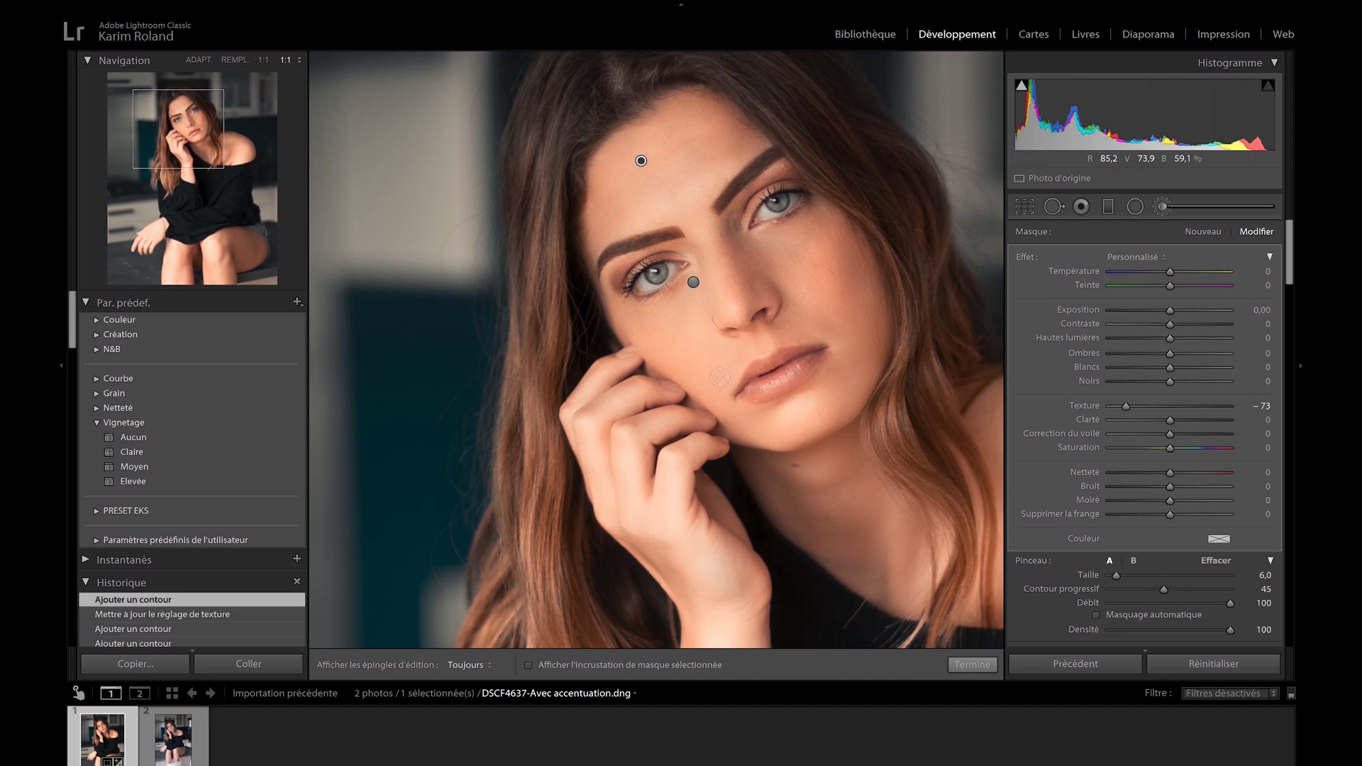
left_click_drag(1124, 410, 1118, 409)
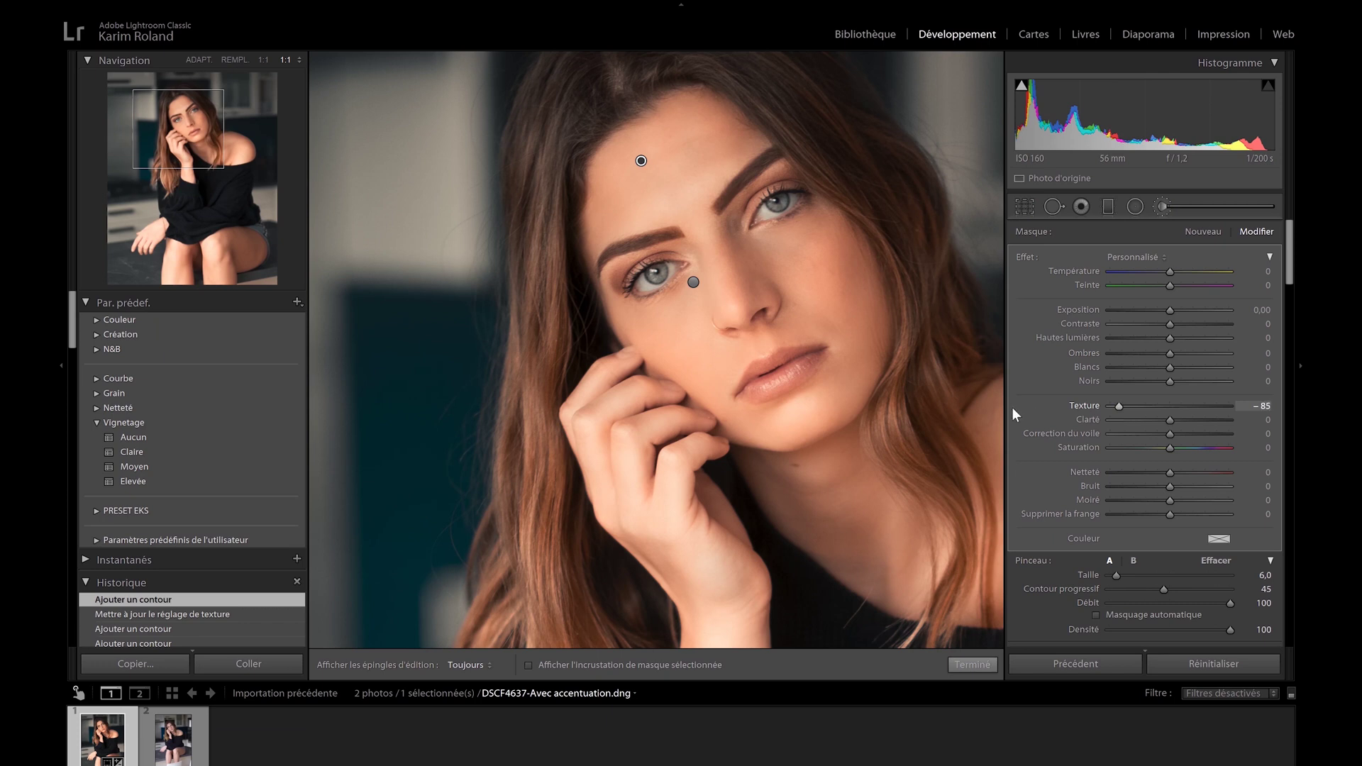
Paint the -85 texture reduction over the cheek above the raised hand and the opposite outer cheek at brush size 6.
key("h")
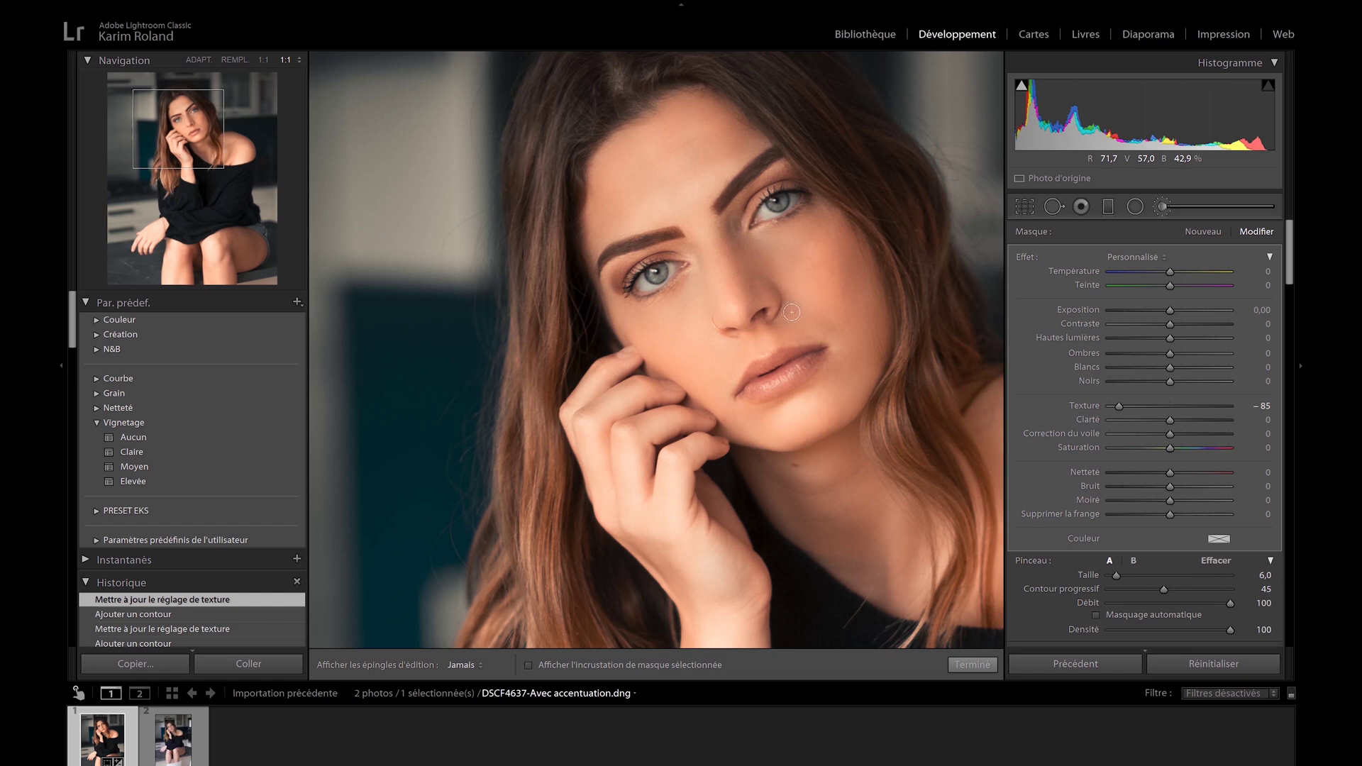
mouse_move(705, 352)
left_mouse_down()
mouse_move(694, 283)
mouse_move(685, 343)
mouse_move(683, 309)
left_mouse_up()
key("h")
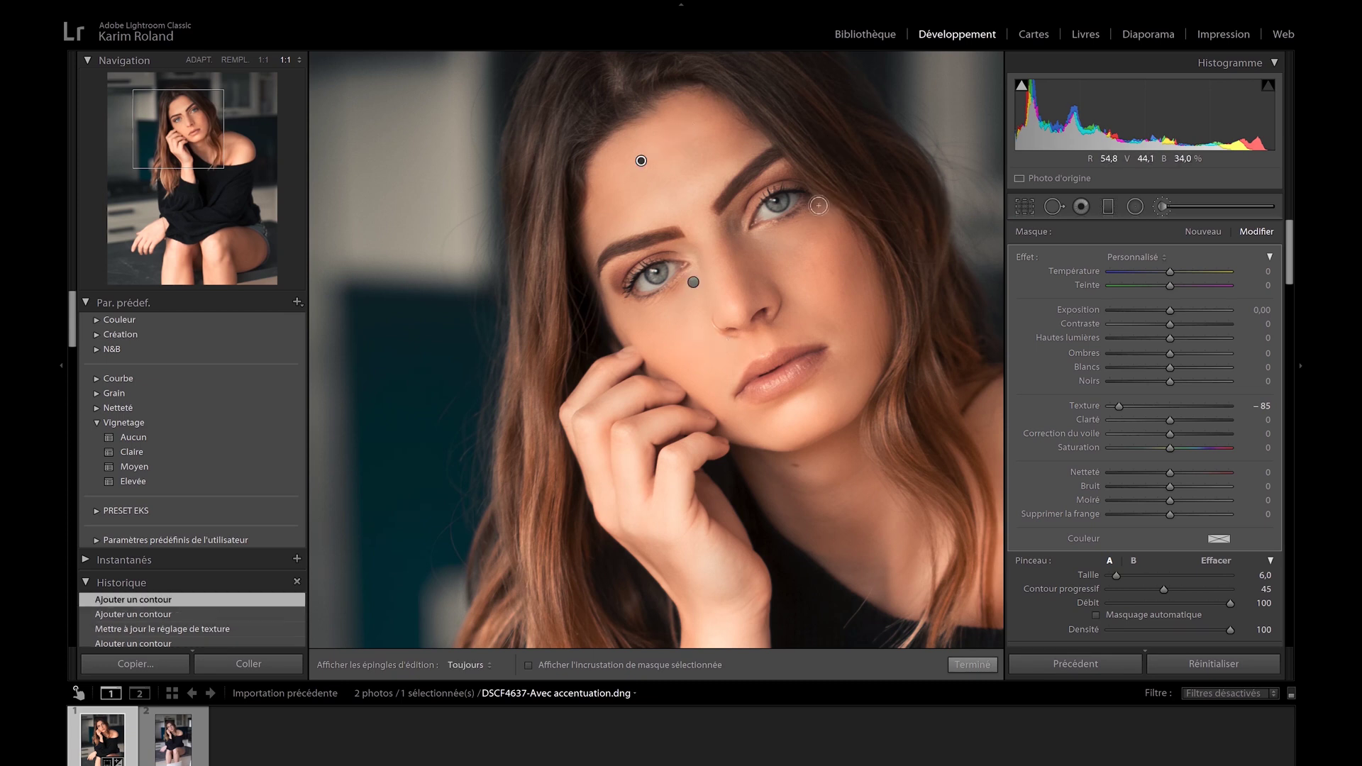
key("h")
left_click_drag(913, 293, 872, 300)
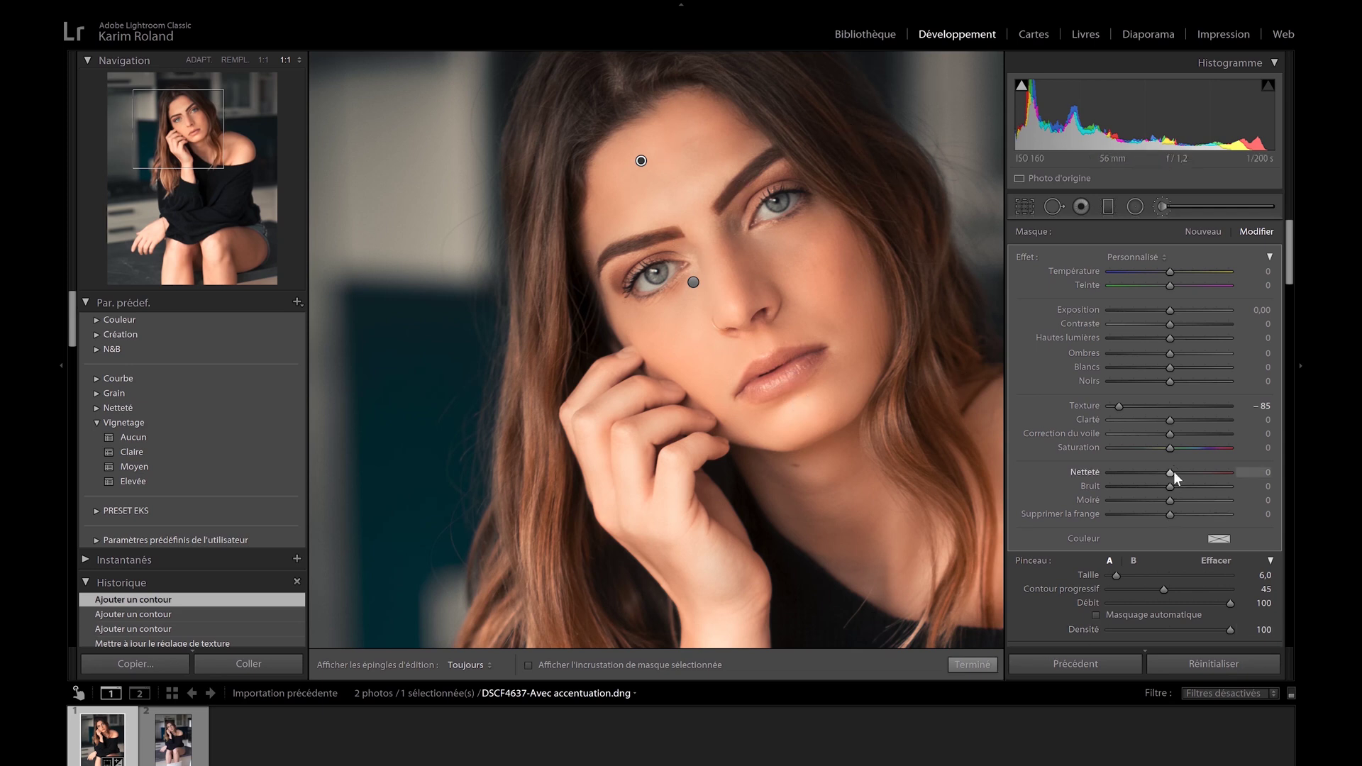
Set the face mask's sharpness (Netteté) to 78, view the whole photo, and finish the brush edit.
left_click_drag(1171, 471, 1203, 467)
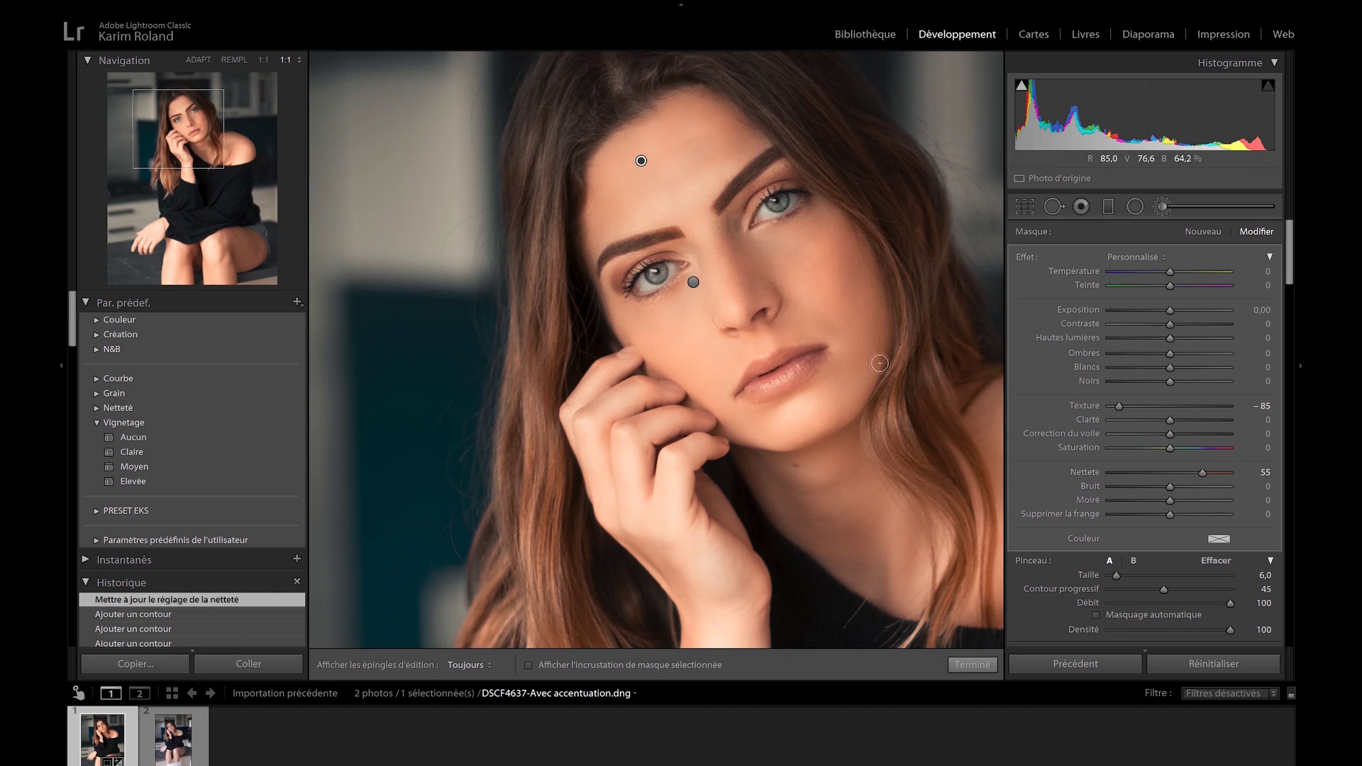
left_click_drag(1203, 475, 1216, 471)
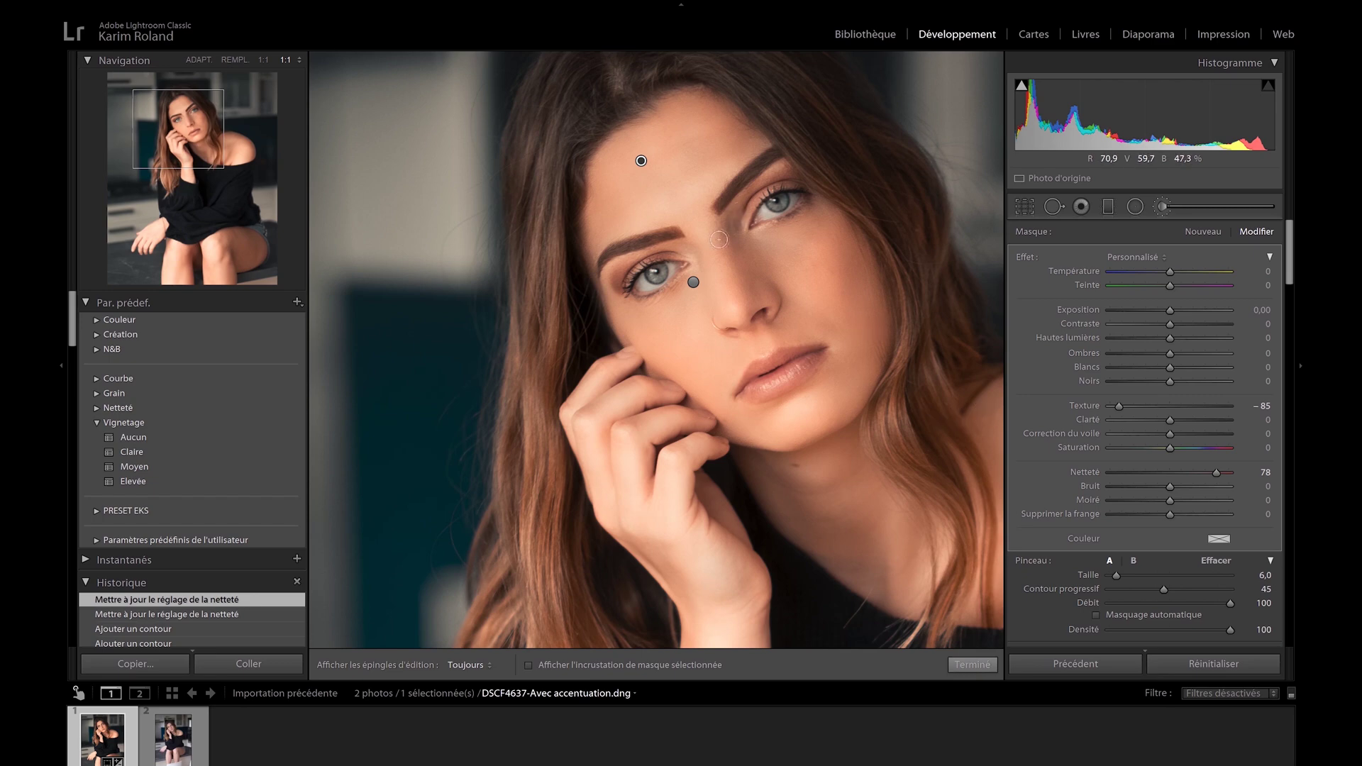
key("z")
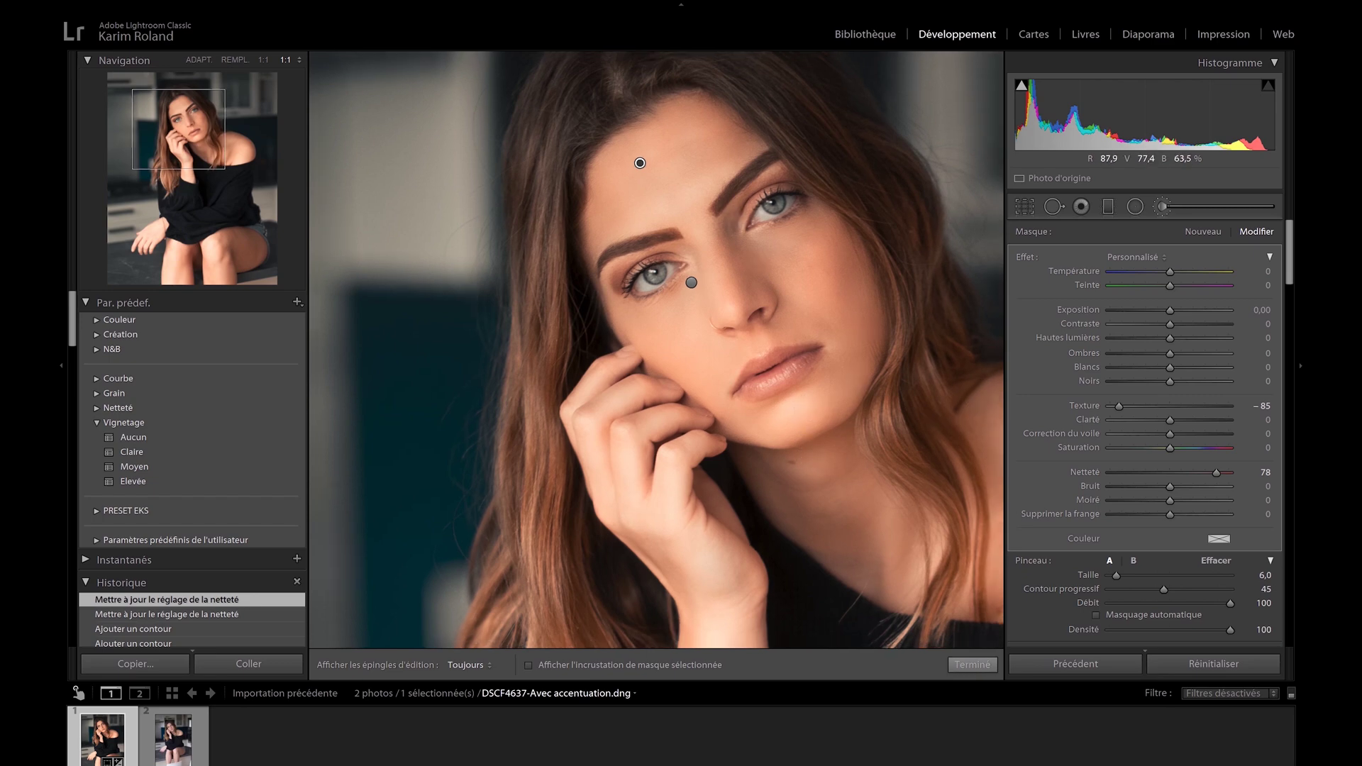
scroll(809, 414, "down", 3)
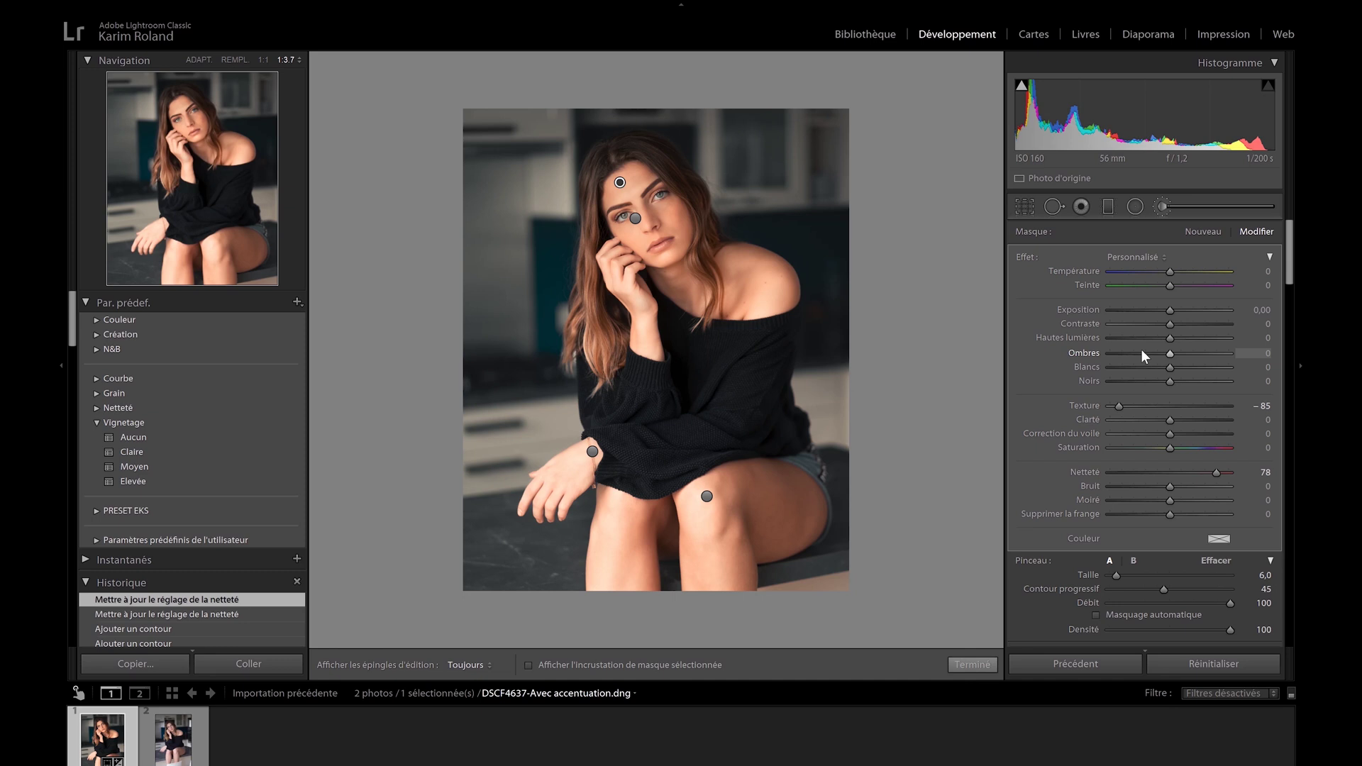
left_click(971, 666)
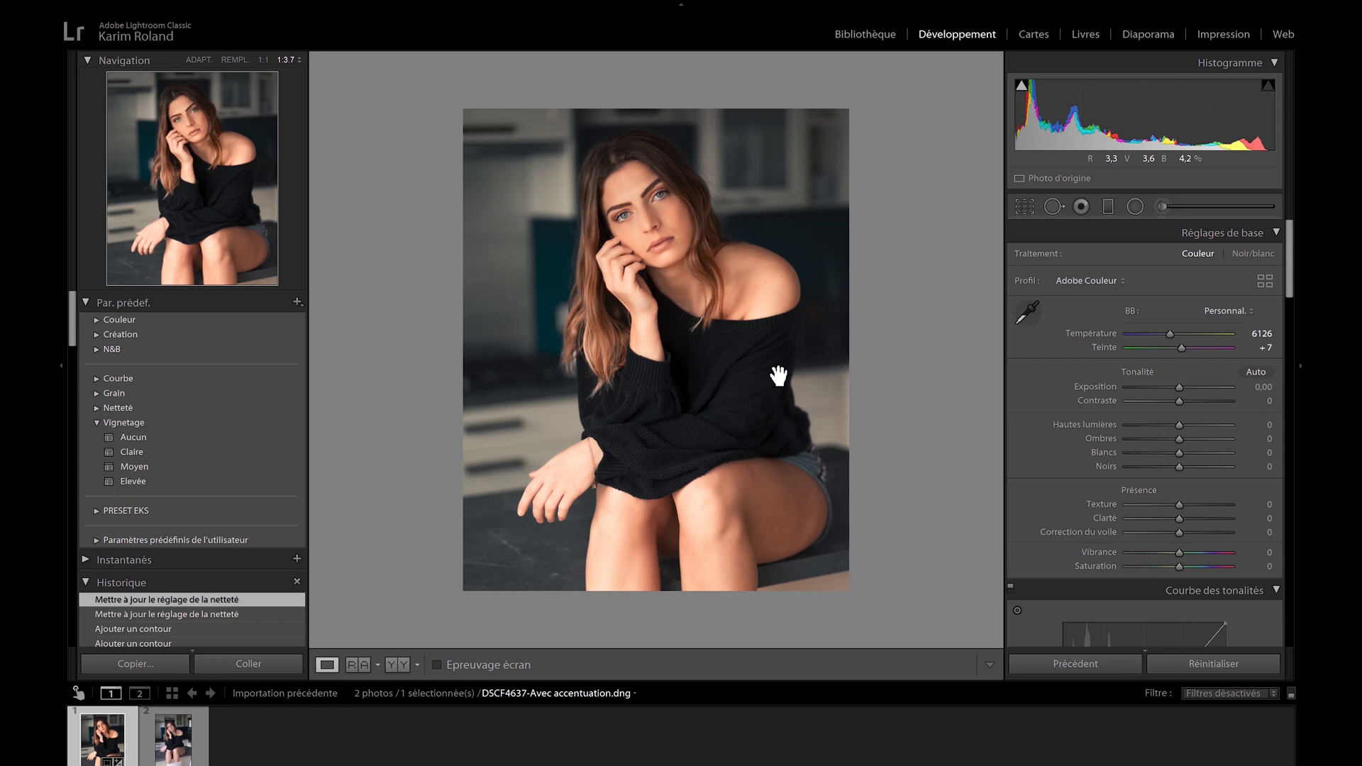
Start a new Adjustment Brush mask with shadows (Ombres) at -31 and blacks (Noirs) at -9.
key("z")
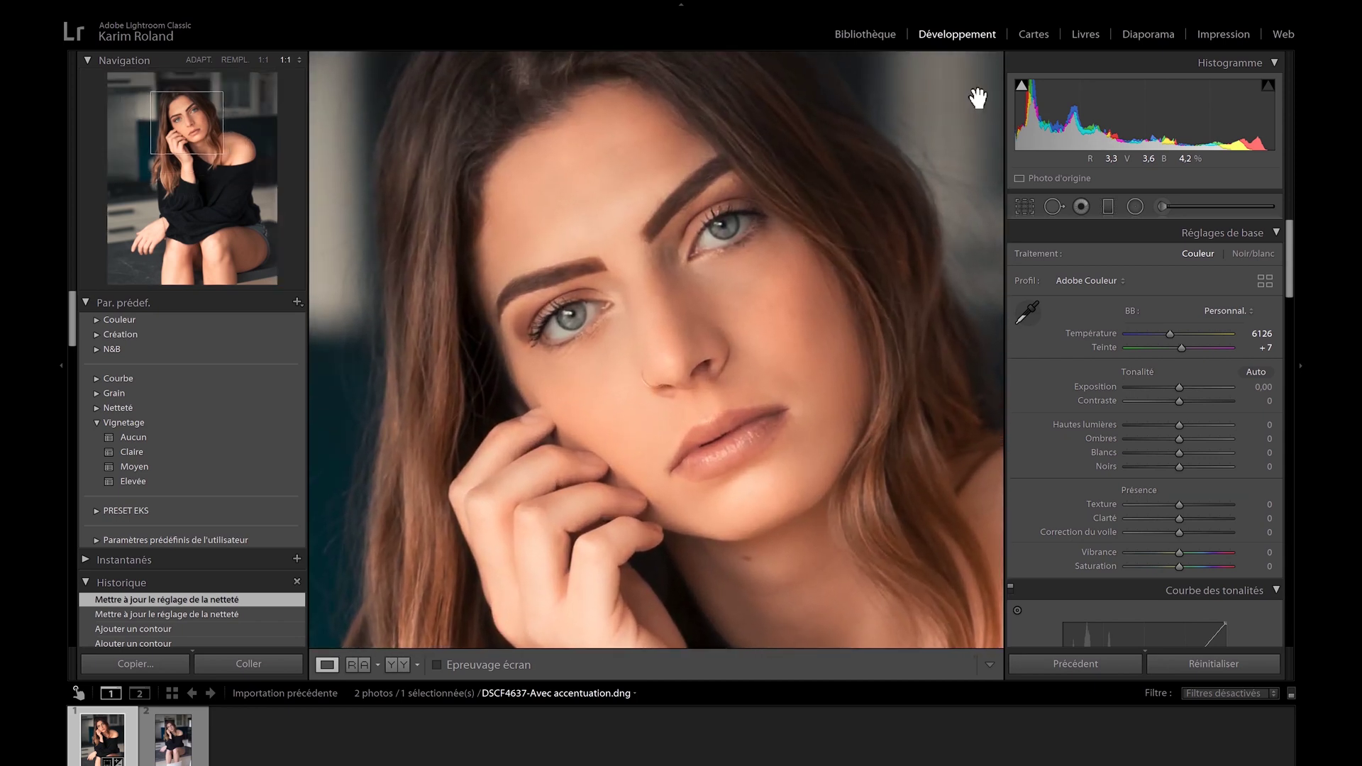
left_click(1155, 206)
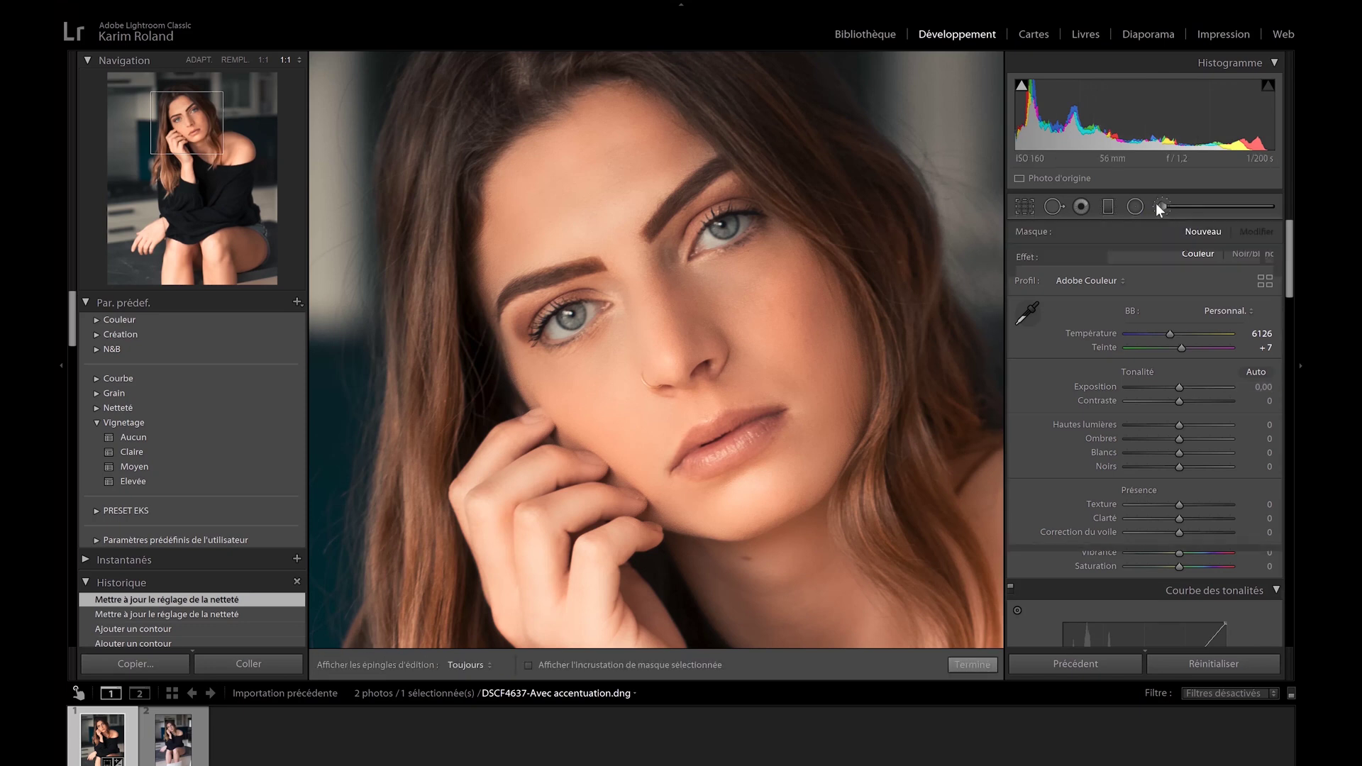
left_click(1144, 258)
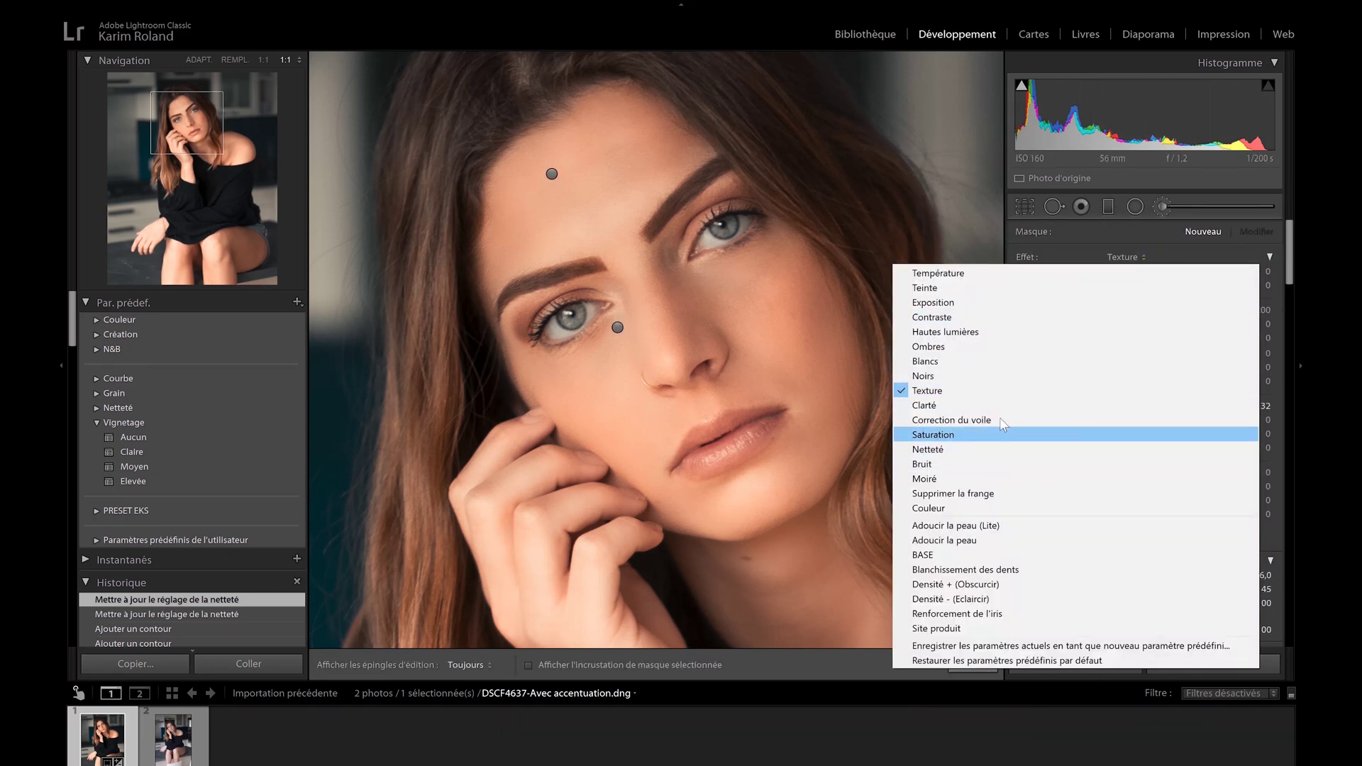
left_click(989, 349)
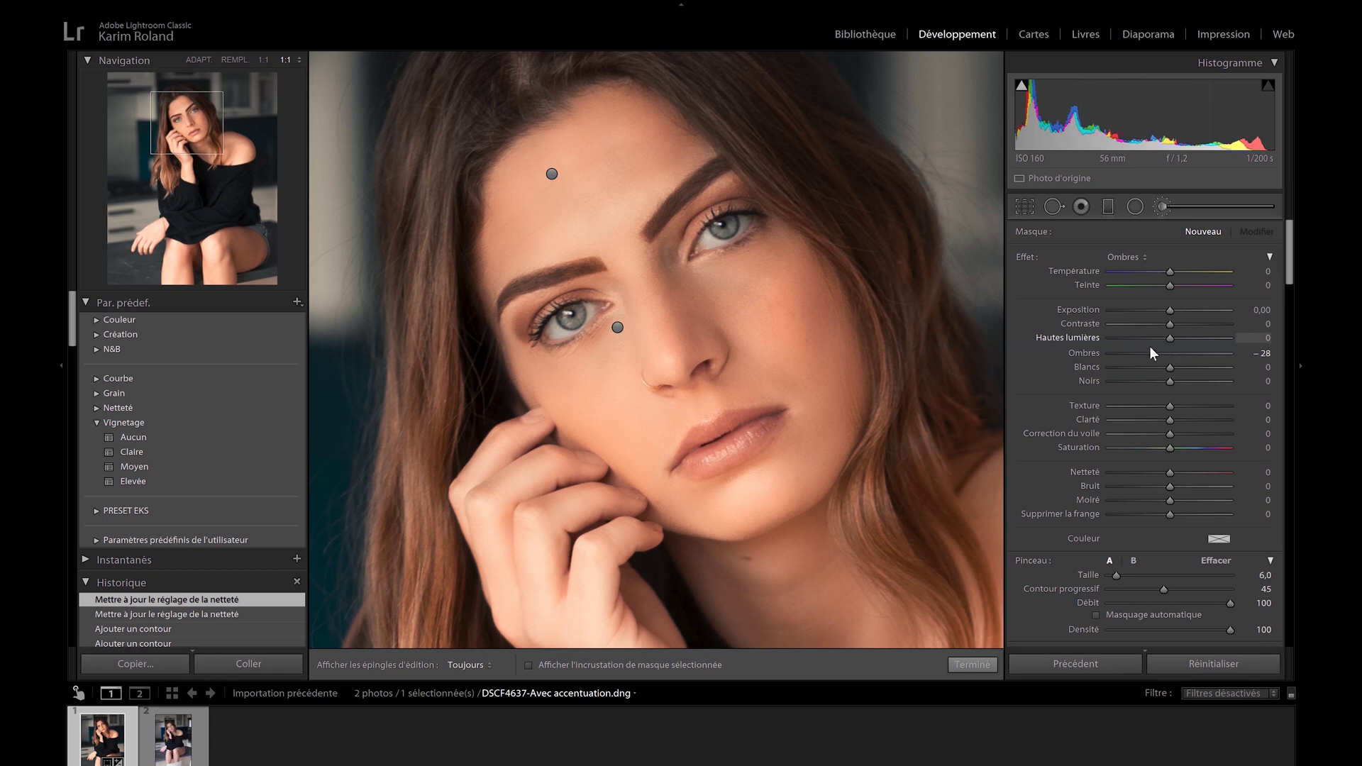
left_click_drag(1150, 352, 1169, 385)
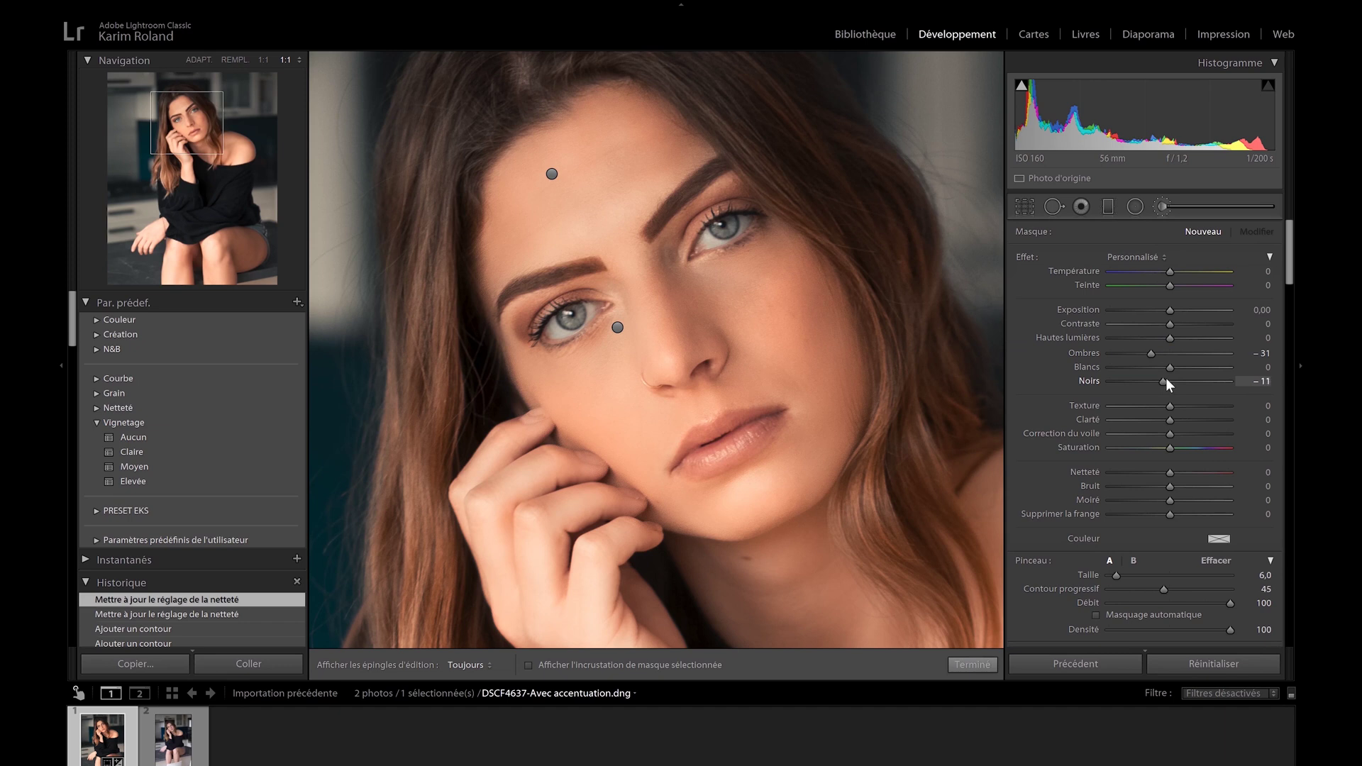
left_click_drag(1166, 380, 1169, 380)
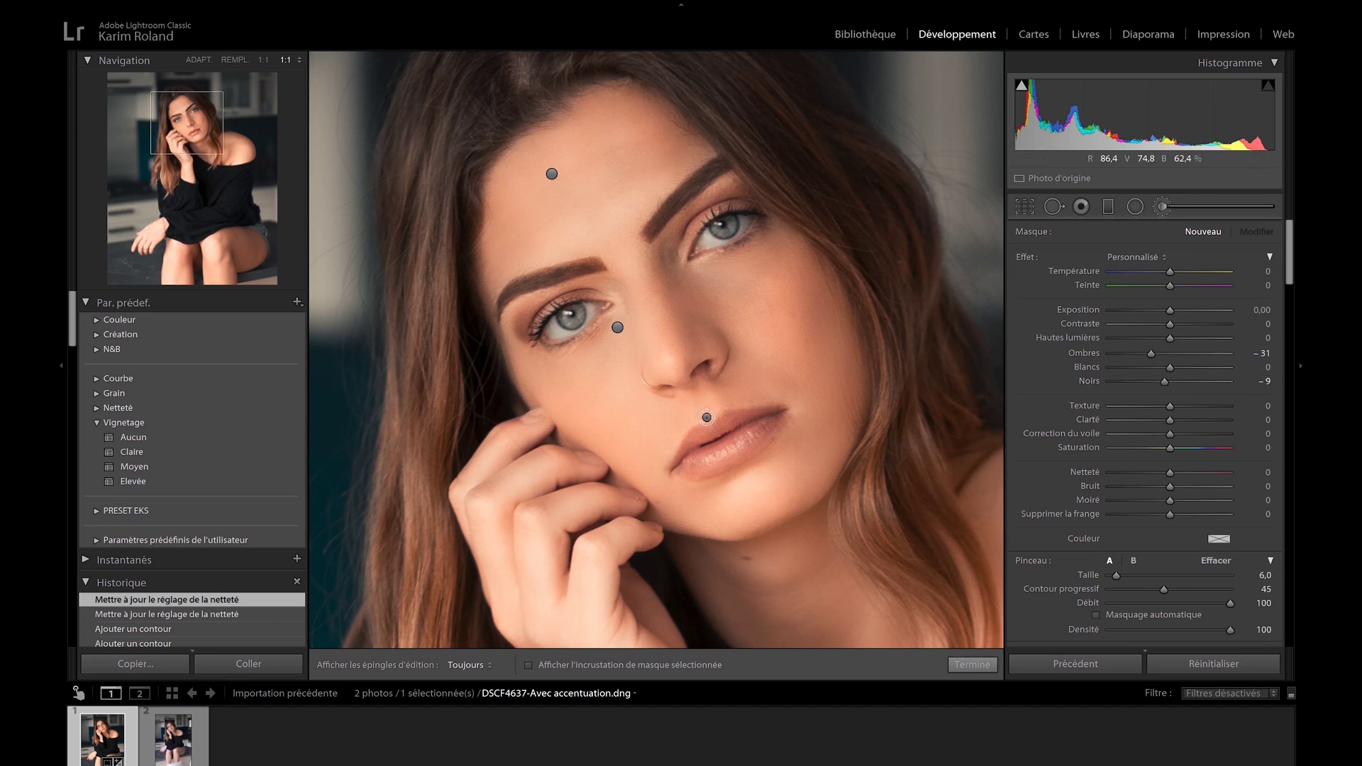
Paint the darkening mask over both eyebrows at brush size 5.
scroll(685, 211, "down", 1)
left_click_drag(651, 226, 678, 223)
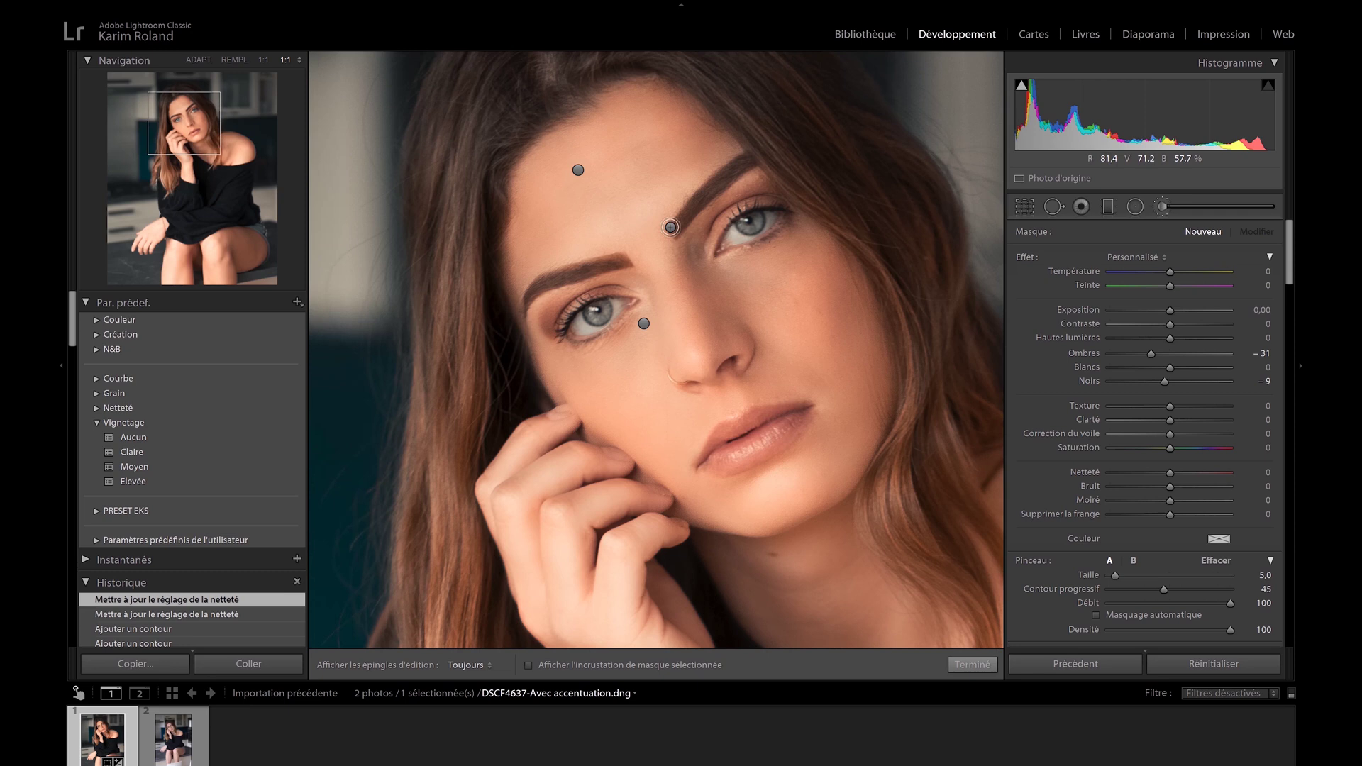
key("h")
key("h")
left_click_drag(675, 227, 521, 310)
key("h")
key("h")
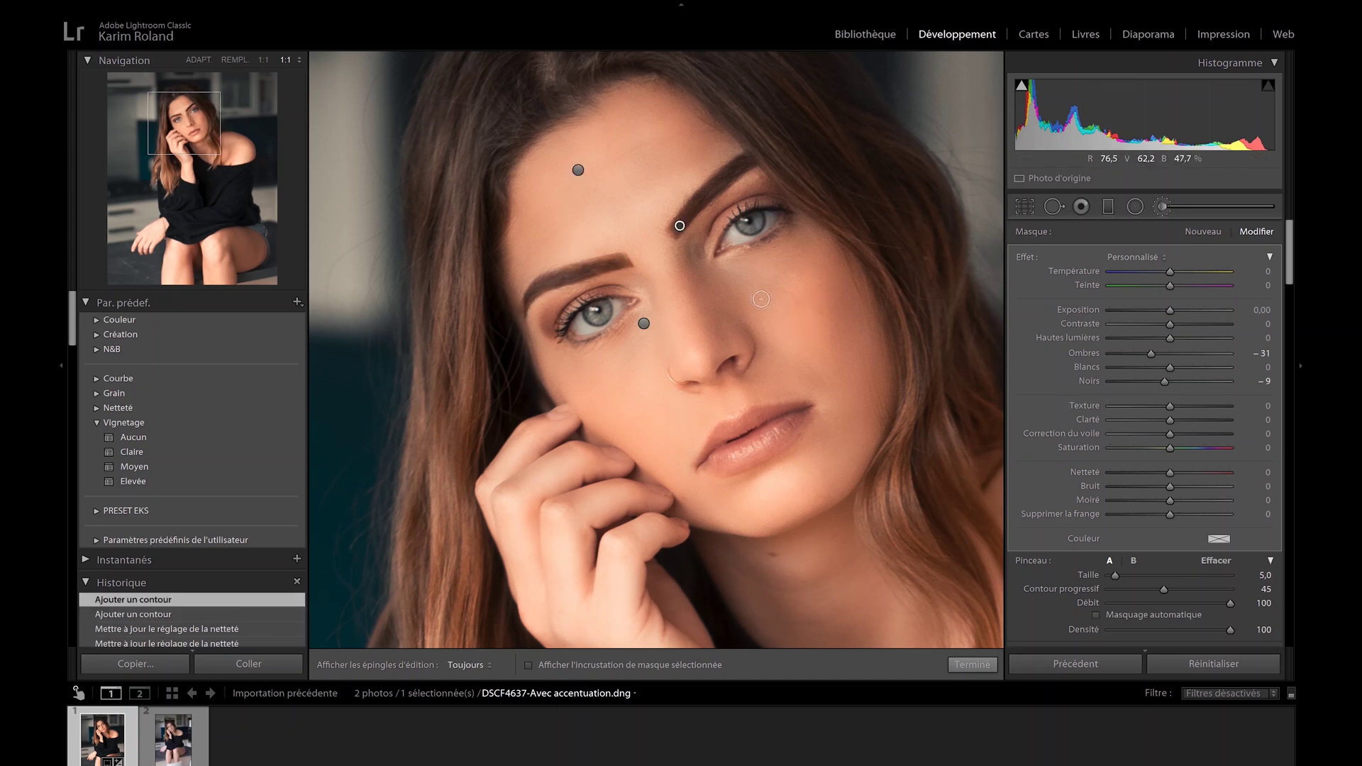
Darken the iris edge of the eye on the shaded side at brush size 2, and correct the overspill with the size 9 eraser.
key("ctrl+equal")
key("ctrl+equal")
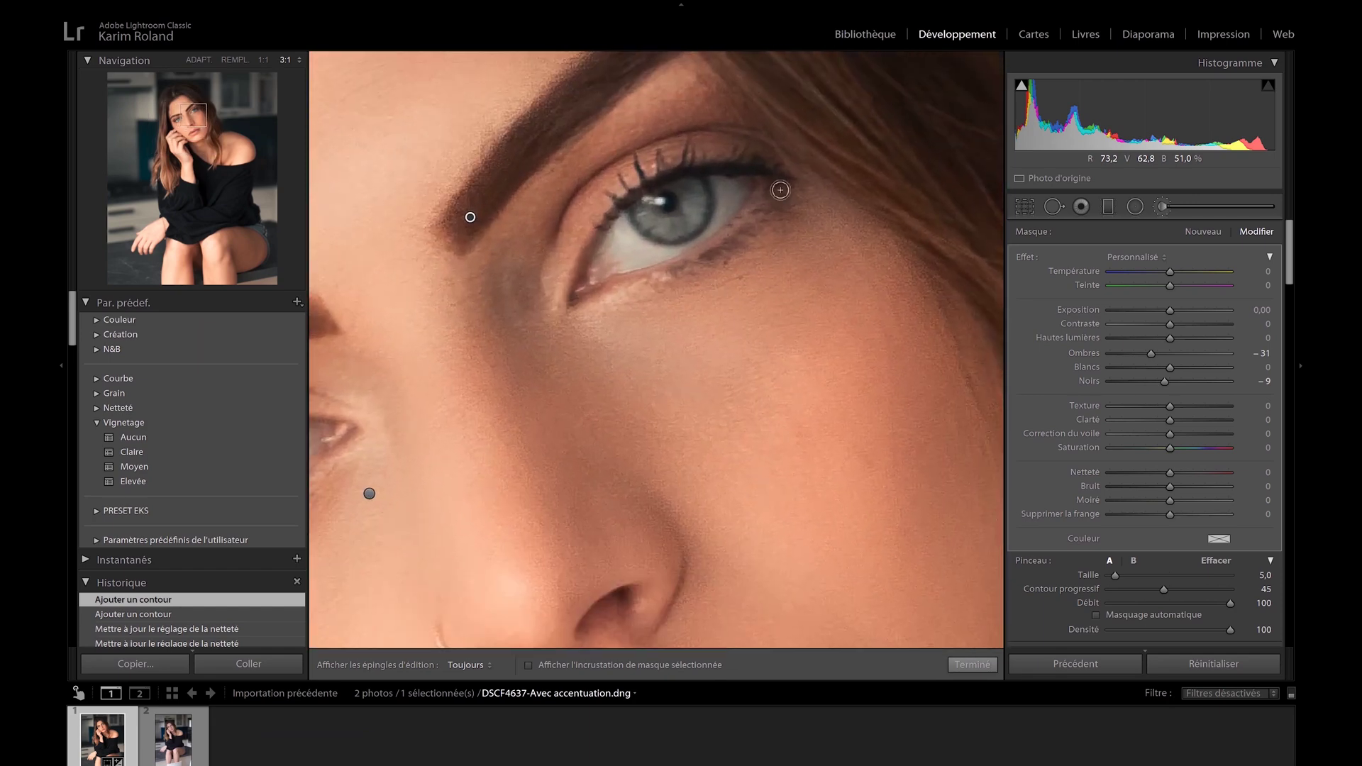
scroll(720, 199, "down", 3)
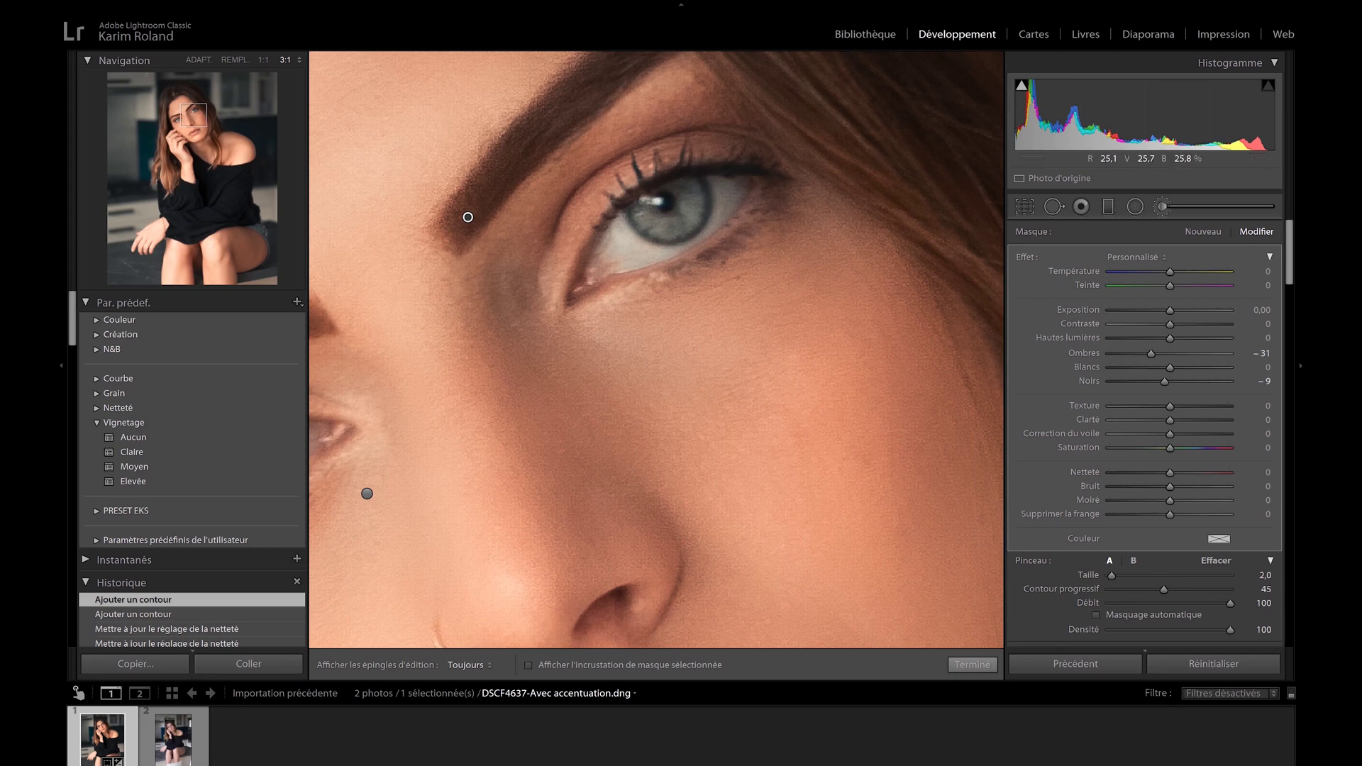
key("h")
key("h")
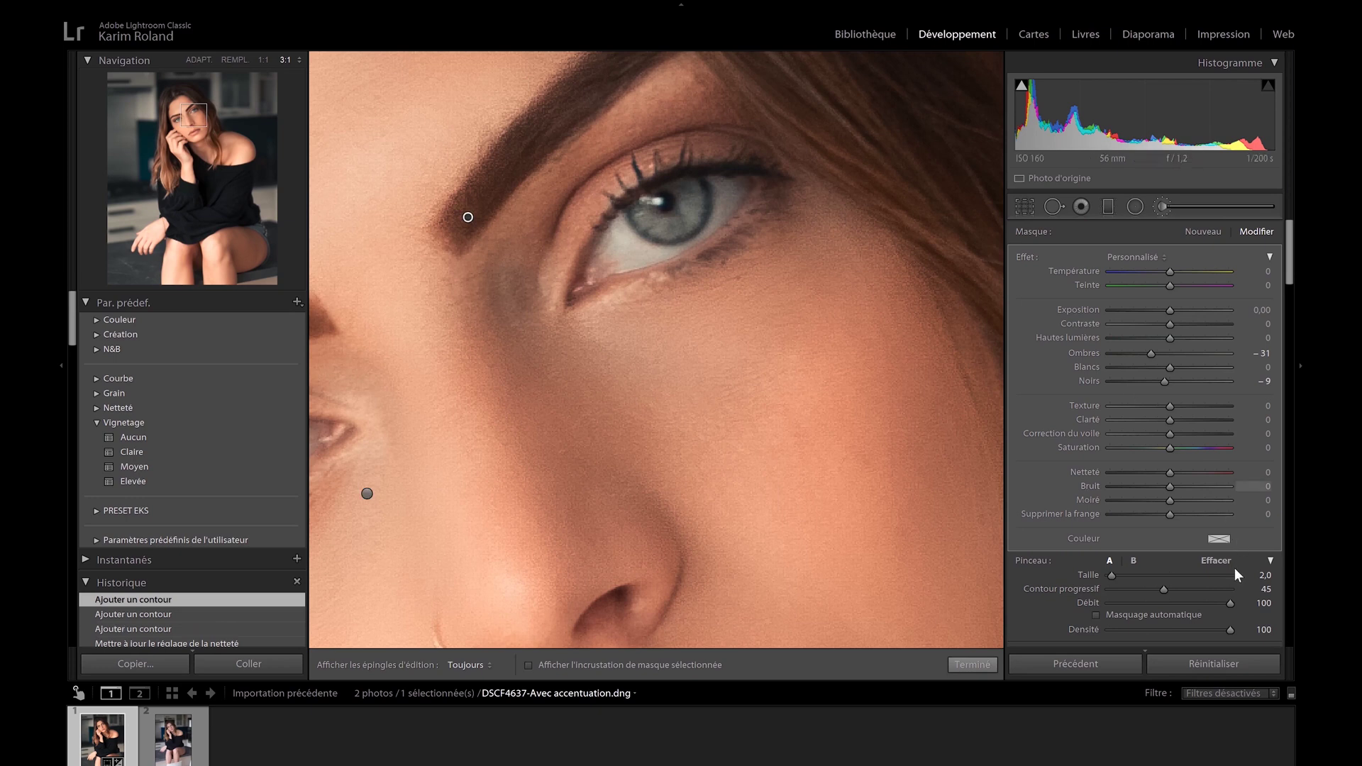
left_click(1228, 558)
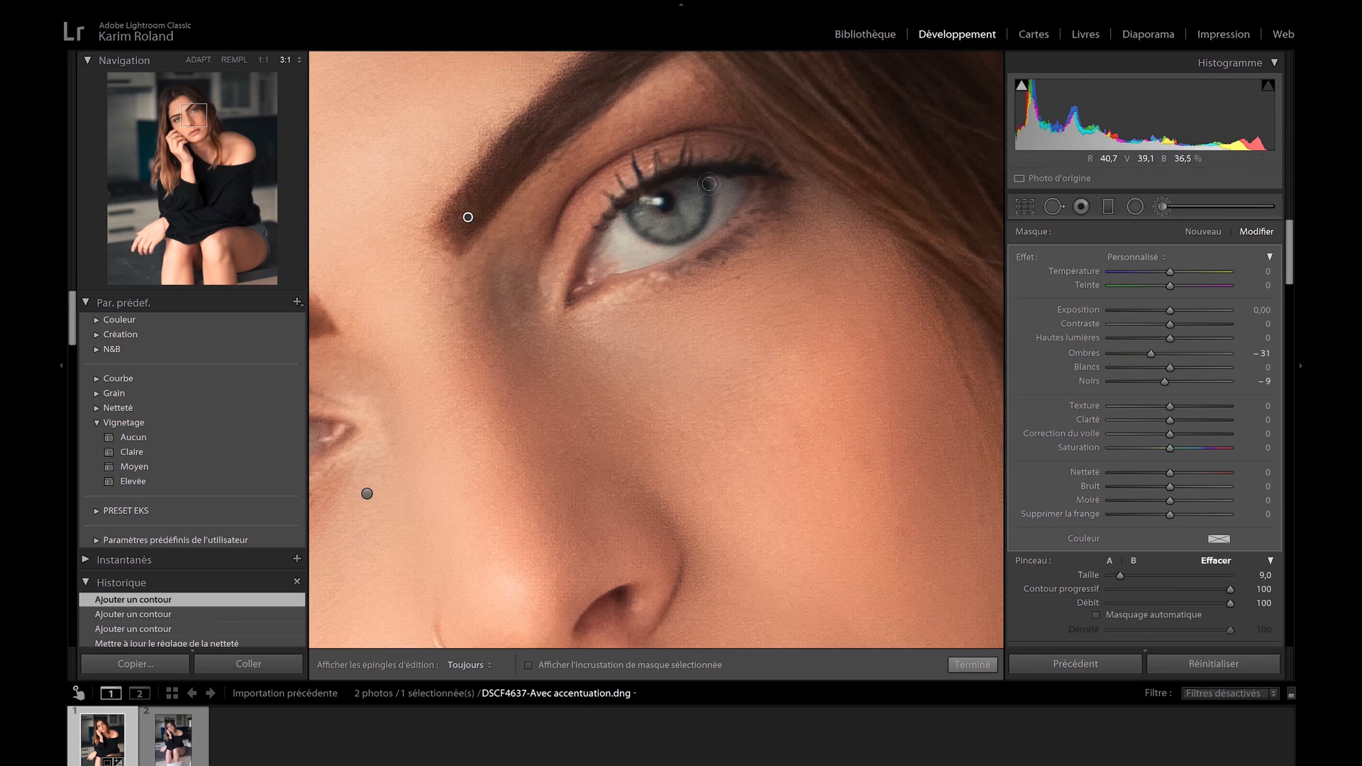
key("h")
key("h")
left_click(1109, 560)
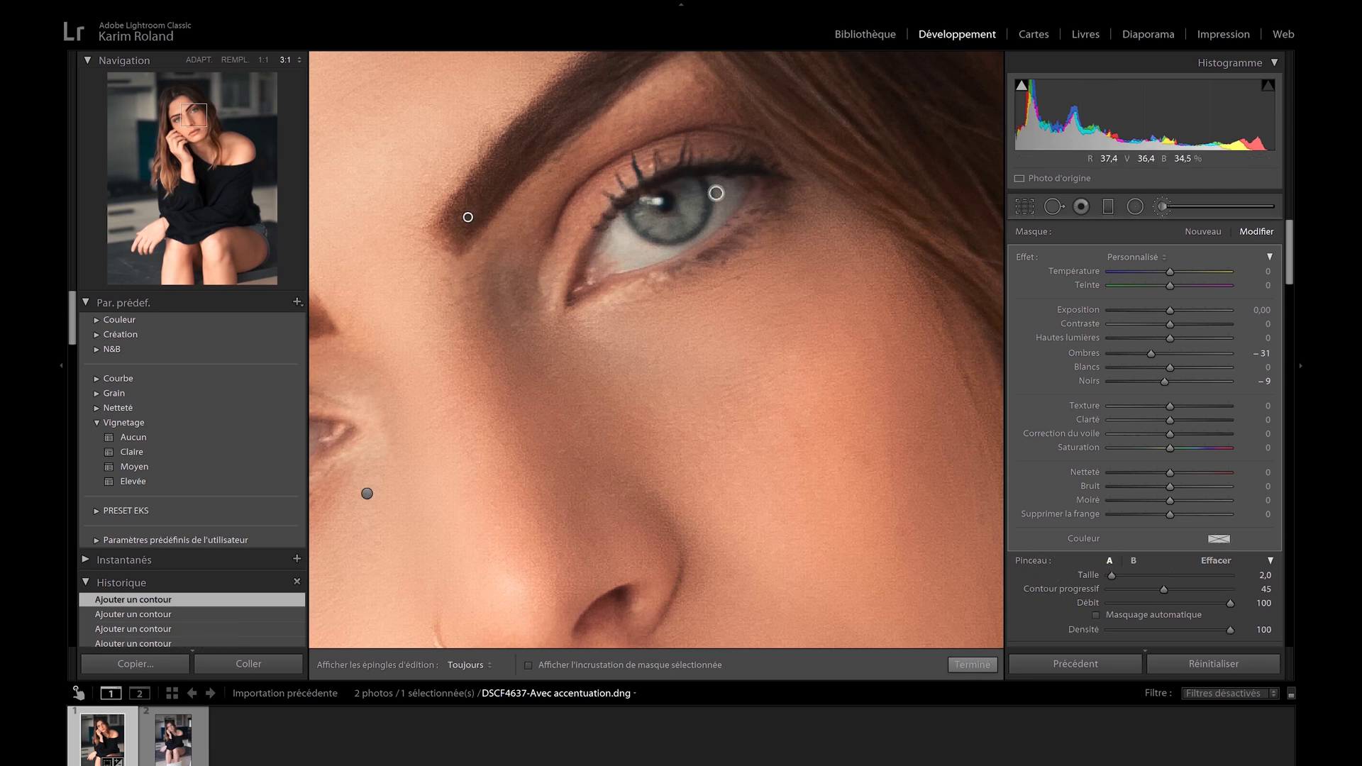
Paint the dark outline around the lower edges of both irises at brush size 2.
key("h")
mouse_move(714, 216)
left_mouse_down()
mouse_move(672, 246)
mouse_move(632, 218)
left_mouse_up()
key("h")
key("ctrl+alt+minus")
left_click_drag(497, 426, 734, 270)
key("ctrl+alt+equal")
key("ctrl+alt+equal")
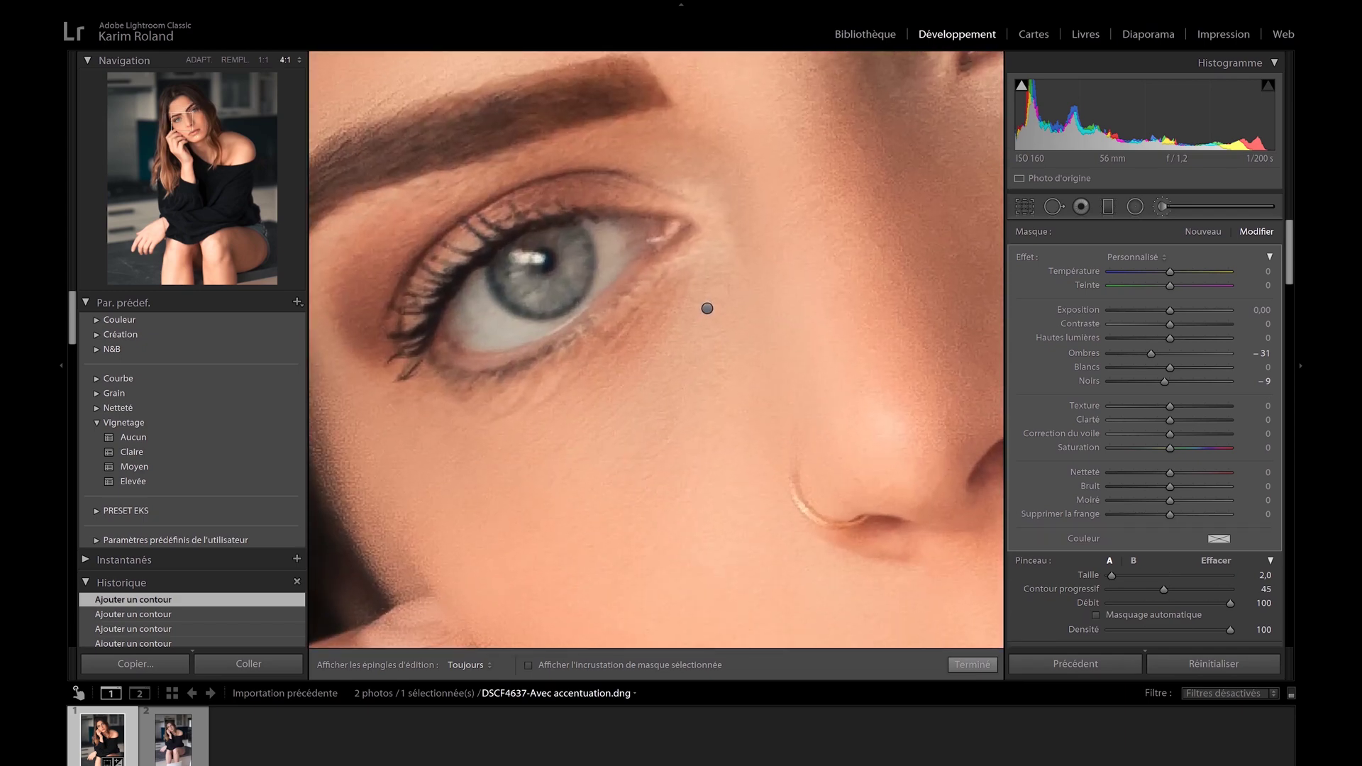
key("h")
mouse_move(581, 306)
left_mouse_down()
mouse_move(533, 315)
mouse_move(498, 272)
left_mouse_up()
key("h")
Darken the upper lash line, lashes and eyelid crease of the eye on the shaded side at brush size 2.
left_click_drag(183, 121, 195, 114)
key("h")
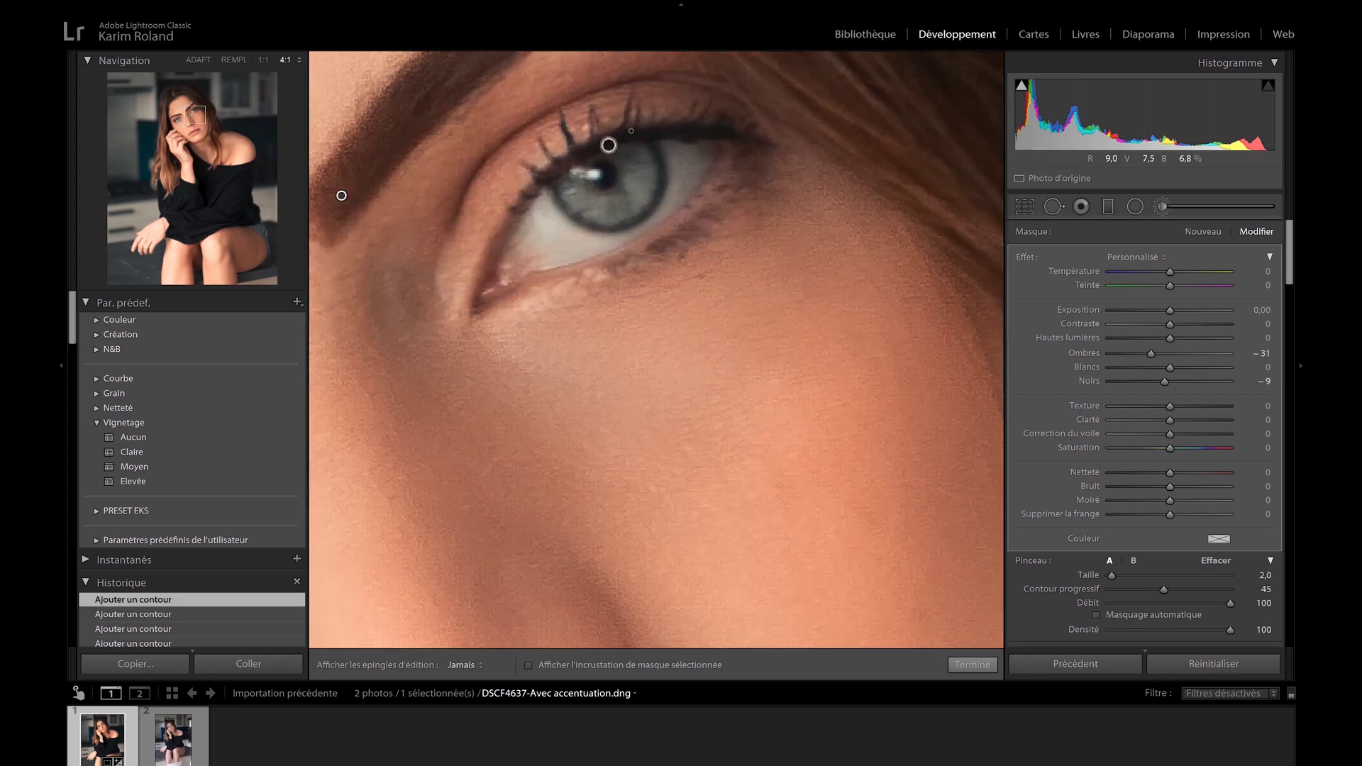
mouse_move(605, 146)
left_mouse_down()
mouse_move(755, 130)
mouse_move(702, 130)
left_mouse_up()
key("h")
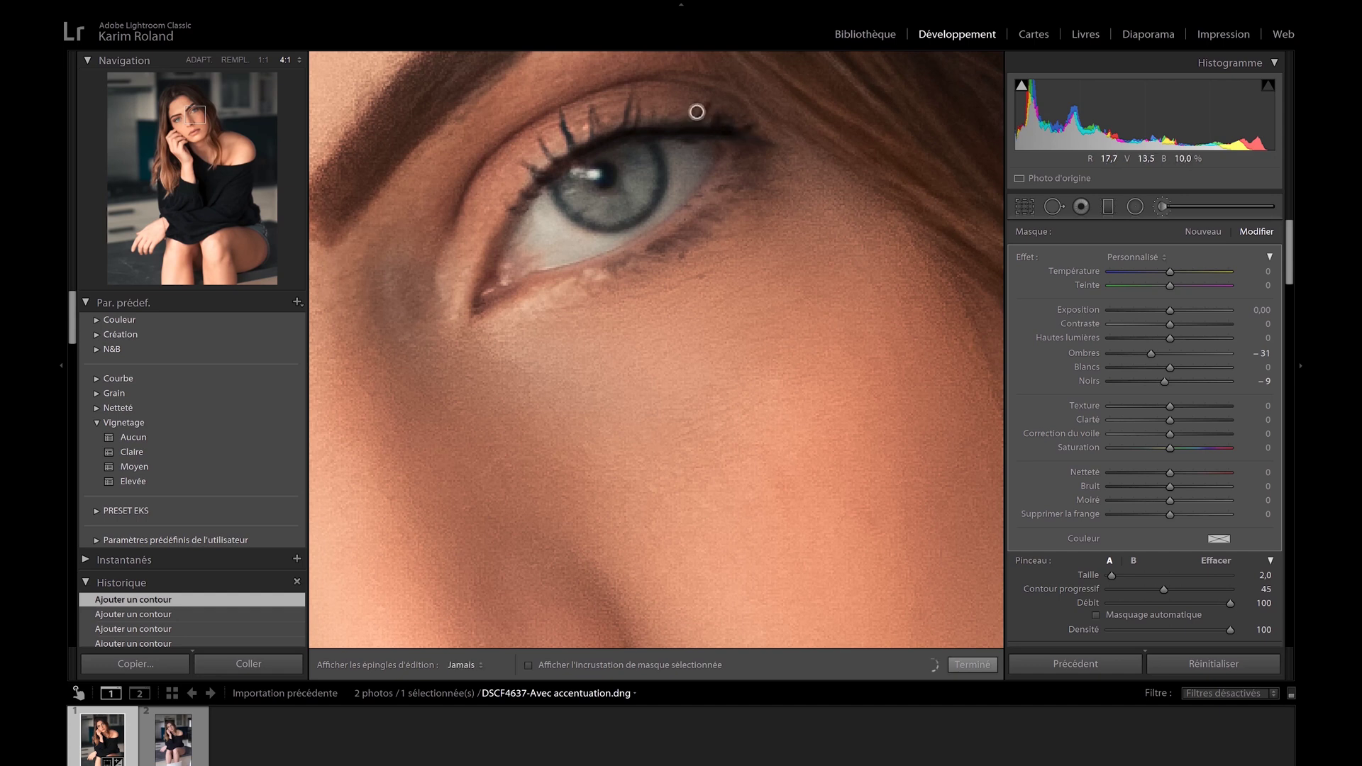
mouse_move(635, 109)
left_mouse_down()
mouse_move(641, 126)
mouse_move(617, 134)
mouse_move(564, 119)
left_mouse_up()
left_click(618, 135)
left_click_drag(552, 174, 530, 201)
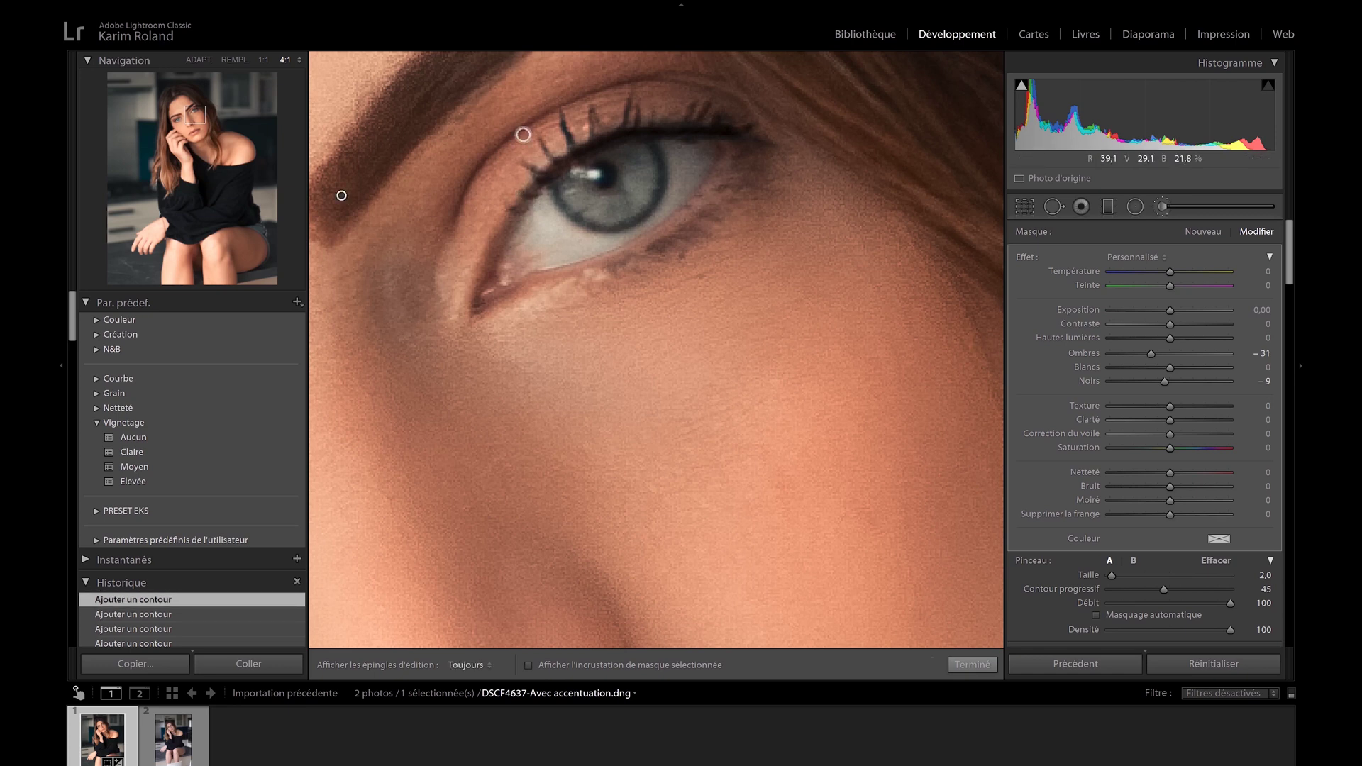
key("h")
mouse_move(467, 206)
left_mouse_down()
mouse_move(495, 157)
mouse_move(561, 112)
mouse_move(657, 83)
mouse_move(702, 88)
left_mouse_up()
key("h")
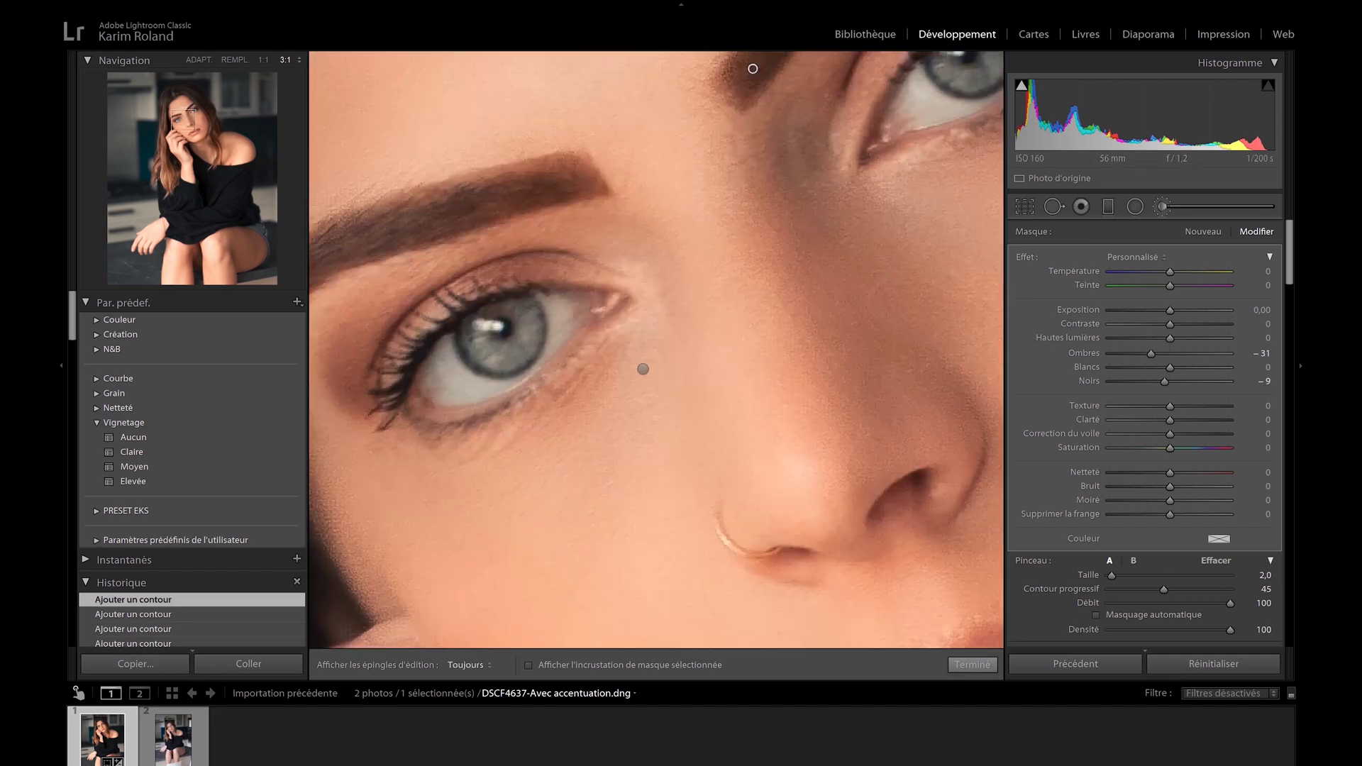
Darken the upper lash line and eyelid crease of the eye above the raised hand at brush size 2.
scroll(656, 350, "up", 3)
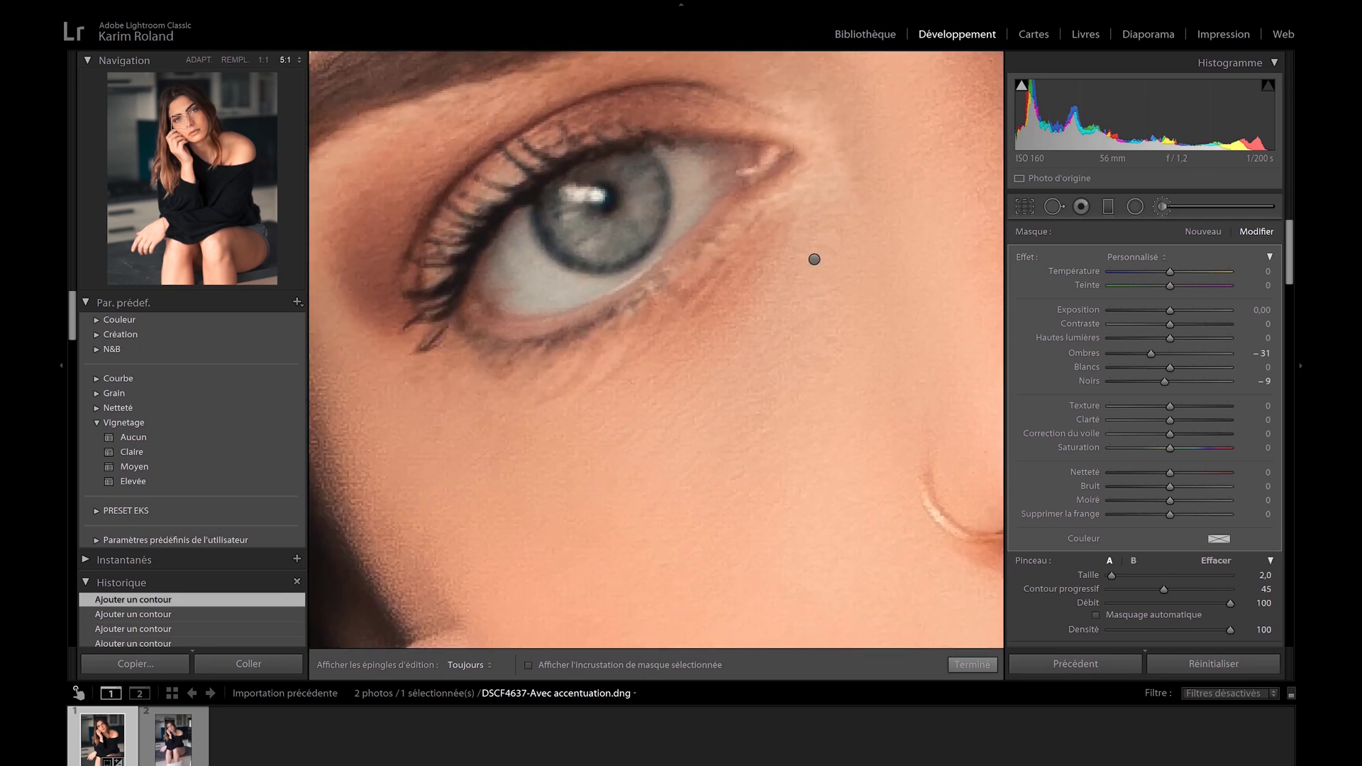
key("h")
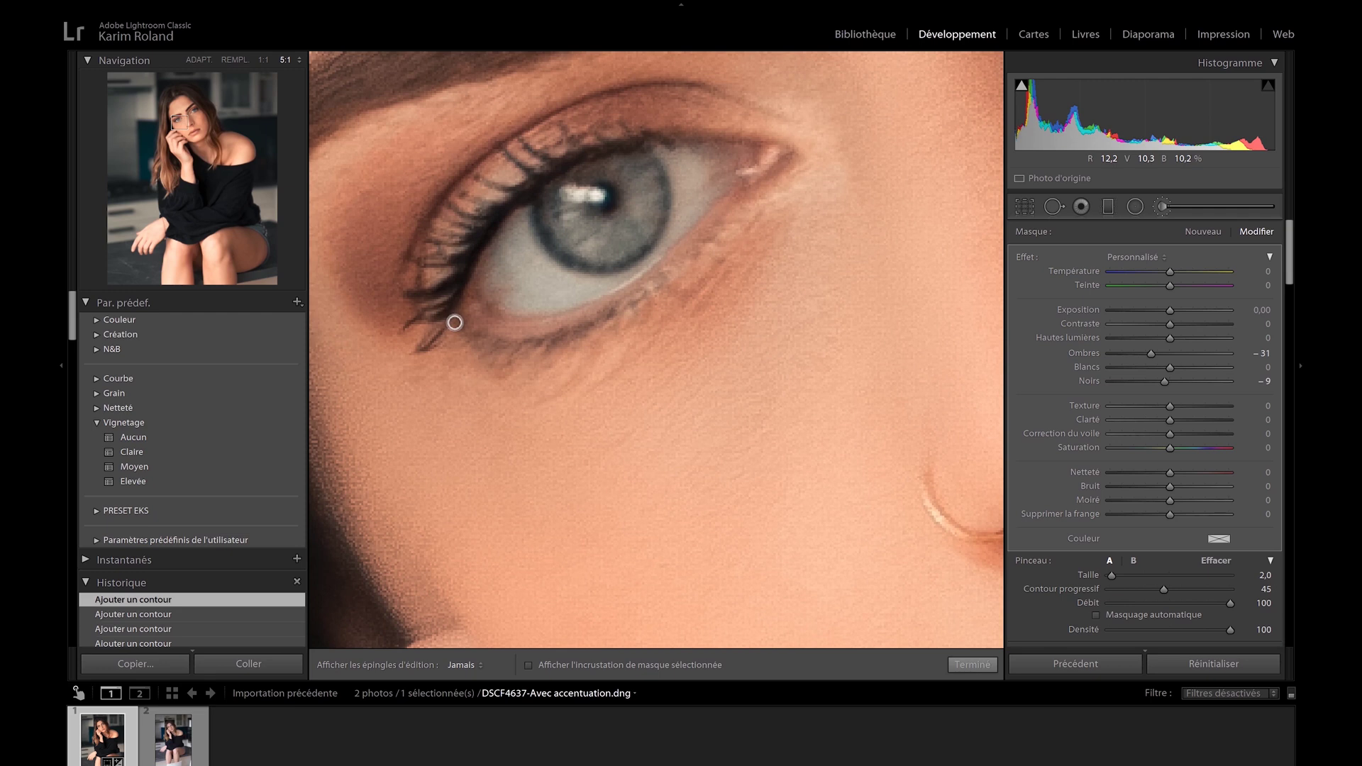
mouse_move(441, 264)
left_mouse_down()
mouse_move(484, 247)
mouse_move(460, 248)
mouse_move(481, 228)
mouse_move(461, 218)
mouse_move(503, 214)
mouse_move(479, 205)
mouse_move(506, 208)
mouse_move(537, 173)
mouse_move(523, 168)
mouse_move(544, 174)
mouse_move(537, 155)
mouse_move(565, 168)
mouse_move(574, 146)
mouse_move(636, 144)
left_mouse_up()
key("h")
key("h")
mouse_move(555, 117)
left_mouse_down()
mouse_move(475, 168)
mouse_move(402, 273)
left_mouse_up()
key("h")
key("h")
key("h")
Paint the darkening along the line between the lips.
key("ctrl+minus")
key("ctrl+minus")
key("ctrl+minus")
key("ctrl+minus")
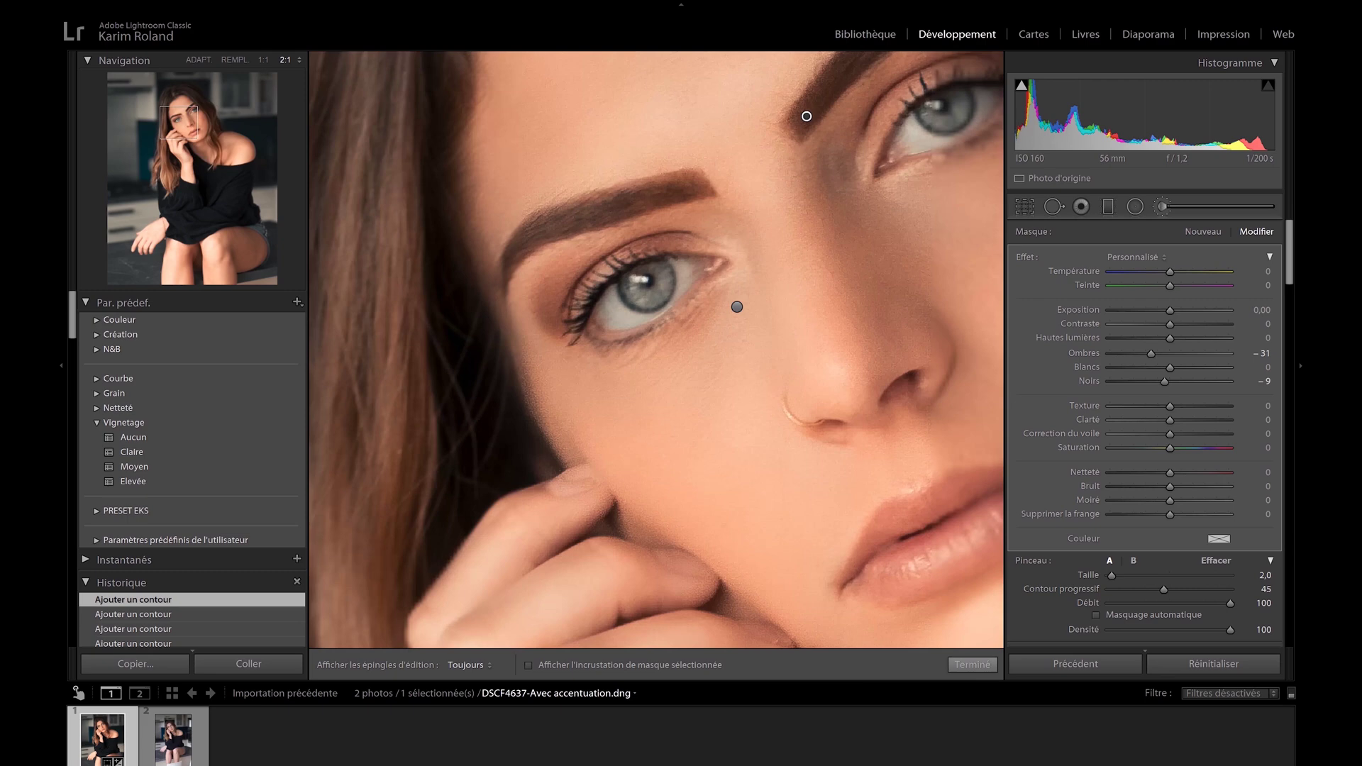
key("ctrl+plus")
key("ctrl+plus")
key("ctrl+plus")
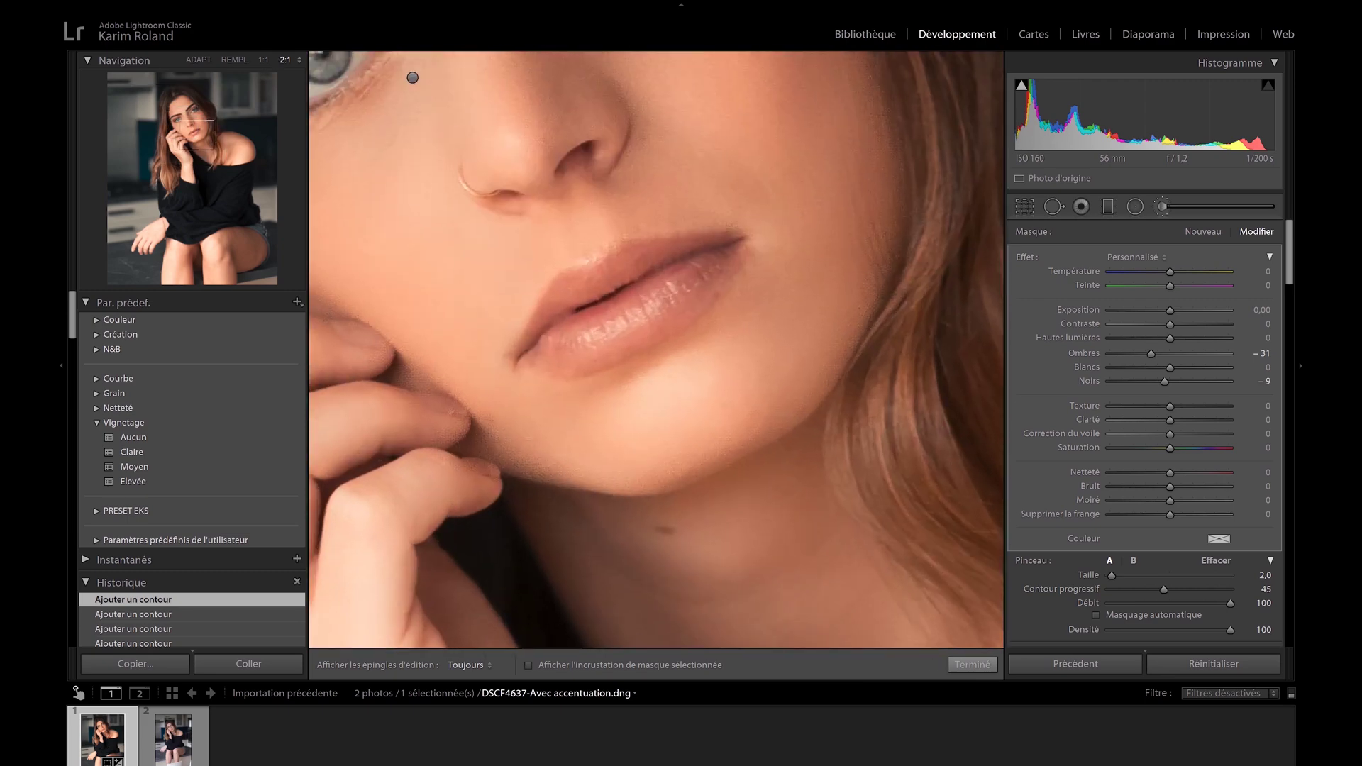
key("bracketright")
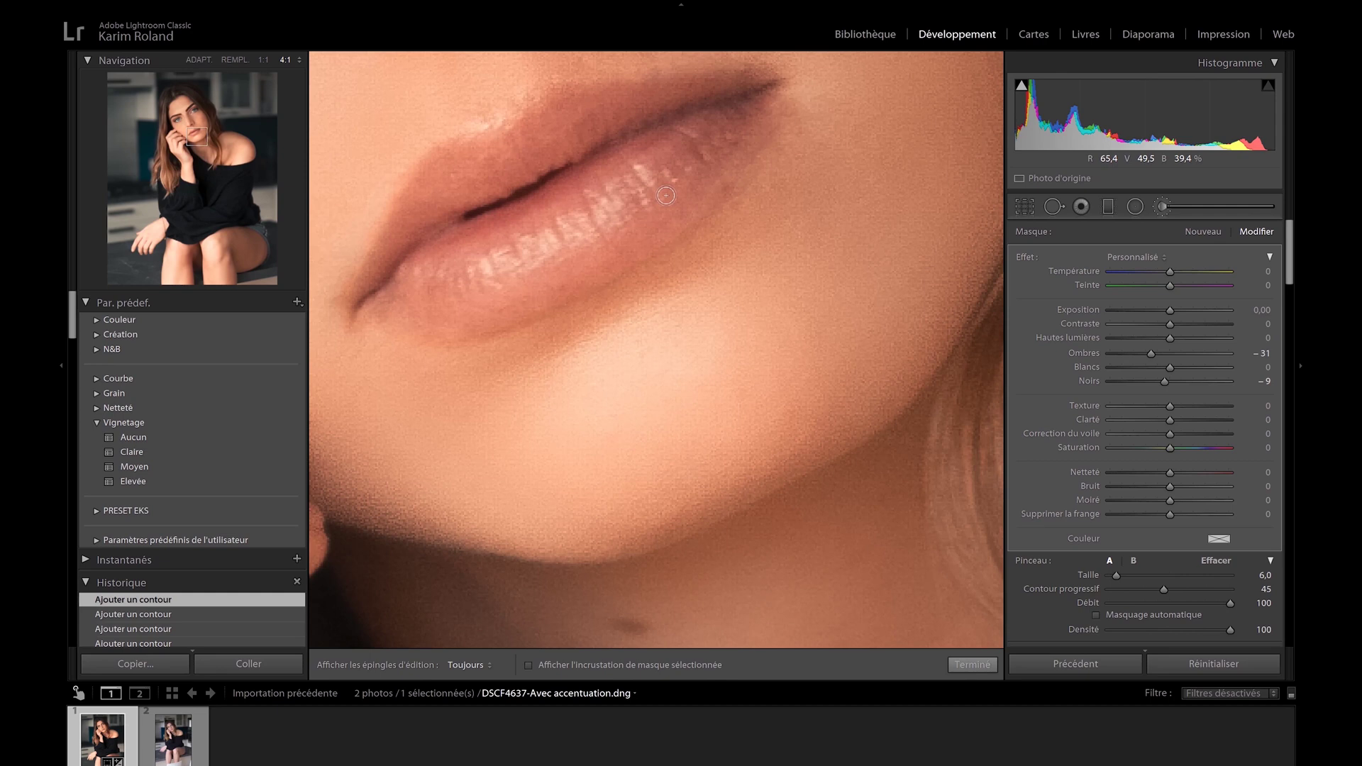
left_click_drag(666, 195, 663, 210)
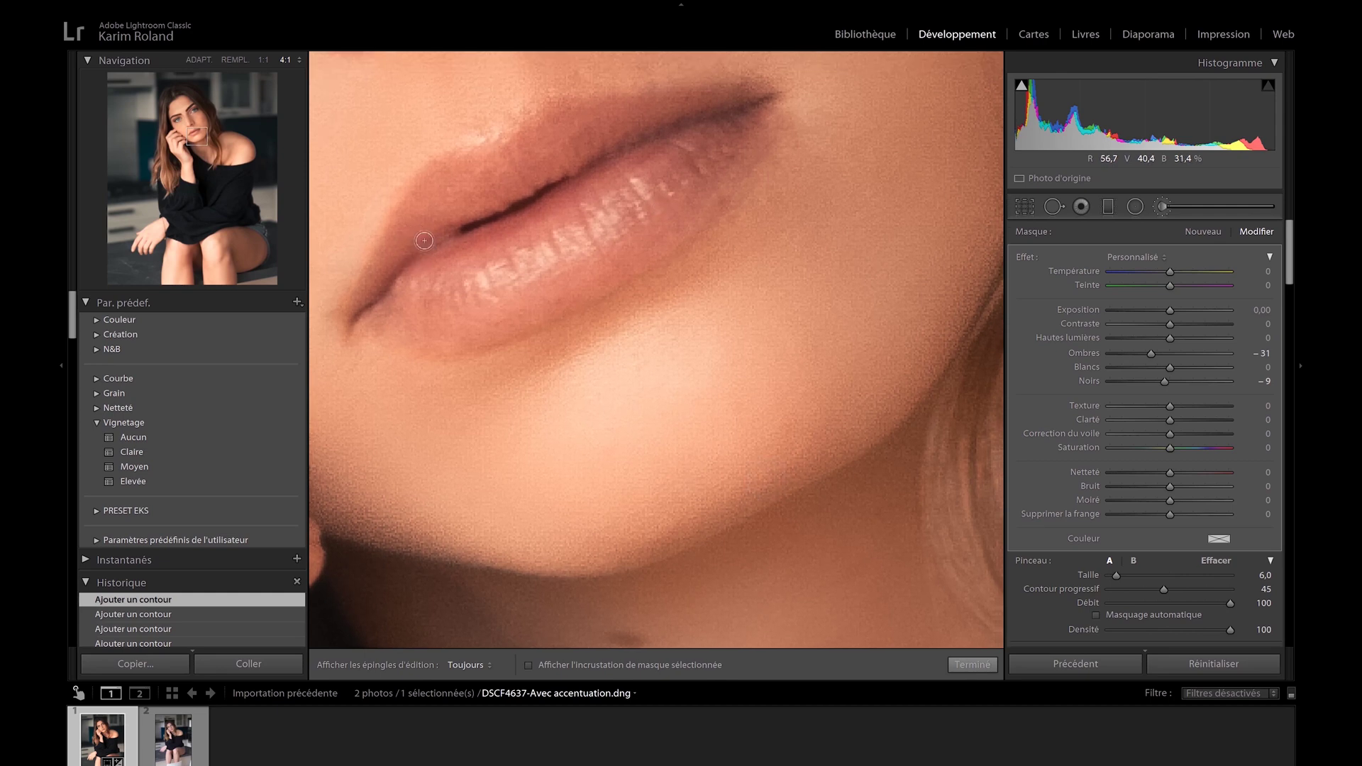
key("h")
mouse_move(491, 218)
left_mouse_down()
mouse_move(553, 189)
mouse_move(503, 206)
left_mouse_up()
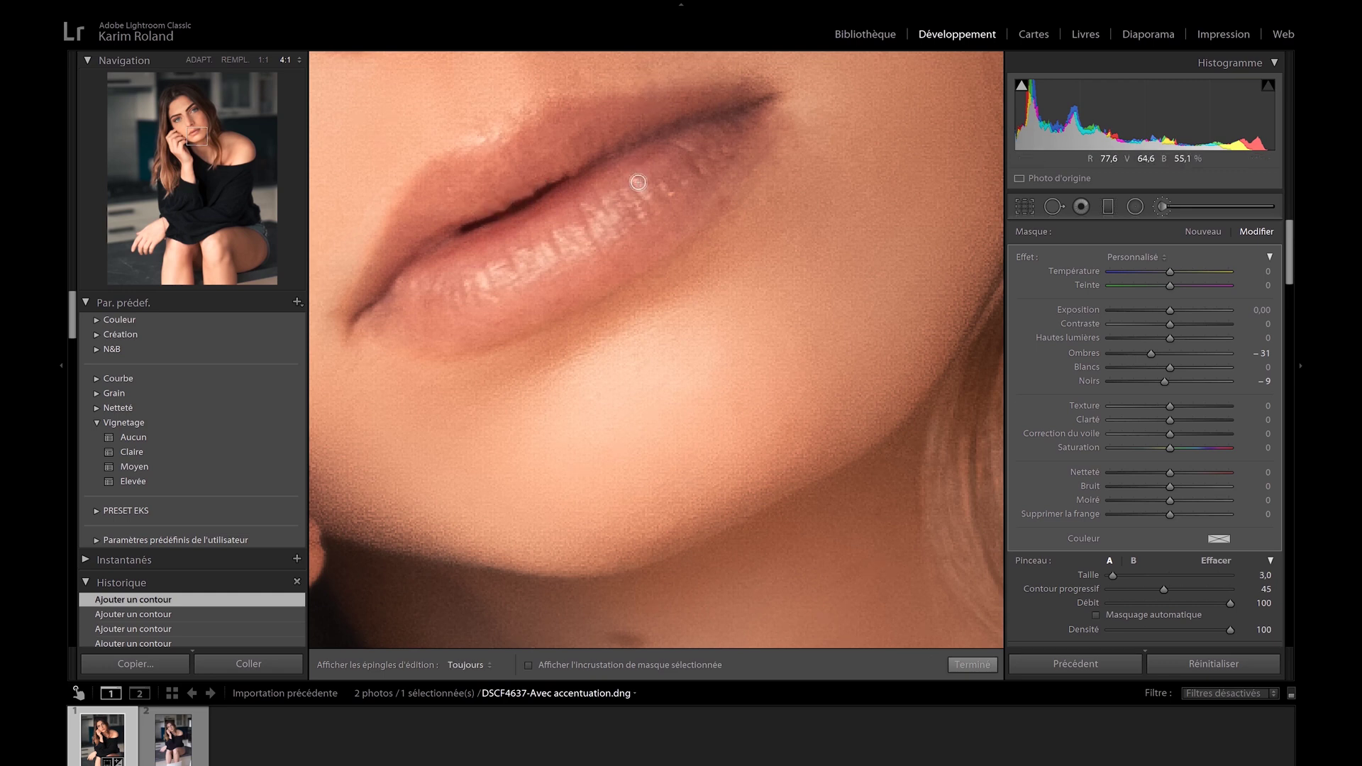
Darken the lip edges near both mouth corners at brush size 3, and finish the brush edit.
mouse_move(644, 141)
left_mouse_down()
mouse_move(756, 103)
mouse_move(659, 140)
left_mouse_up()
mouse_move(395, 291)
left_mouse_down()
mouse_move(454, 242)
mouse_move(398, 283)
left_mouse_up()
key("ctrl+minus")
key("ctrl+minus")
key("ctrl+minus")
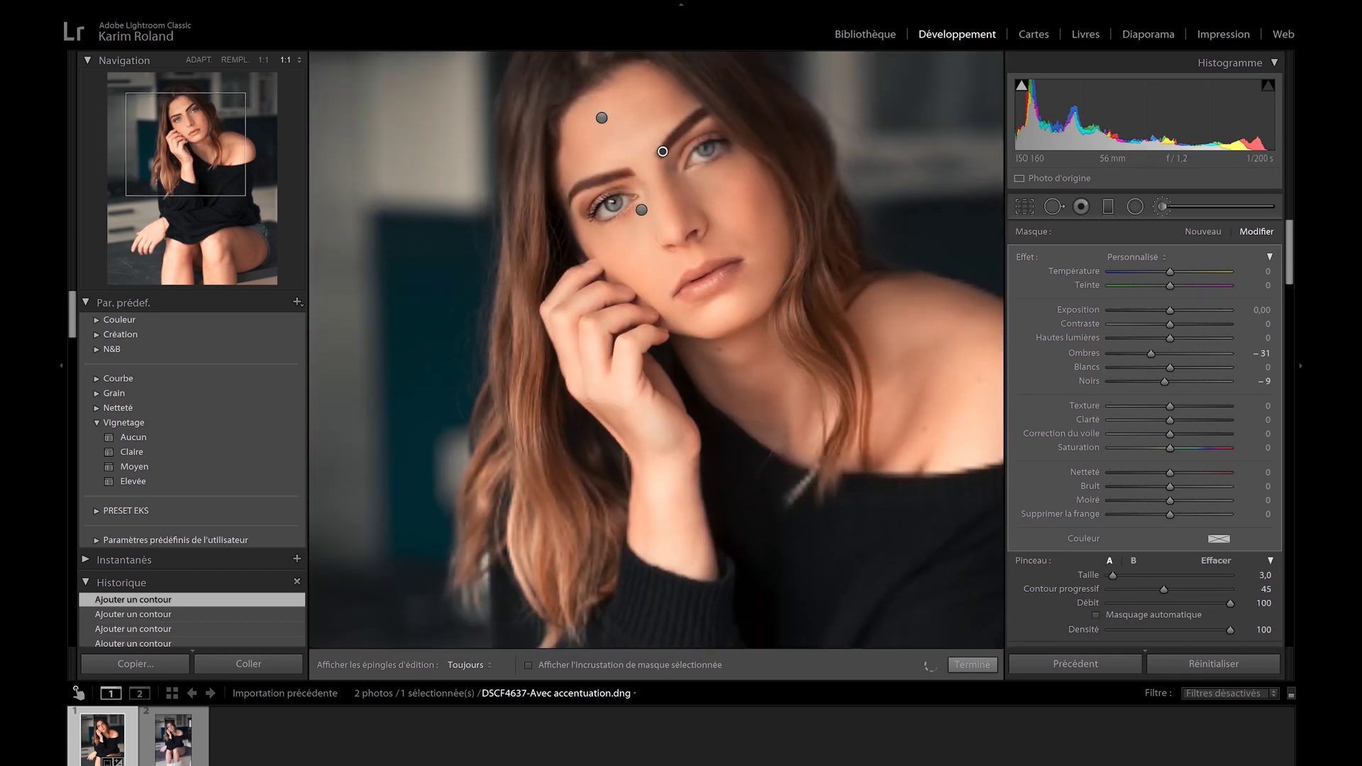
key("ctrl+minus")
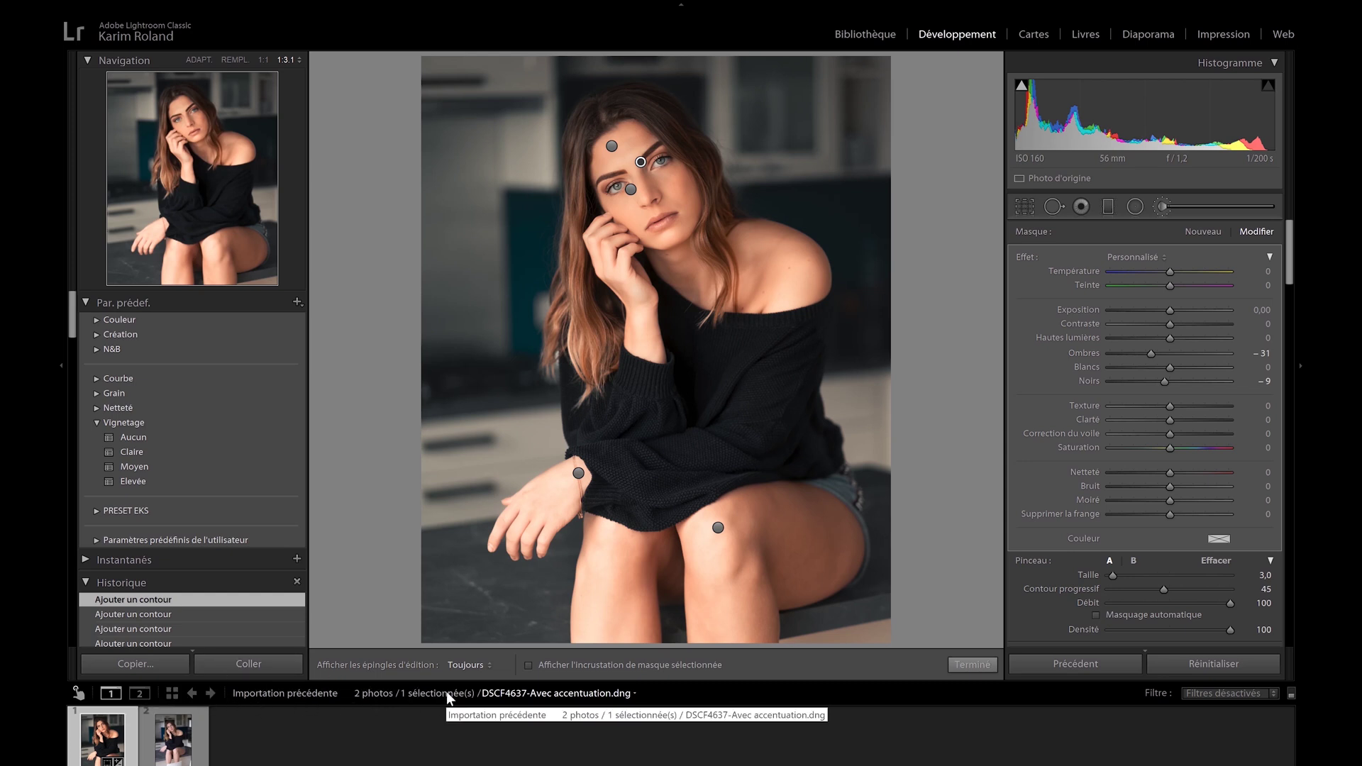
left_click(969, 665)
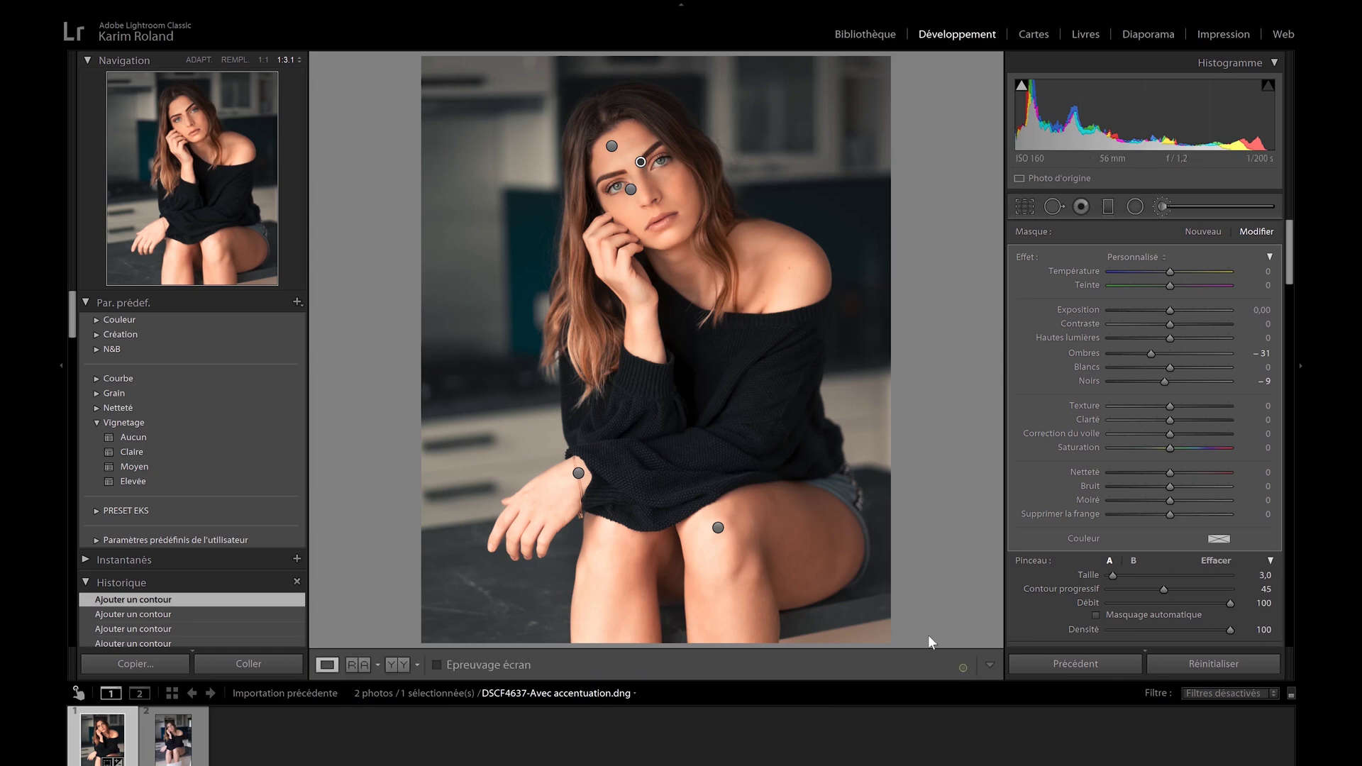
Compare the whole photo before and after side by side, and return to the single view.
left_click(399, 664)
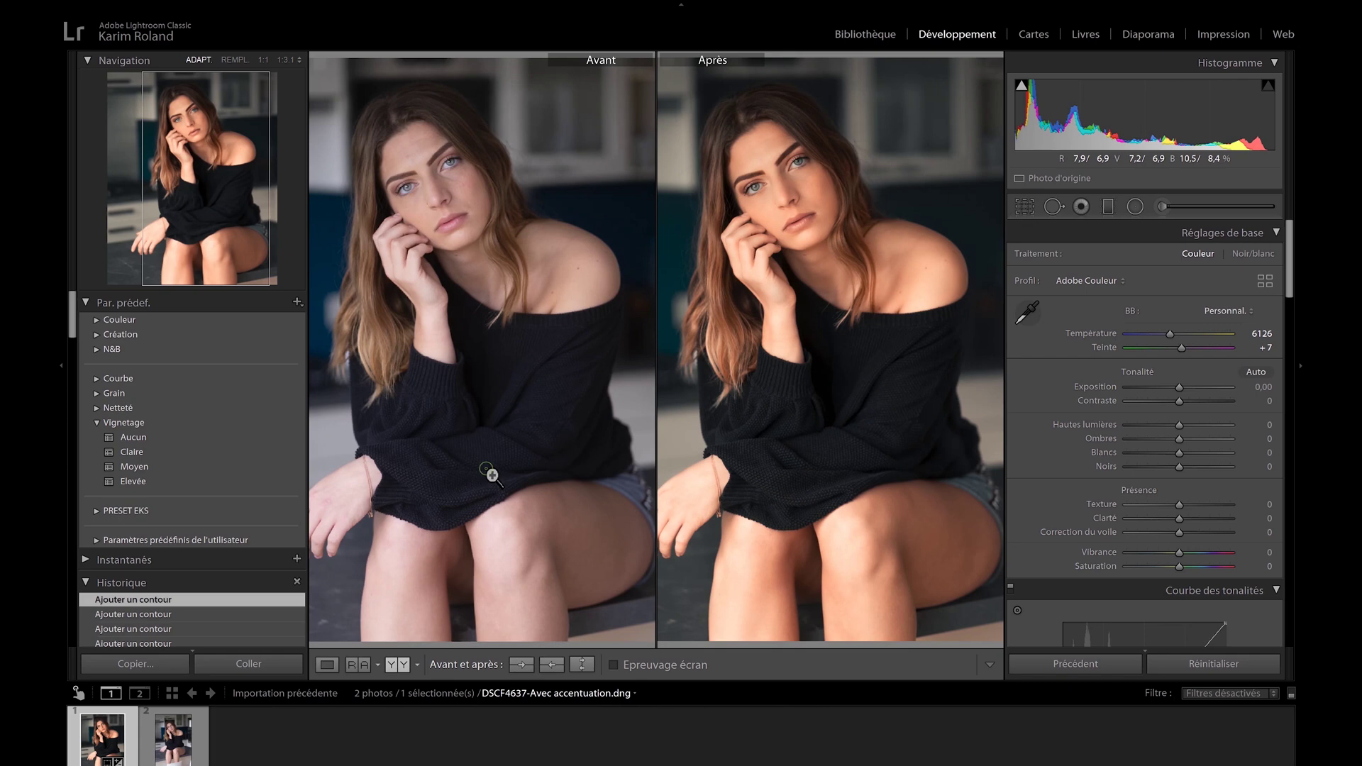
left_click(490, 476)
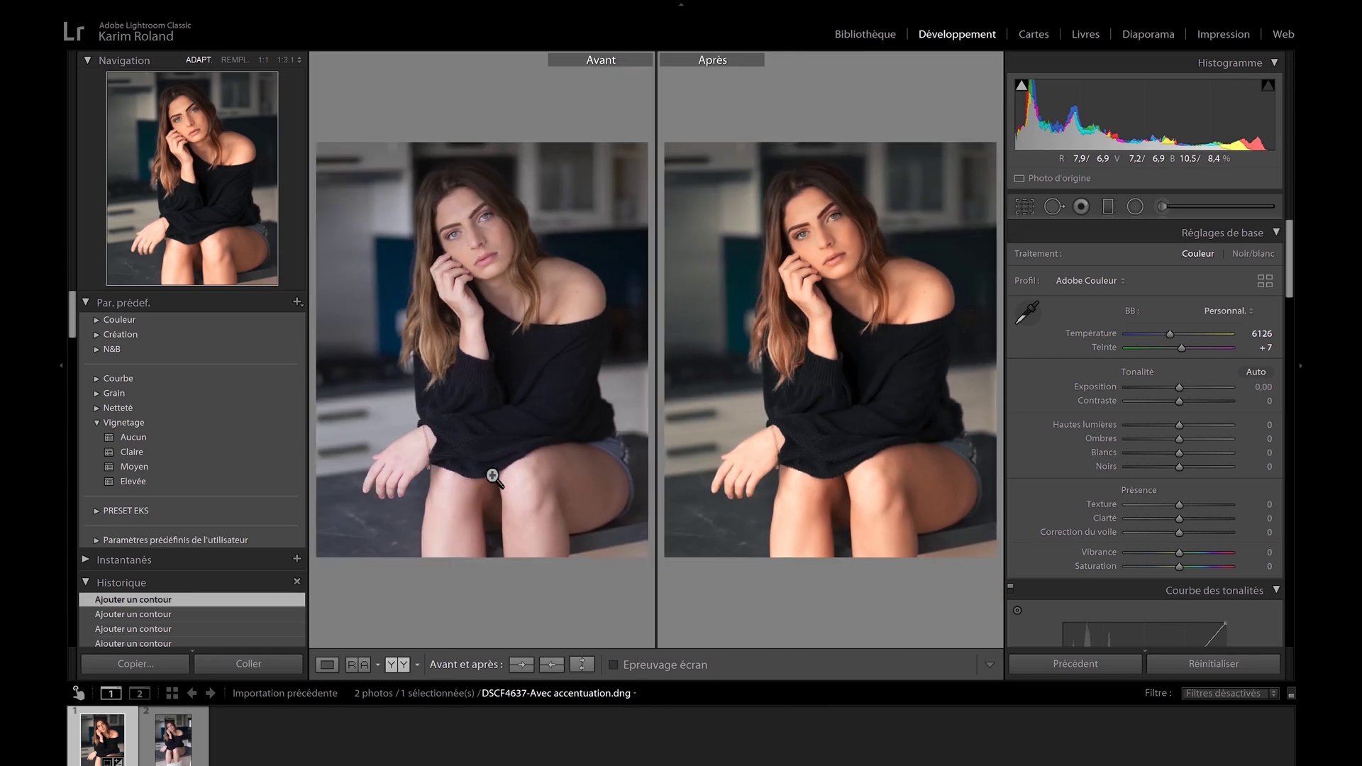
left_click(326, 664)
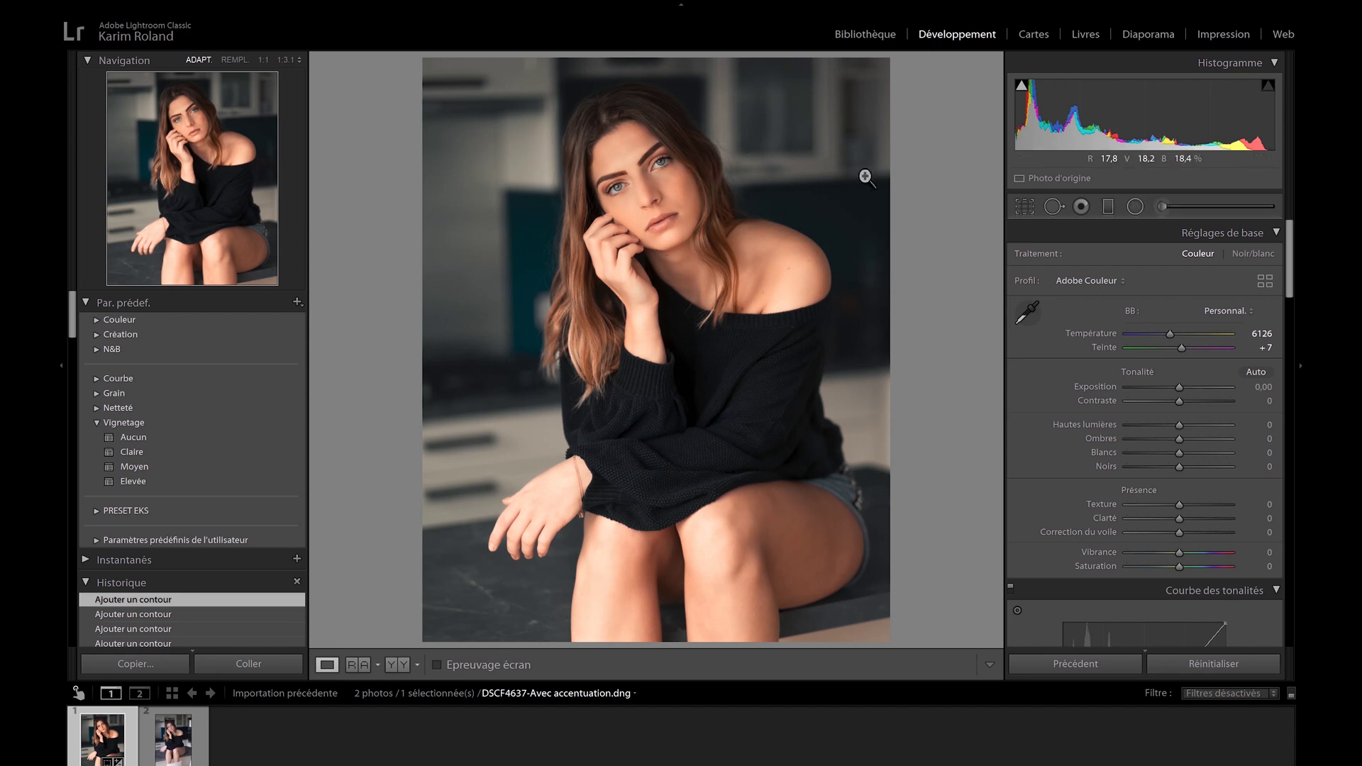
Start a new Adjustment Brush mask with the Renforcement de l'iris preset.
left_click(1161, 207)
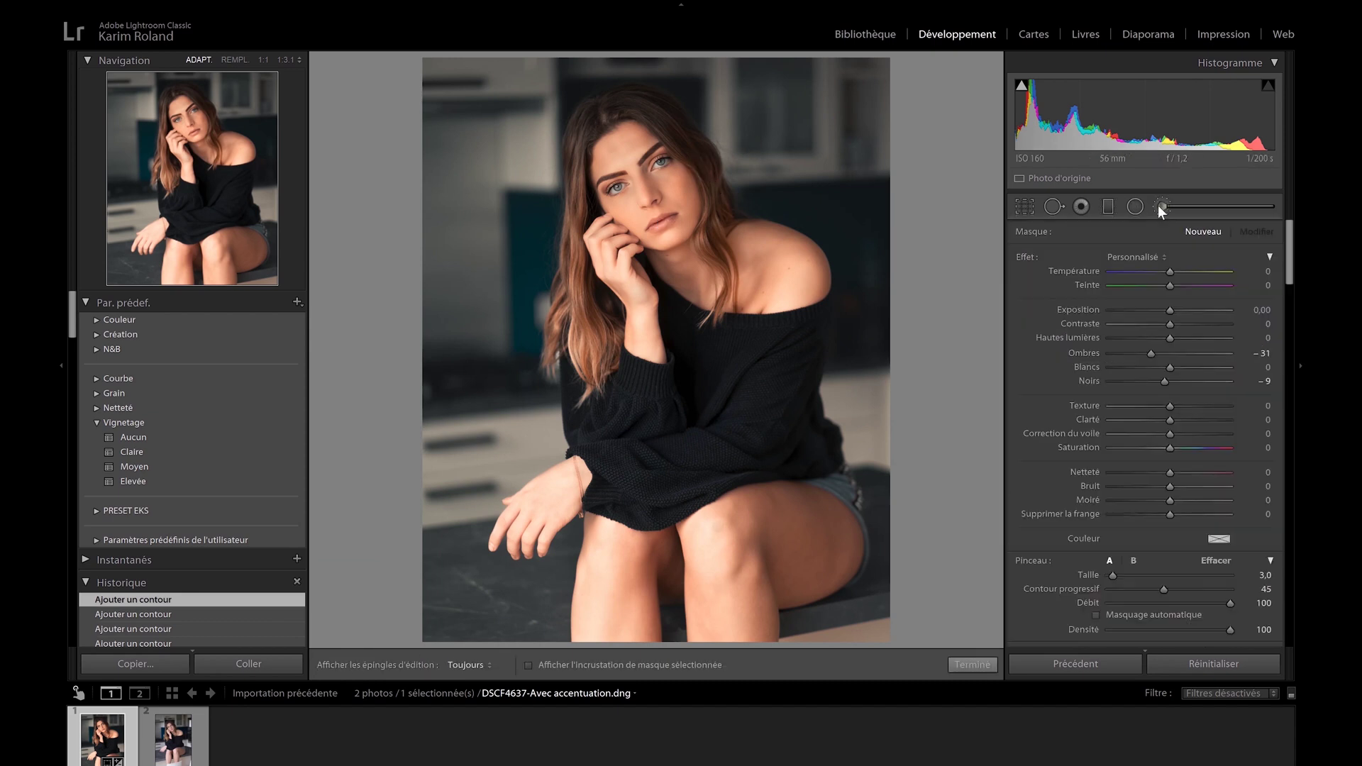
left_click(1151, 255)
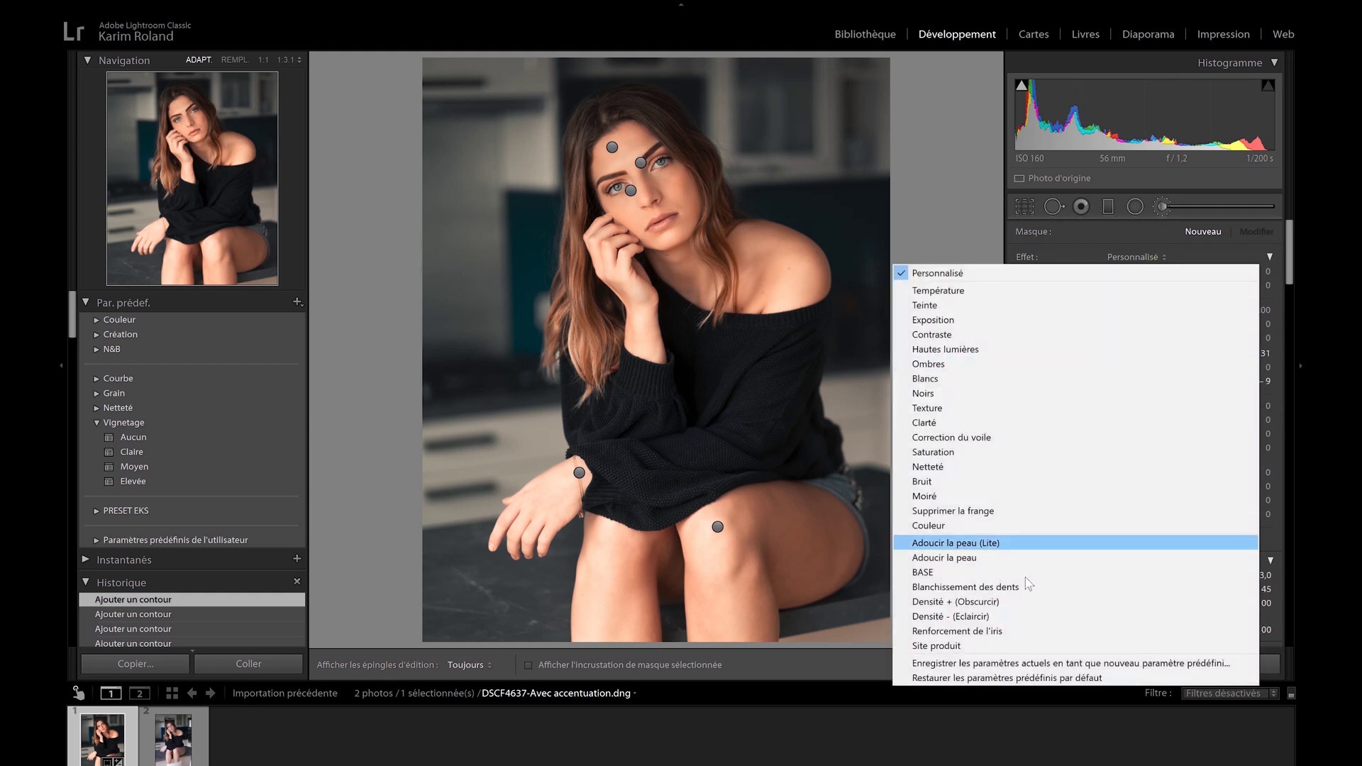
left_click(1002, 633)
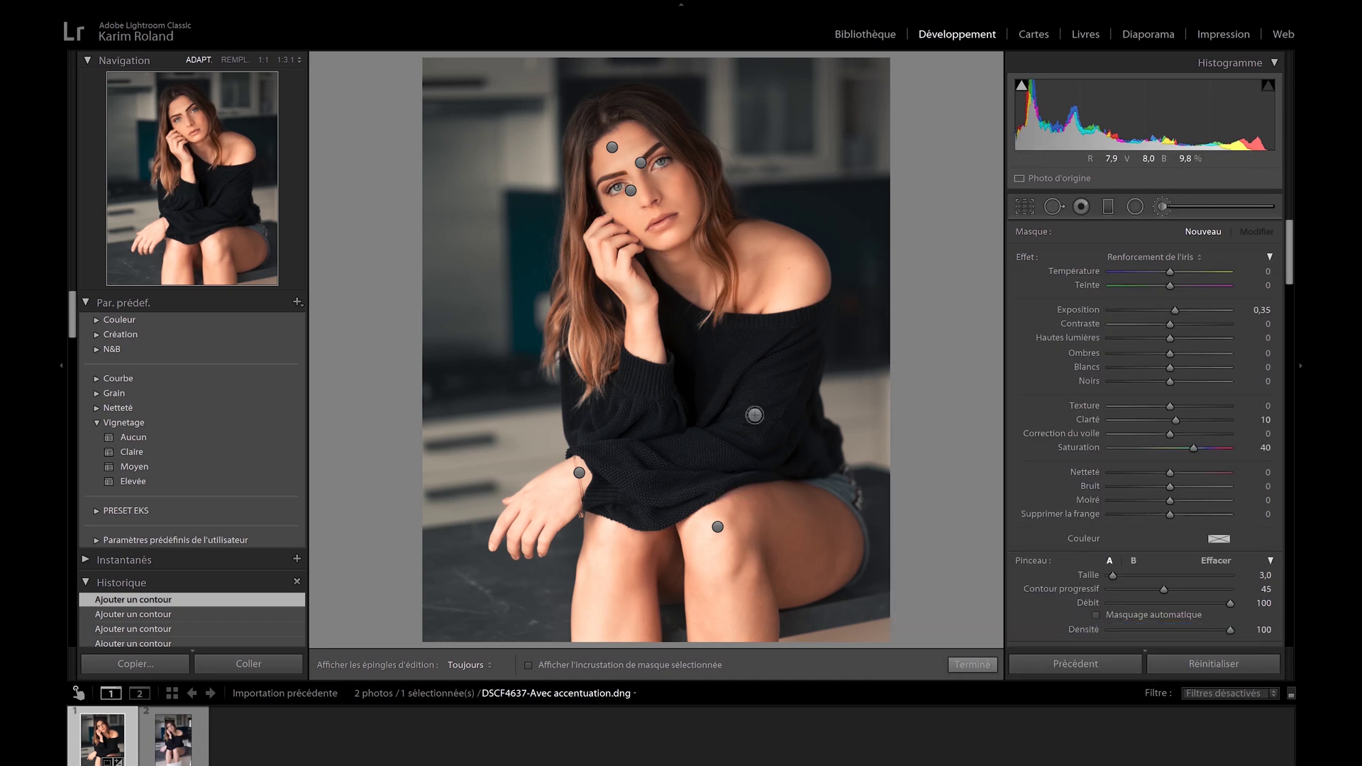
Paint the iris enhancement over the eye farther from the raised hand at brush size 8.
scroll(656, 349, "up", 10)
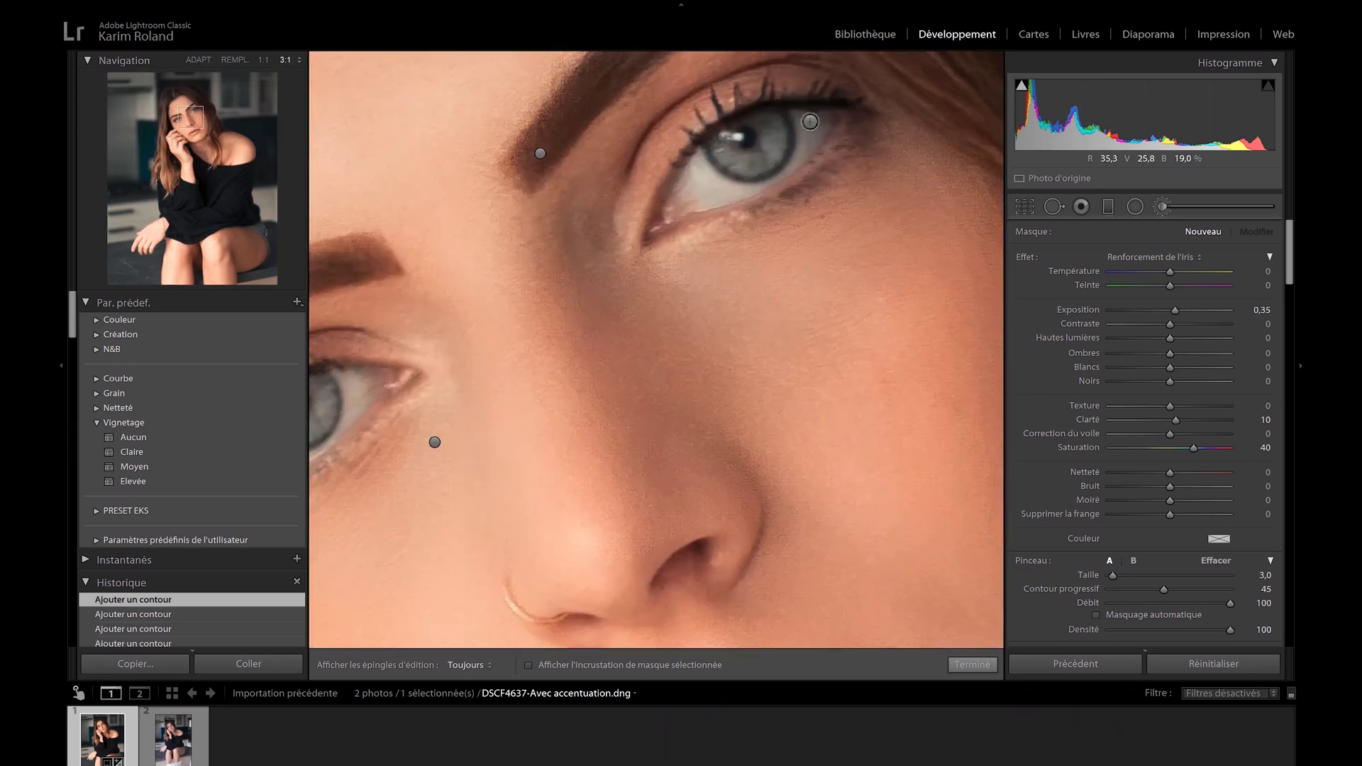
scroll(761, 135, "up", 6)
scroll(761, 135, "down", 1)
left_click_drag(762, 143, 713, 143)
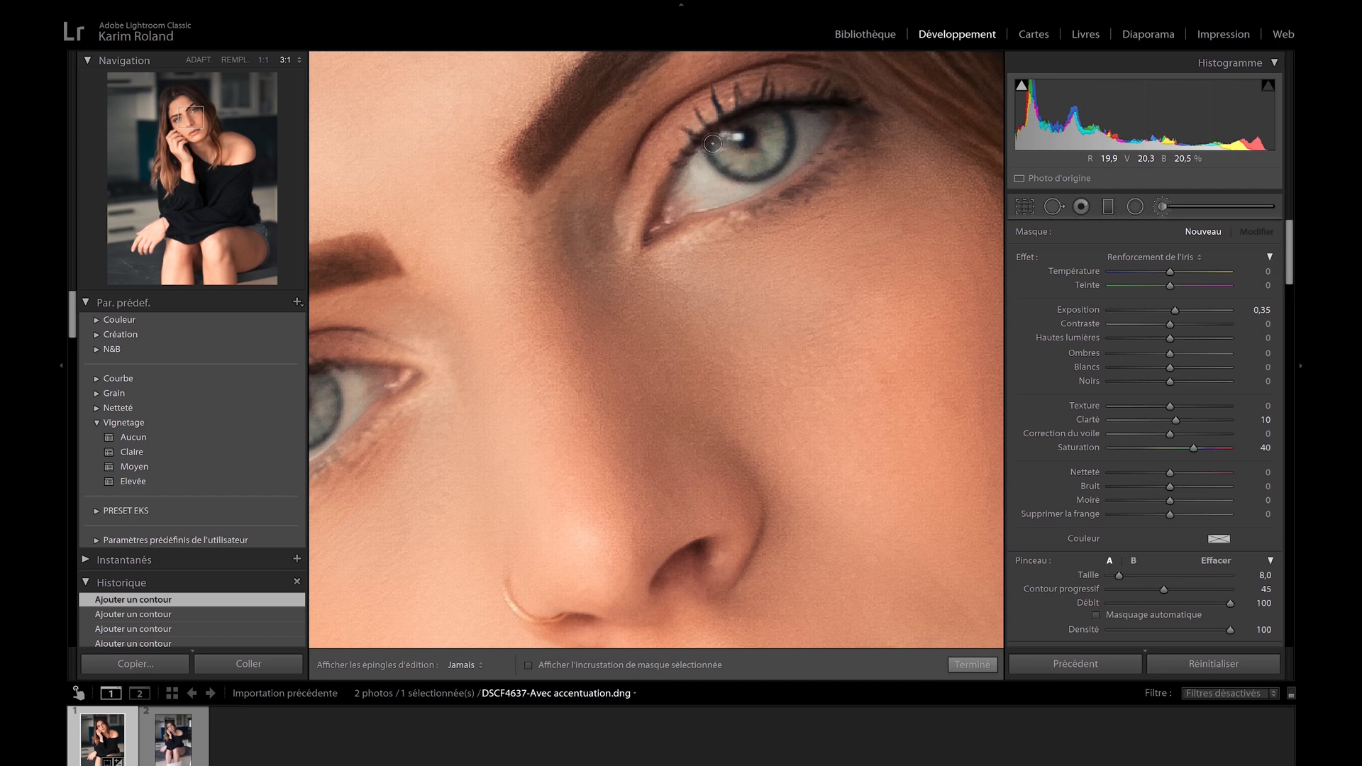
key("h")
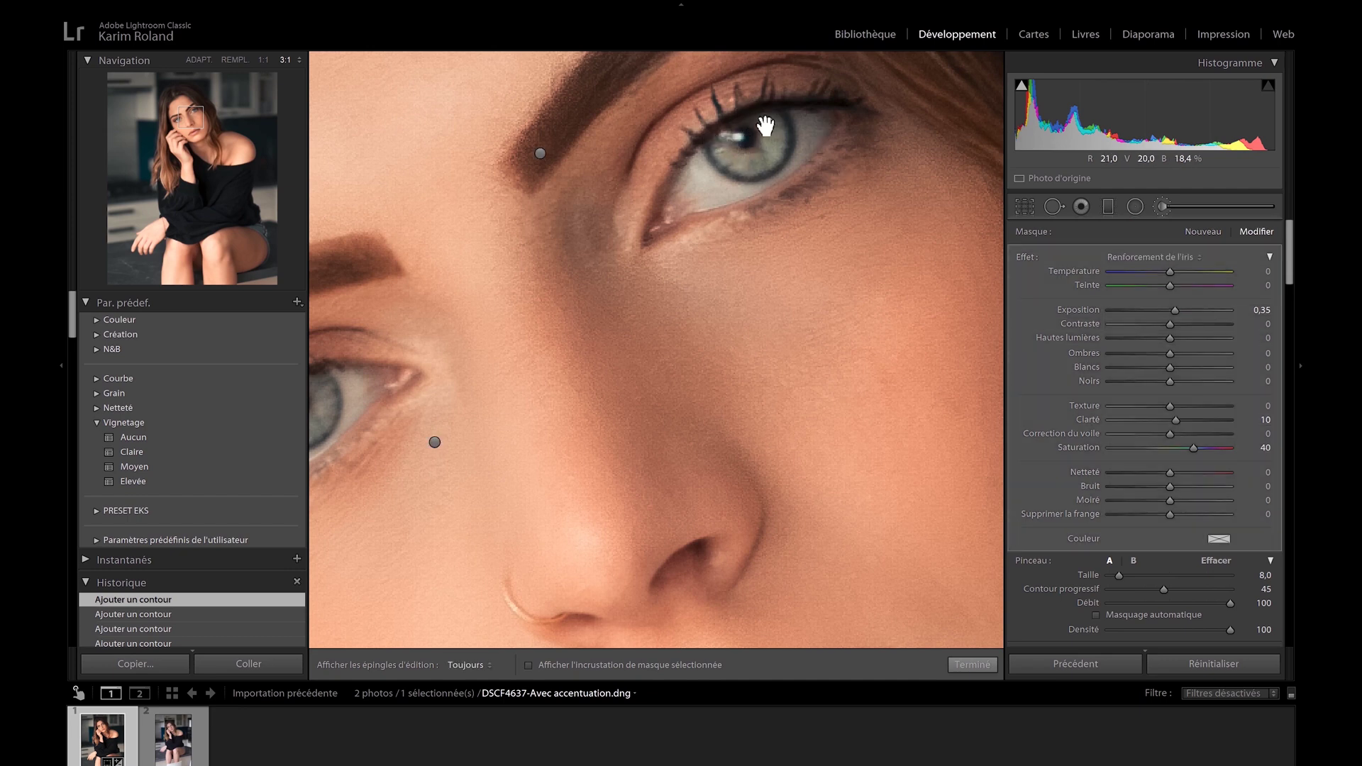
Paint the iris enhancement over the eye above the raised hand at brush size 7.
key("bracketleft")
key("bracketleft")
key("h")
left_click_drag(519, 346, 787, 190)
key("ctrl+alt+minus")
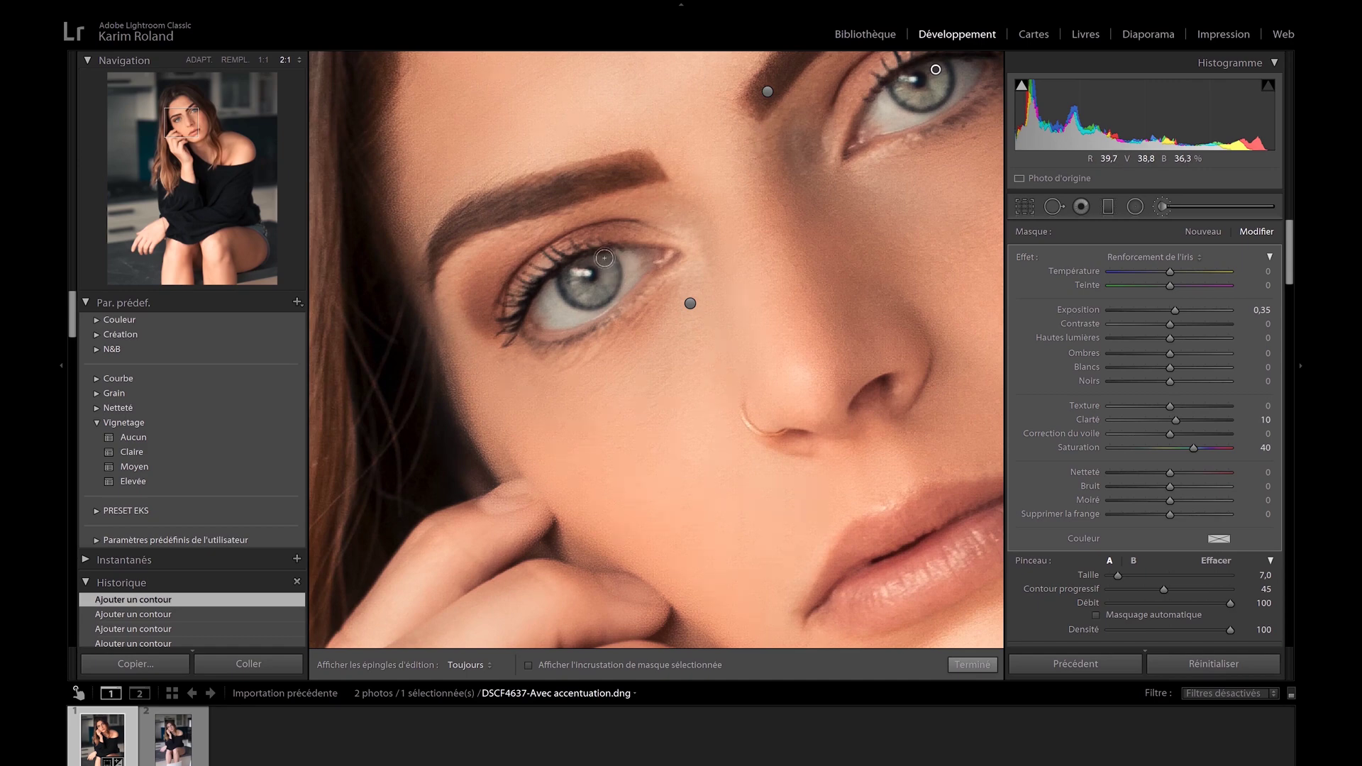
key("h")
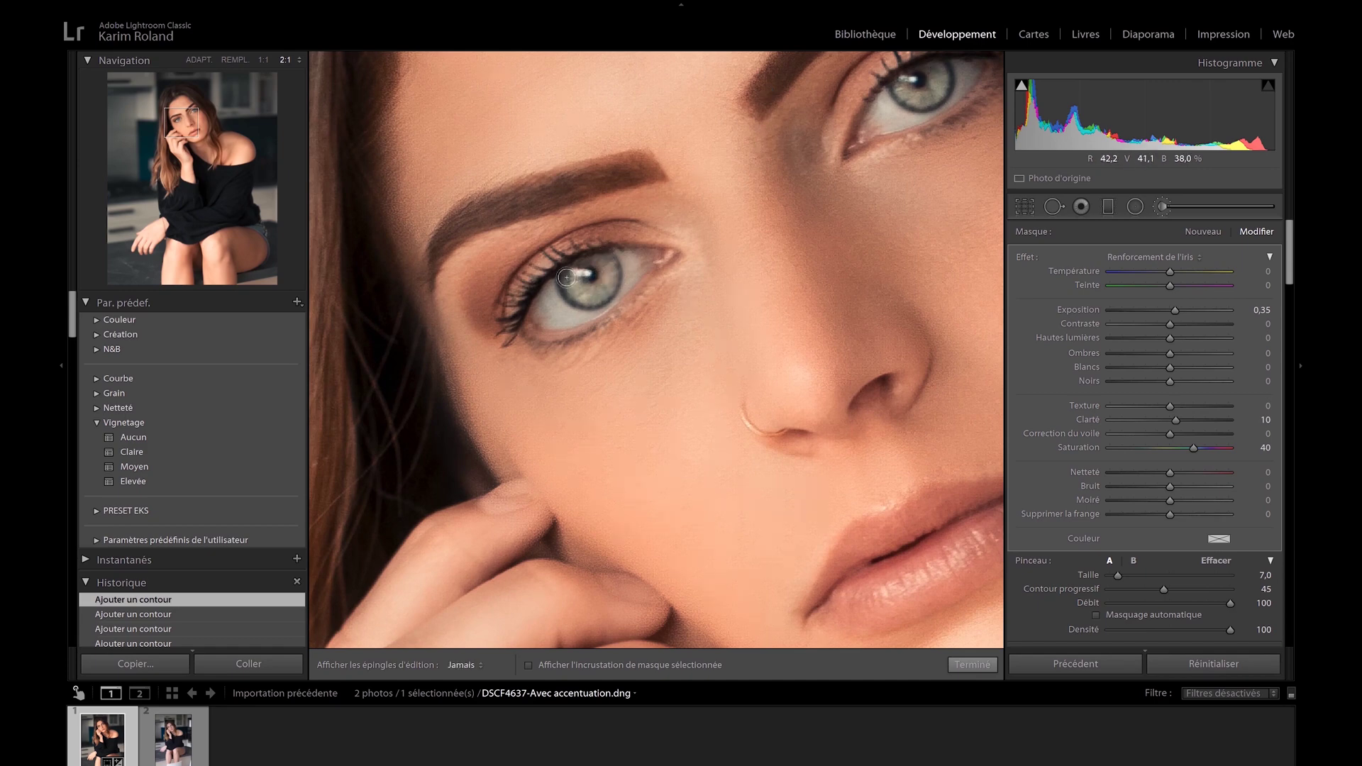
Examine the enhanced irises from a wider portrait view and again close up.
key("ctrl+alt+minus")
key("ctrl+alt+minus")
key("ctrl+alt+minus")
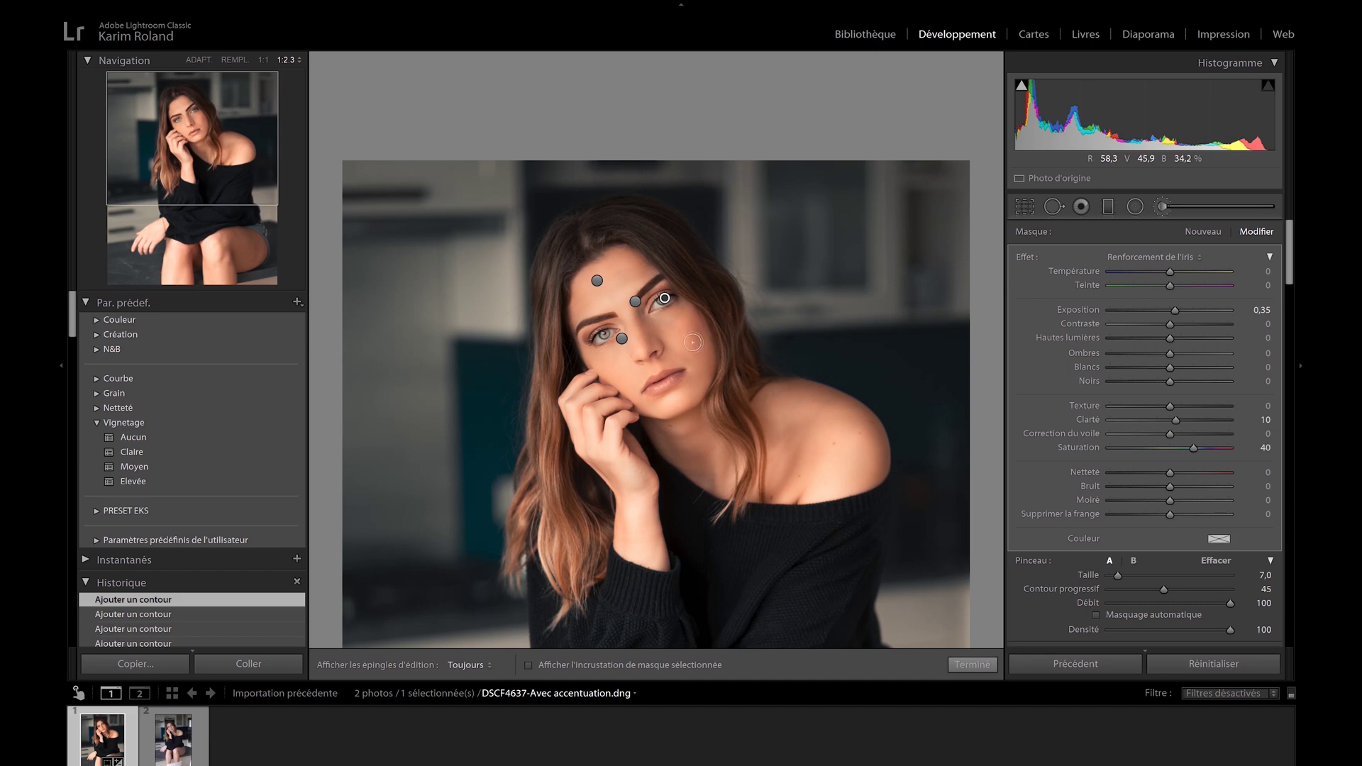
key("ctrl+alt+equal")
key("ctrl+alt+equal")
key("ctrl+alt+equal")
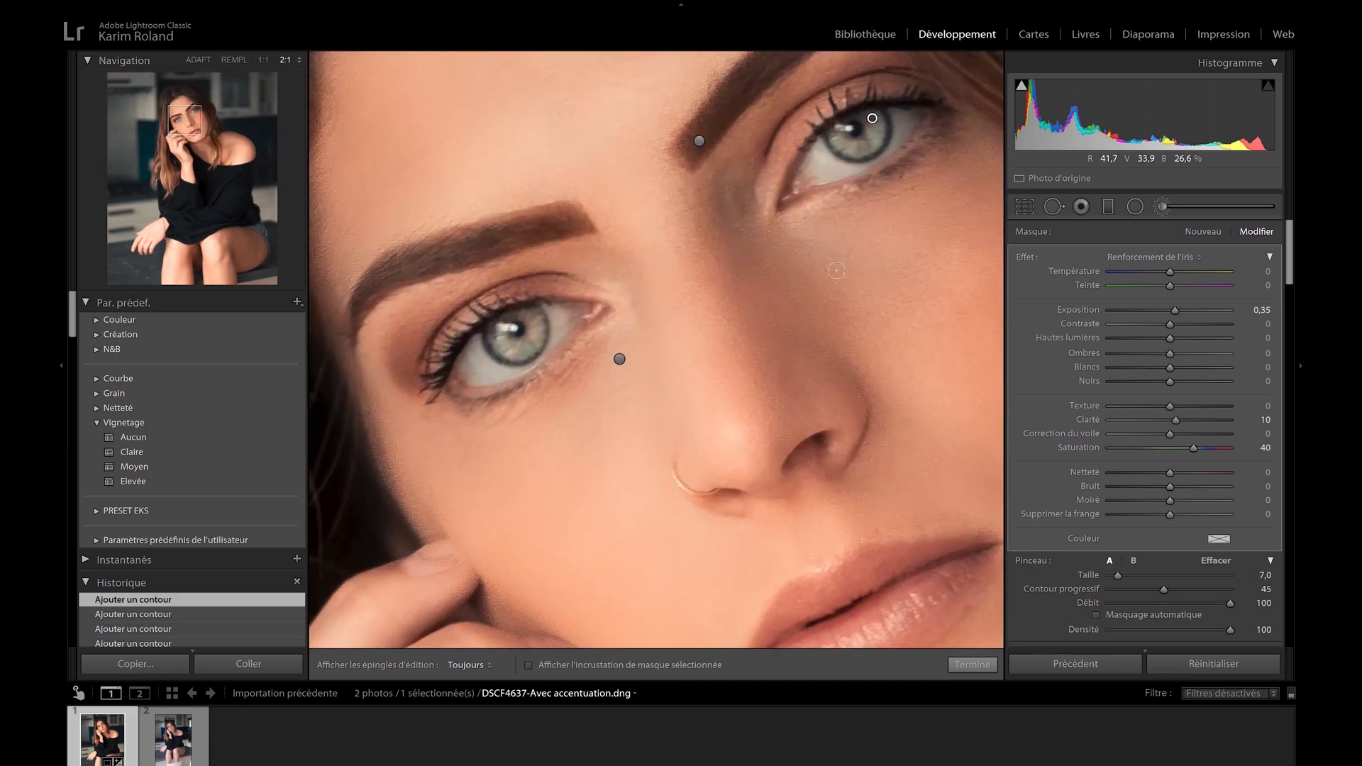
Erase the enhancement from both irises, and set the eraser's flow to 68.
left_click(1213, 559)
left_click_drag(849, 116, 839, 119)
key("h")
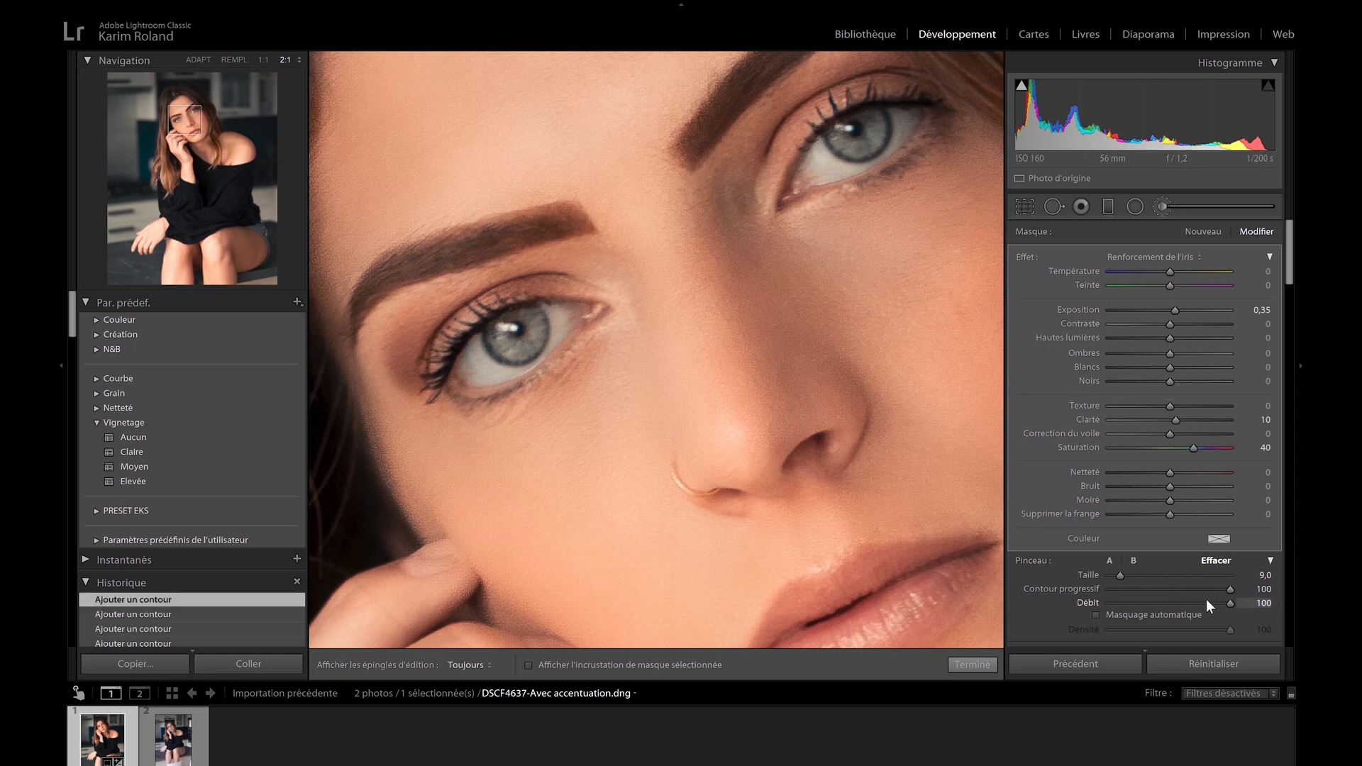
left_click_drag(1194, 603, 1191, 603)
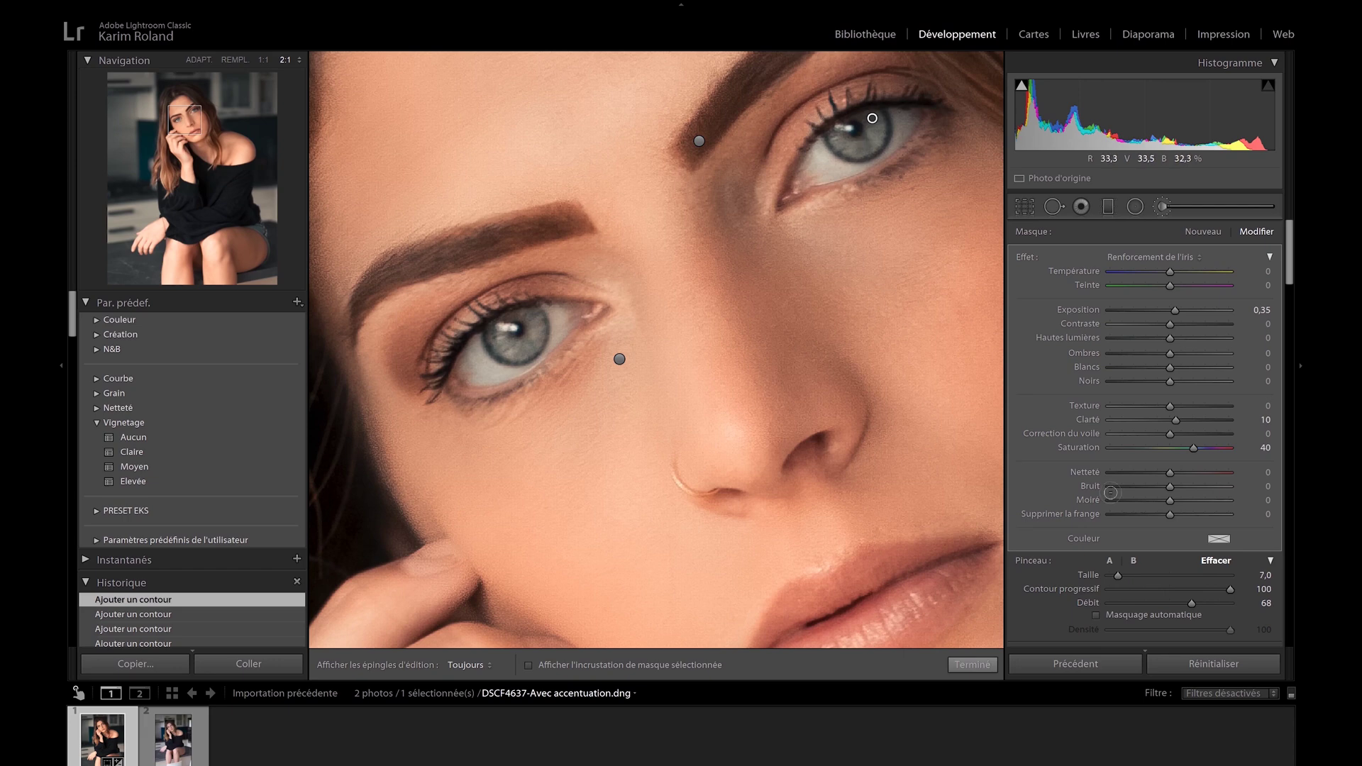
Set brush A's flow to 70, repaint the enhancement over both irises at size 7, and finish the brush edit.
left_click(1109, 561)
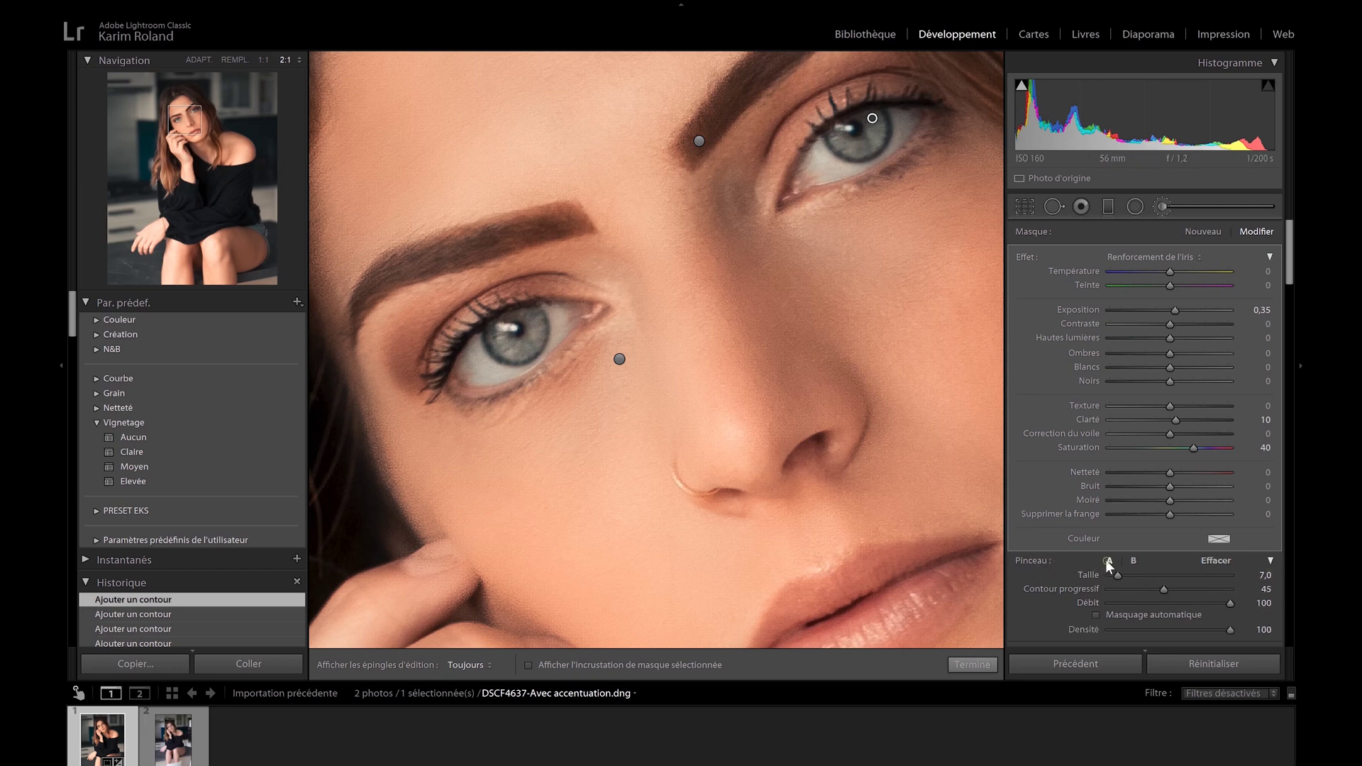
left_click_drag(1199, 603, 1193, 600)
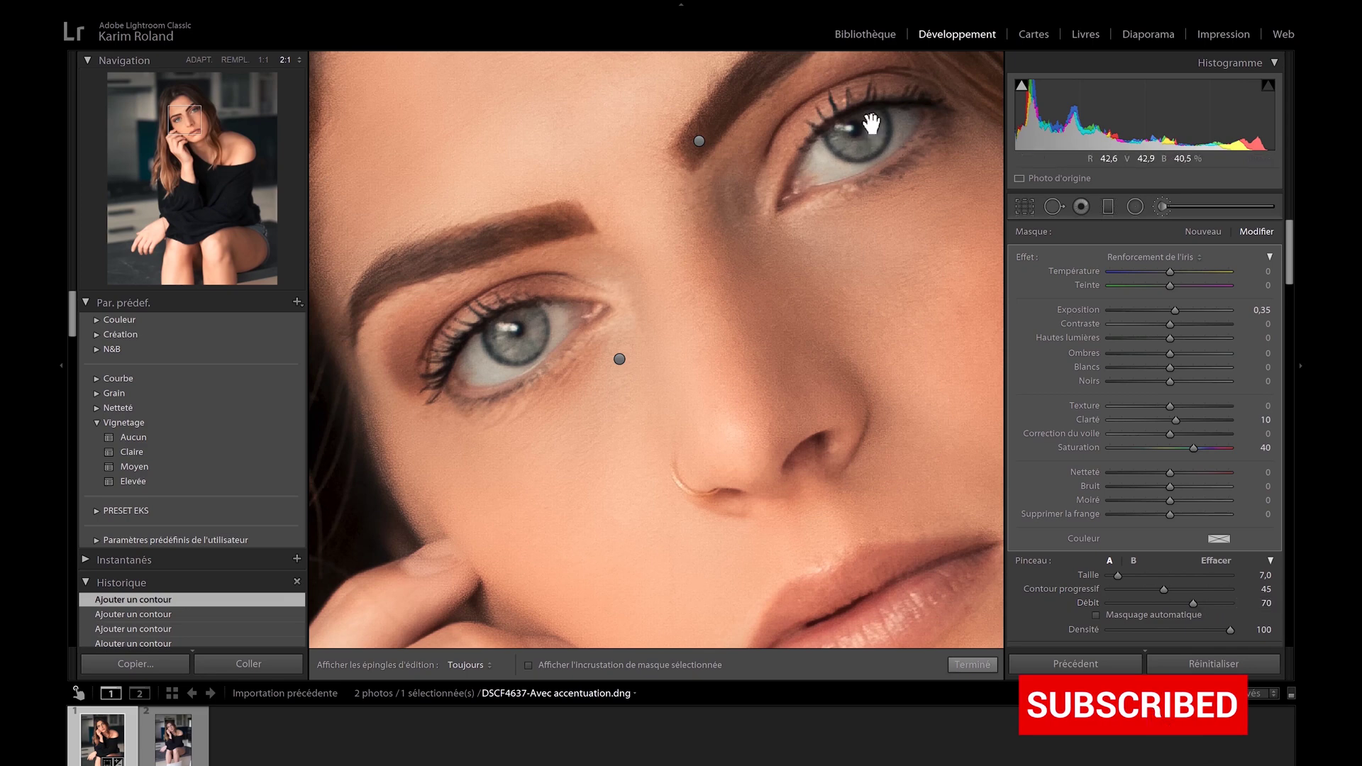
key("h")
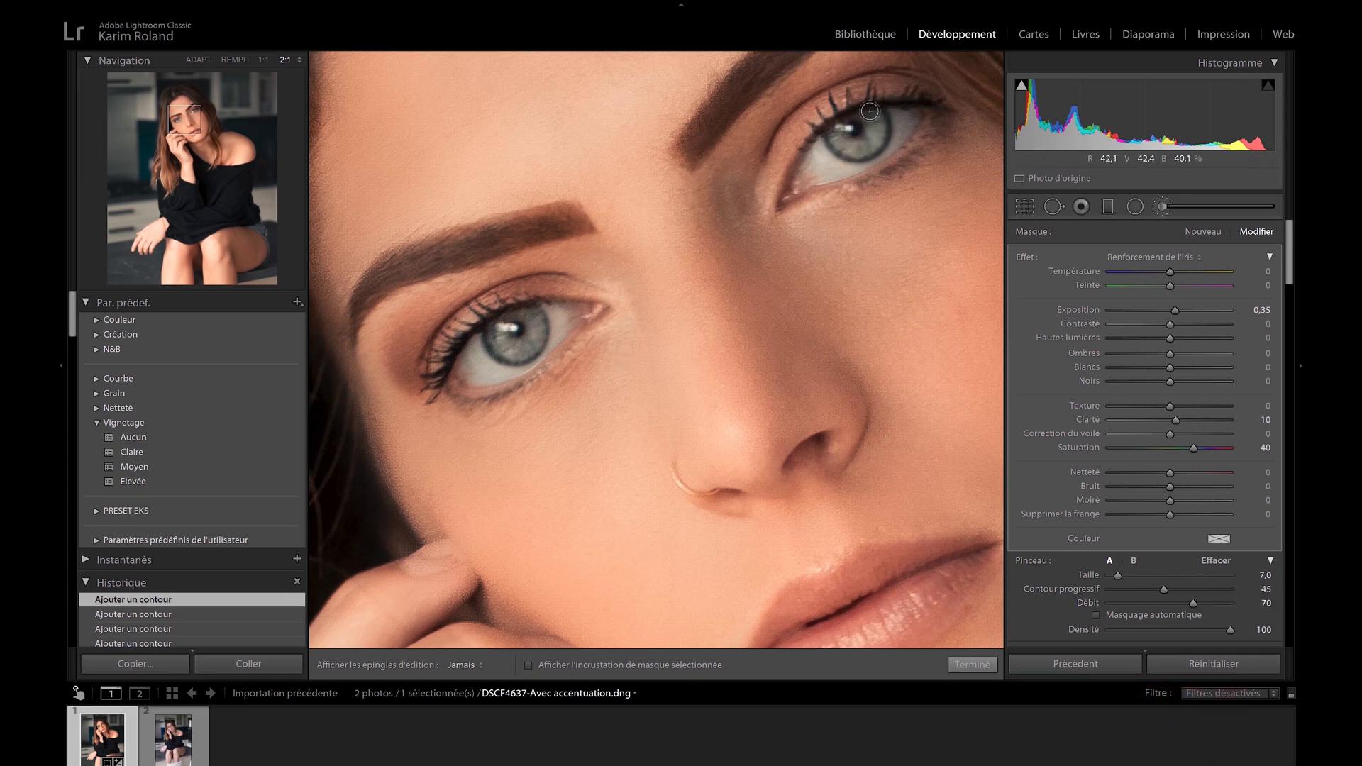
key("h")
key("h")
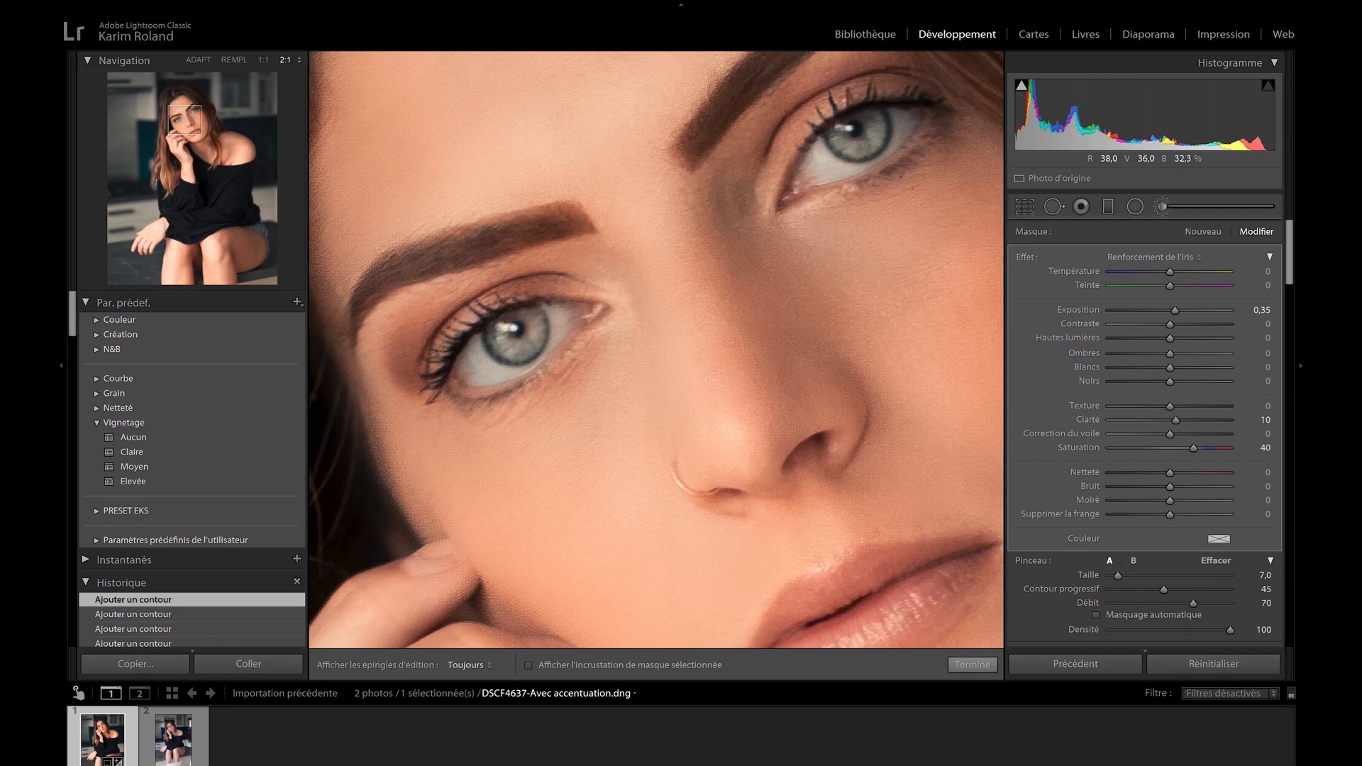
key("ctrl+minus")
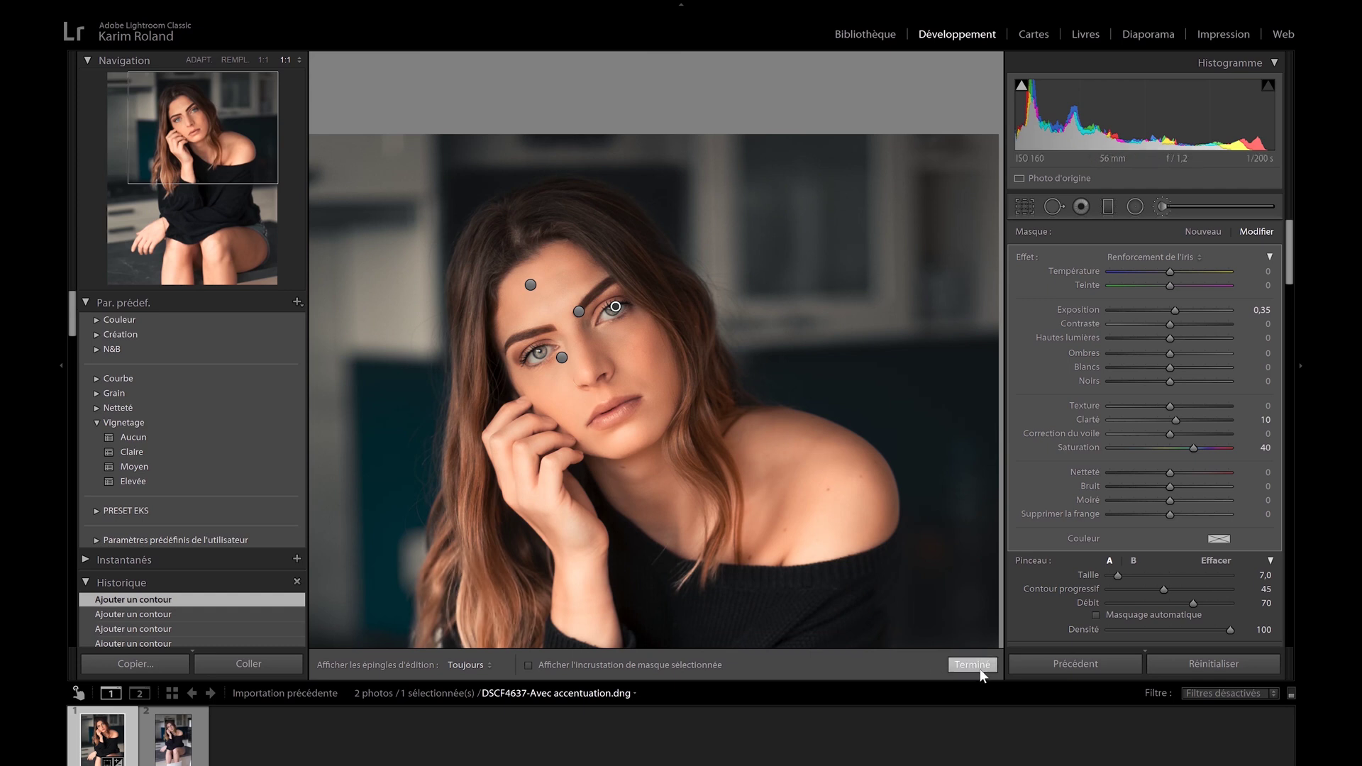
left_click(984, 668)
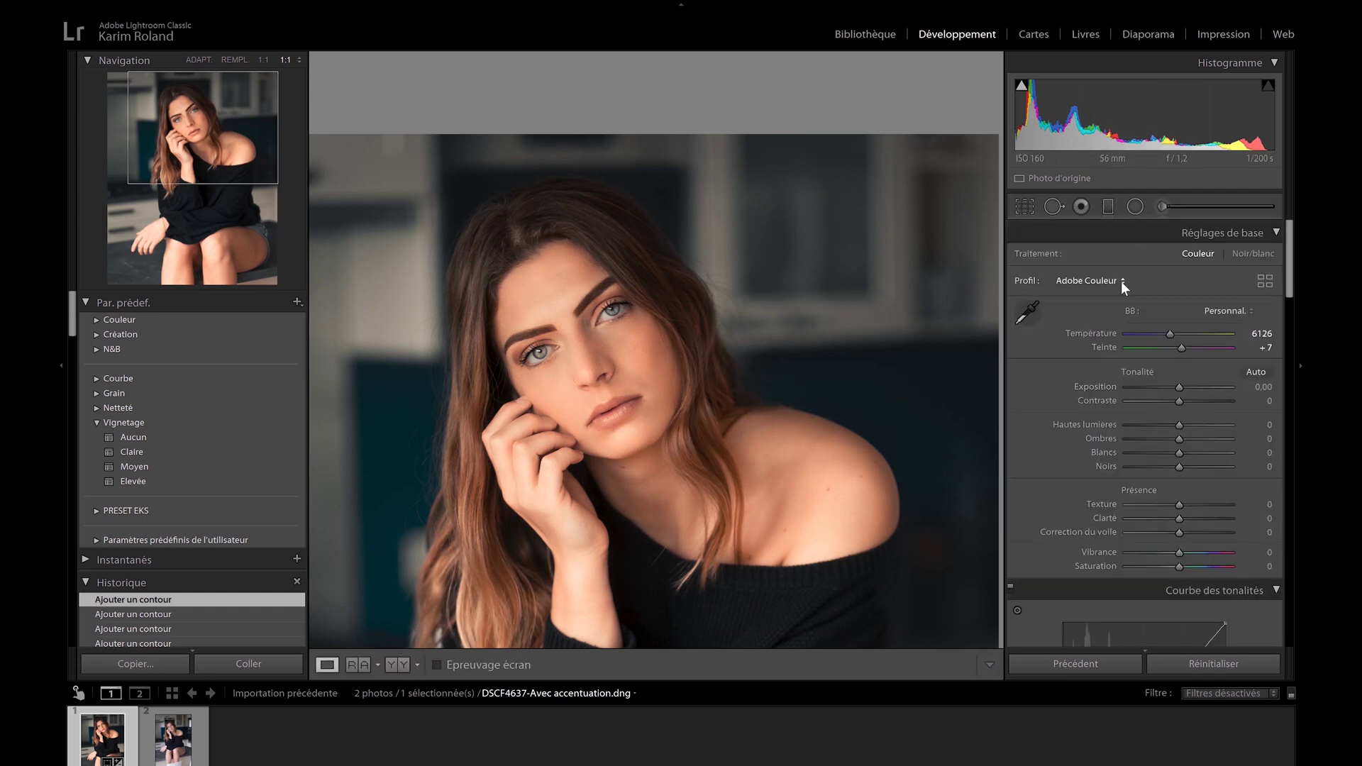
Start a new Adjustment Brush mask with the Densité - (Eclaircir) preset and a flow of 87.
left_click(1163, 207)
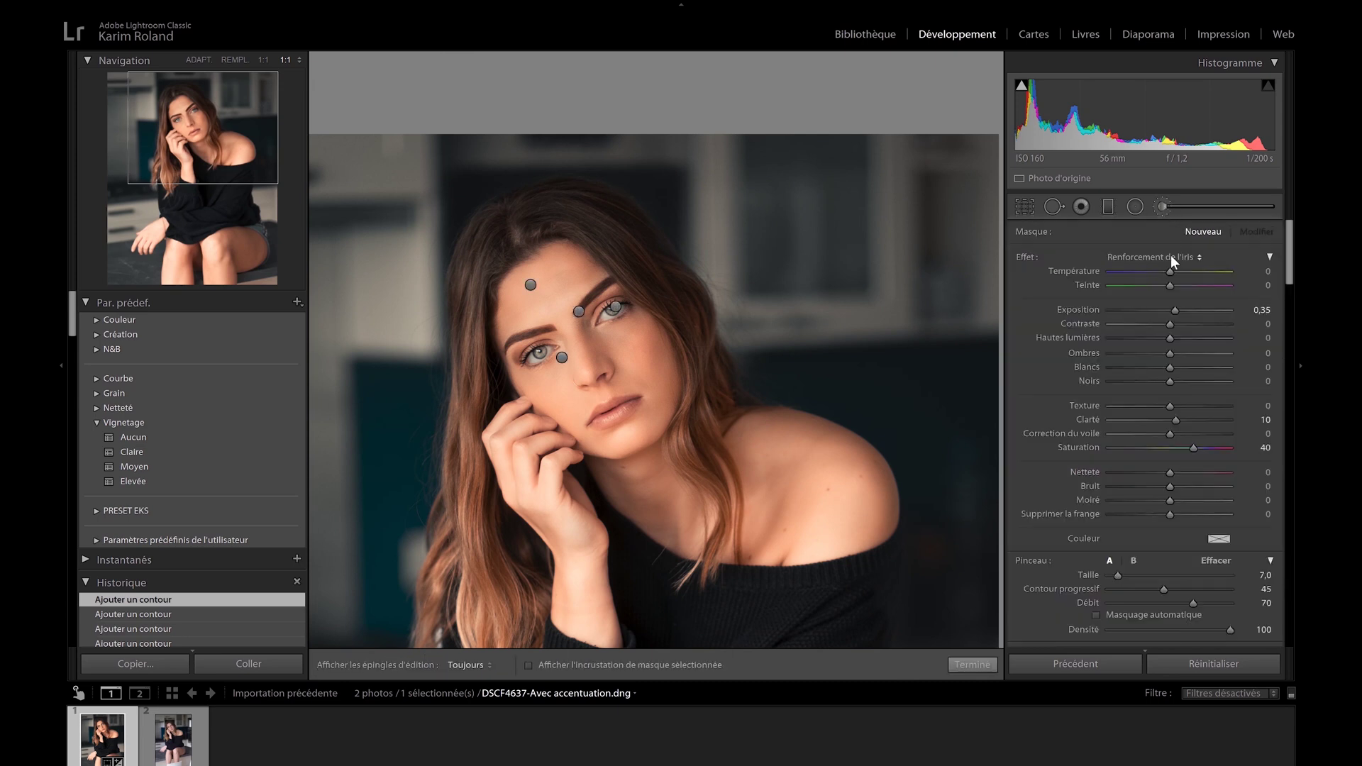
left_click(1171, 257)
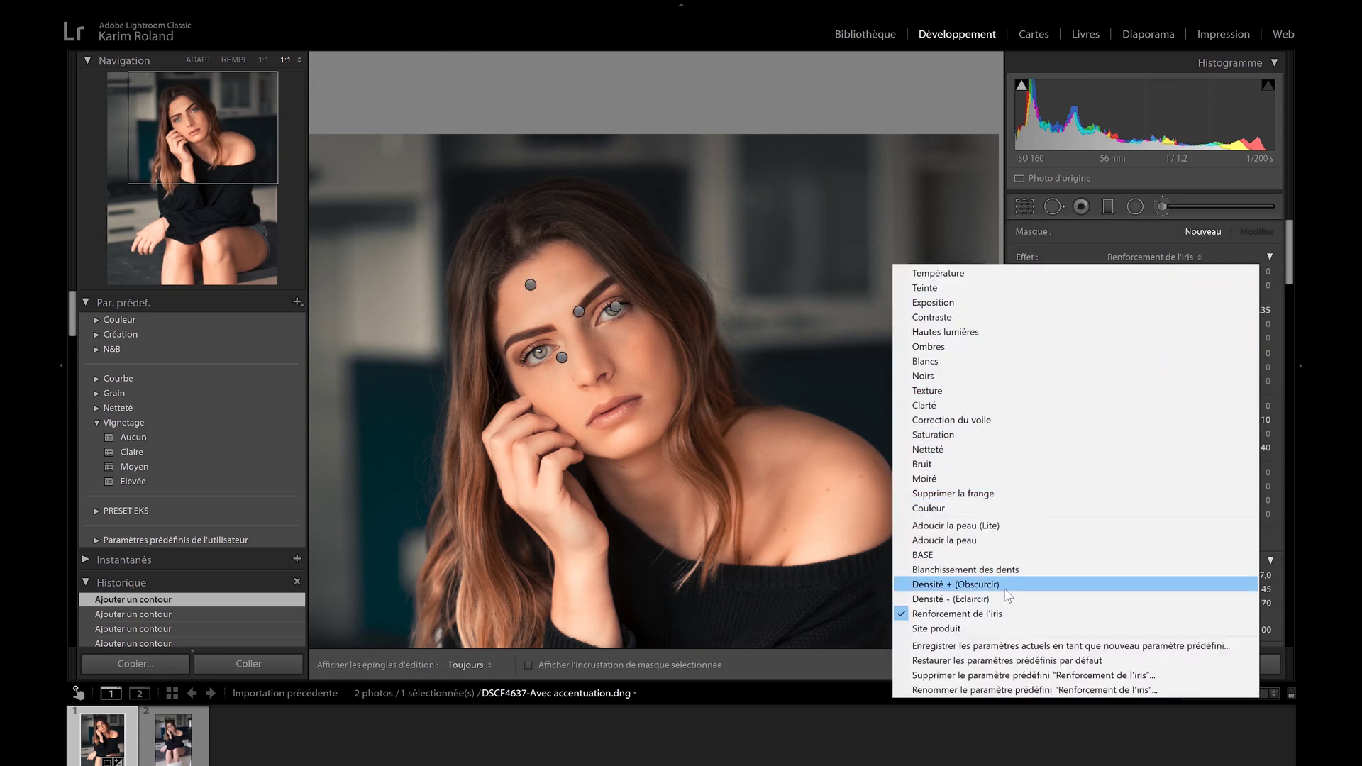
left_click(950, 599)
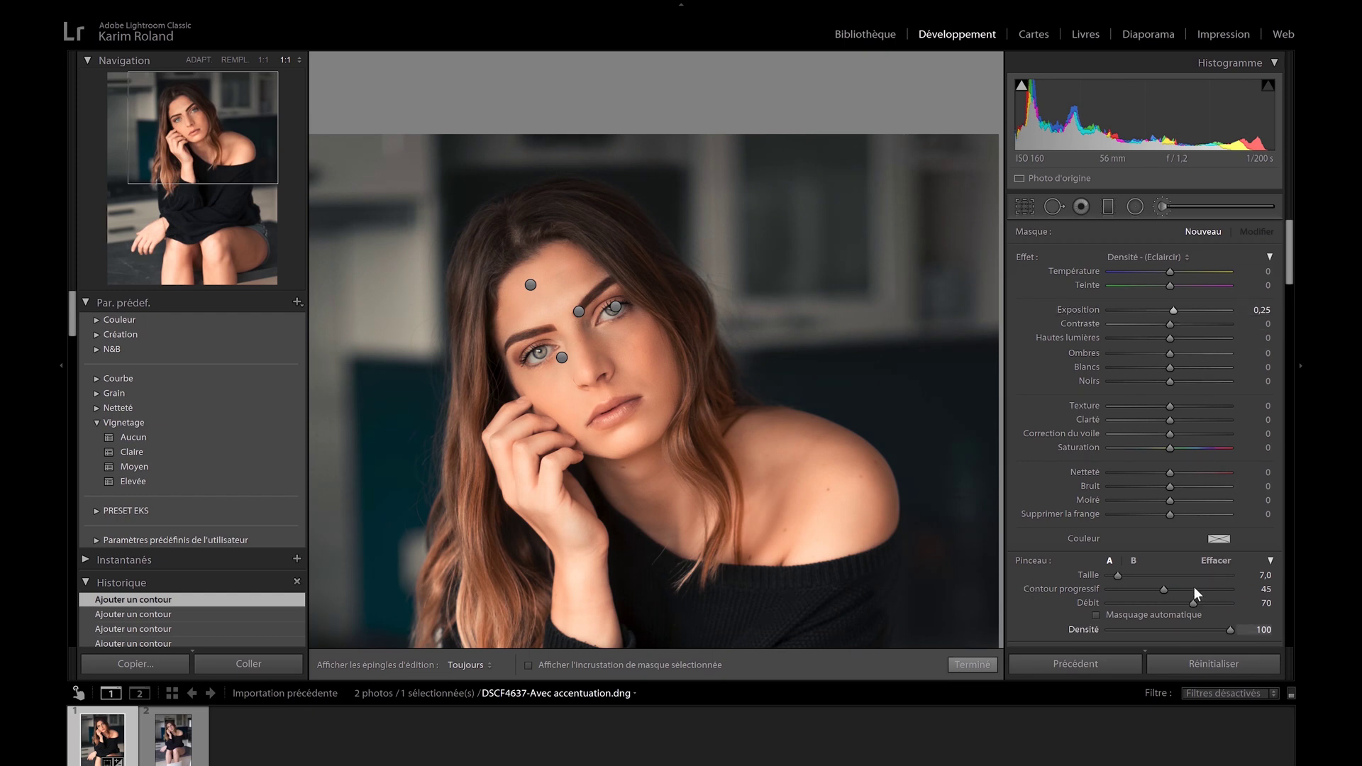
left_click_drag(1202, 603, 1213, 603)
Brighten the light reflection in the eye farther from the raised hand at brush size 4.
key("ctrl+equal")
key("ctrl+equal")
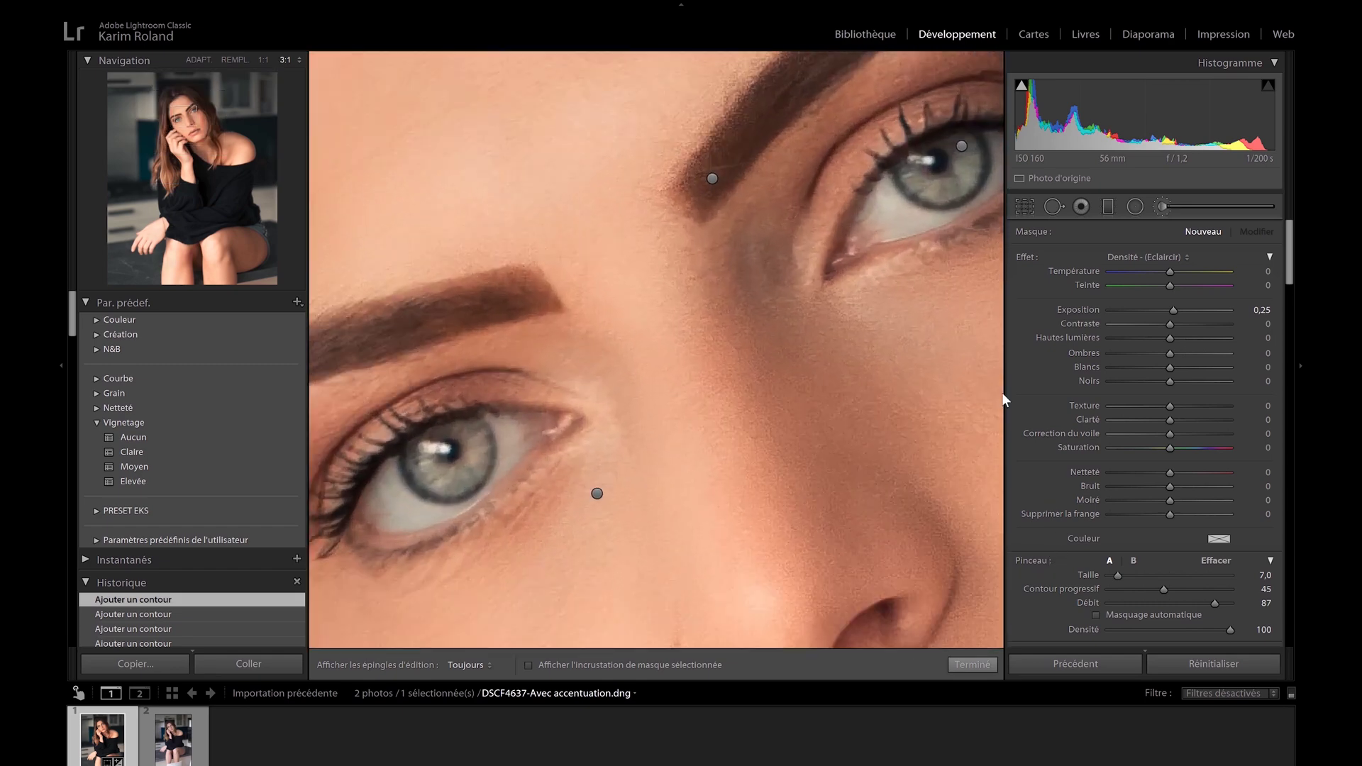
key("ctrl+equal")
left_click_drag(772, 92, 537, 260)
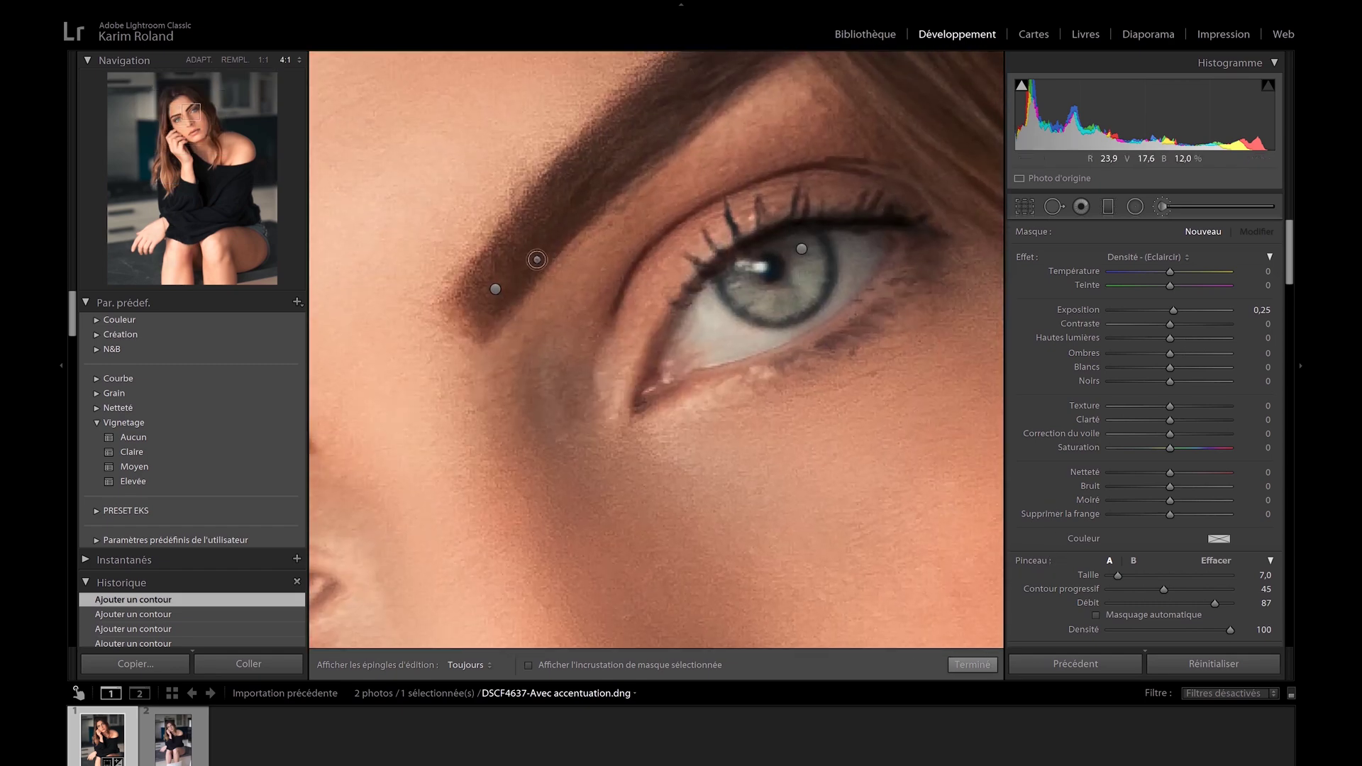
scroll(732, 280, "down", 3)
key("h")
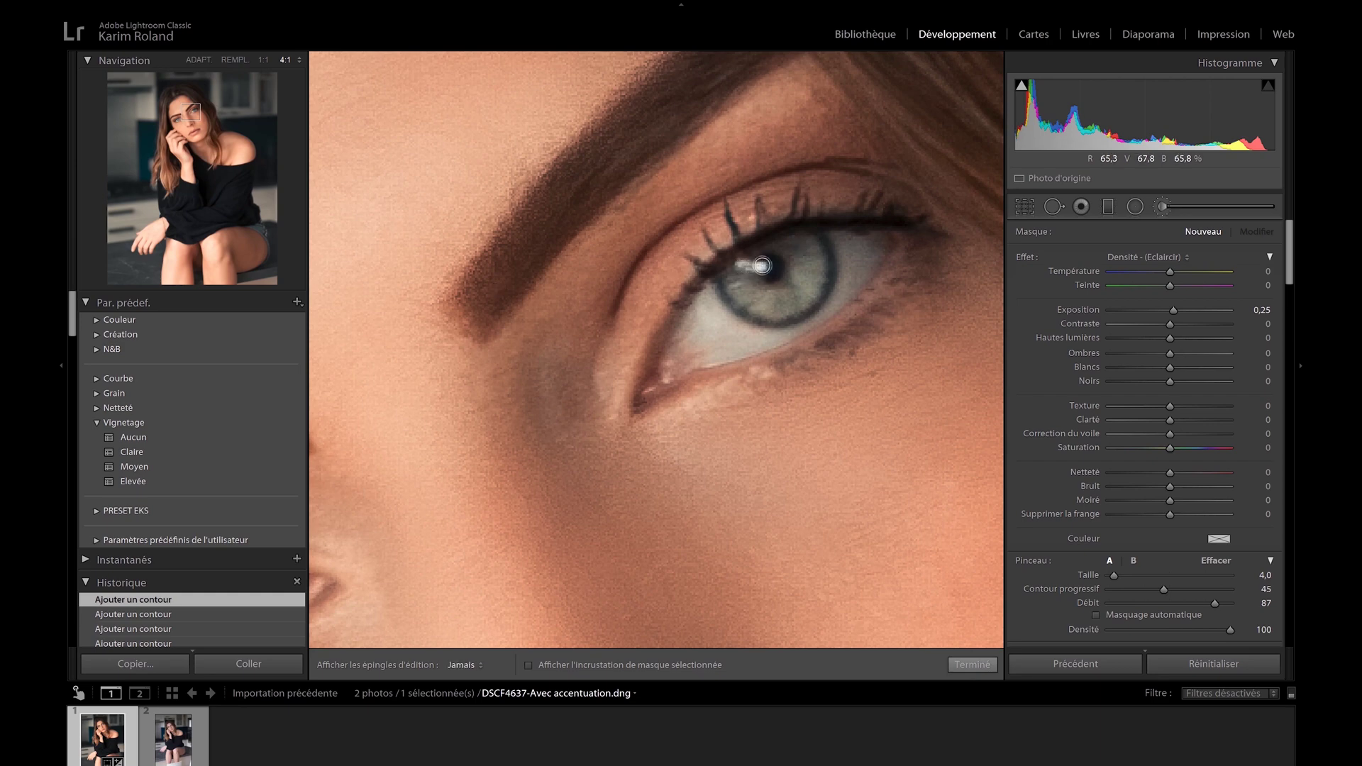
Brighten the light reflection in the eye above the raised hand, and finish the brush edit.
key("ctrl+minus")
left_click_drag(334, 546, 639, 369)
key("h")
key("h")
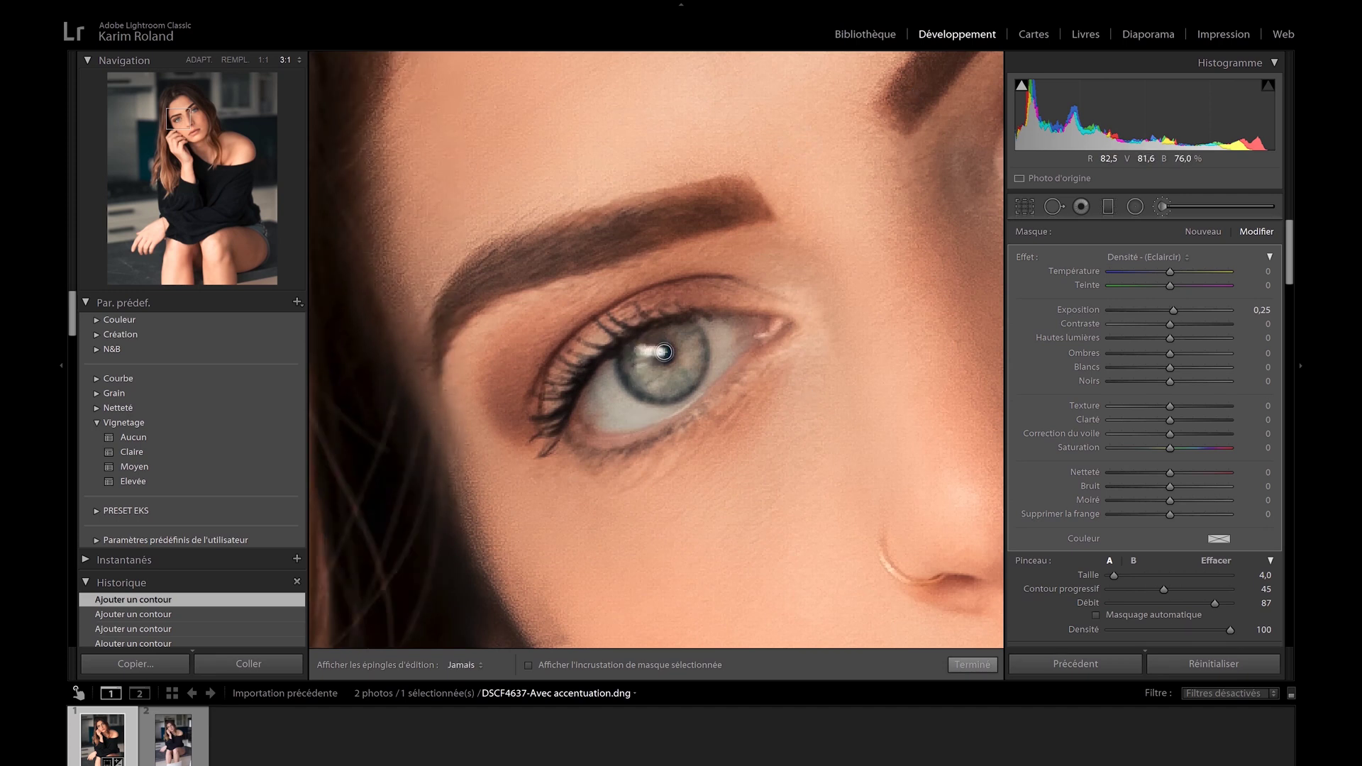
key("h")
left_click(972, 664)
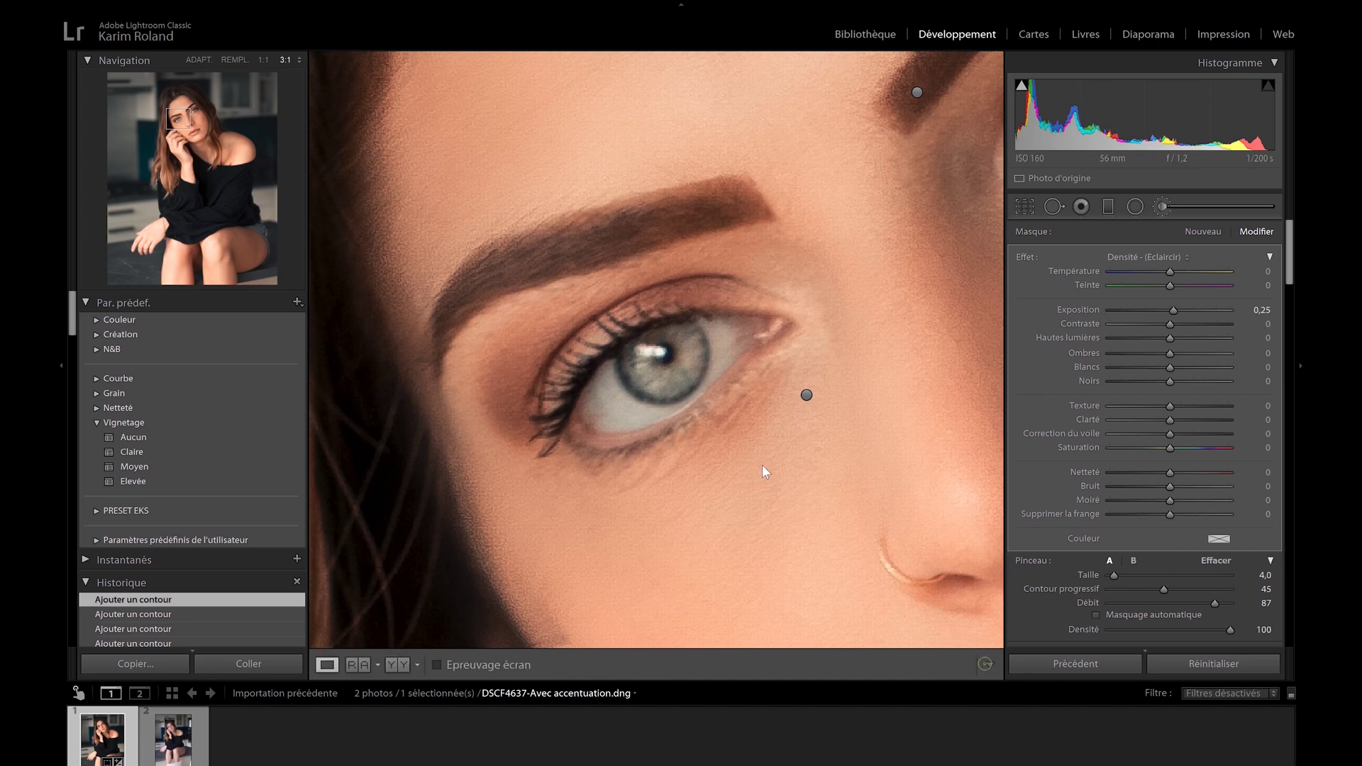
Start a new brush mask from the BASE preset with exposure 0.32, contrast 29, highlights 17, shadows 22 and clarity 22.
left_click(727, 401)
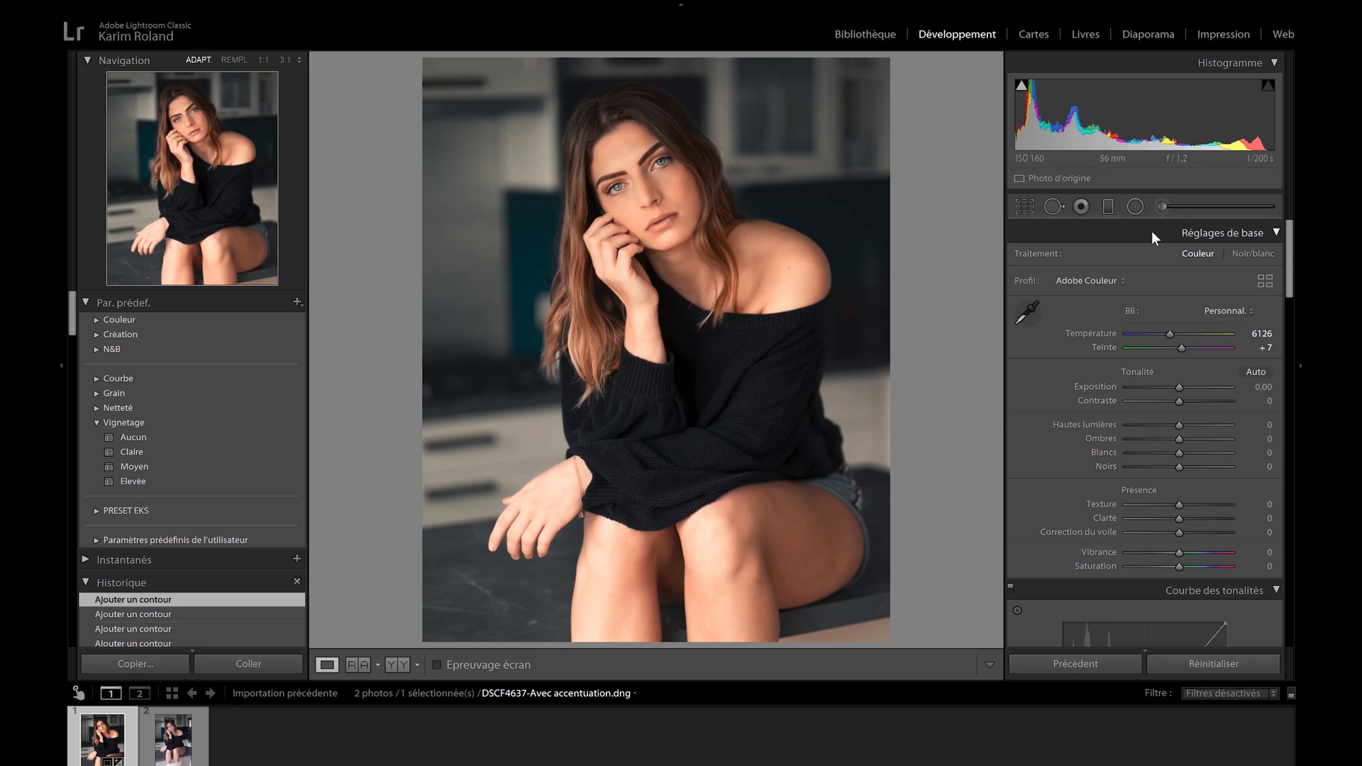
left_click(1171, 207)
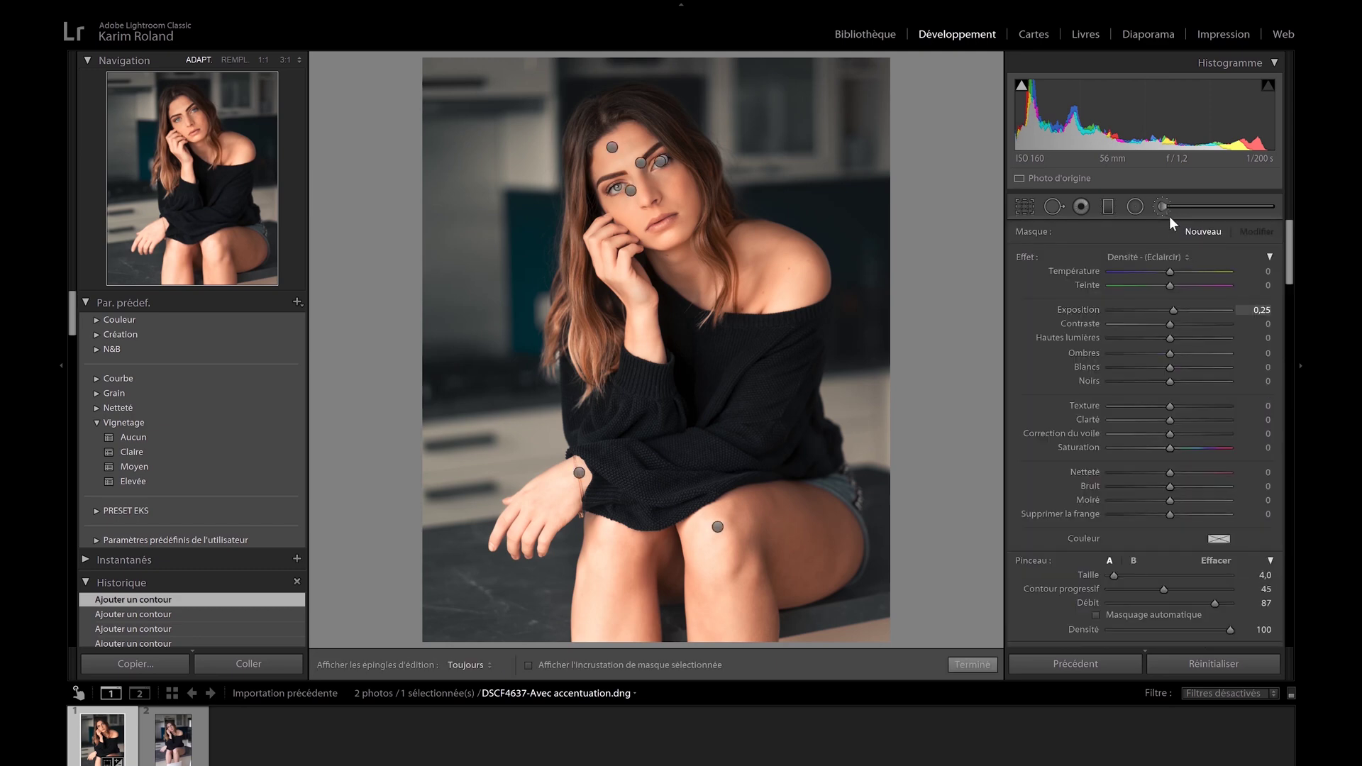
left_click(1148, 257)
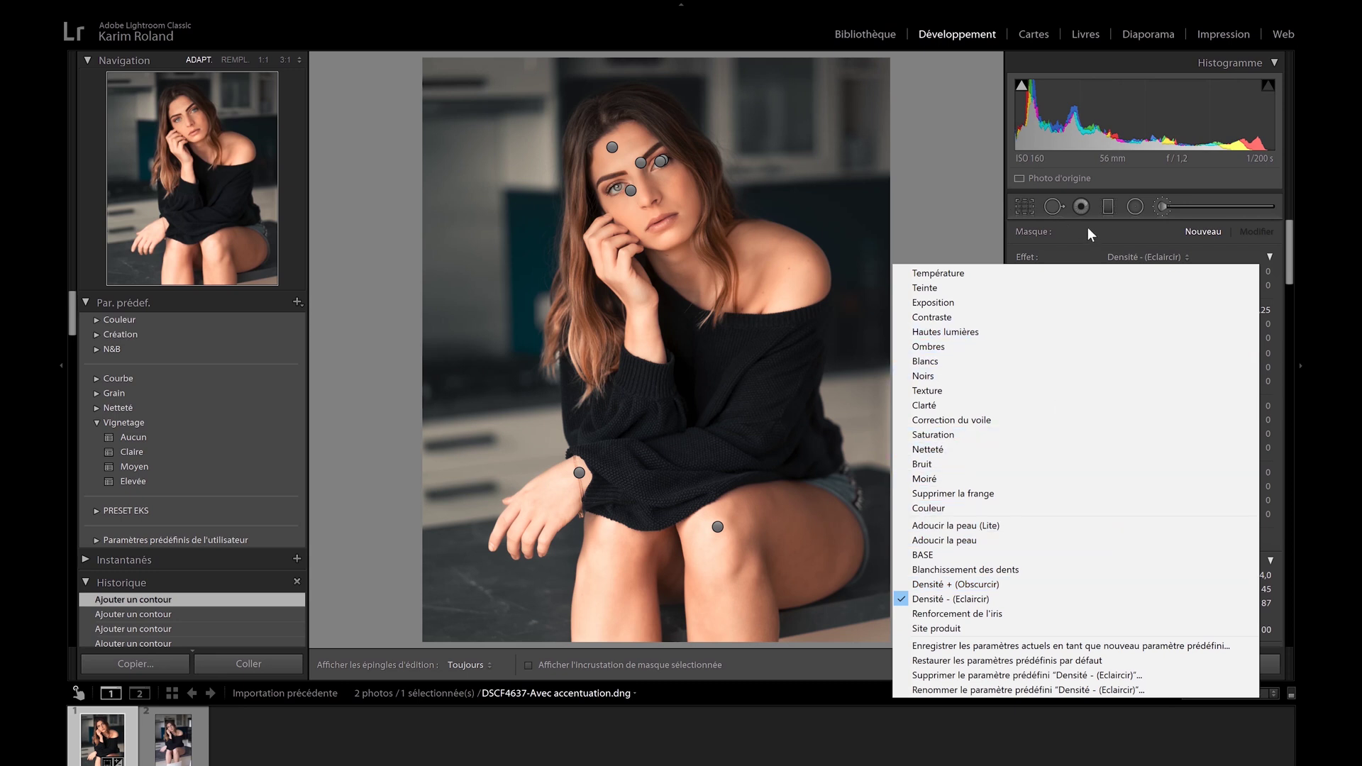
left_click(961, 556)
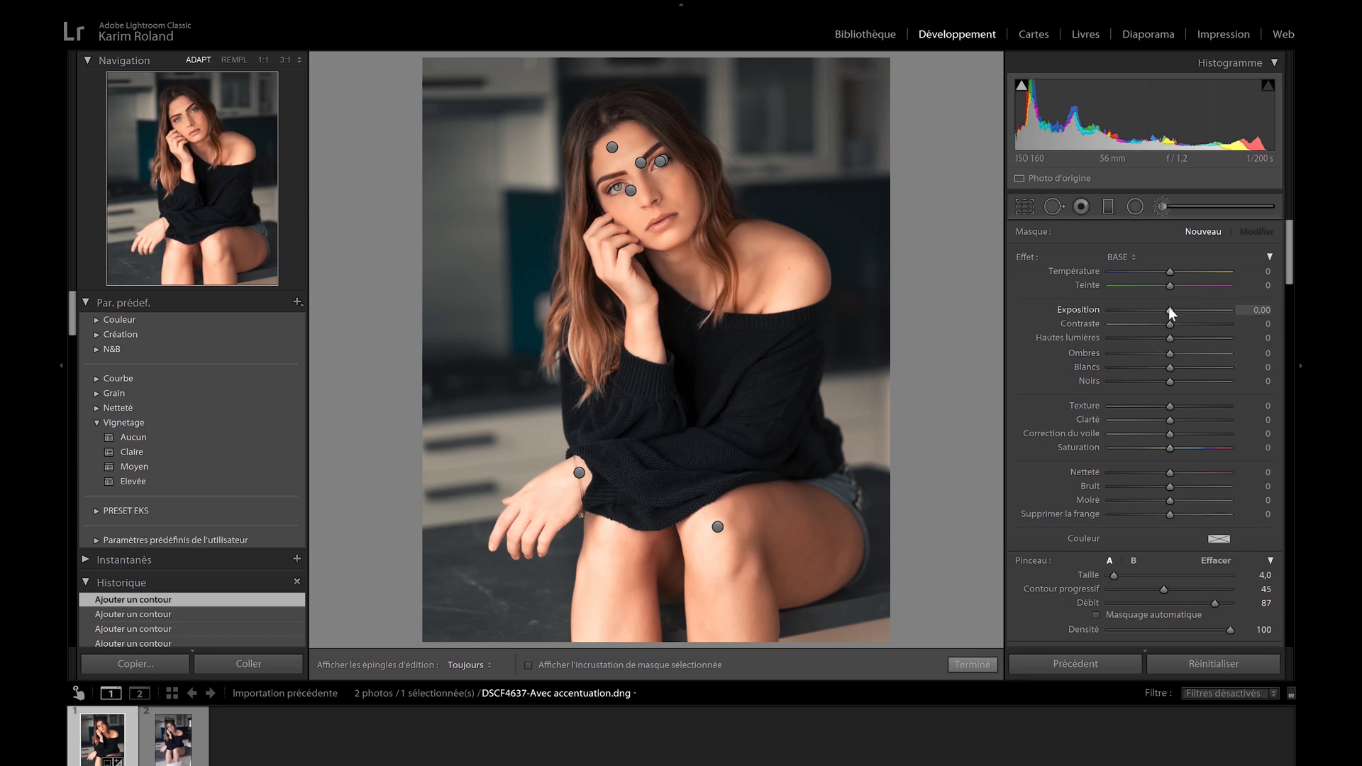
left_click_drag(1169, 308, 1178, 304)
left_click_drag(1176, 323, 1185, 323)
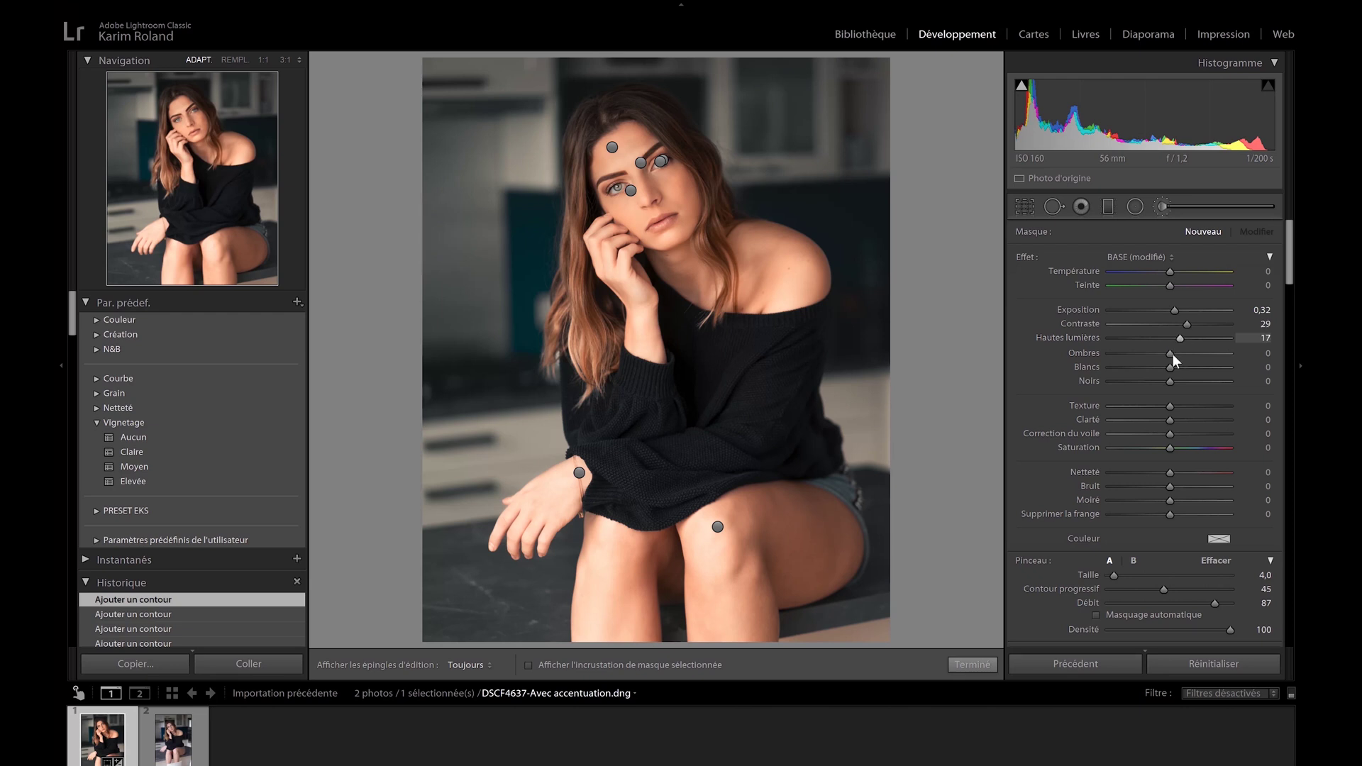
left_click_drag(1186, 356, 1187, 356)
left_click(1177, 417)
left_click_drag(1177, 419, 1182, 421)
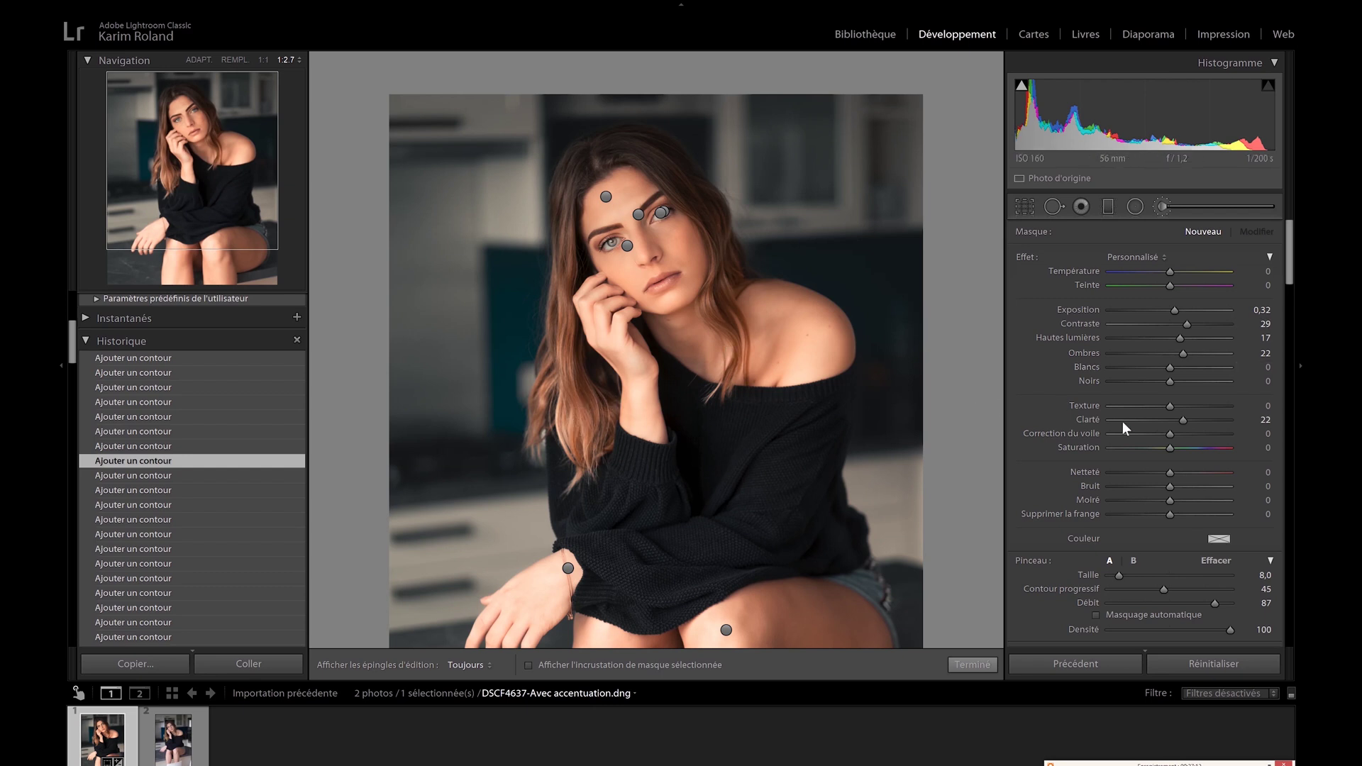
Brighten the hair falling on the bare-shoulder side, from the locks up to the temple, with the brush at size 7.
scroll(562, 179, "down", 1)
key("h")
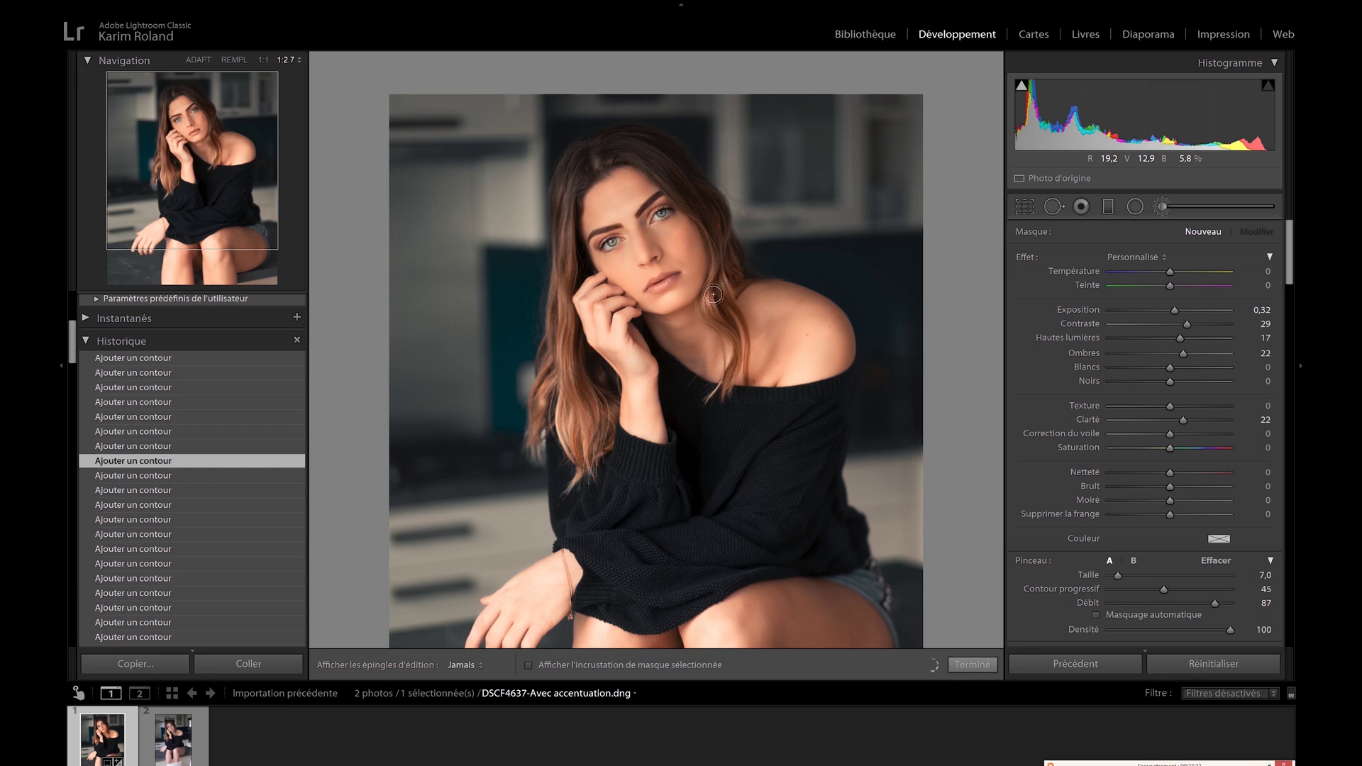
key("h")
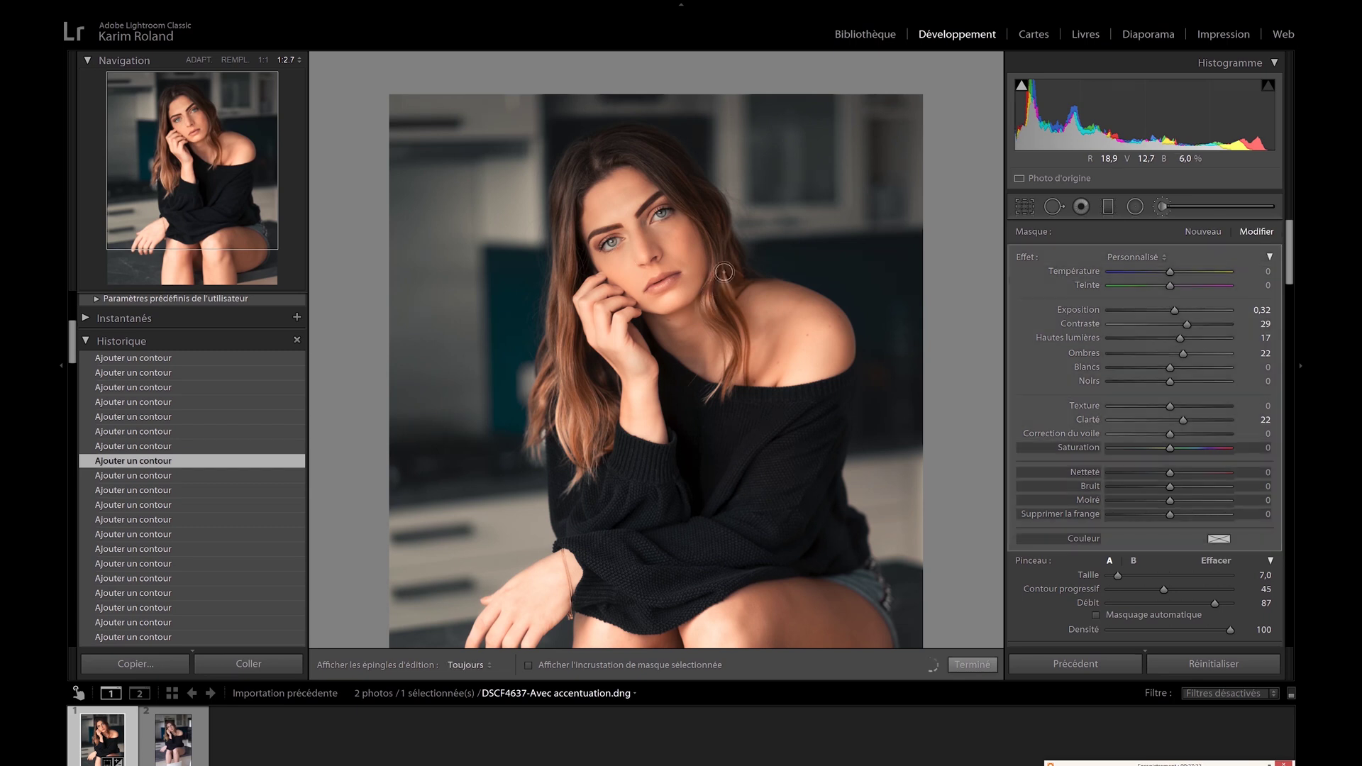
left_click(725, 310)
key("h")
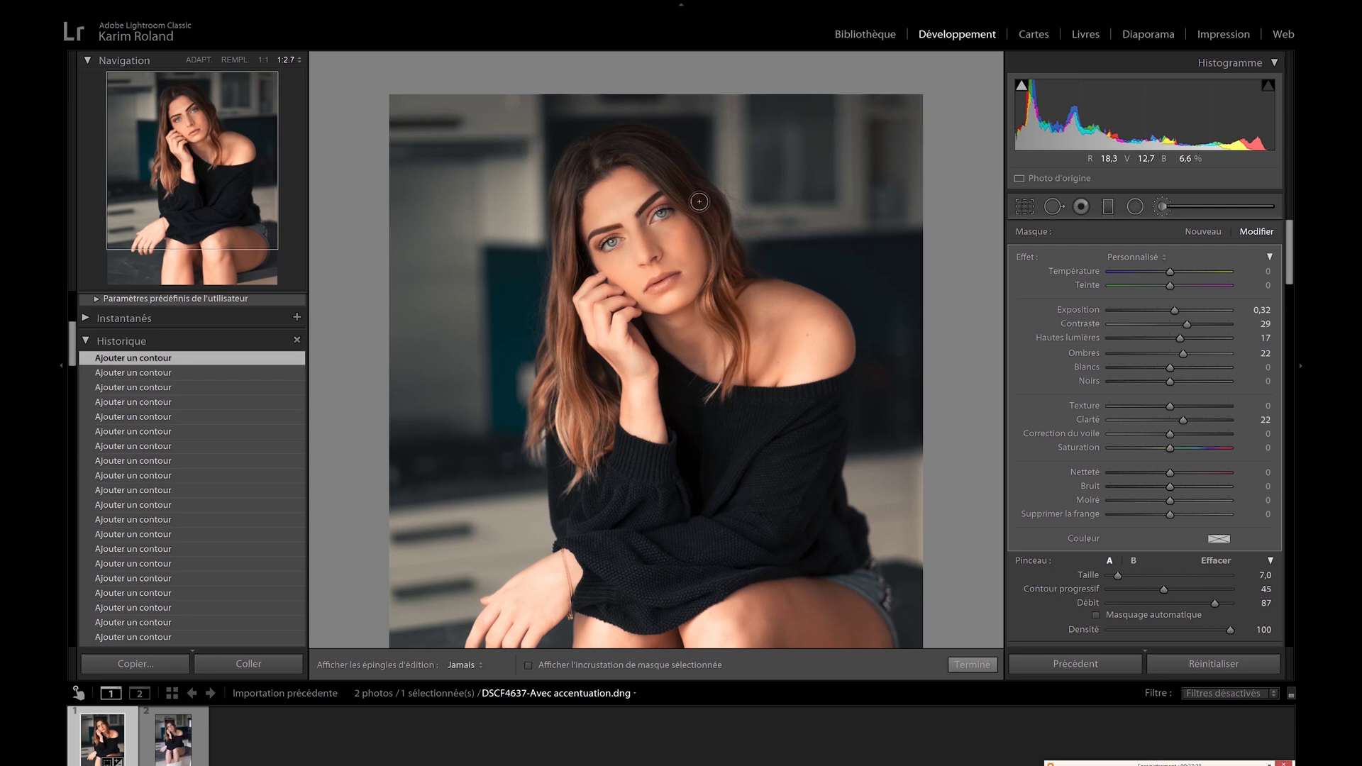
key("h")
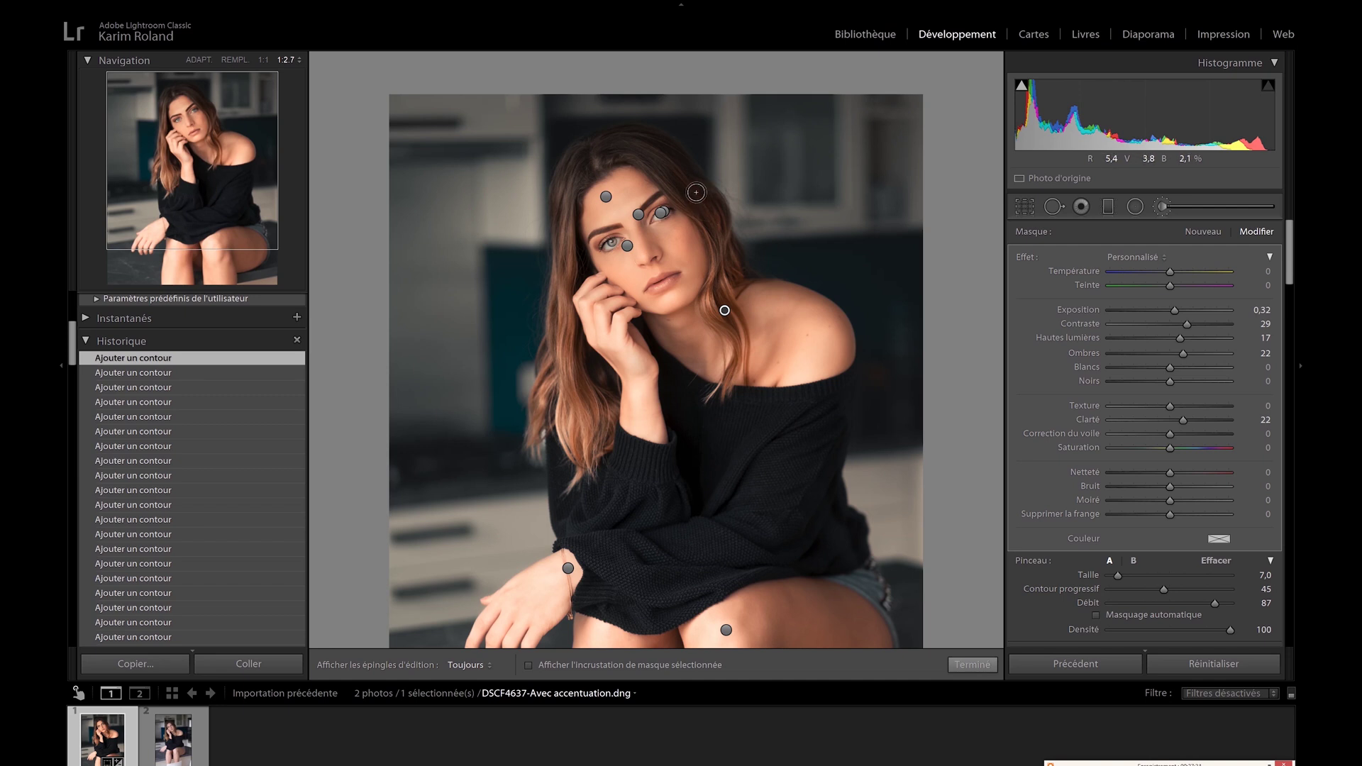
key("h")
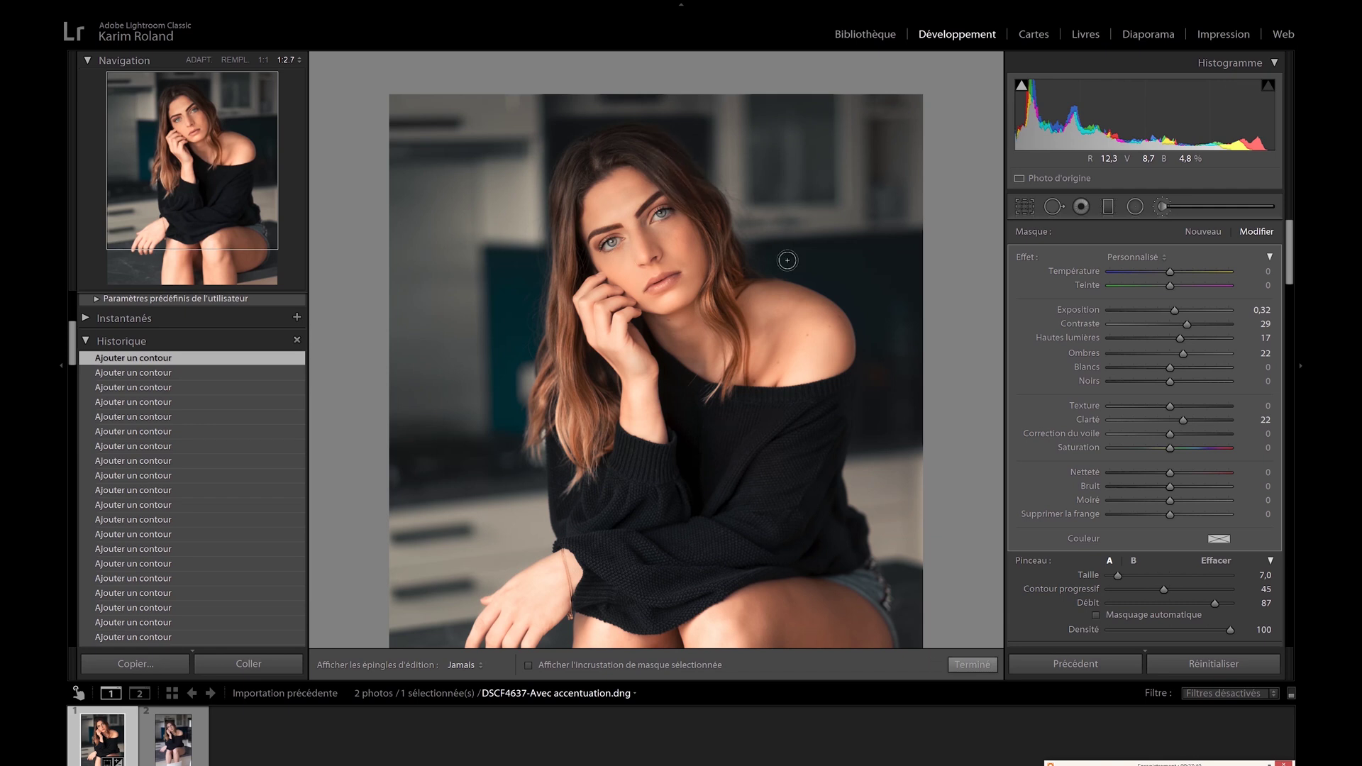
key("h")
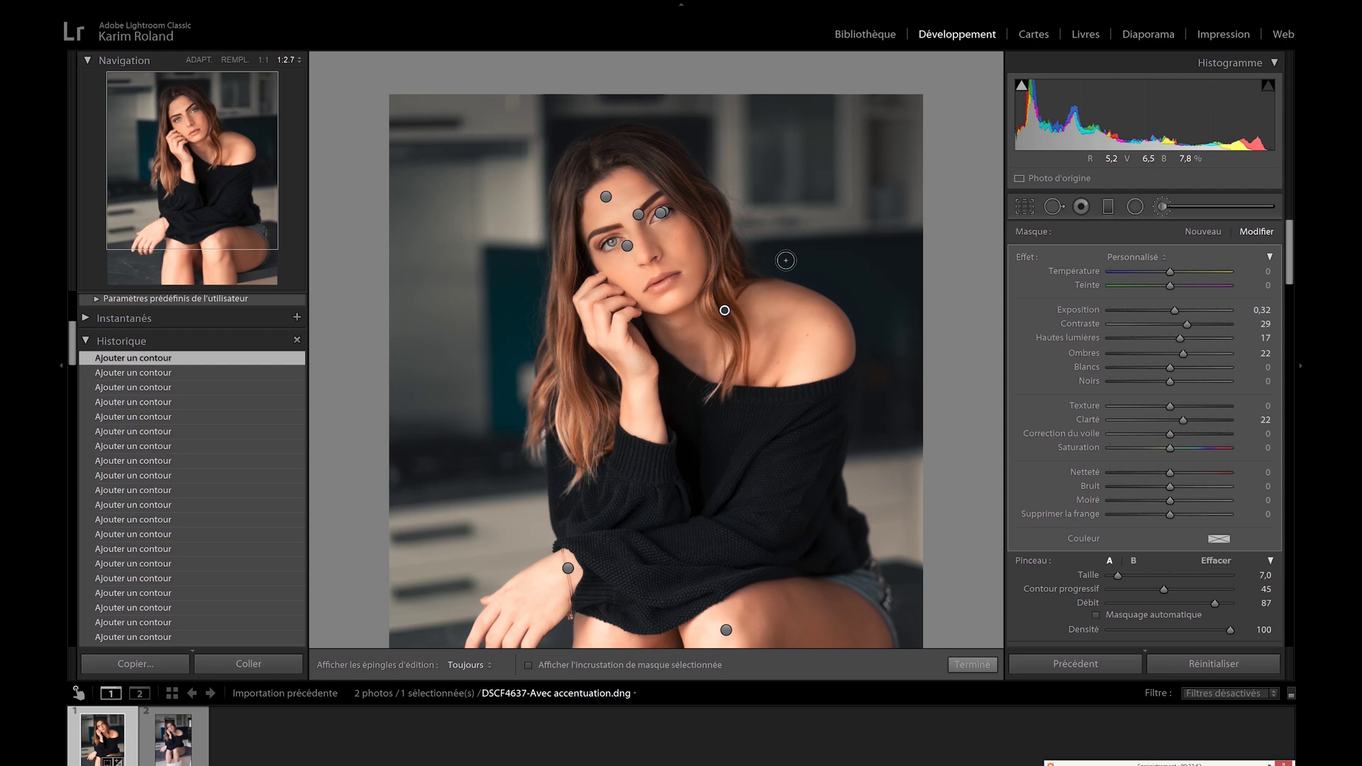
key("h")
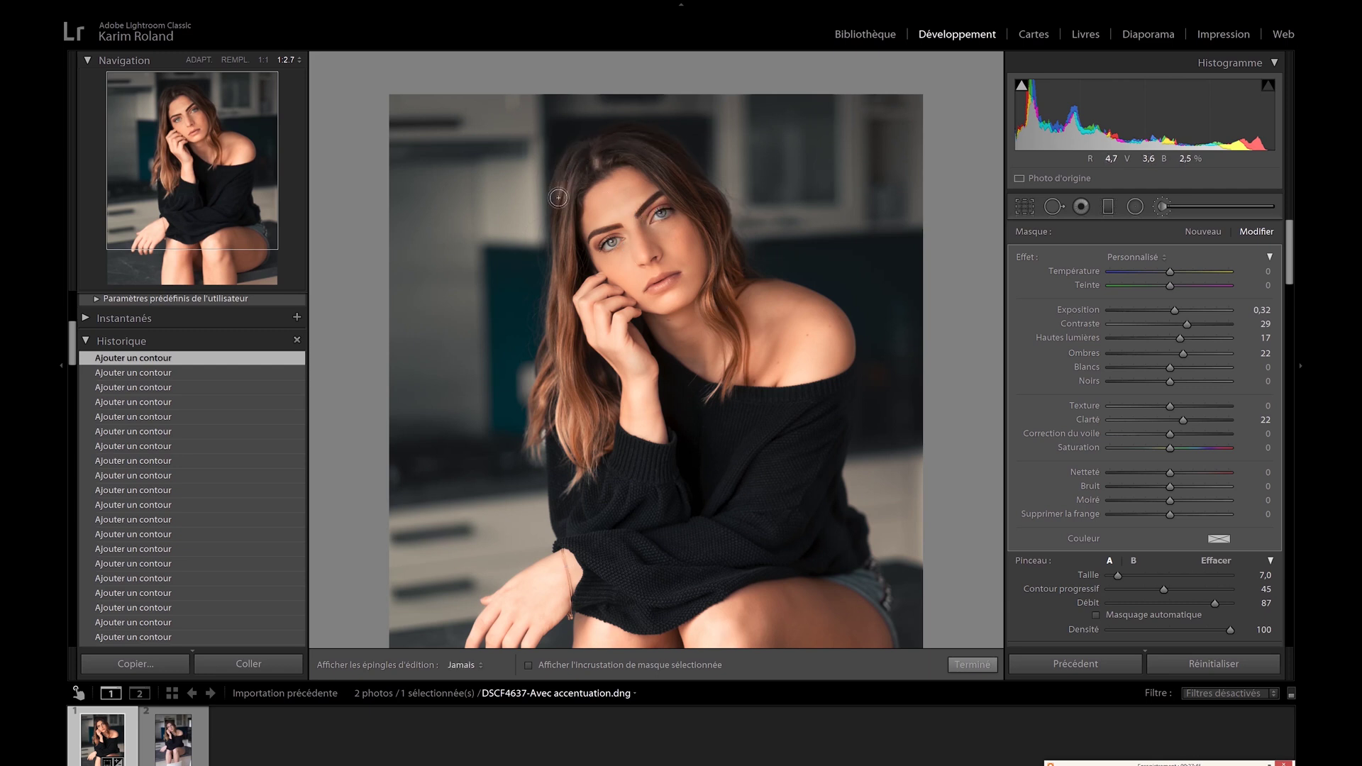
Brighten the hair lengths beside the raised hand at brush size 7, and the outer strands at size 4.
mouse_move(559, 271)
left_mouse_down()
mouse_move(581, 432)
mouse_move(596, 393)
mouse_move(585, 398)
left_mouse_up()
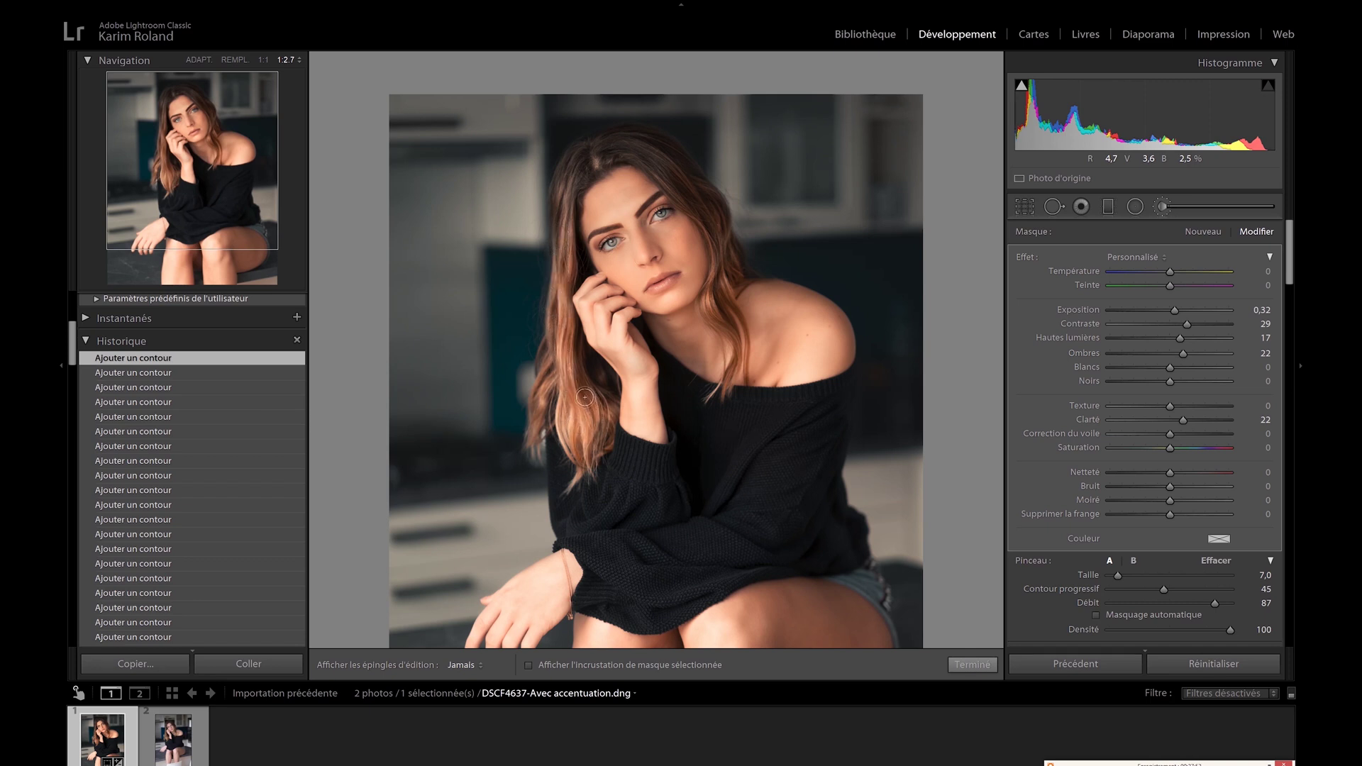
key("h")
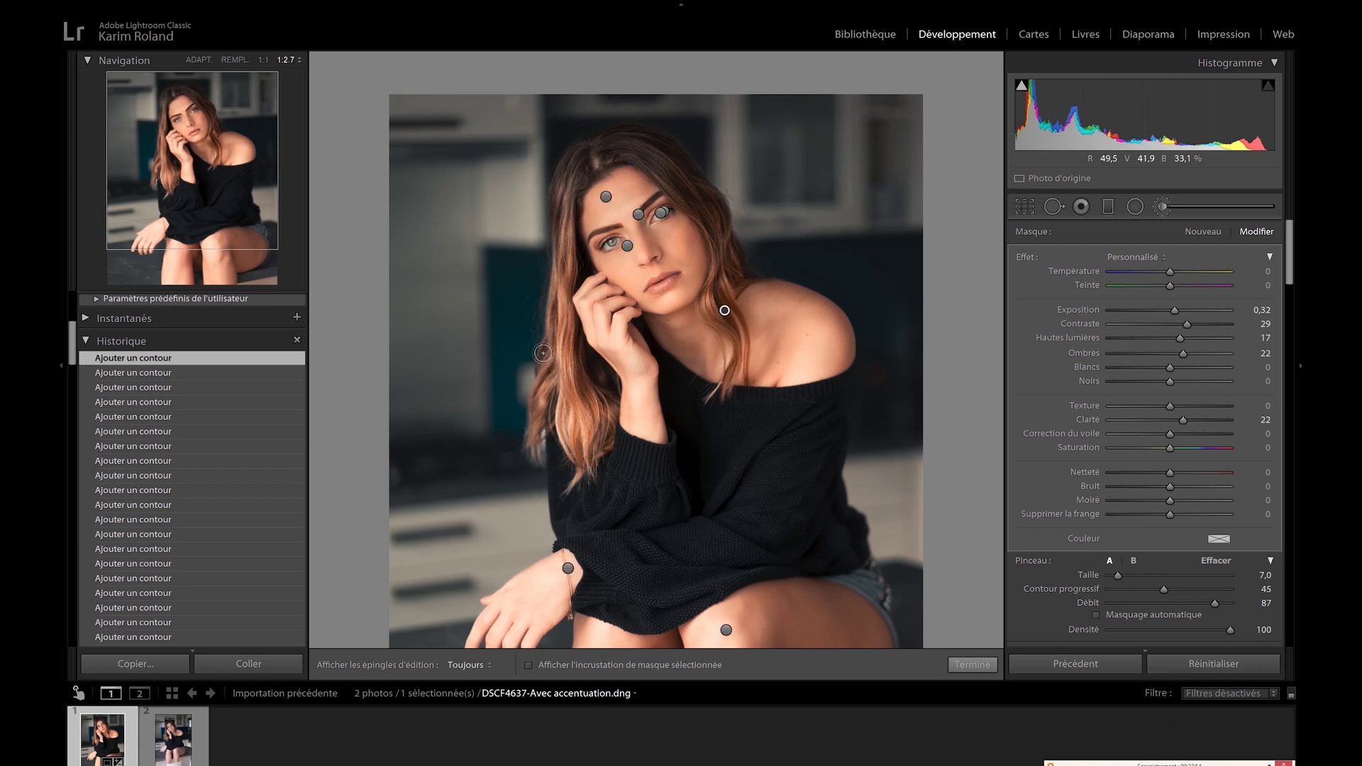
scroll(549, 361, "down", 1)
scroll(549, 367, "down", 2)
key("h")
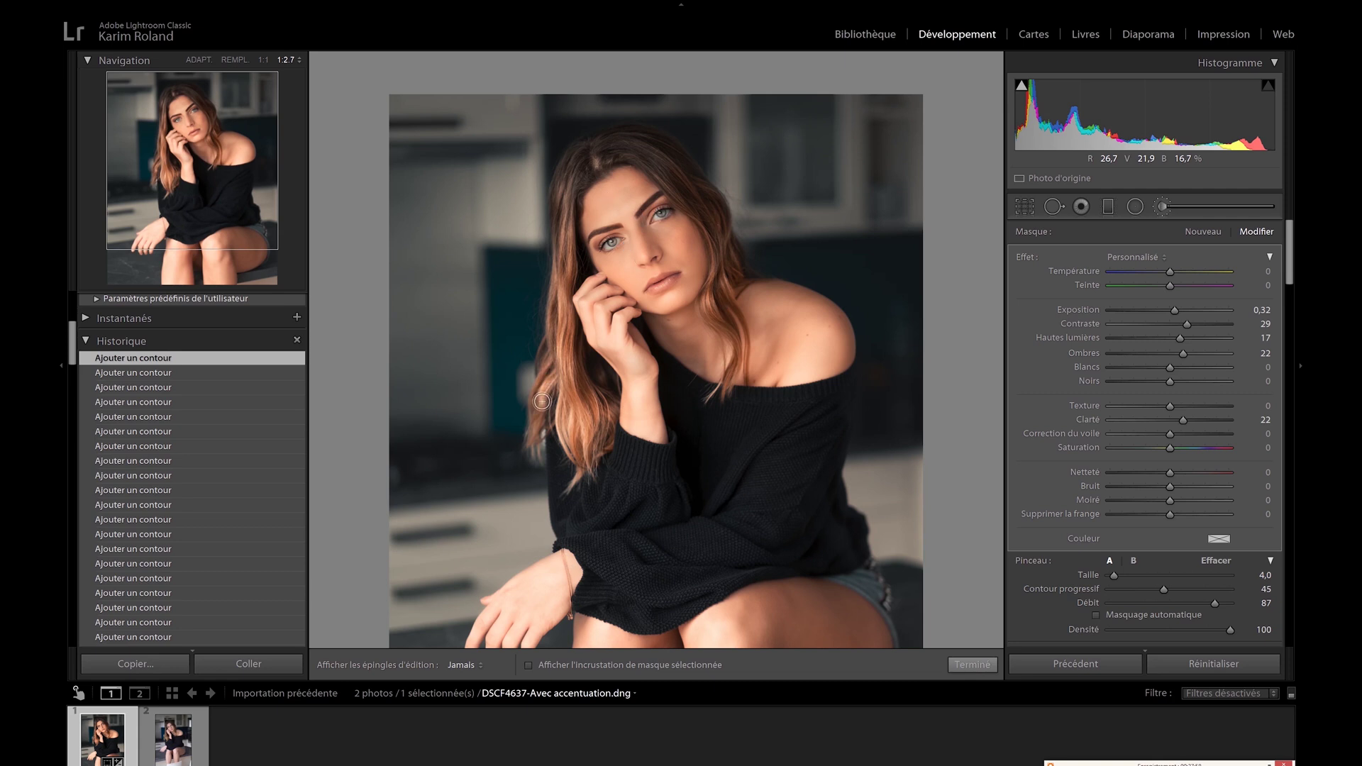
key("h")
Brighten the hair at the top of the head with the brush at size 6, and finish the brush edit.
scroll(556, 268, "up", 2)
key("h")
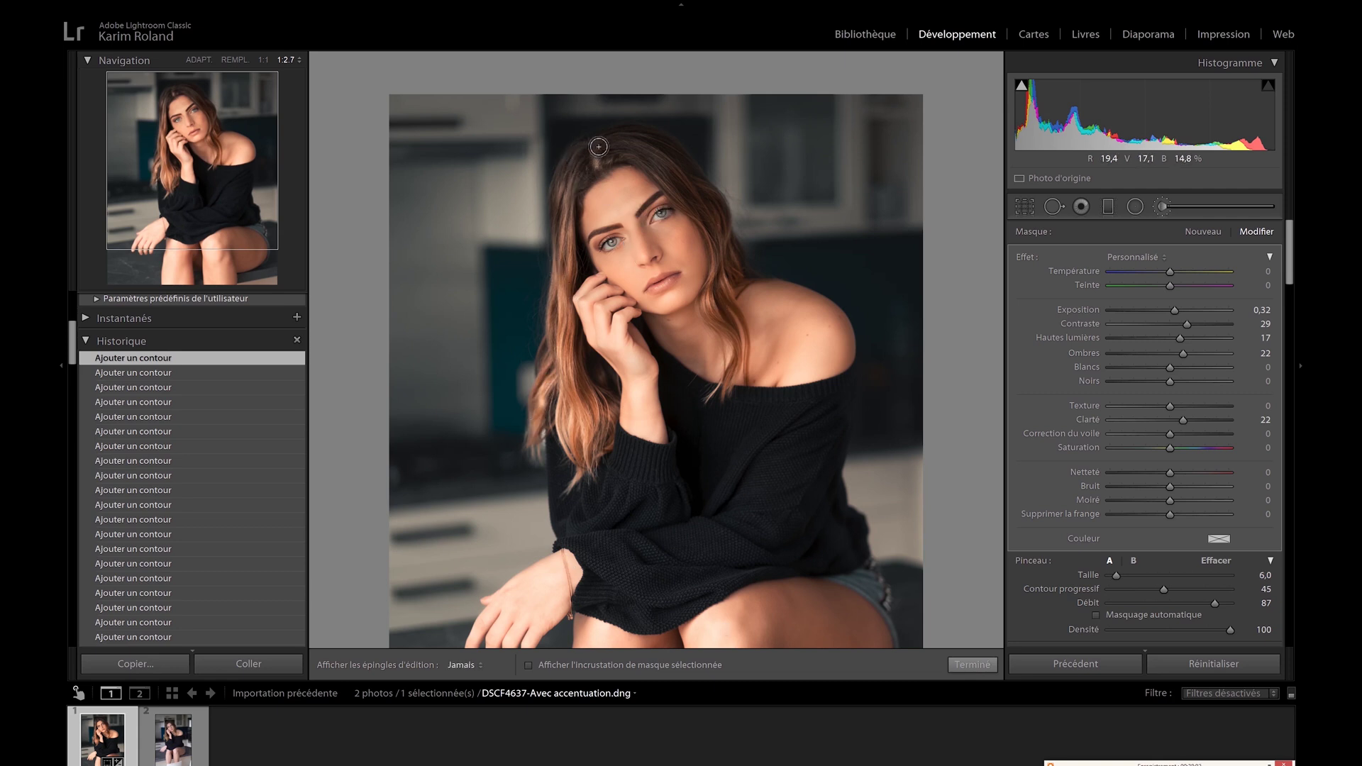
mouse_move(598, 140)
left_mouse_down()
mouse_move(672, 151)
mouse_move(724, 261)
mouse_move(842, 356)
left_mouse_up()
key("h")
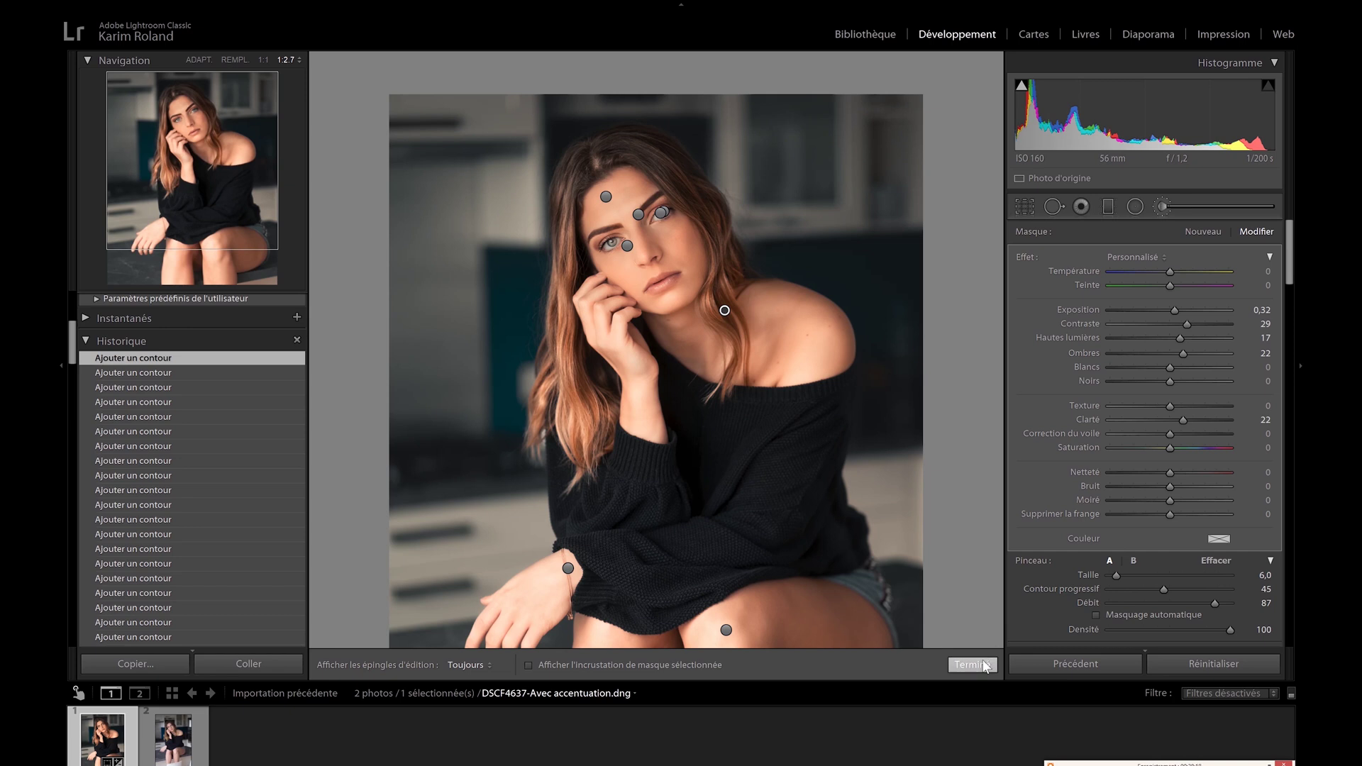
left_click(984, 665)
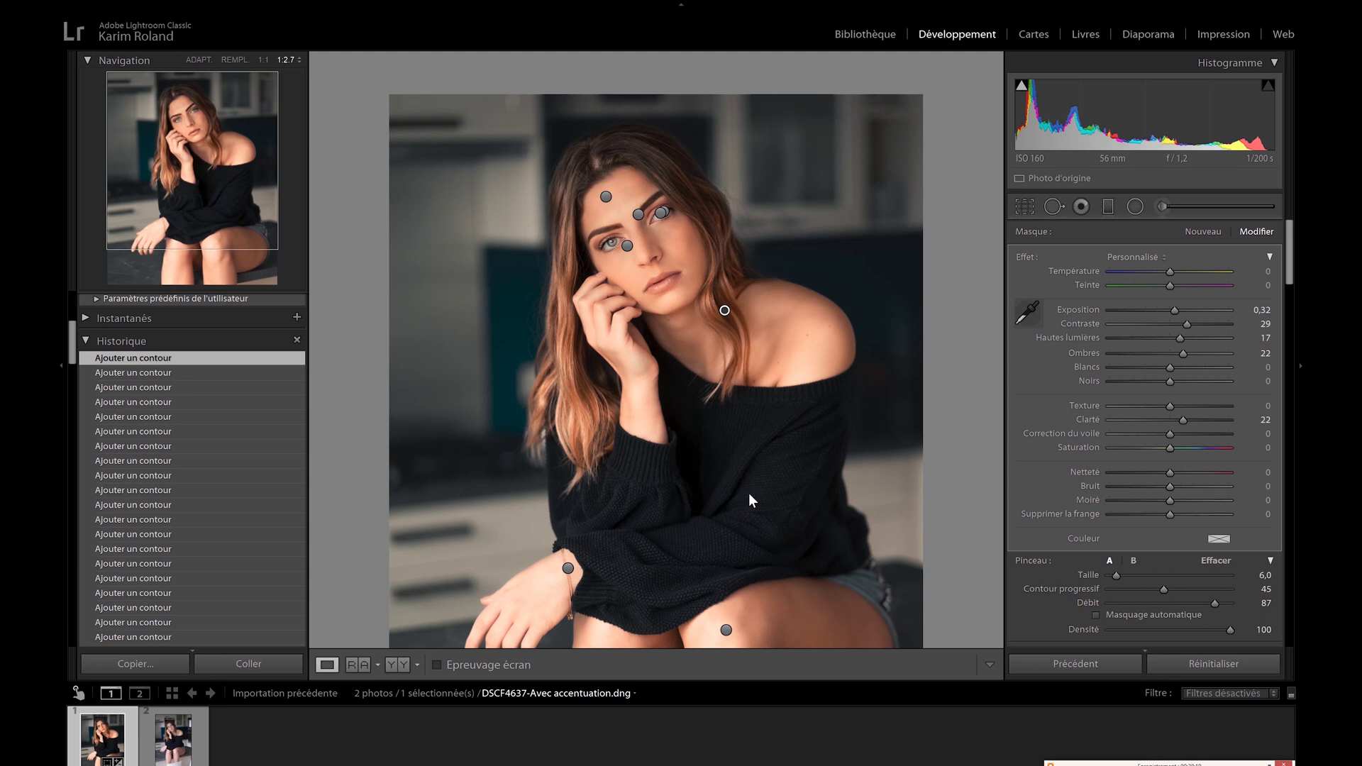
Fit the photo to the view, compare its before and after versions side by side, and return to the single view.
left_click(644, 443)
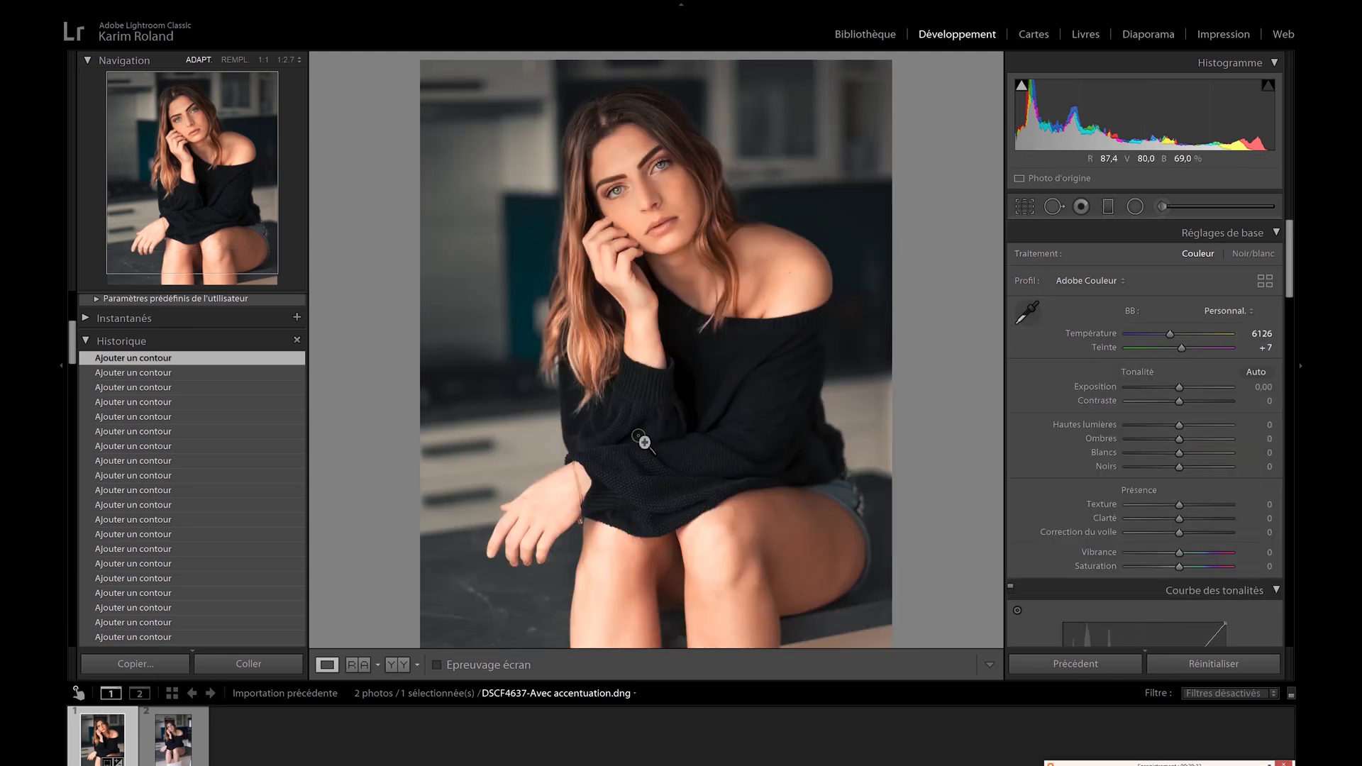
left_click(407, 670)
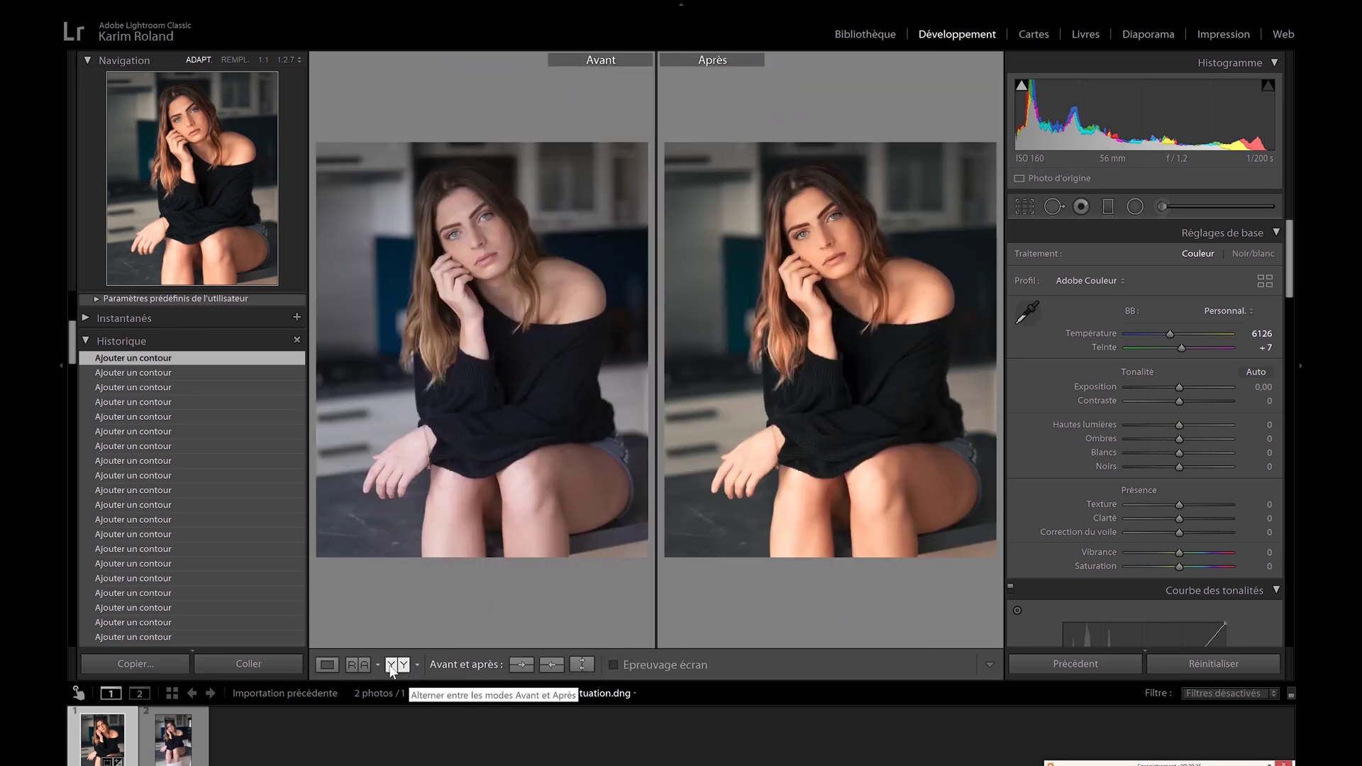
left_click(326, 667)
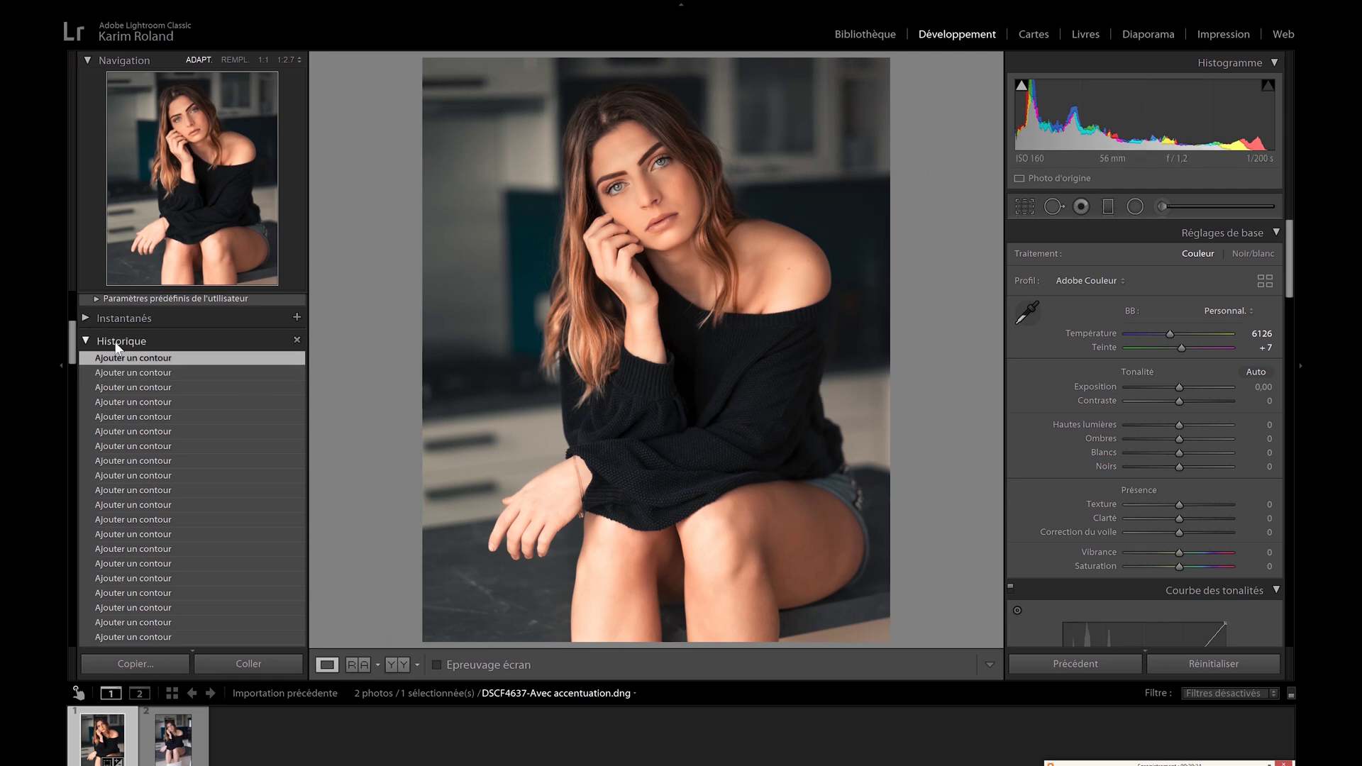
Set the photo's global saturation to +8 and its vibrance to +6.
scroll(122, 339, "up", 5)
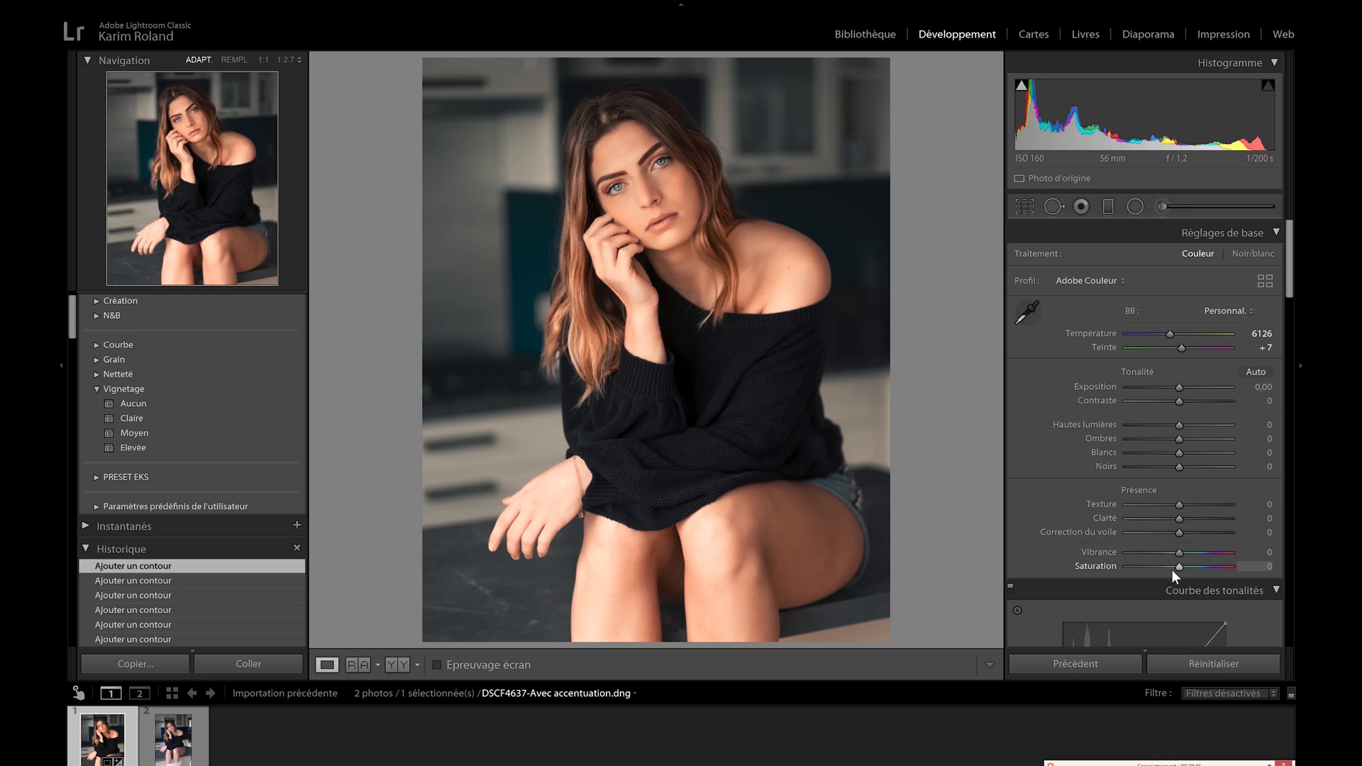
left_click_drag(1177, 568, 1178, 567)
left_click_drag(1182, 568, 1181, 566)
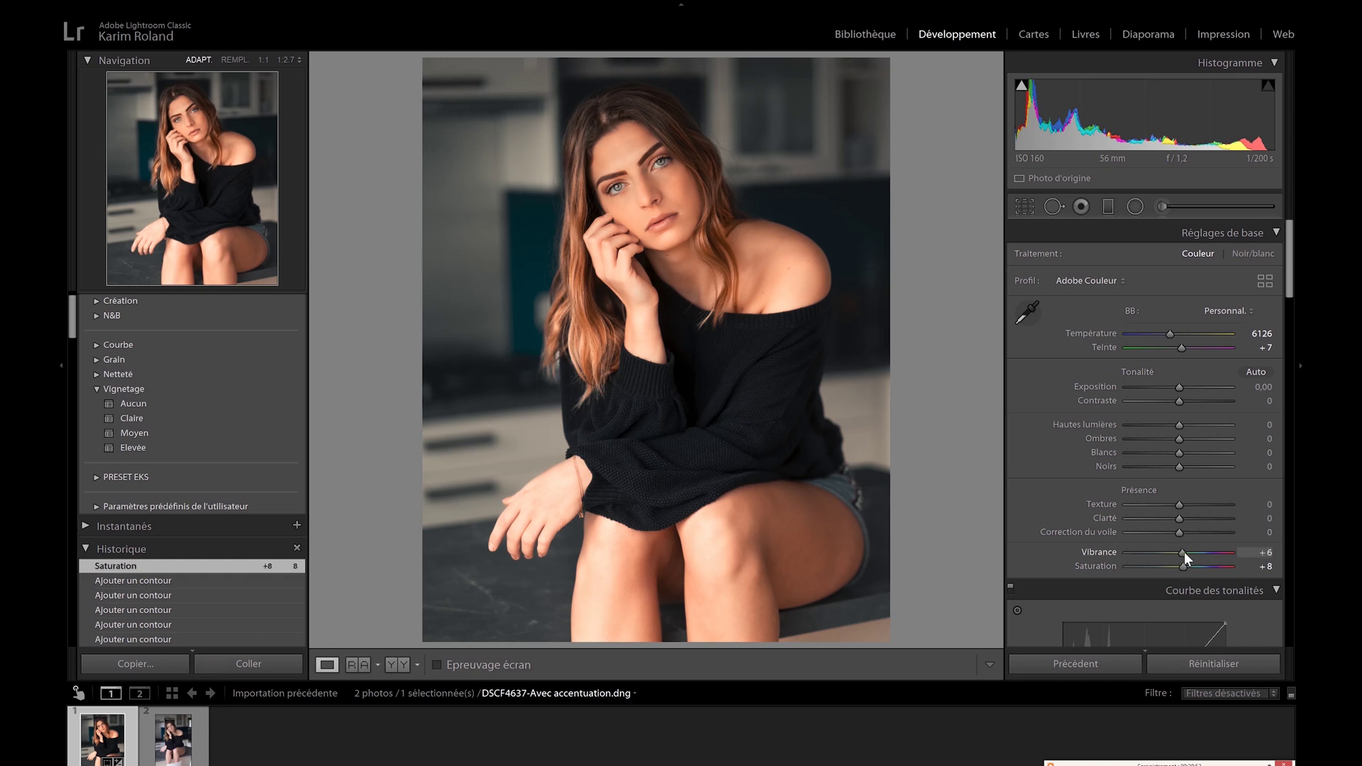
left_click_drag(1185, 551, 1185, 552)
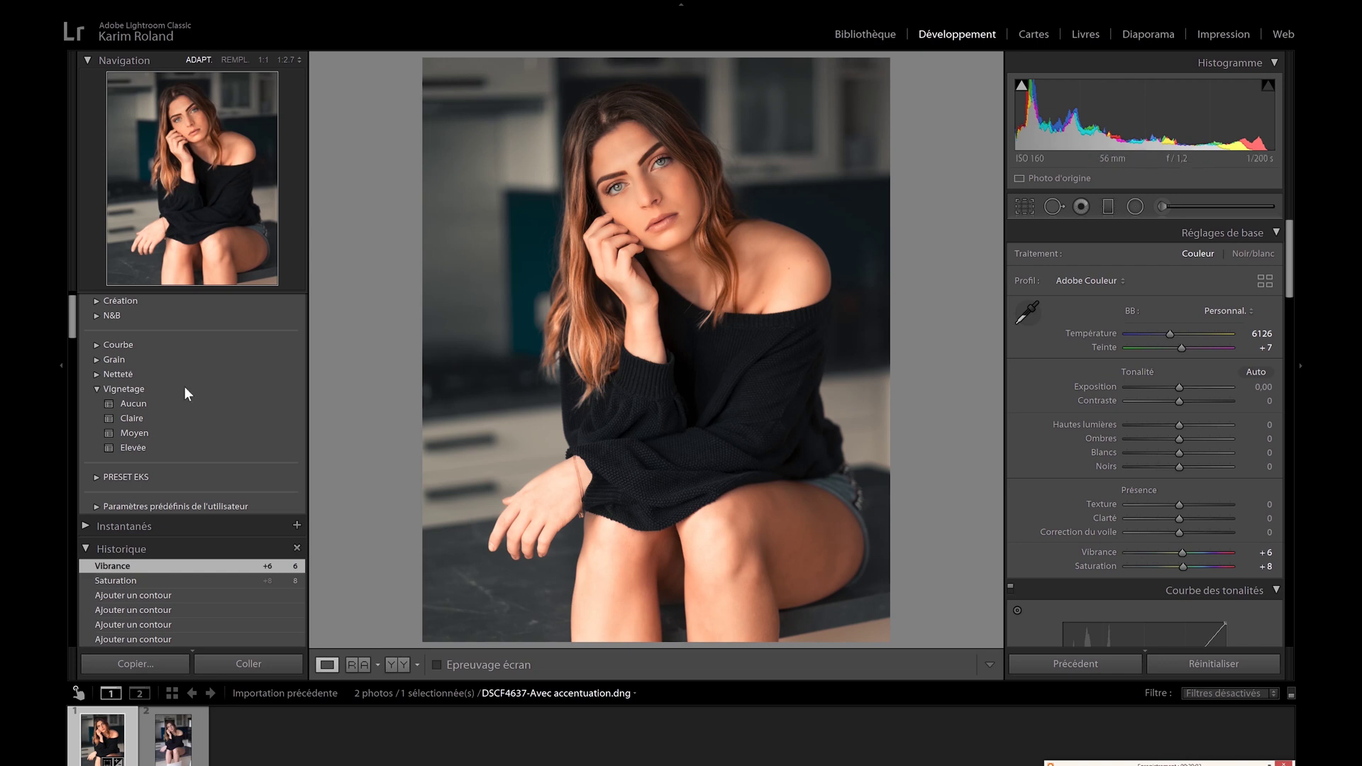
Apply the Claire vignetting preset to the portrait and check its post-crop vignette settings.
left_click(152, 419)
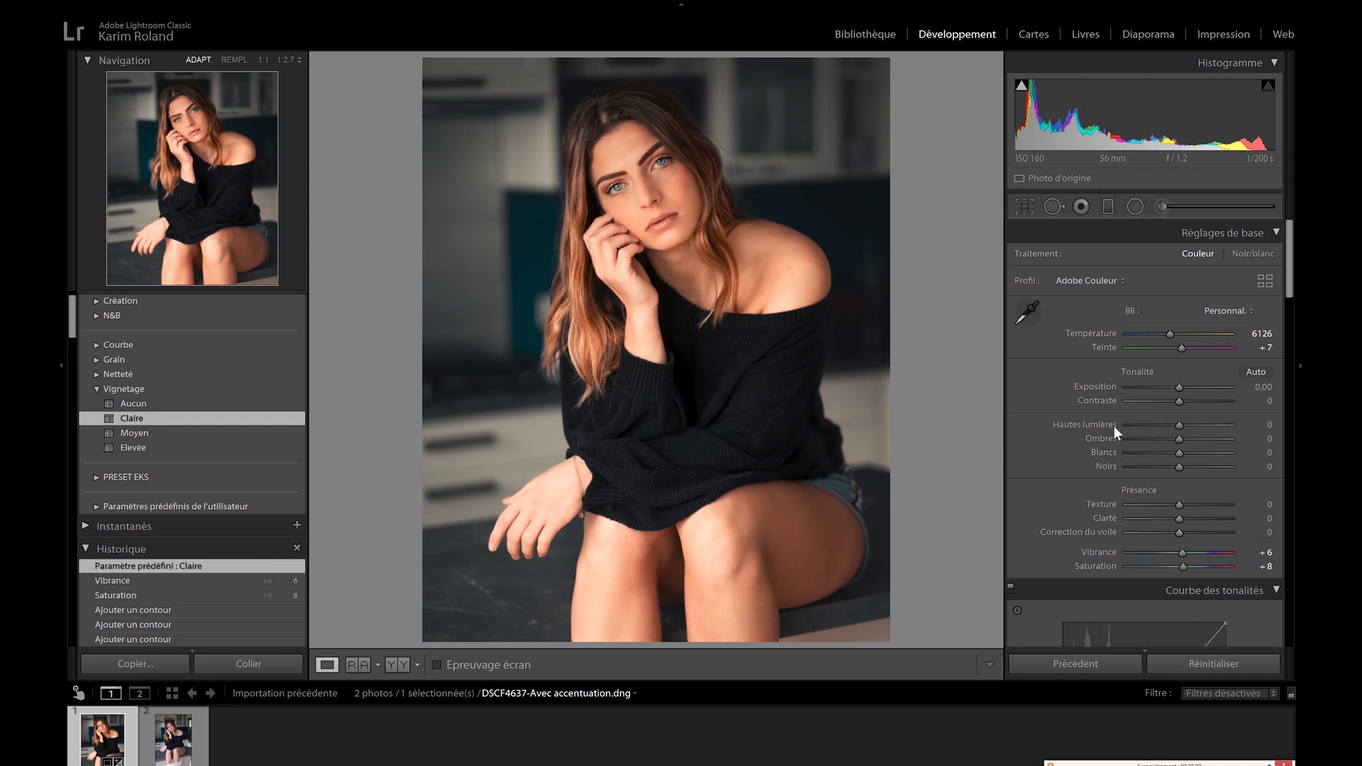
scroll(1128, 427, "down", 5)
scroll(1139, 427, "down", 10)
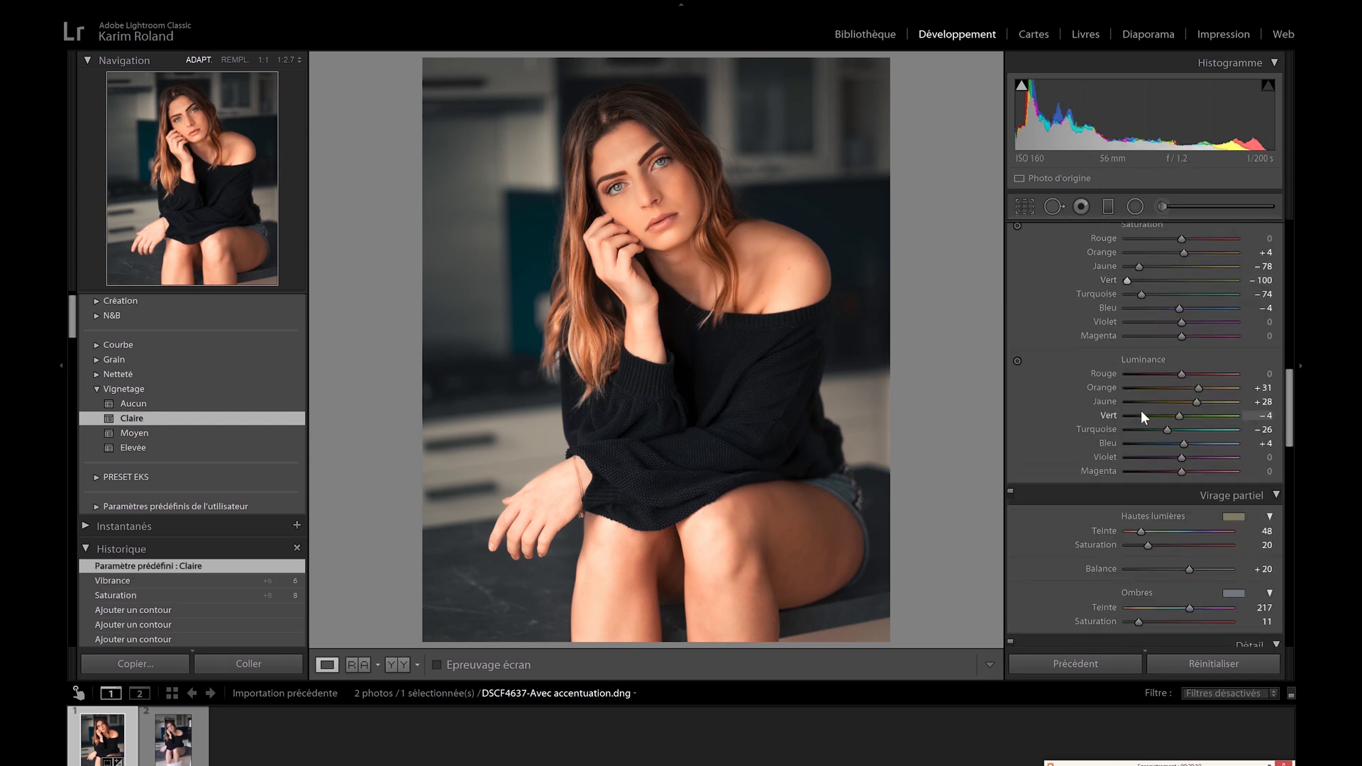
scroll(1135, 401, "down", 5)
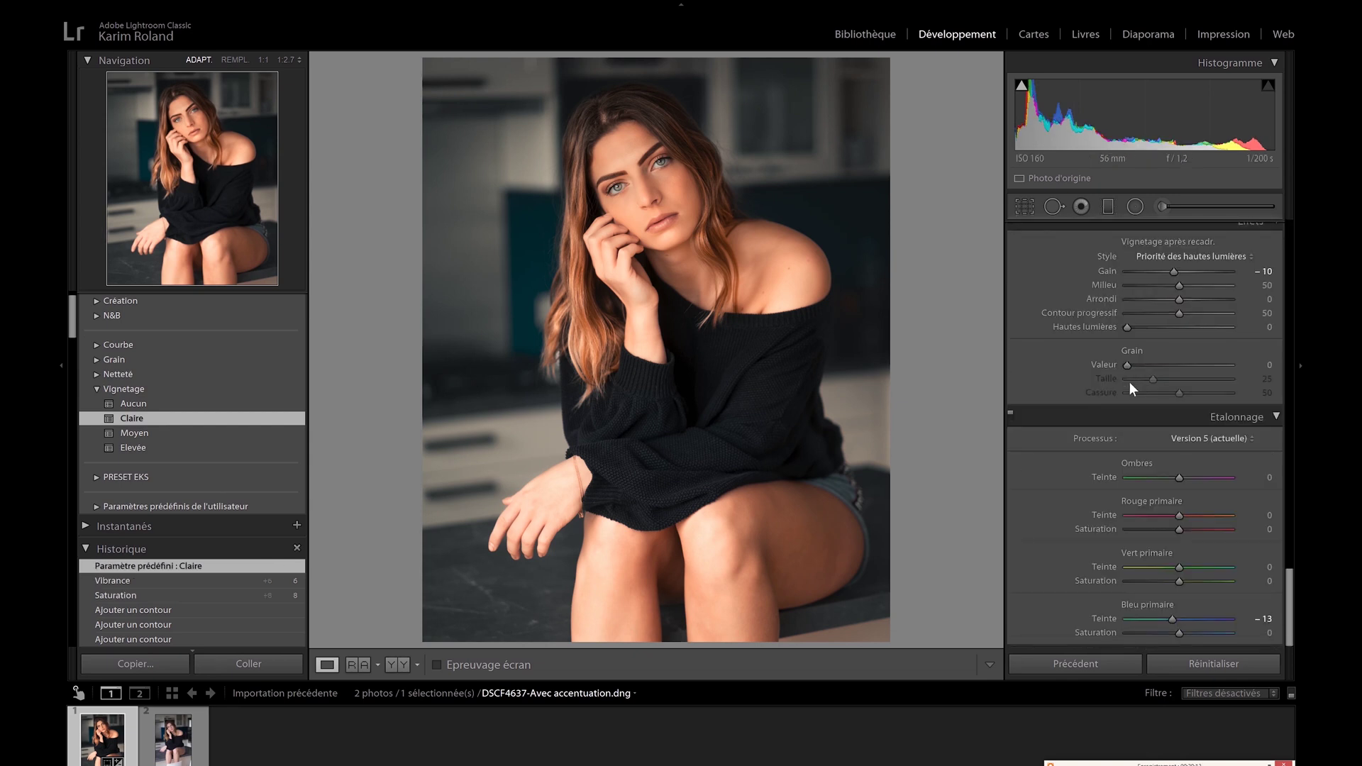
scroll(1129, 382, "up", 2)
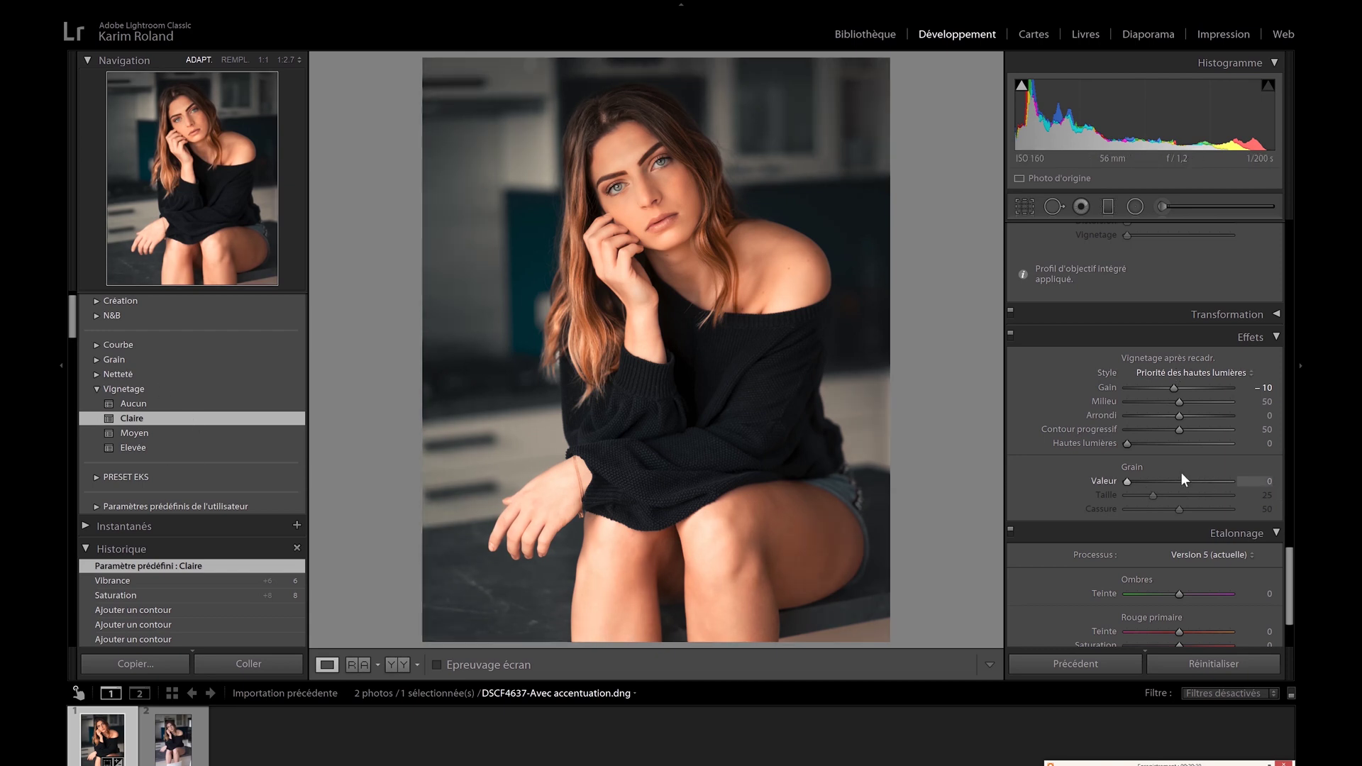
scroll(1176, 471, "up", 4)
scroll(1170, 454, "up", 10)
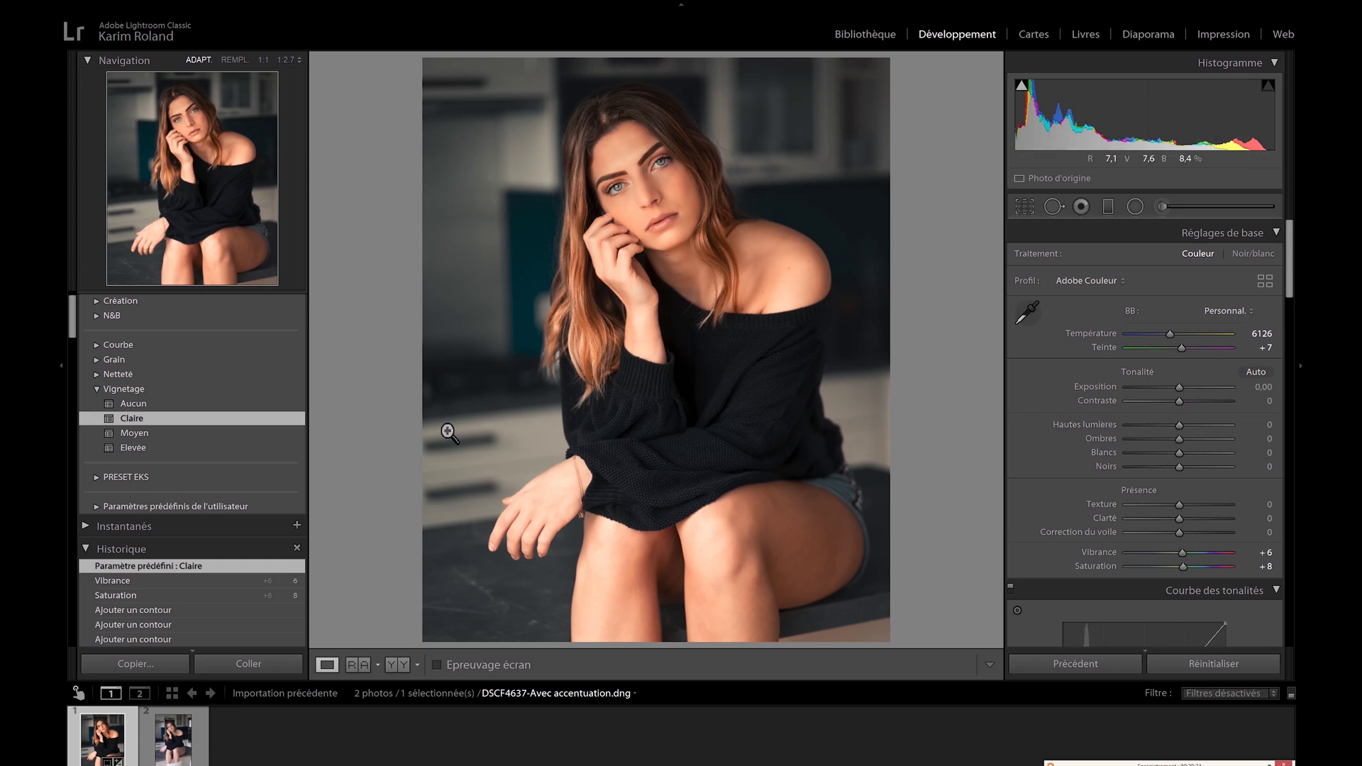
Compare the finished portrait with the original side by side, and return to the single view.
left_click(399, 665)
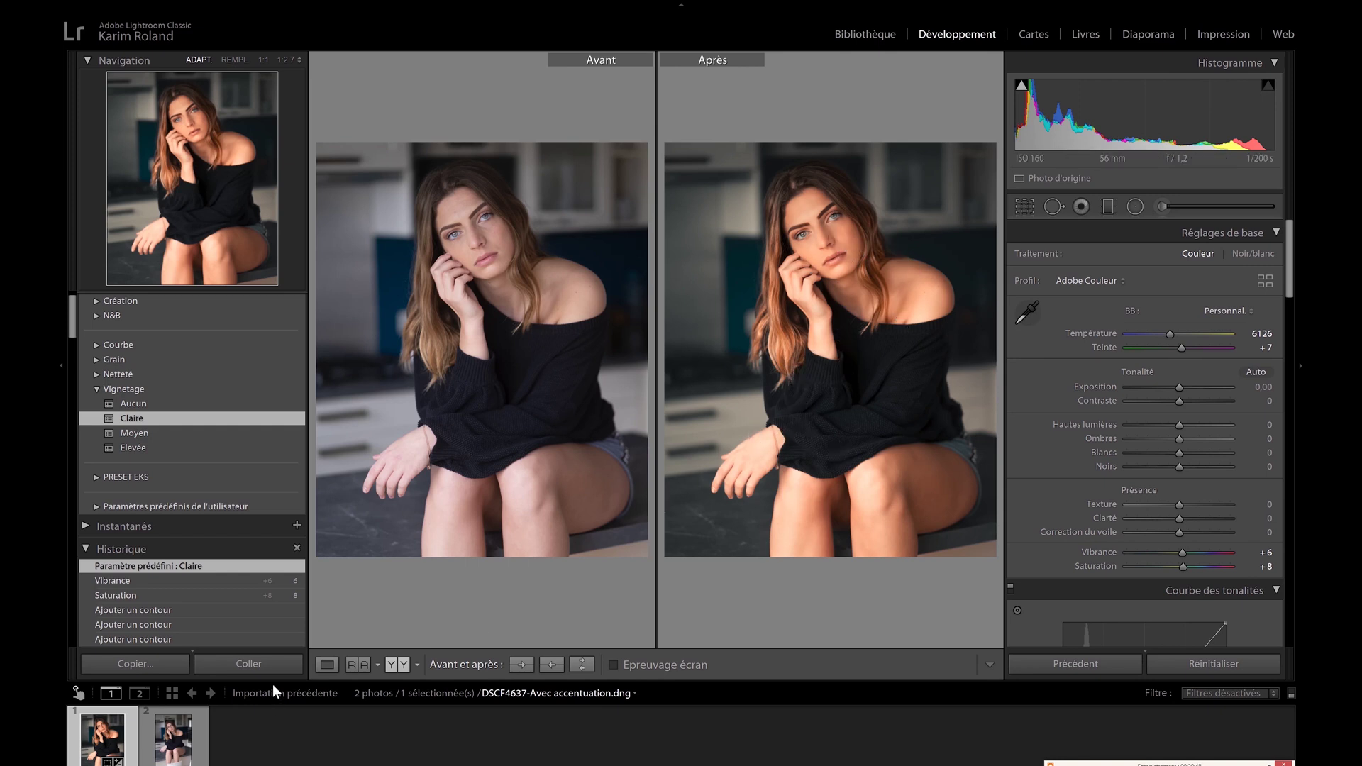
left_click(328, 666)
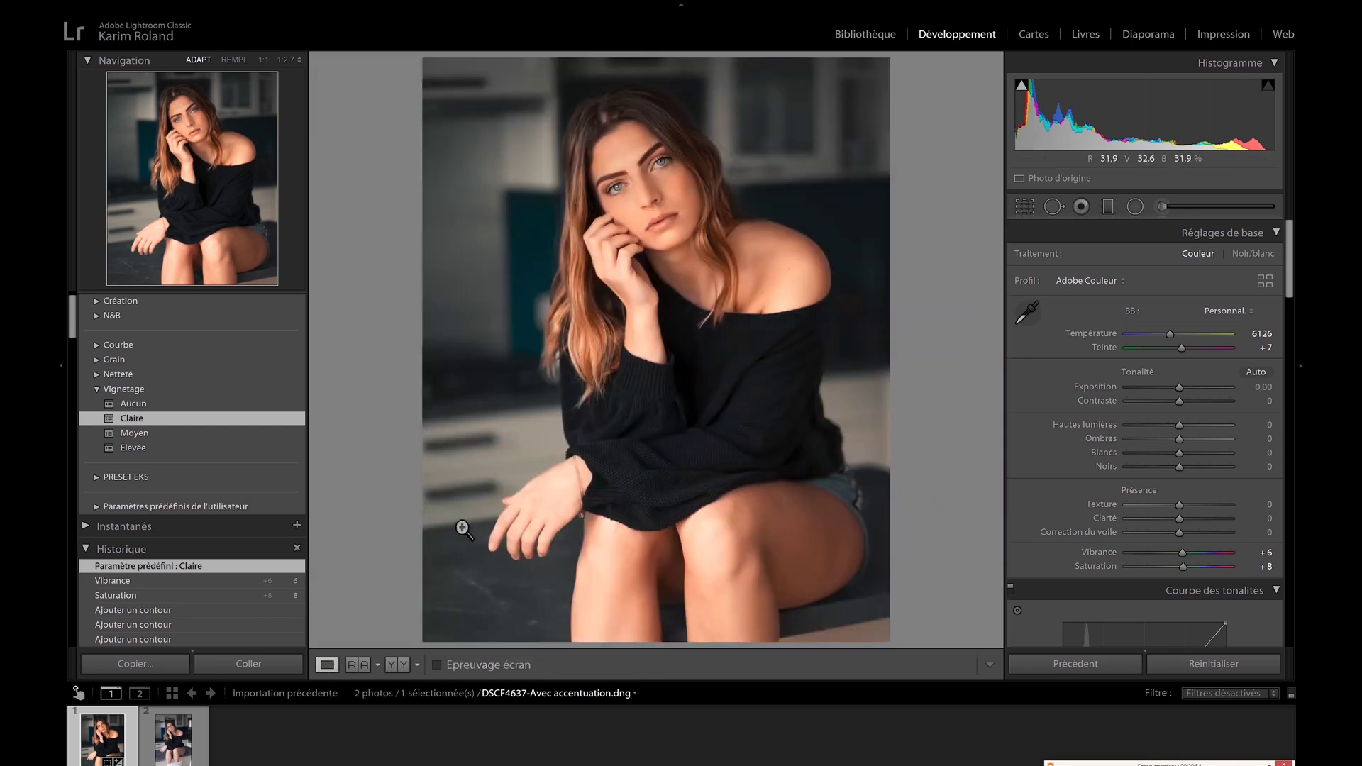